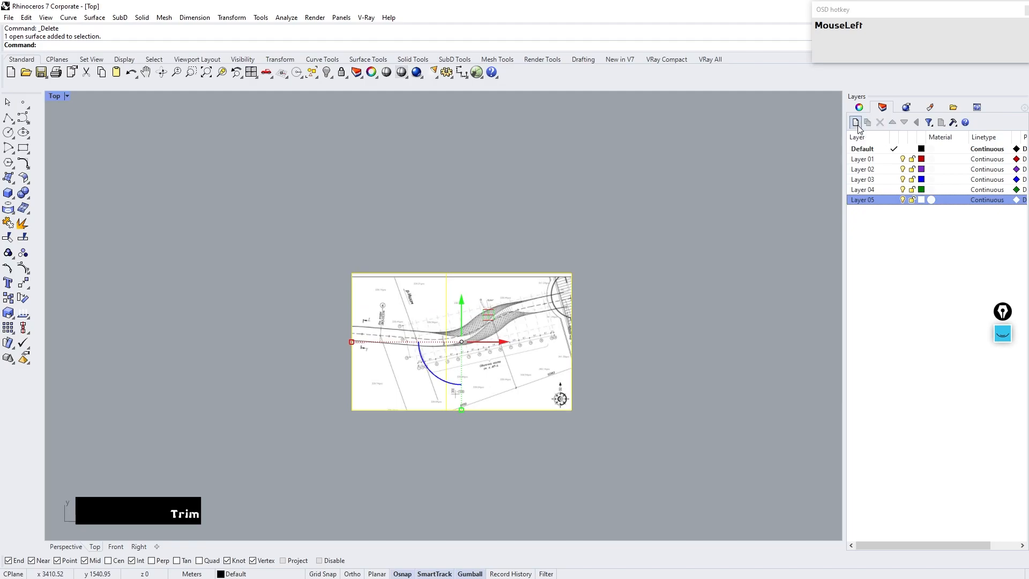
Step: Name the new layer referance
type("referance")
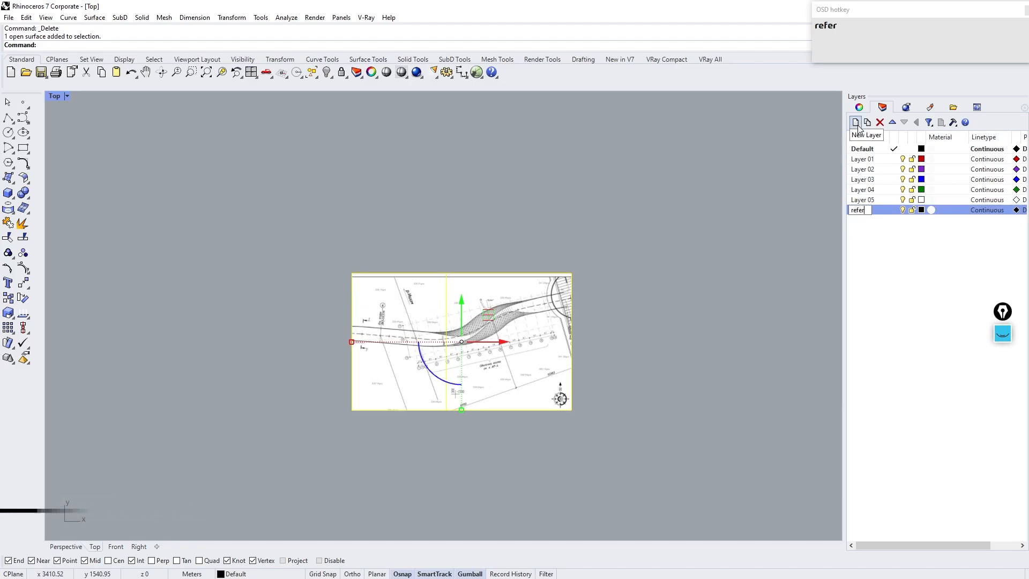
key("Return")
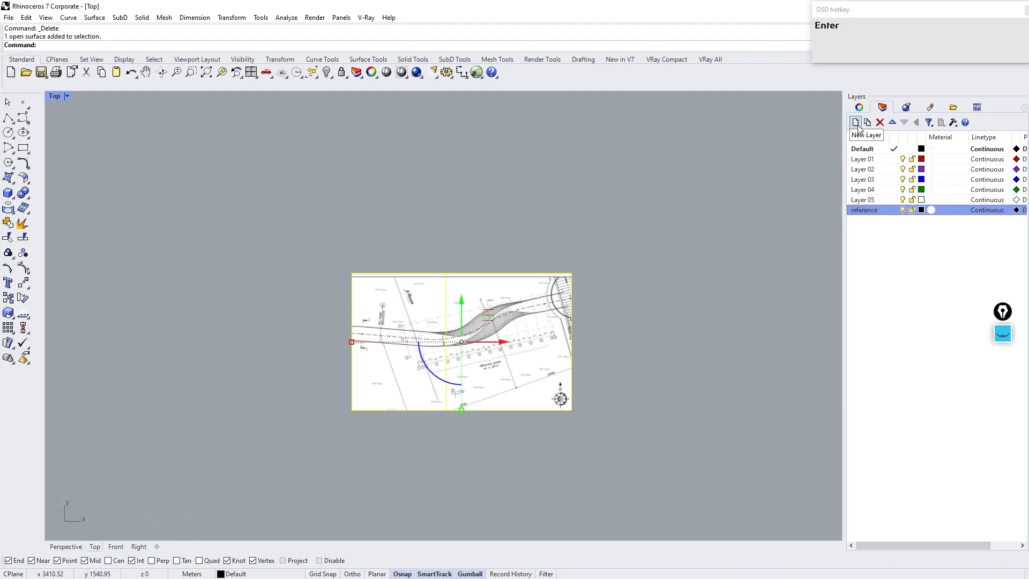
Step: Move the selected reference image onto the referance layer and lock that layer
right_click(864, 215)
left_click(902, 395)
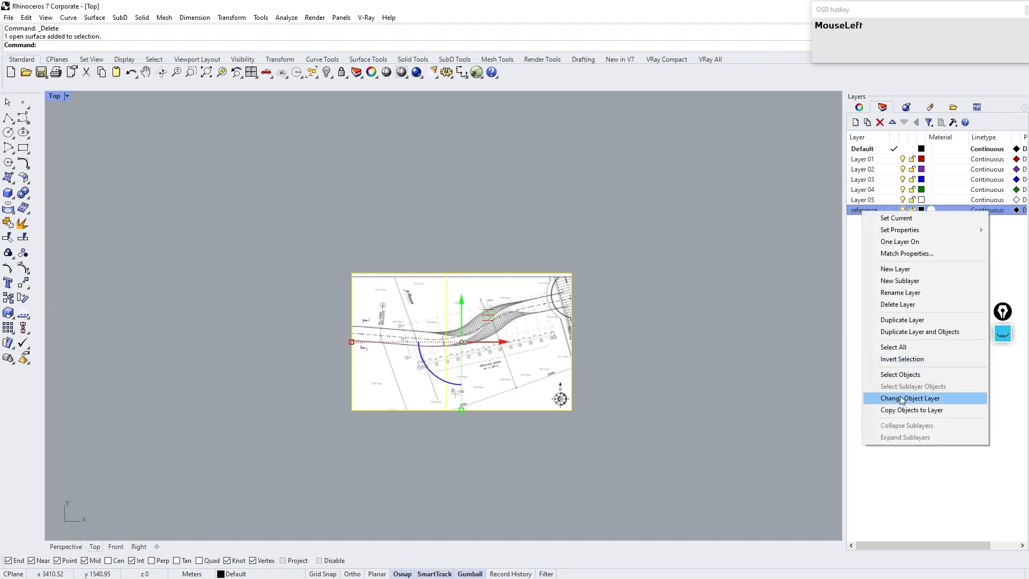
left_click(913, 210)
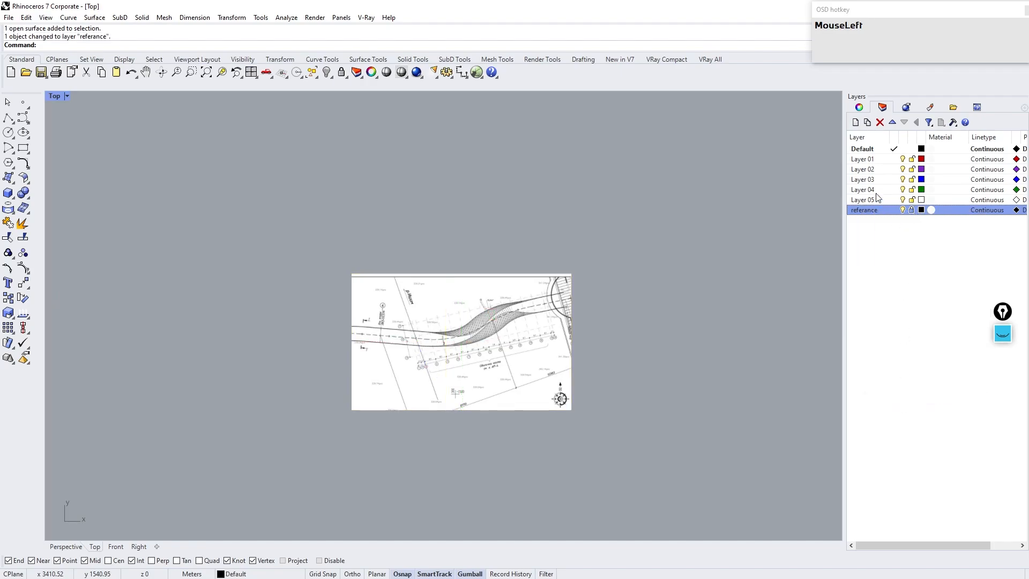
Step: Set the reference image material's object transparency to 65%
left_click(930, 107)
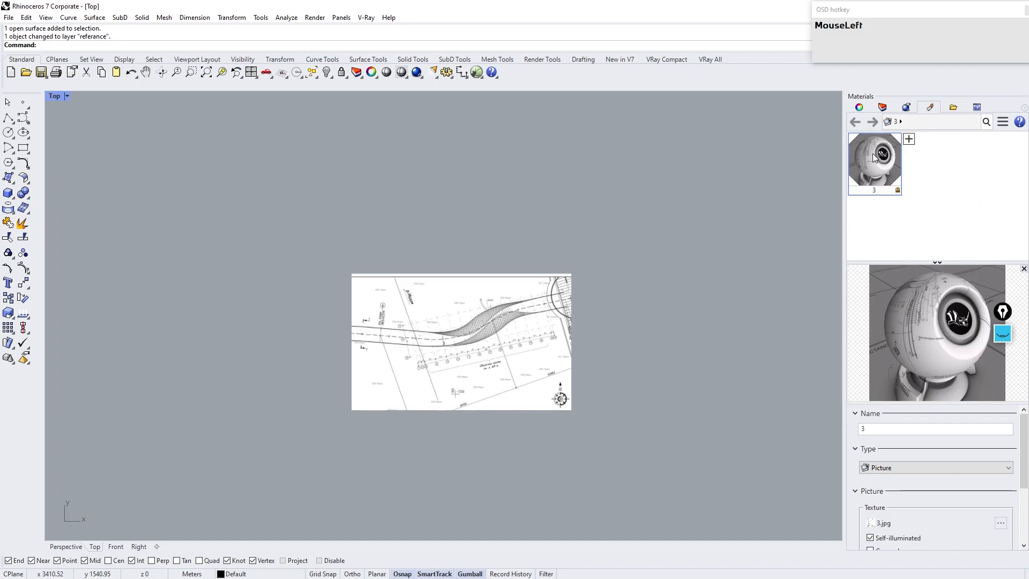
scroll(902, 516, "down", 3)
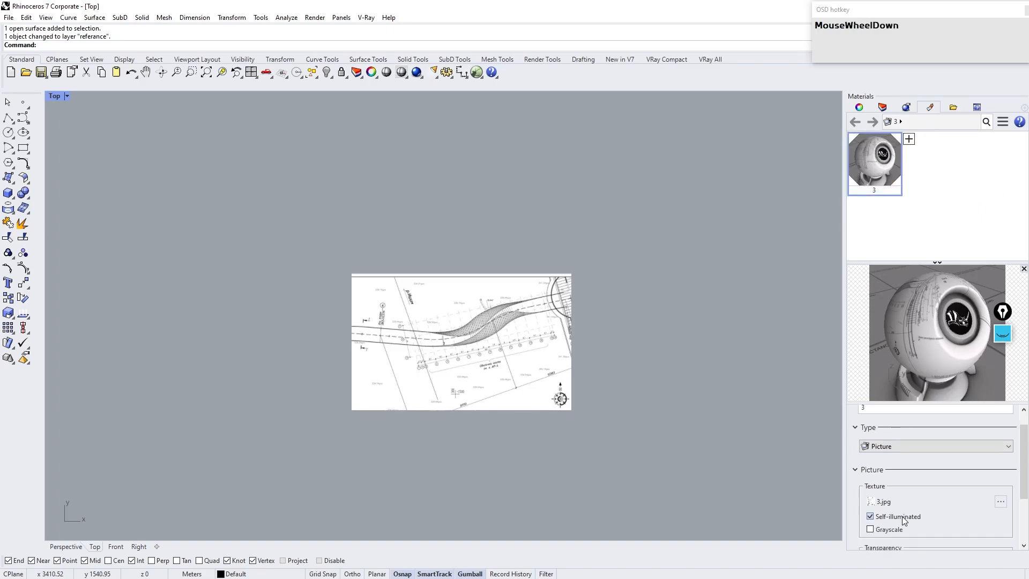
left_click(960, 514)
left_click_drag(961, 515, 979, 513)
left_click(883, 107)
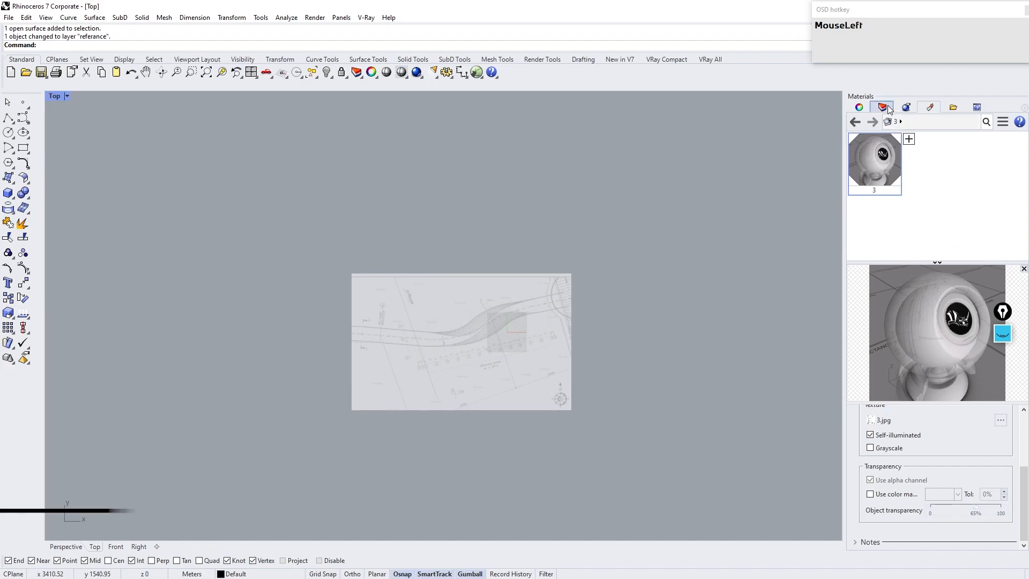
Step: Draw a straight polyline along the upper road edge on the left side of the reference
scroll(476, 310, "up", 5)
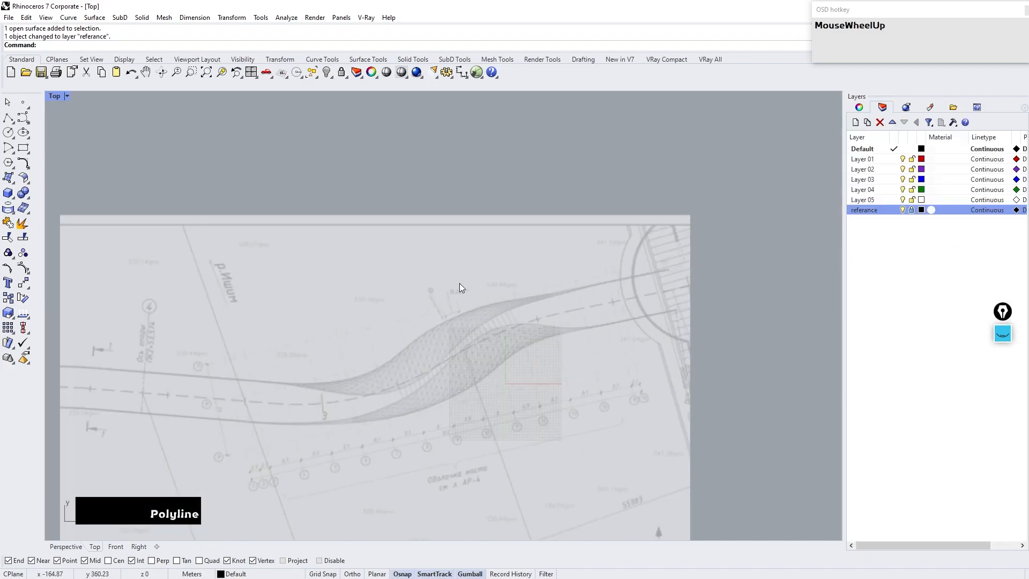
left_click(8, 118)
right_click_drag(184, 296, 223, 292)
scroll(146, 351, "up", 3)
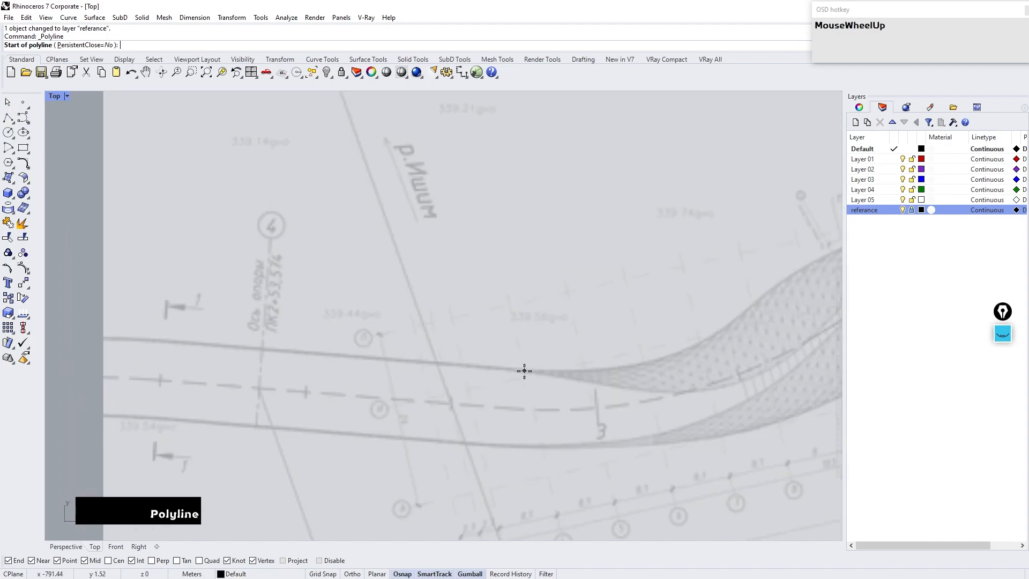
left_click(525, 371)
left_click(122, 338)
right_click(120, 339)
Step: Offset that line by a distance picked between the upper and lower road edges, placing the copy on the lower edge
left_click(323, 355)
type("offset")
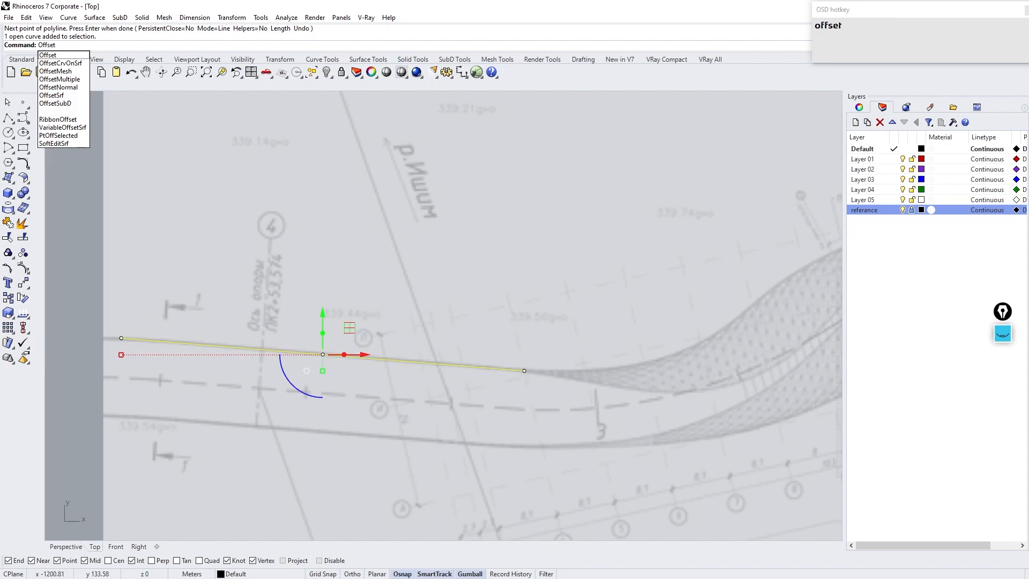
key("Return")
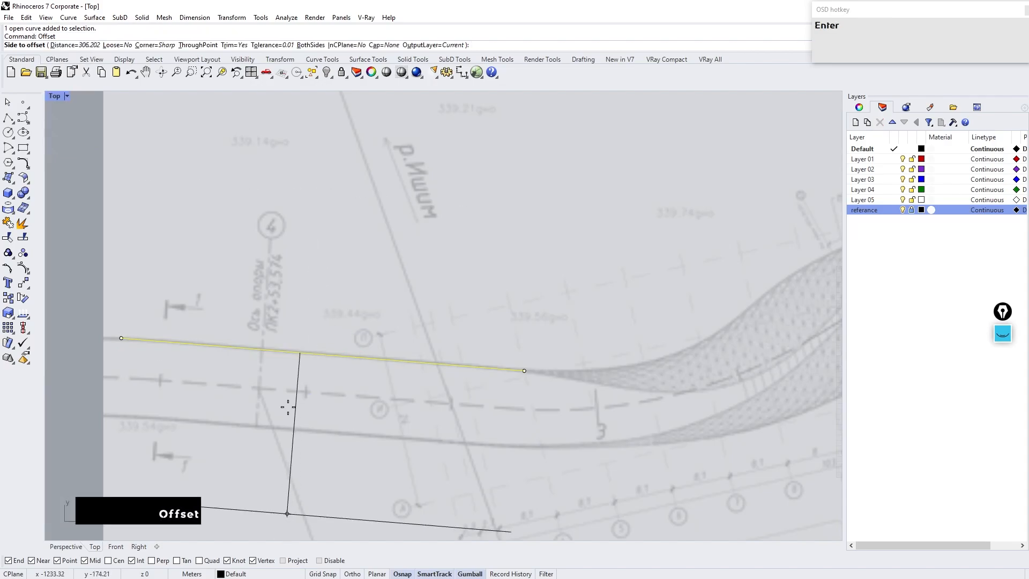
left_click(70, 46)
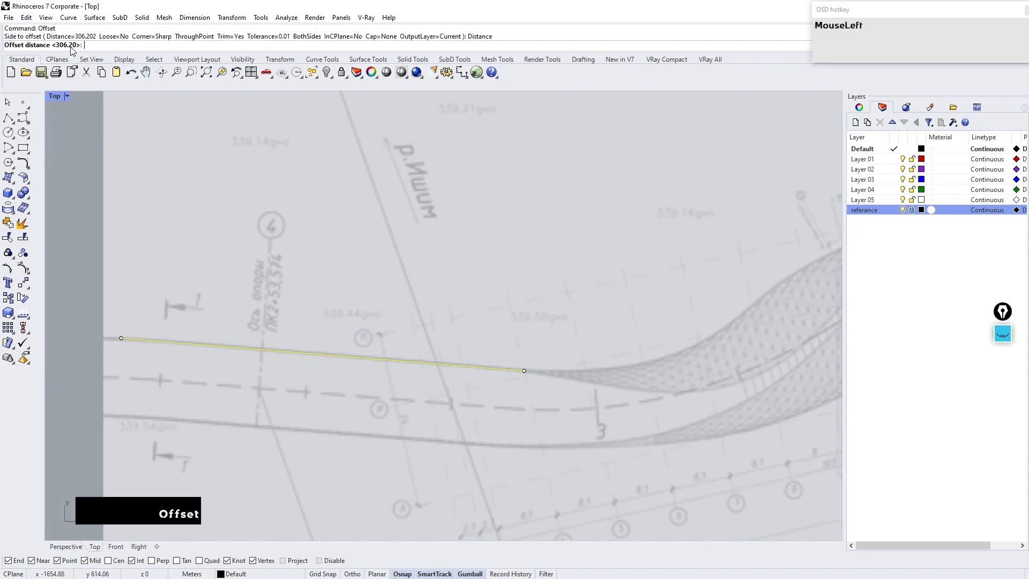
left_click(381, 359)
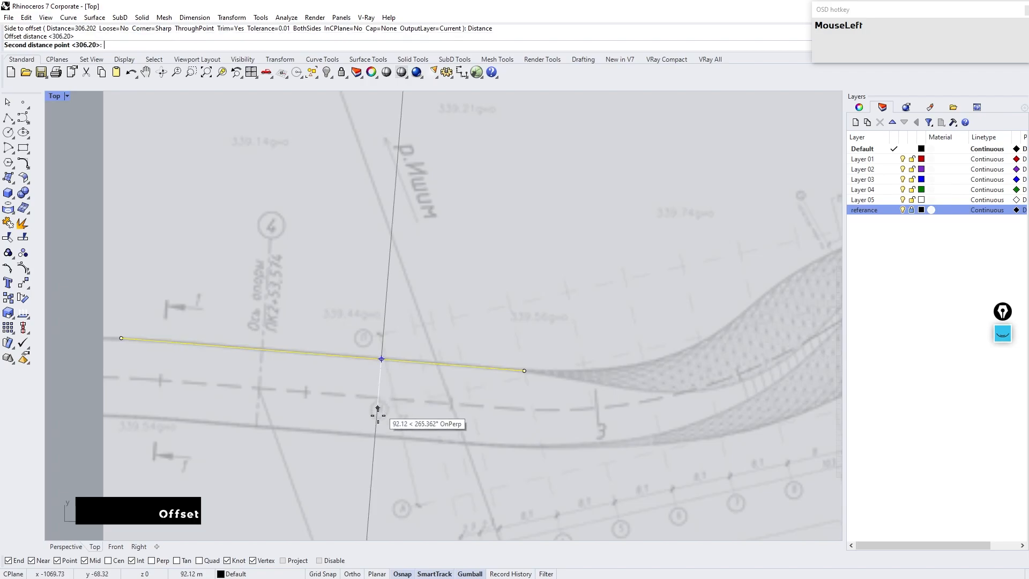
left_click(374, 436)
right_click(374, 384)
left_click(373, 392)
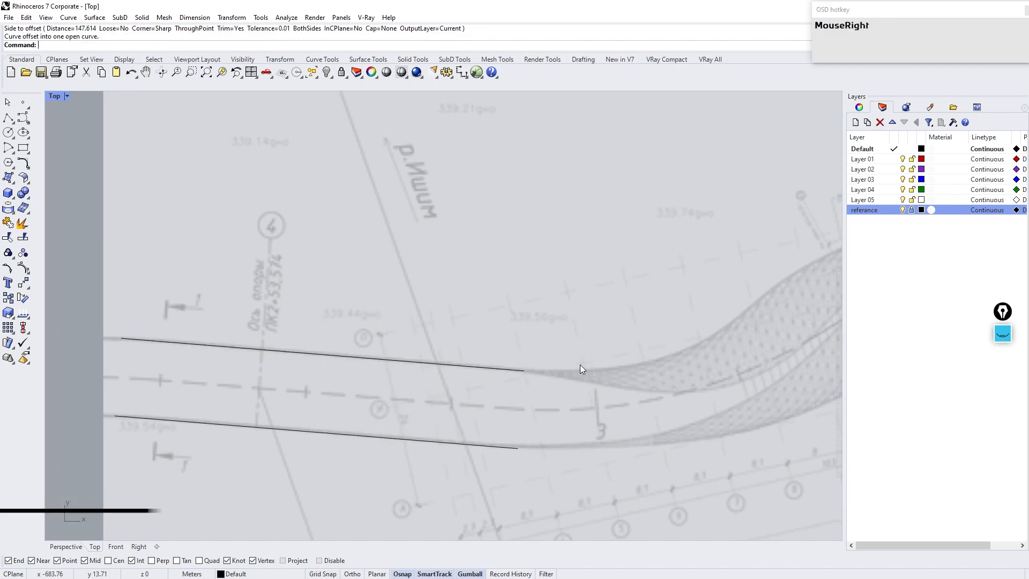
Step: Draw a straight polyline along the upper road edge on the right side of the reference
right_click_drag(581, 365, 463, 385)
scroll(328, 383, "down", 3)
scroll(726, 278, "up", 3)
right_click_drag(726, 277, 587, 284)
scroll(589, 284, "up", 2)
right_click(582, 288)
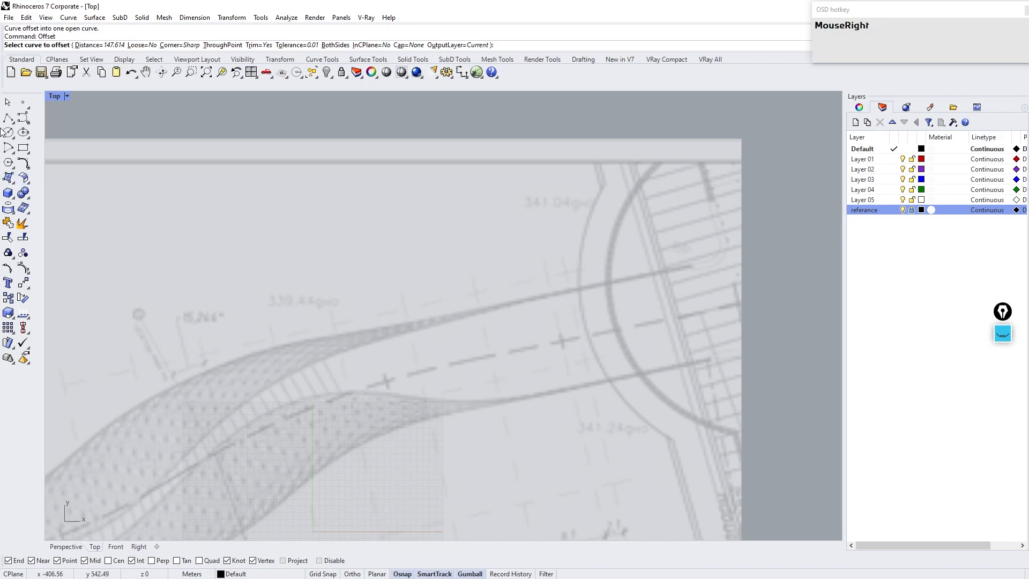
key("Escape")
left_click(16, 120)
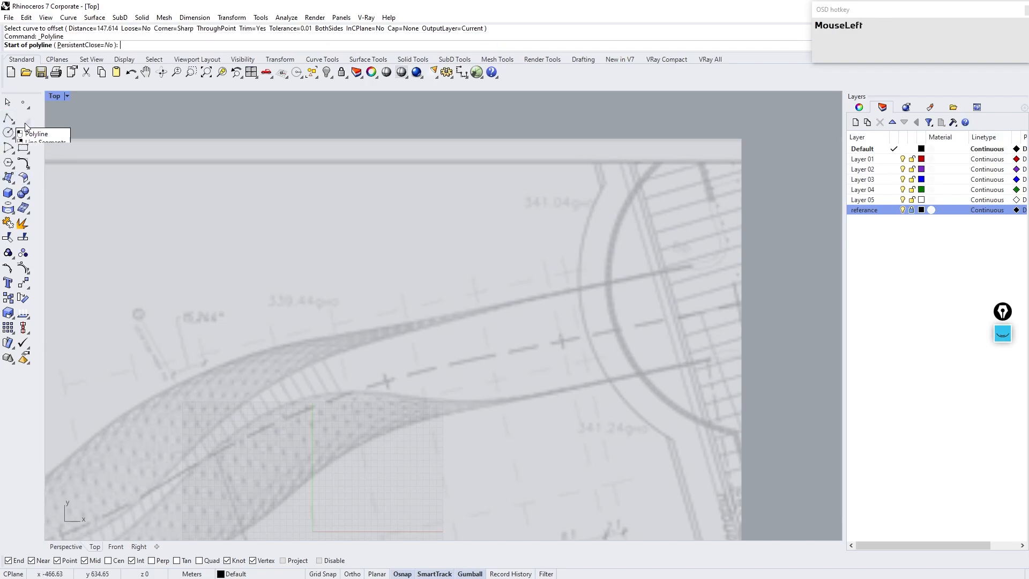
left_click(692, 265)
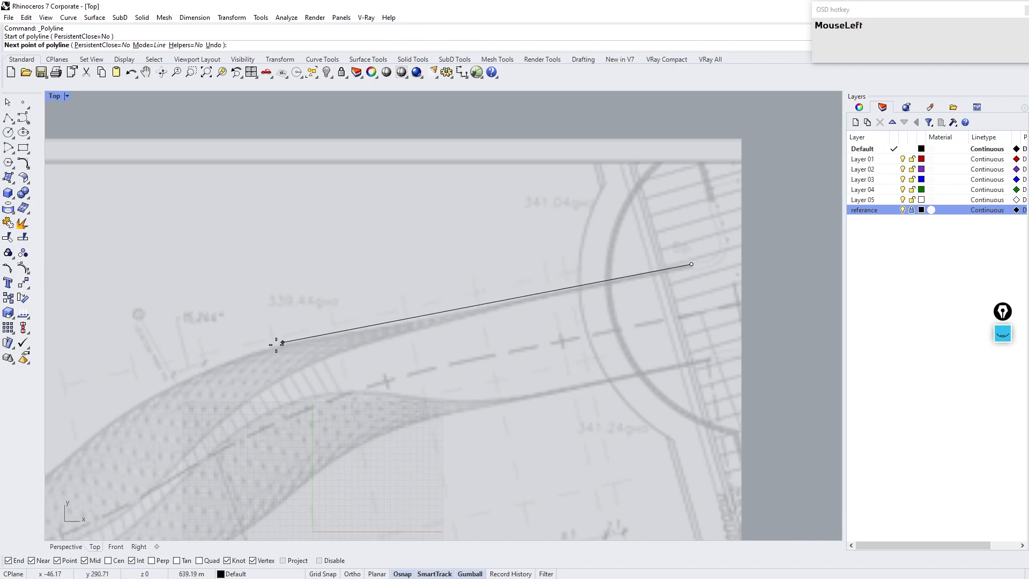
key("Tab")
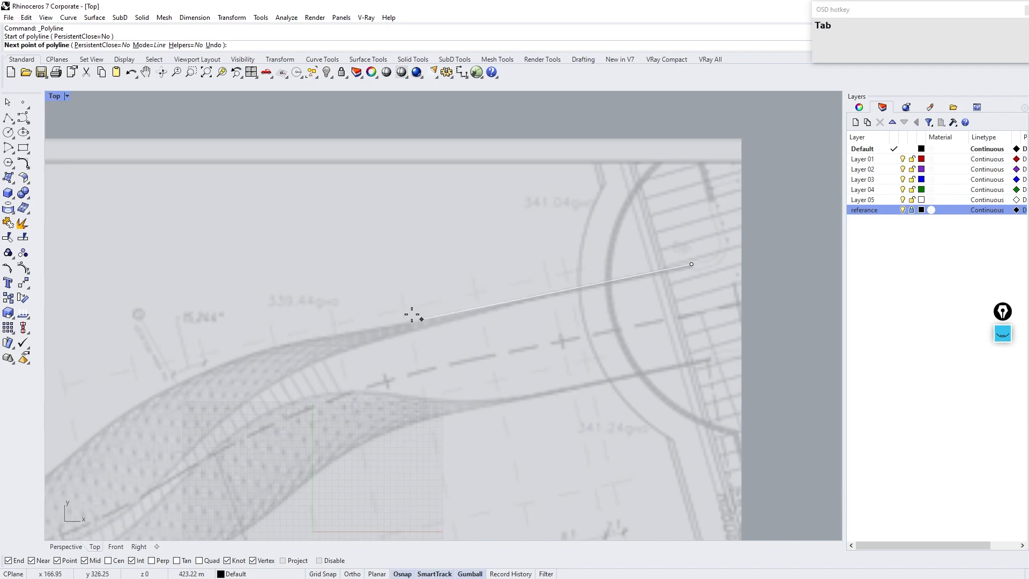
left_click(412, 299)
right_click(413, 301)
Step: Offset the right-side line down onto the lower road edge
left_click(535, 297)
type("offset")
key("Return")
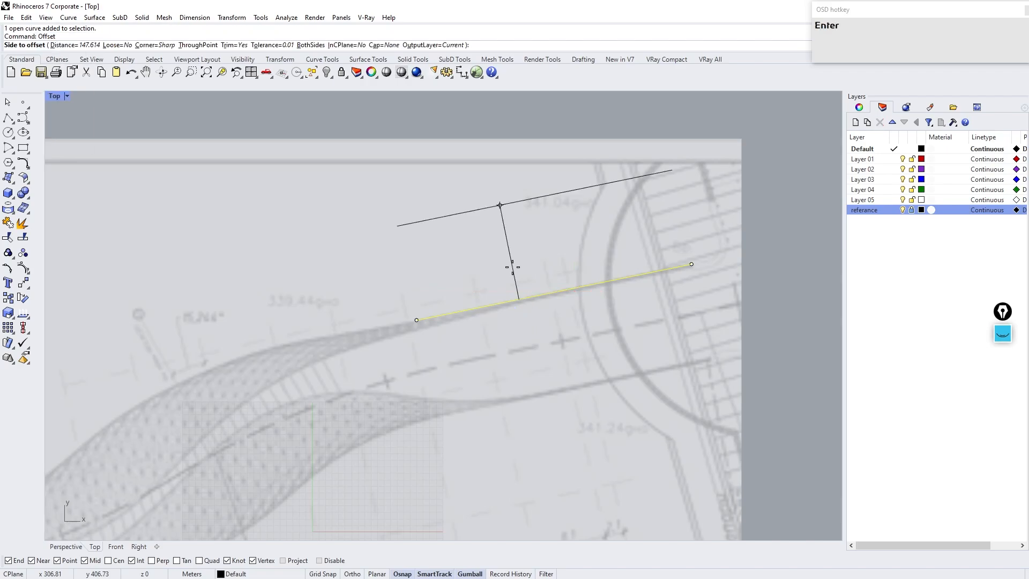
left_click(557, 442)
left_click(507, 469)
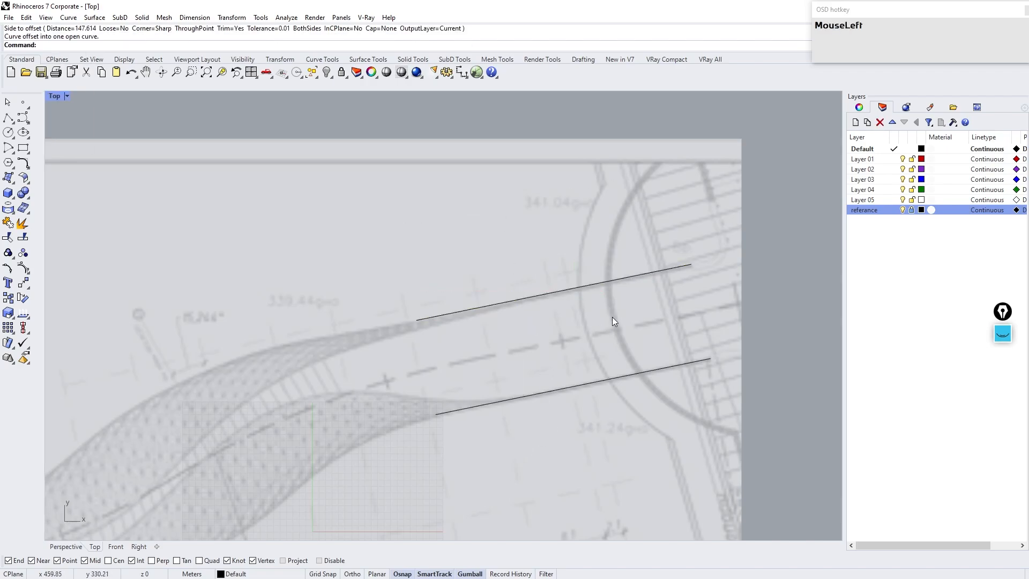
Step: Blend the upper left and right road lines, dragging the blend's control points to follow the curved upper edge
scroll(613, 316, "down", 3)
right_click_drag(483, 368, 433, 341, "shift")
type("blend")
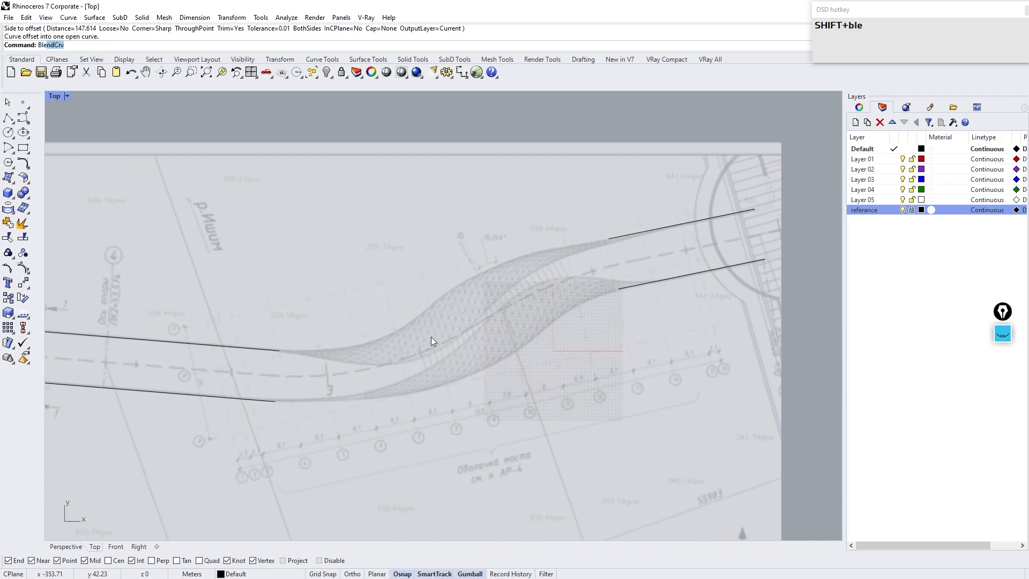
key("Return")
left_click(265, 349)
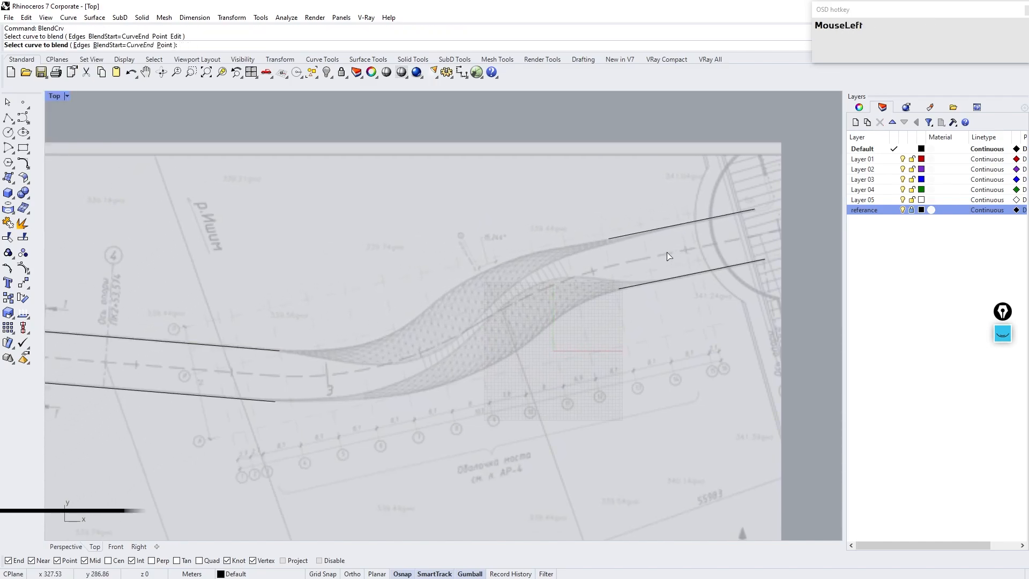
left_click(624, 236)
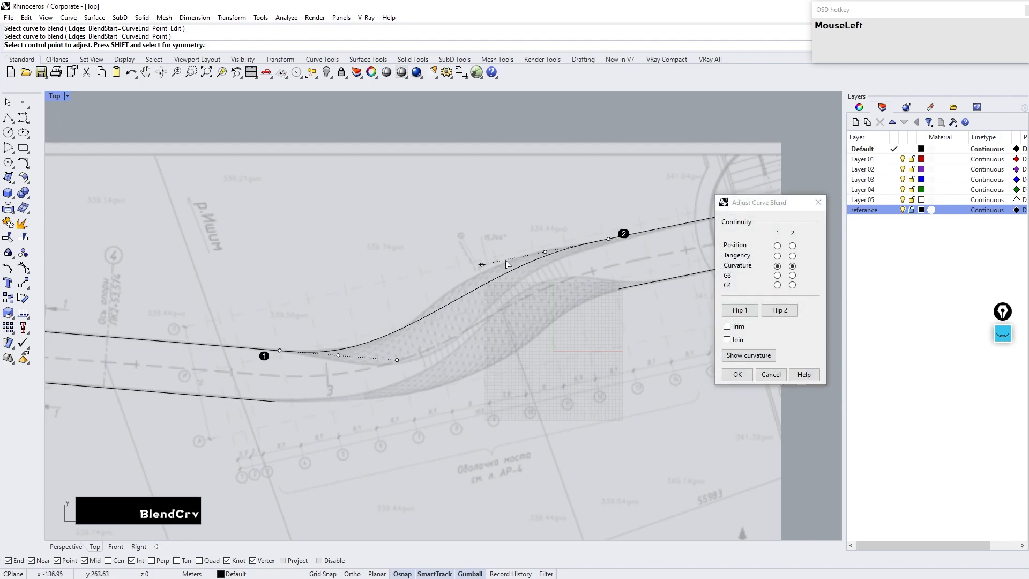
left_click(482, 266)
left_click(448, 271)
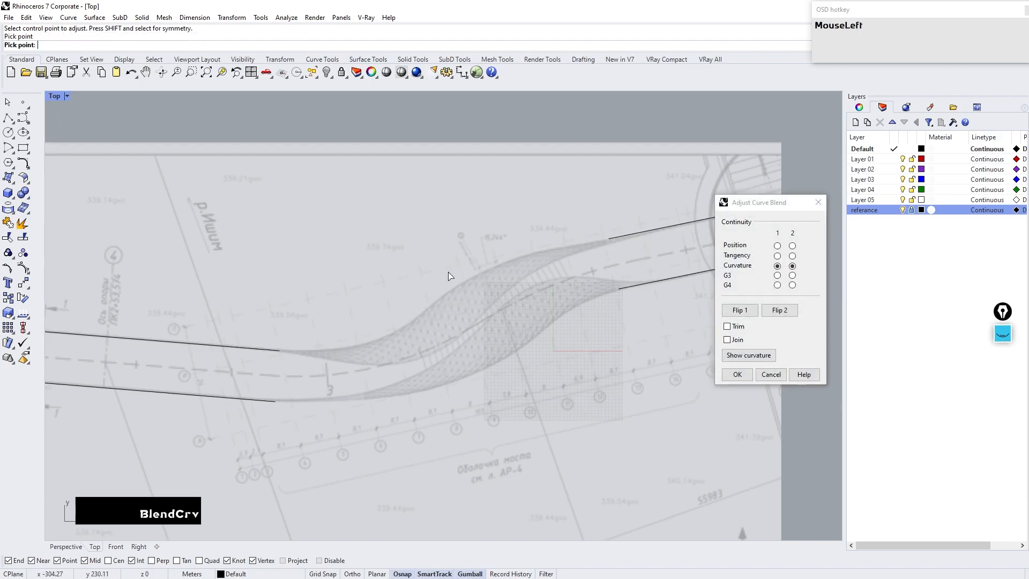
left_click(545, 252)
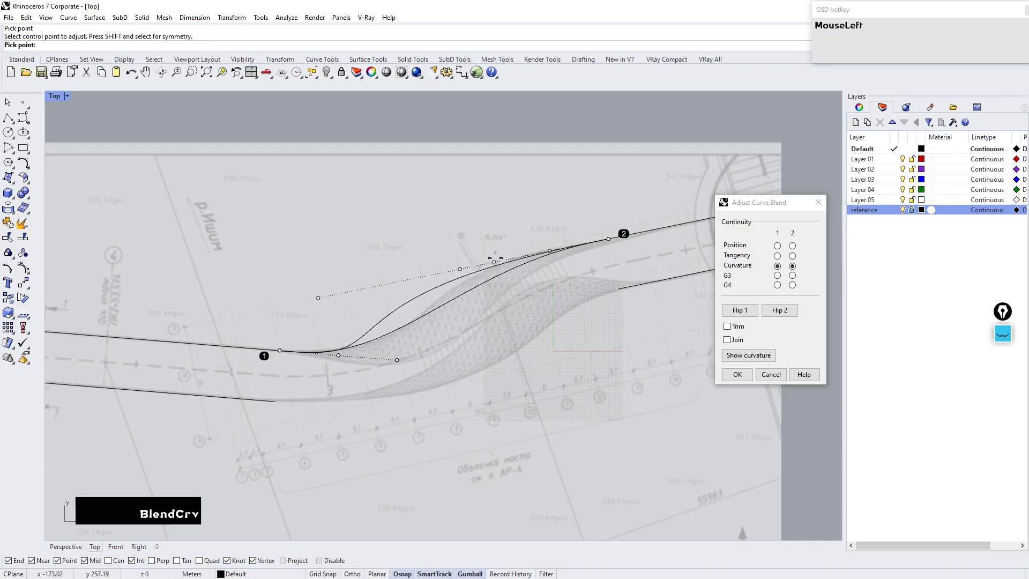
left_click(519, 256)
left_click_drag(344, 360, 356, 363)
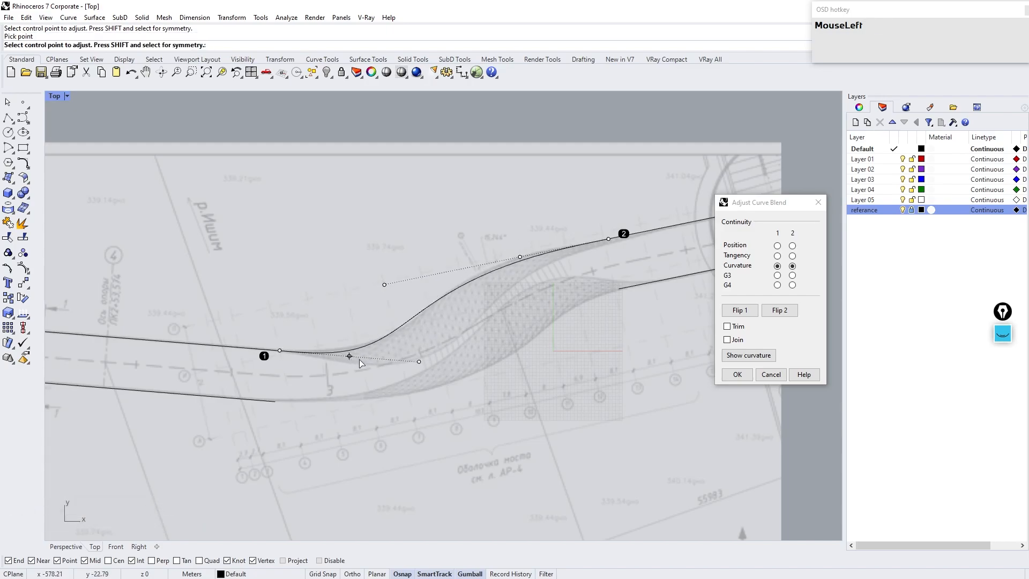
Step: Refine the upper blend's control points further and accept the blend
scroll(547, 218, "up", 1)
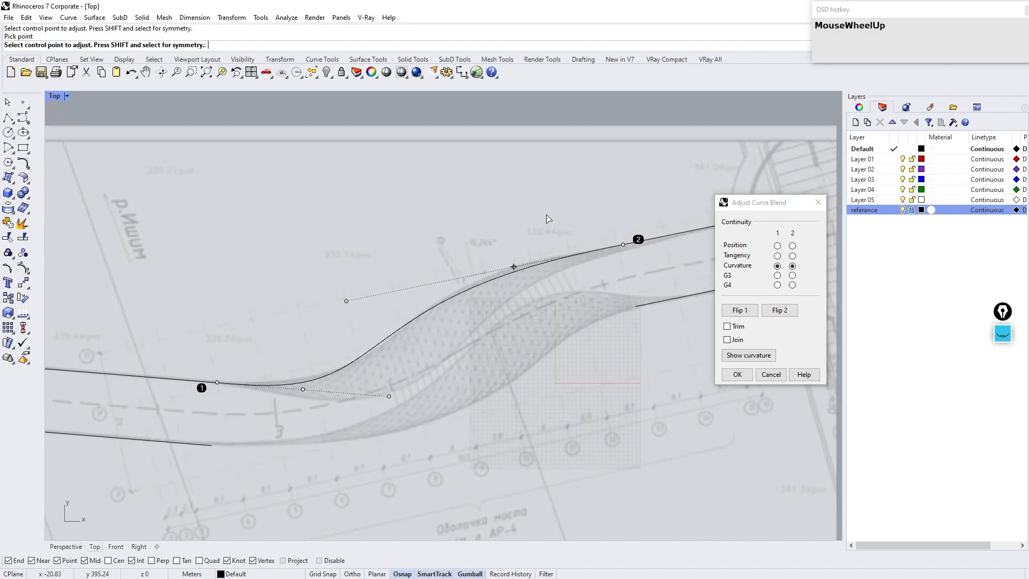
left_click(514, 268)
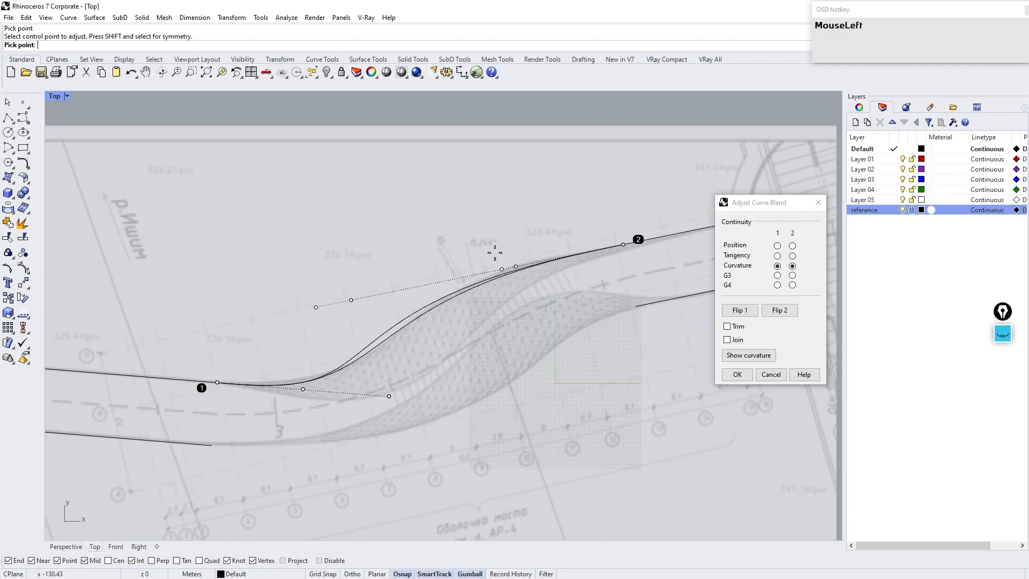
left_click(479, 256)
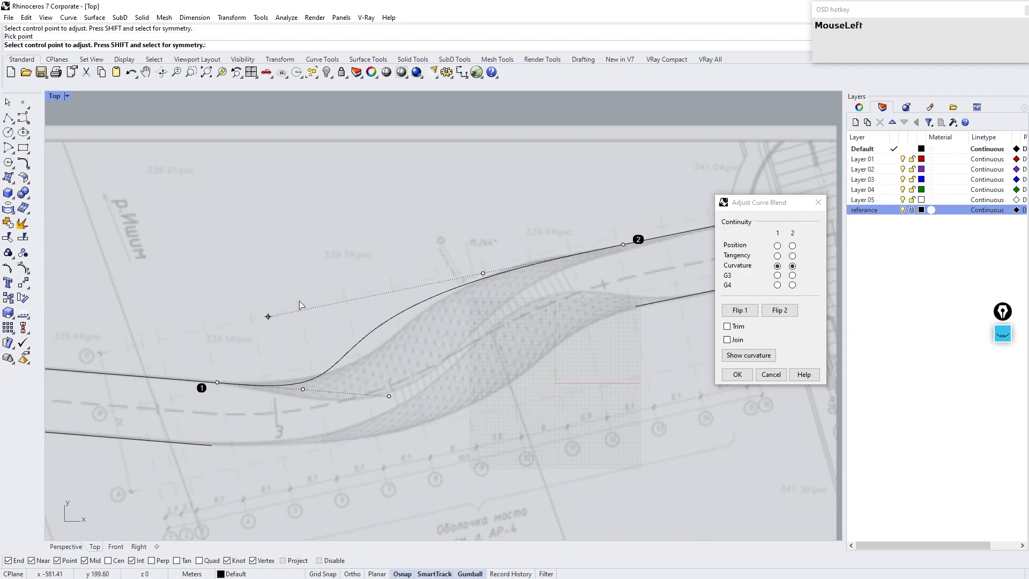
left_click_drag(268, 320, 355, 301)
left_click_drag(304, 389, 292, 388)
left_click_drag(368, 396, 405, 396)
left_click_drag(482, 274, 476, 275)
left_click_drag(353, 300, 353, 300)
left_click(728, 375)
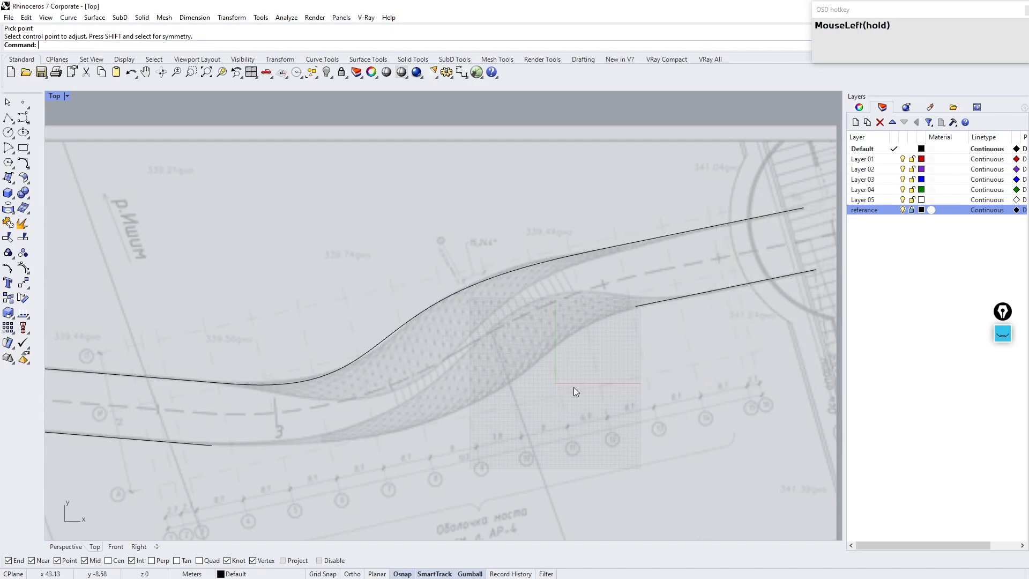
Step: Blend the lower left and right road lines, adjusting control points to follow the lower edge, and accept
key("Return")
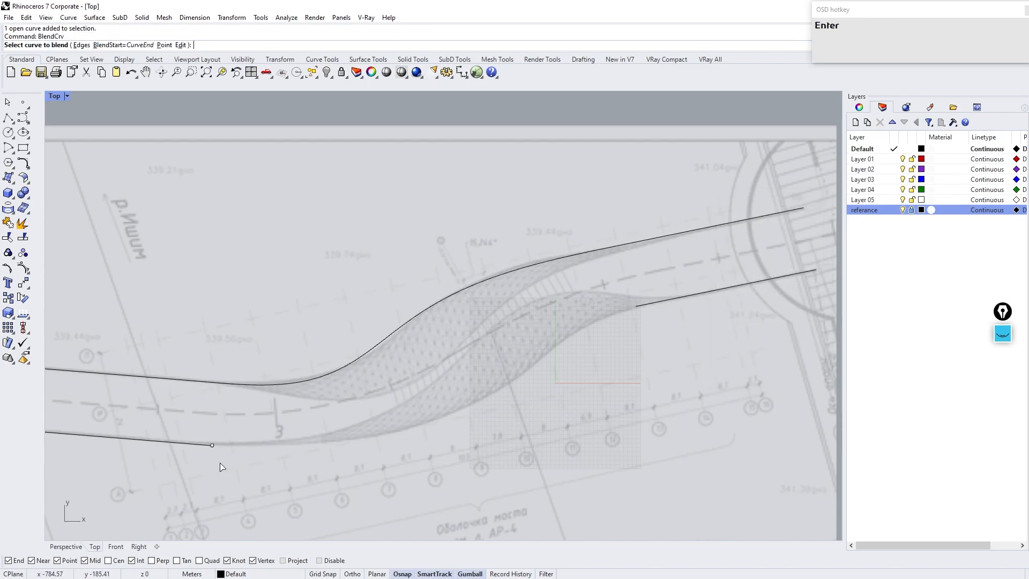
left_click(205, 445)
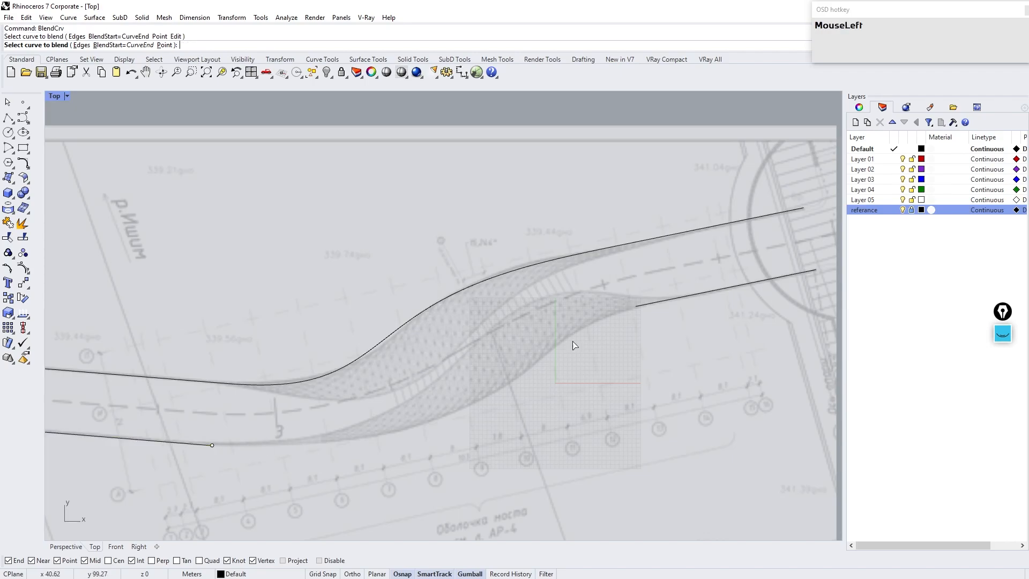
left_click(675, 303)
left_click_drag(360, 459, 471, 456)
left_click_drag(555, 323, 595, 314)
left_click_drag(475, 339, 536, 325)
left_click_drag(470, 466, 512, 462)
left_click(288, 452)
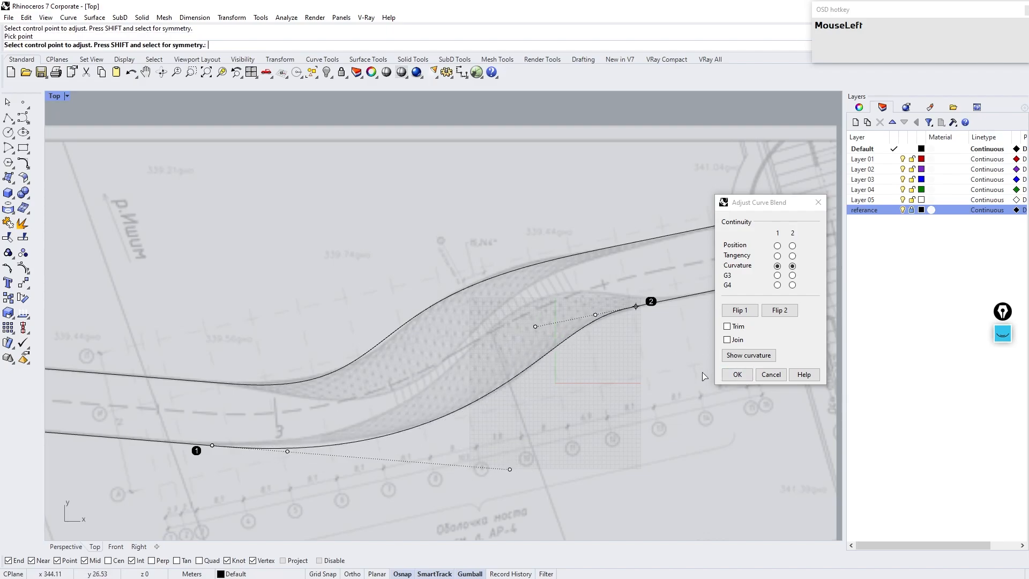
left_click(737, 374)
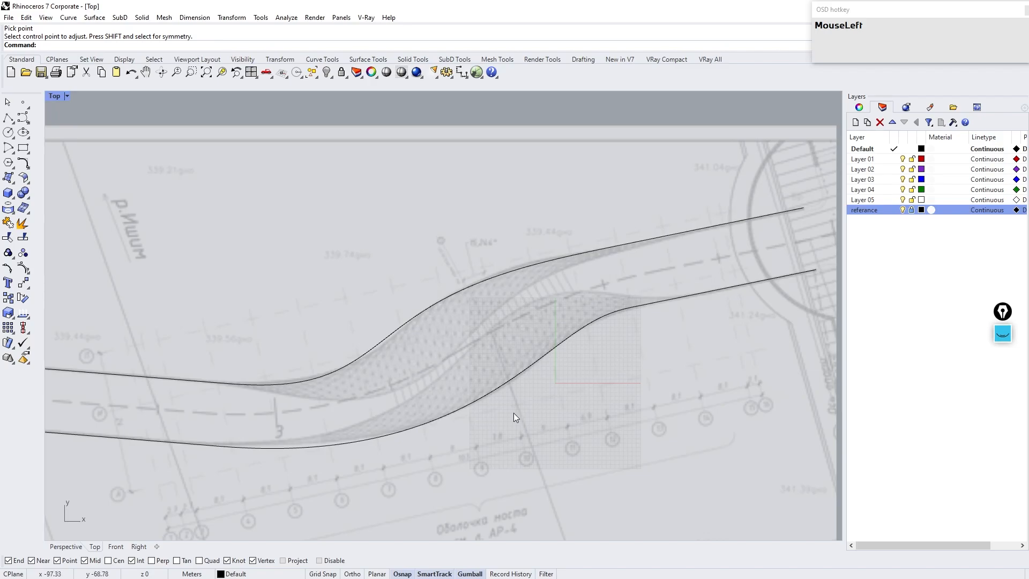
Step: Select all six road curves with a window selection
scroll(485, 403, "down", 3)
right_click_drag(478, 406, 474, 378, "shift")
left_click_drag(125, 179, 690, 461)
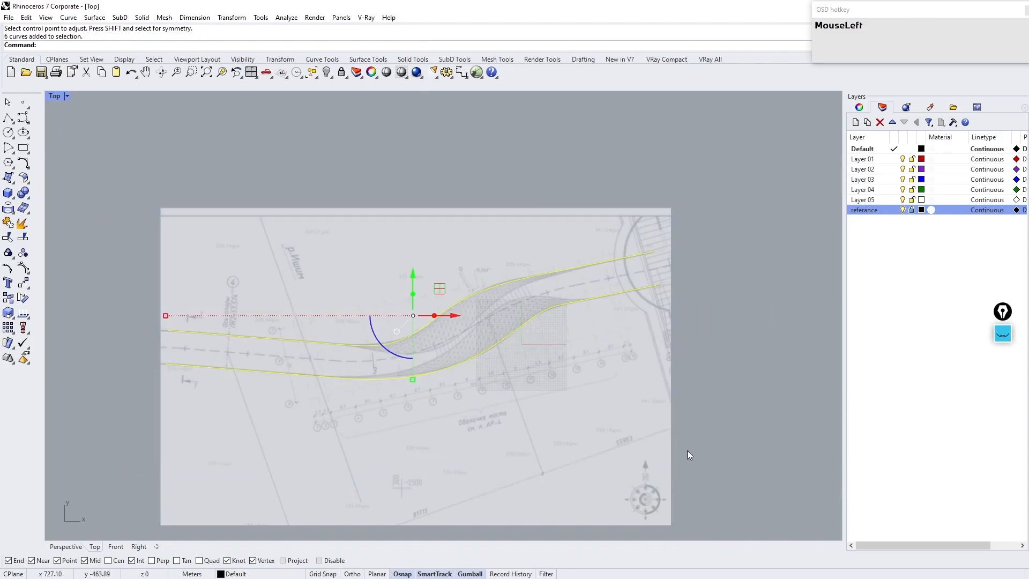
Step: Join the six selected road curves into two continuous edge curves
left_click(8, 222)
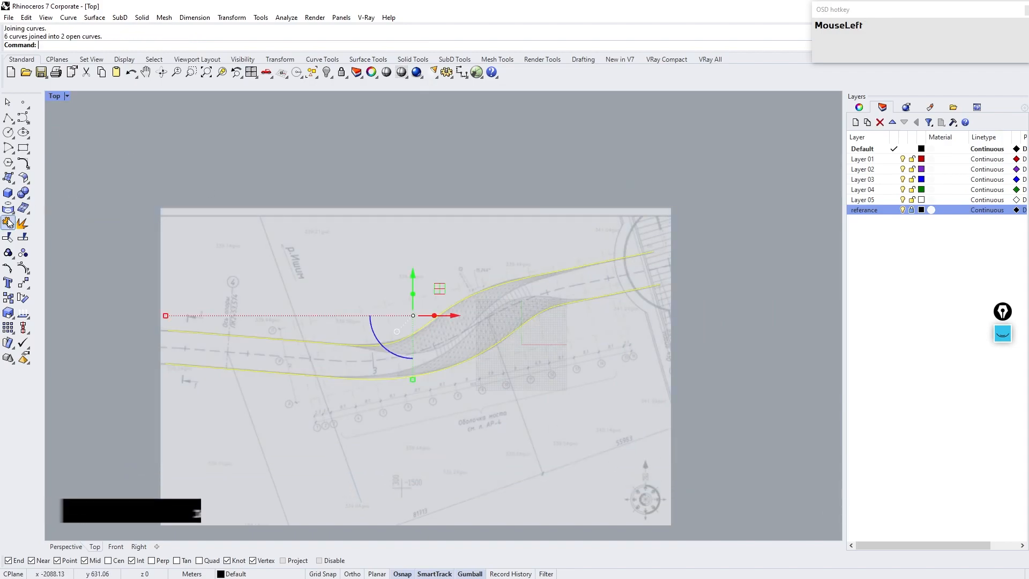
left_click(240, 256)
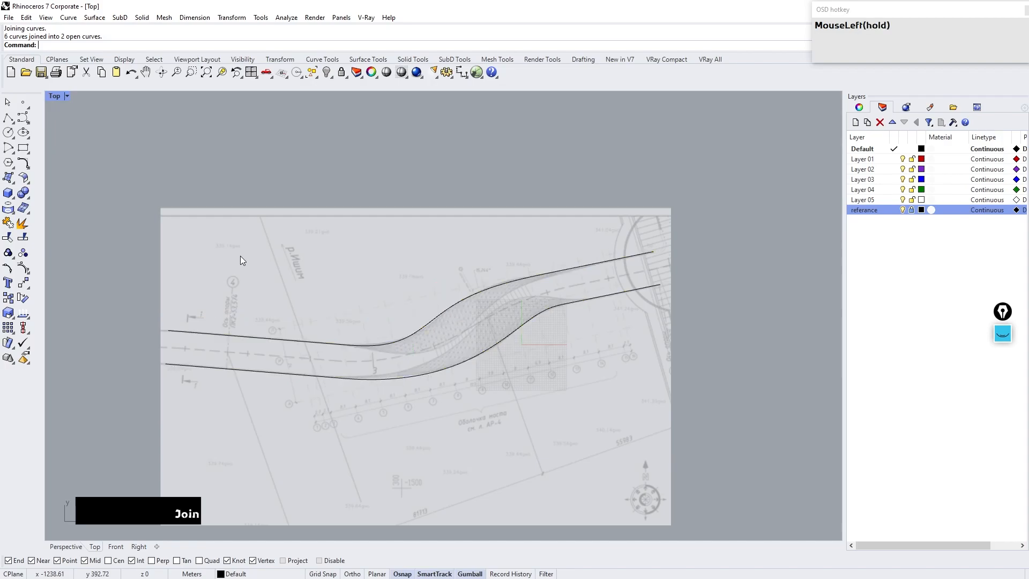
Step: Create a SubD loft between the two road edge curves with Corners and Adjust shape segments enabled at 15 segments
left_click(492, 361)
left_click(487, 350)
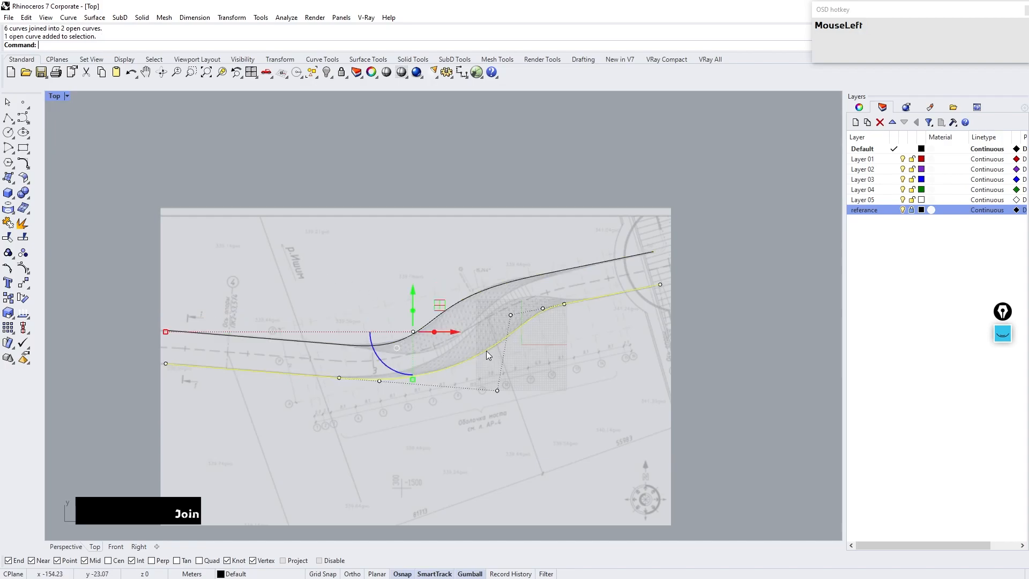
left_click(455, 306, "shift")
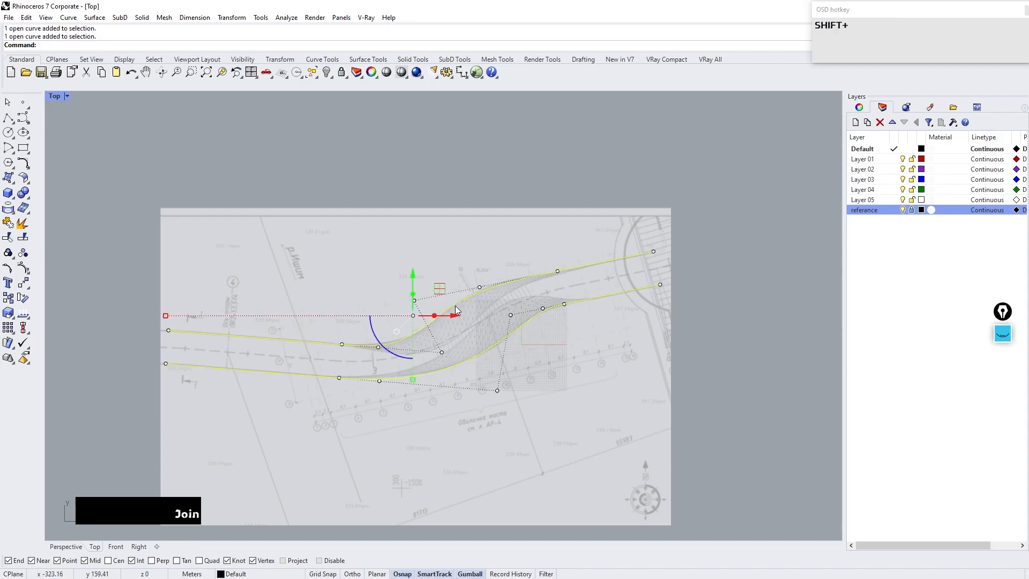
type("subdloft")
key("Return")
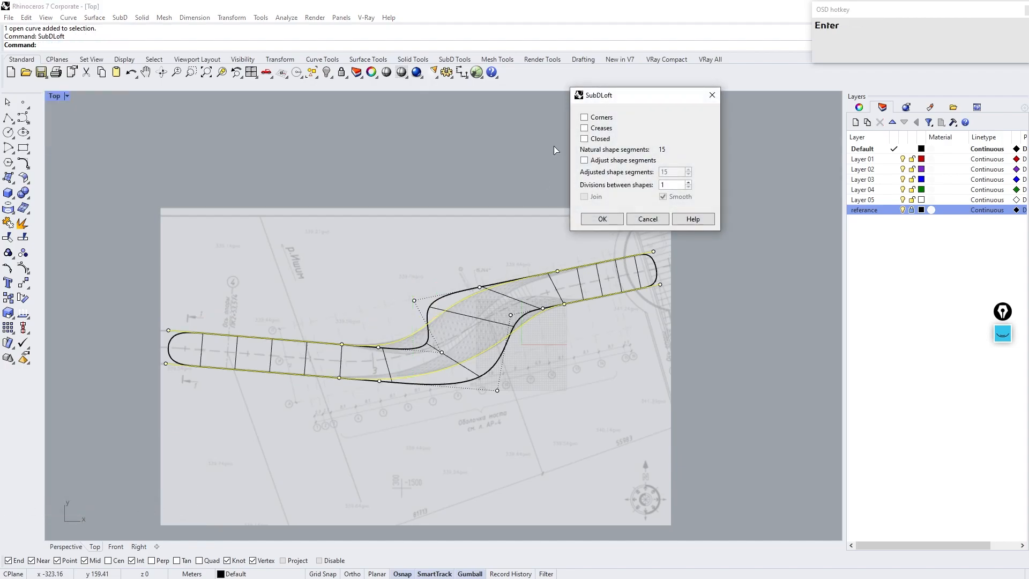
left_click(590, 160)
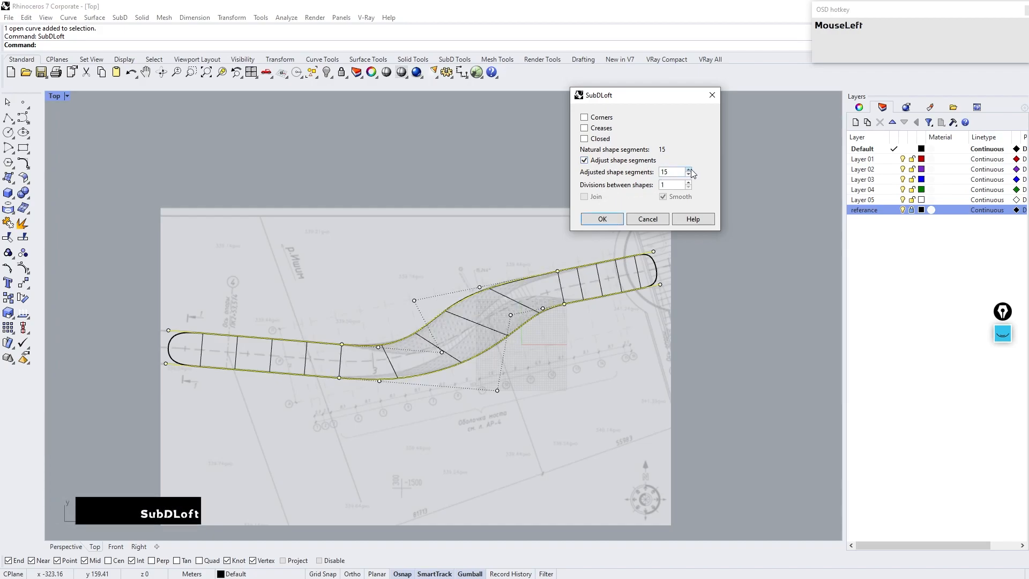
left_click(692, 170)
left_click(689, 174)
left_click(688, 173)
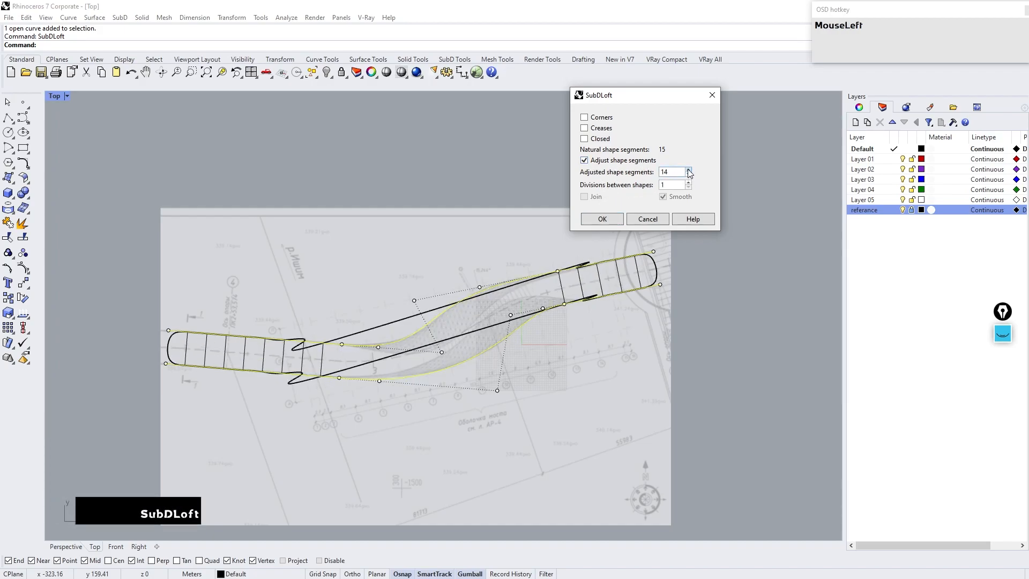
left_click(690, 170)
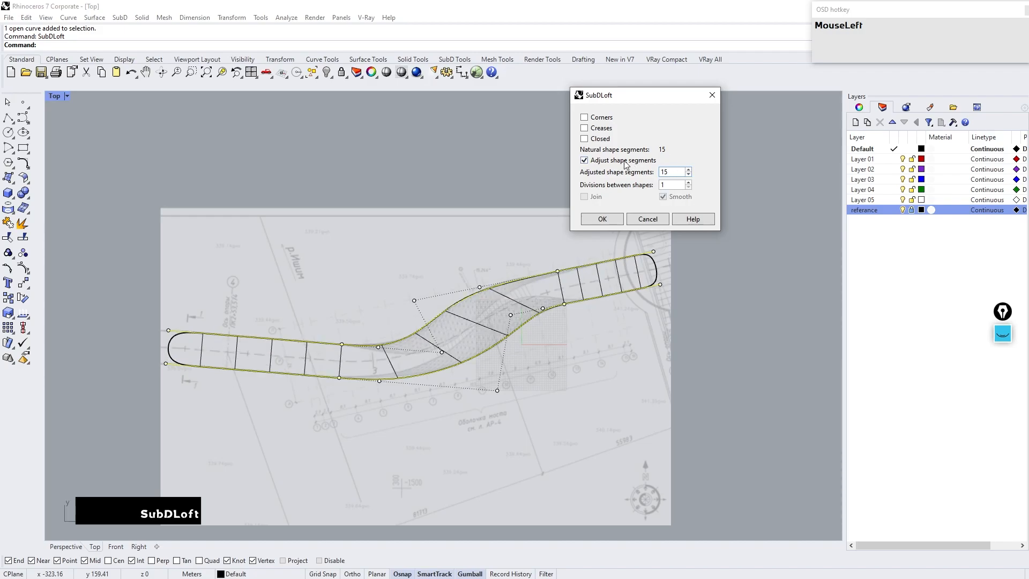
left_click(584, 117)
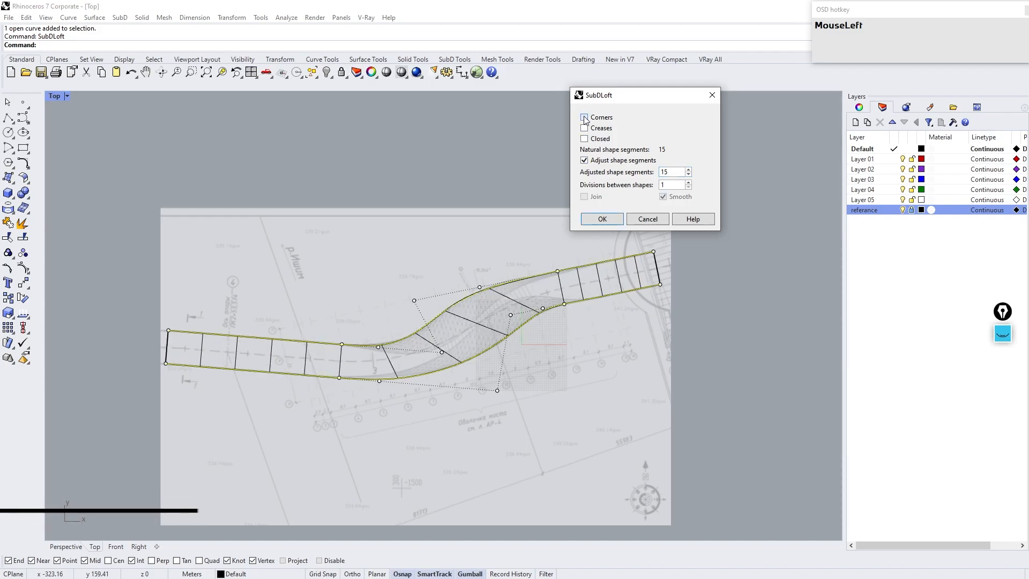
left_click(603, 219)
Step: Move the two road edge curves onto a new layer named crv
left_click(599, 377)
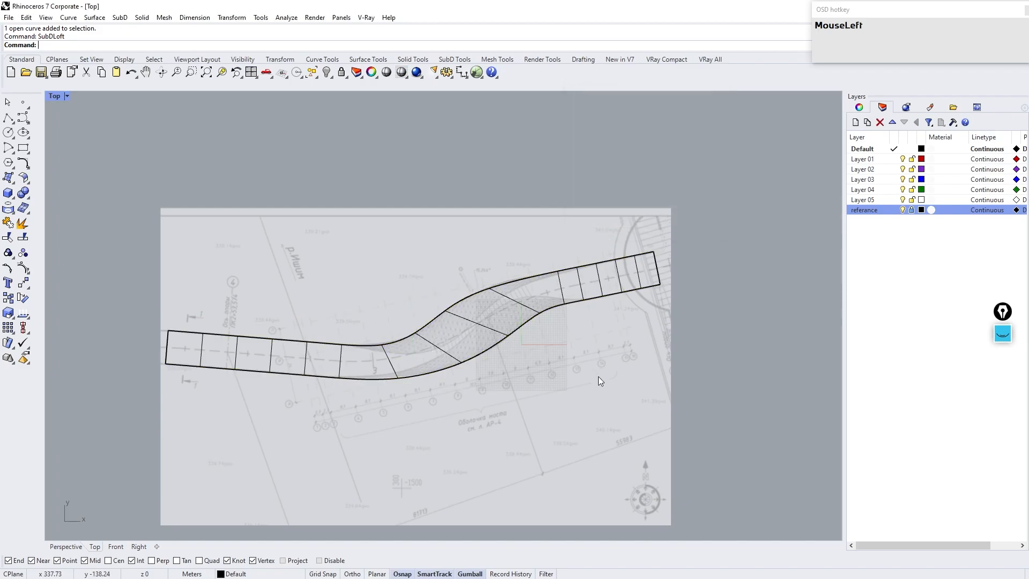
type("selcrv")
key("Return")
left_click(867, 136)
left_click(856, 123)
type("crv")
key("Return")
right_click(870, 220)
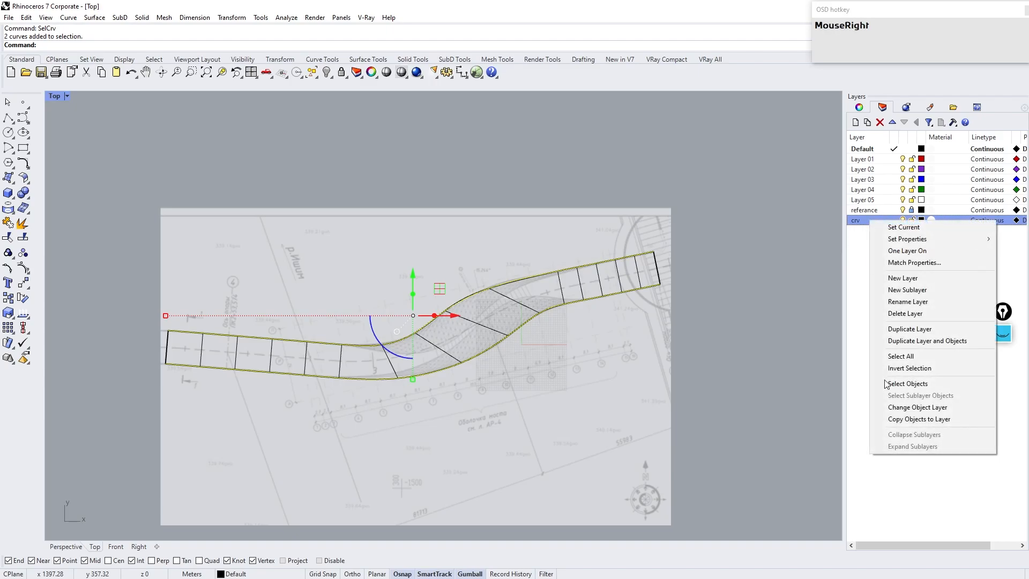
left_click(916, 410)
Step: Toggle the lofted SubD between flat and smooth display to inspect its faces
left_click(504, 382)
key("Tab")
left_click_drag(579, 250, 581, 303)
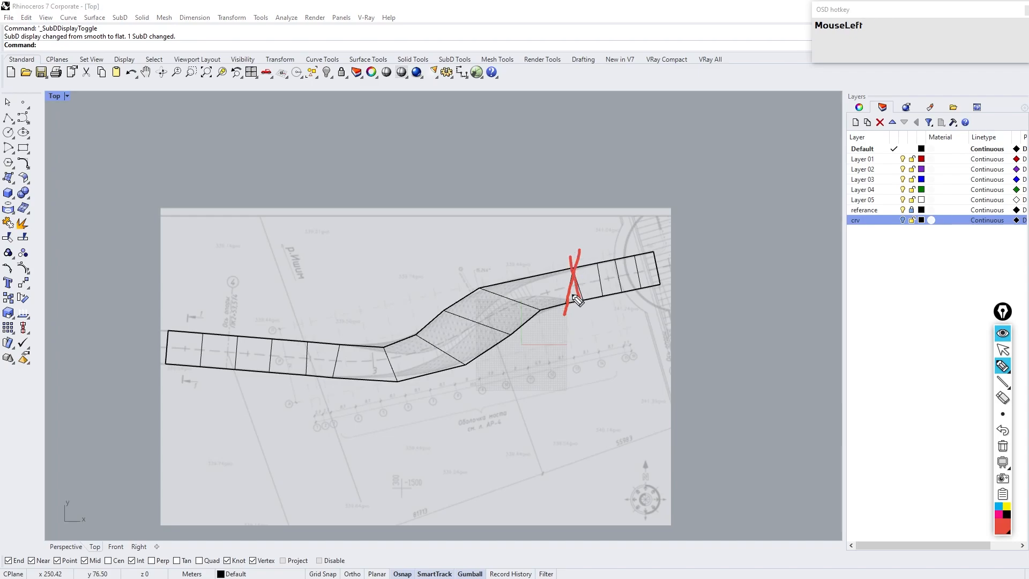
left_click_drag(342, 330, 338, 386)
left_click_drag(302, 322, 316, 399)
left_click_drag(276, 313, 268, 390)
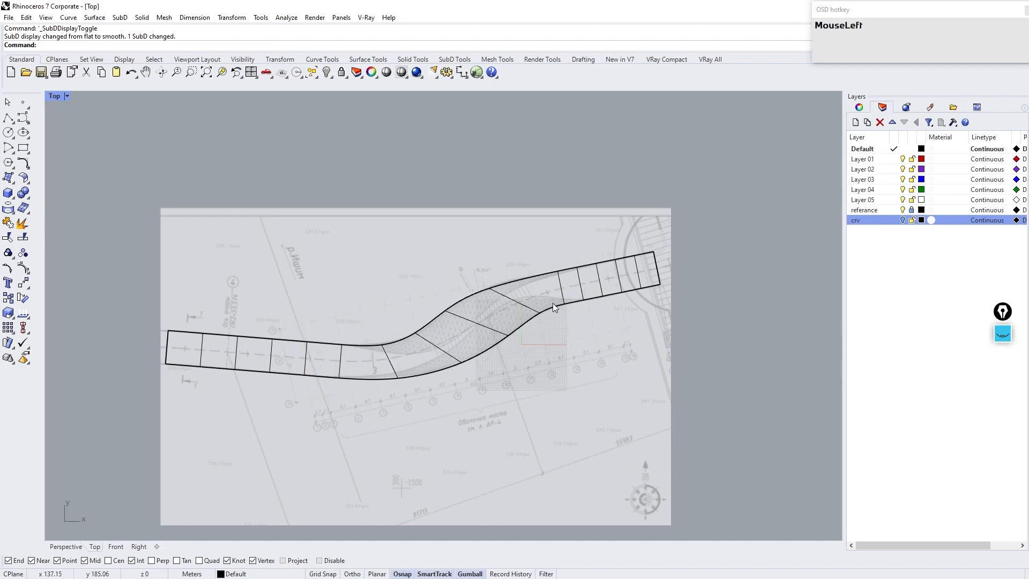
Step: Run Quad Remesh on the SubD with a target quad count of 100, preview and hidden input objects enabled
left_click(554, 307)
type("qua")
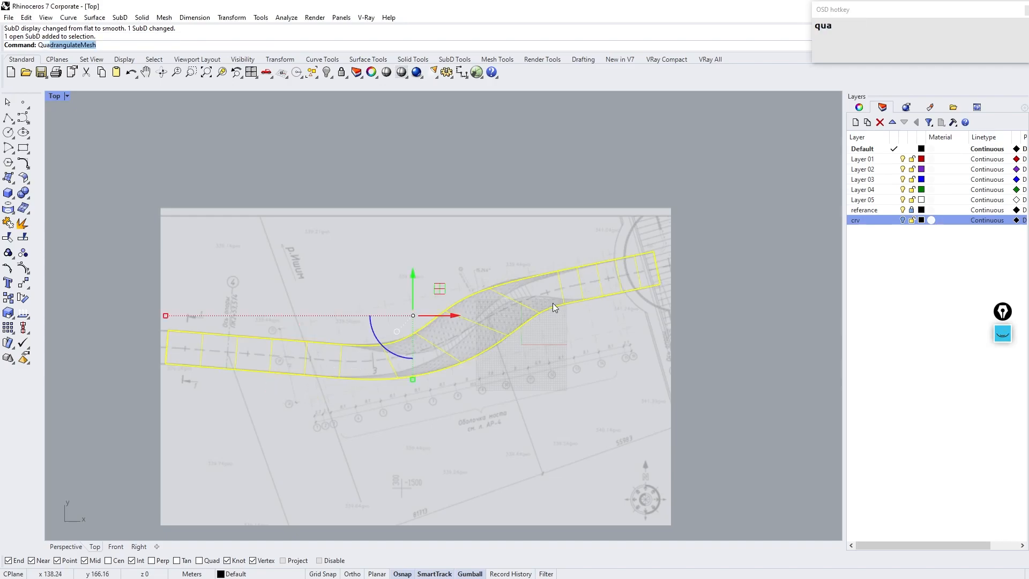
type("dremesh")
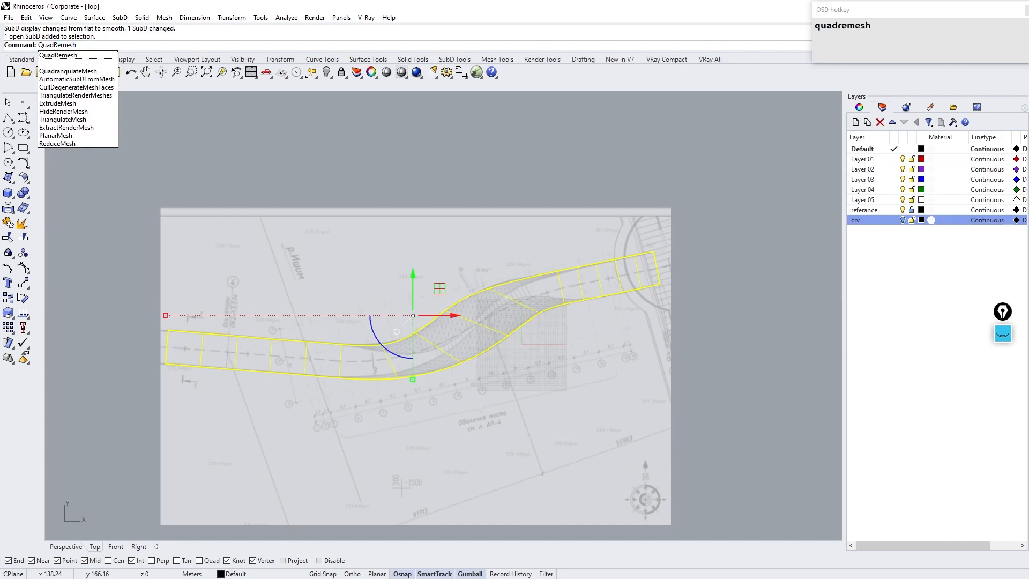
key("Return")
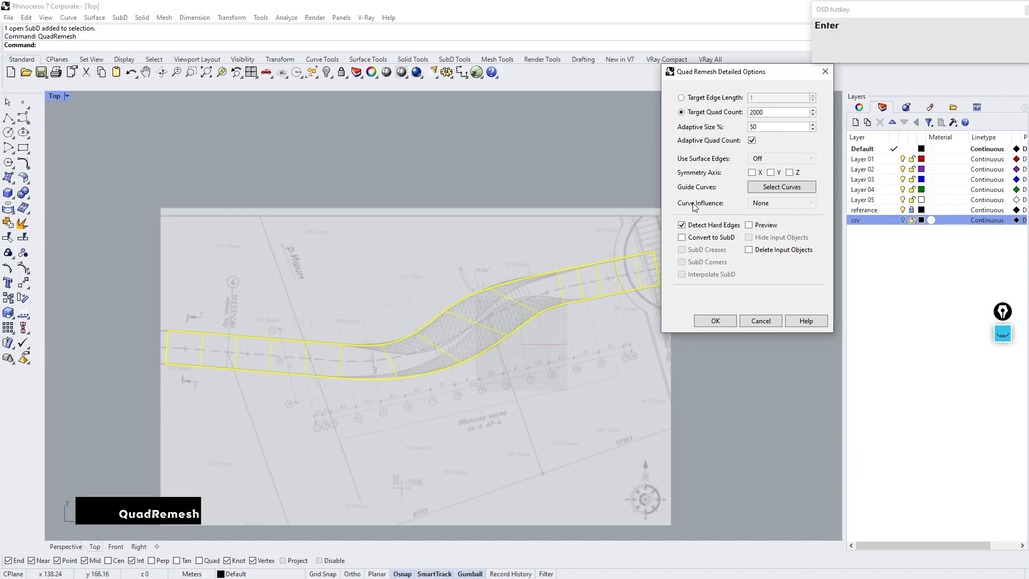
double_click(776, 112)
type("1")
left_click(748, 225)
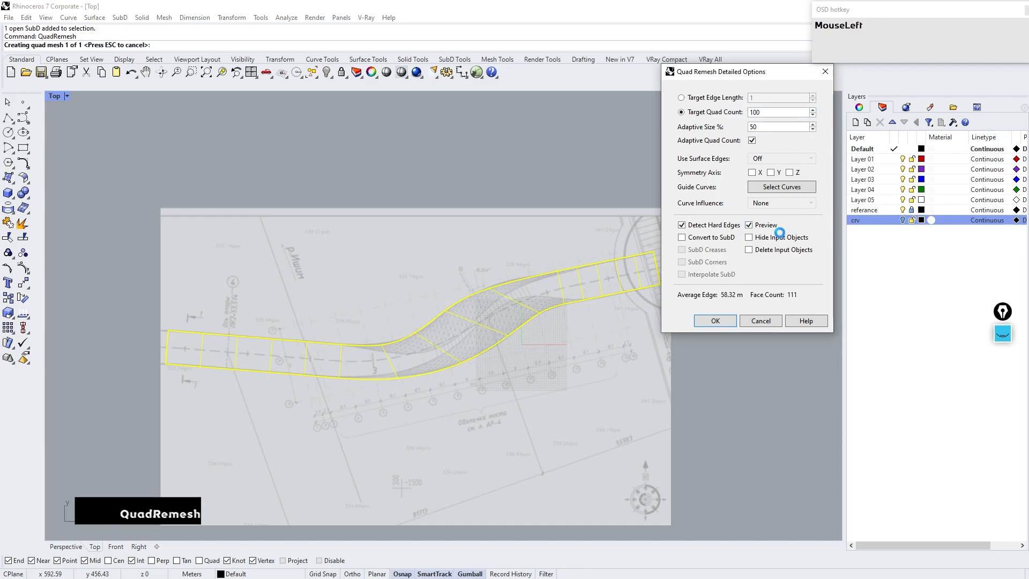
left_click(749, 238)
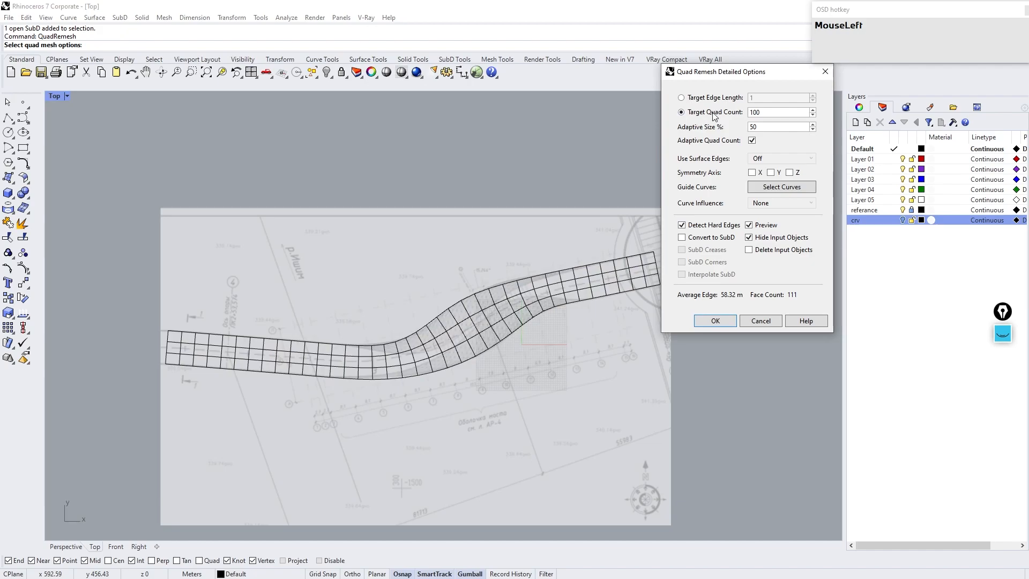
Step: Set the target quad count to 50, enable Convert to SubD and SubD Corners, and confirm the remesh
double_click(767, 111)
type("50")
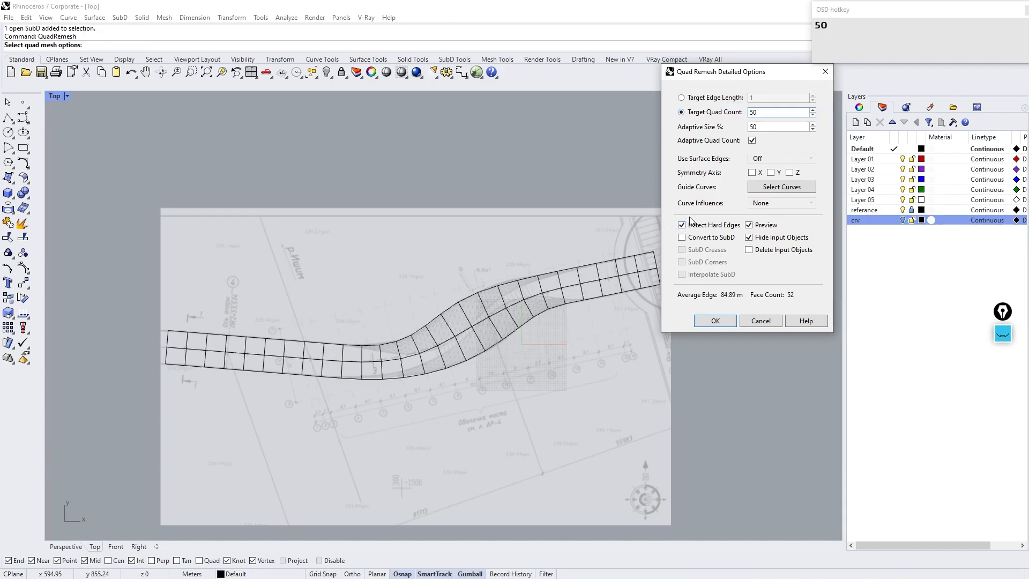
left_click(710, 235)
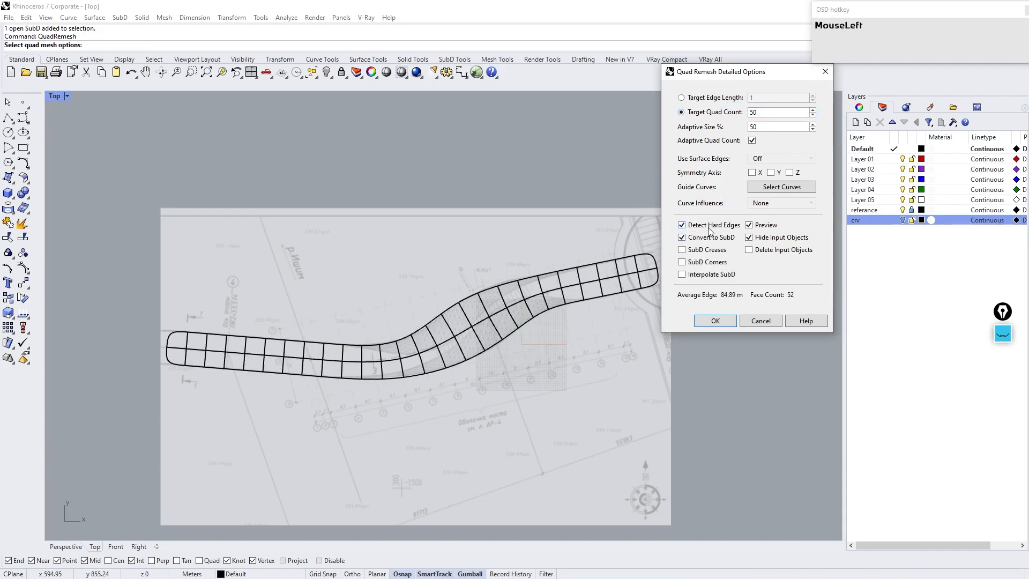
left_click(690, 264)
left_click(716, 321)
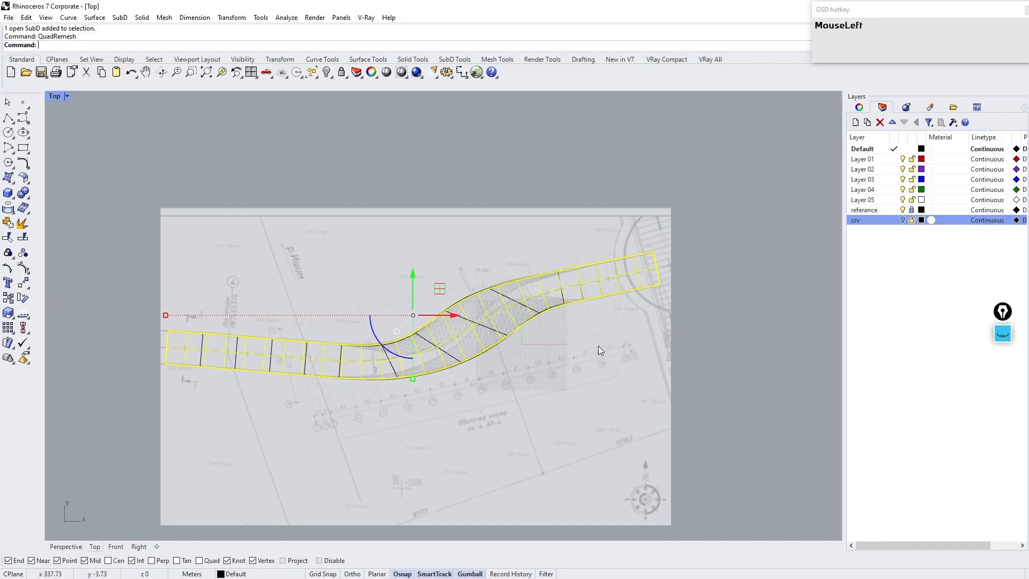
Step: Try moving the original SubD with the gumball, then undo the move
left_click(487, 355)
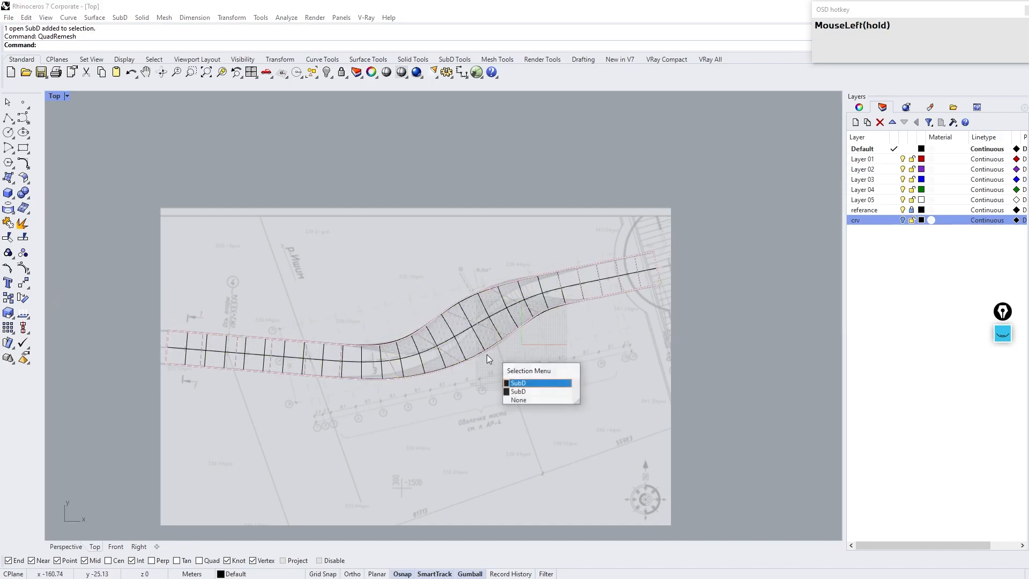
left_click(534, 385)
mouse_move(436, 294)
left_mouse_down()
mouse_move(552, 207)
mouse_move(536, 198)
left_mouse_up()
key("ctrl+z")
key("ctrl+z")
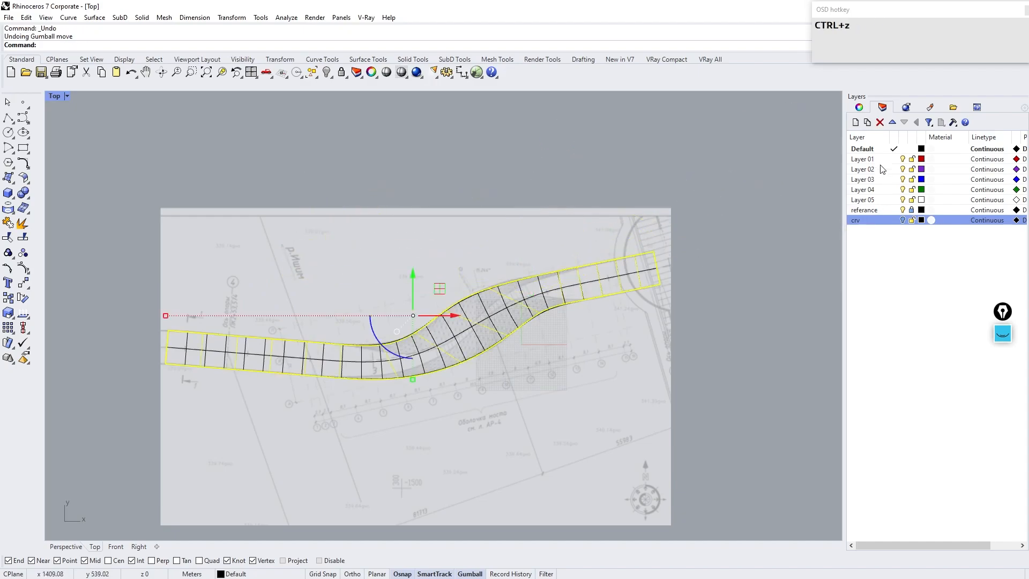
Step: Move the original SubD onto a new layer named backup and hide that layer
left_click(856, 122)
type("b")
key("Return")
right_click(876, 227)
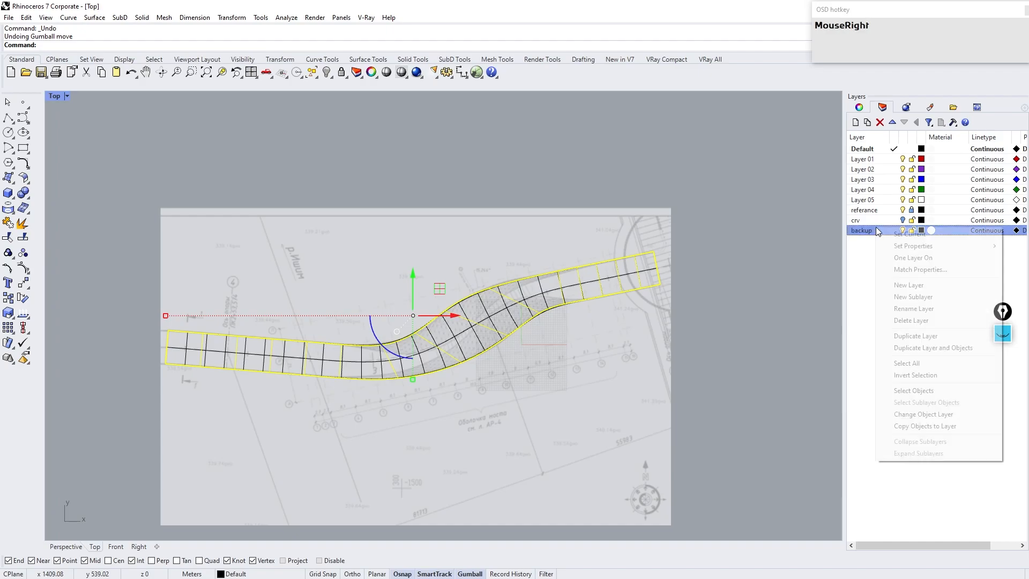
left_click(914, 413)
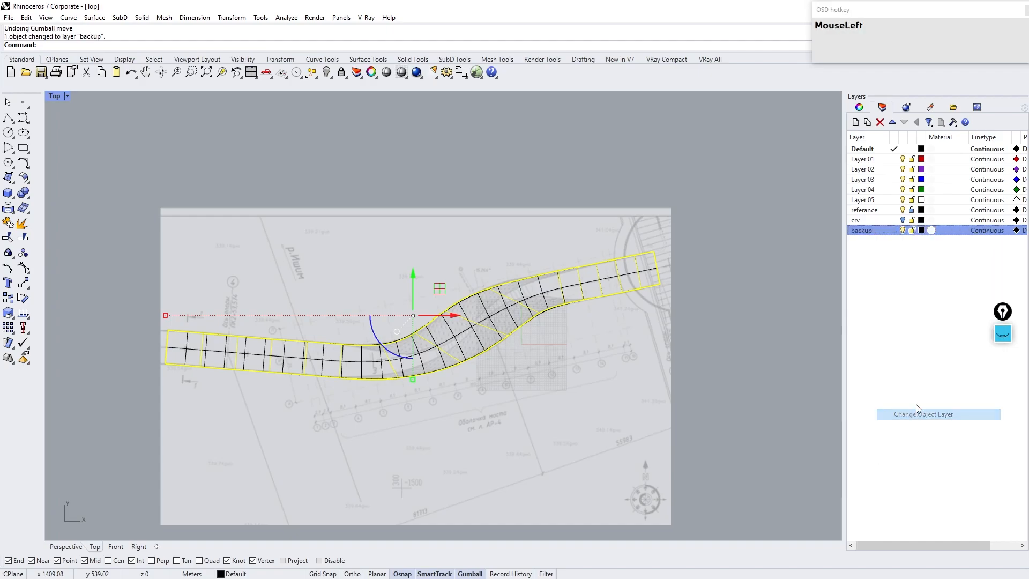
left_click(905, 230)
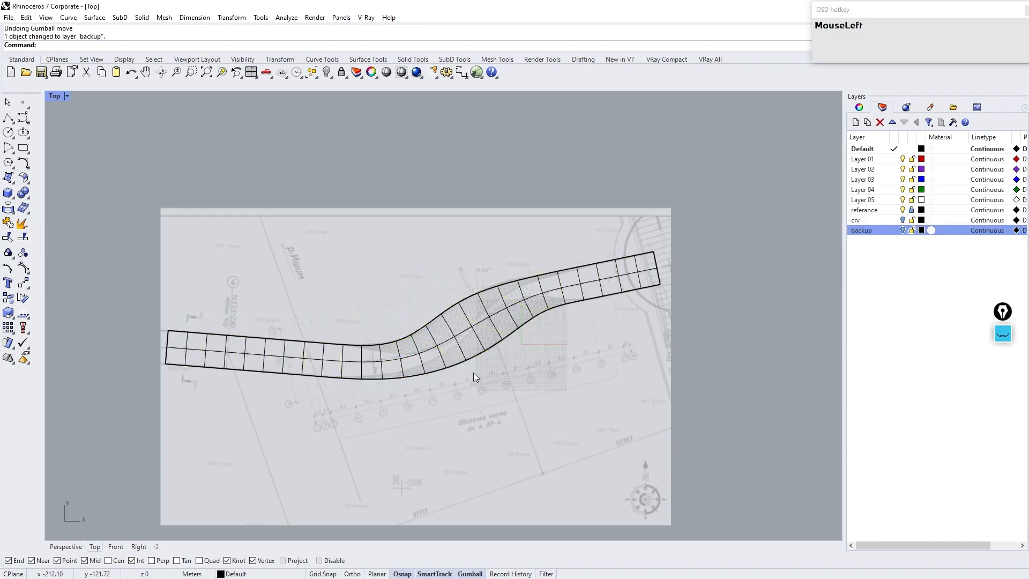
Step: Switch to the Perspective viewport and zoom to the remeshed SubD road
key("Tab")
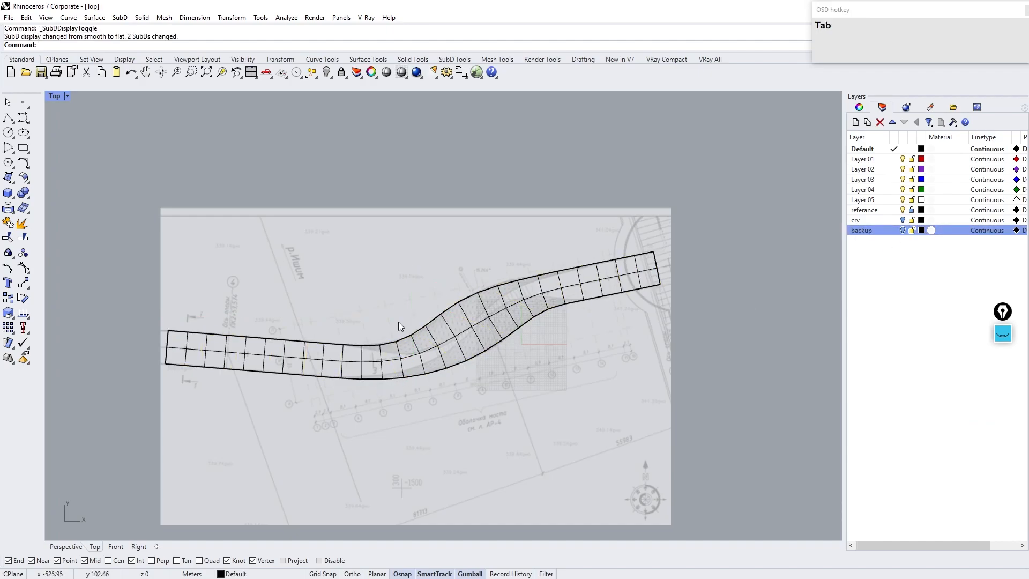
left_click(64, 547)
scroll(504, 372, "down", 5)
right_click_drag(504, 372, 352, 329)
left_click(353, 329)
left_click(355, 345)
type("ZS")
key("Return")
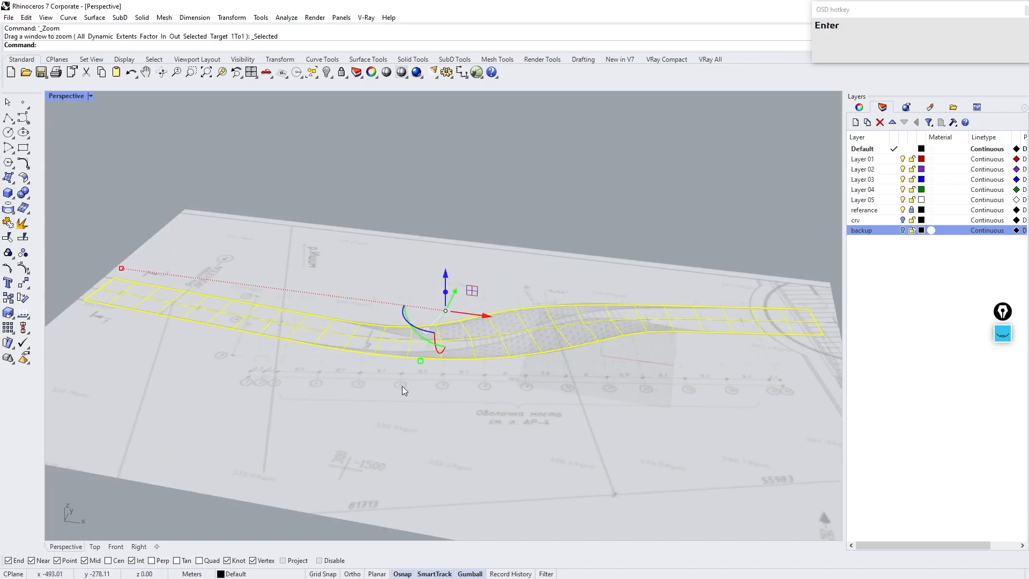
left_click(401, 383)
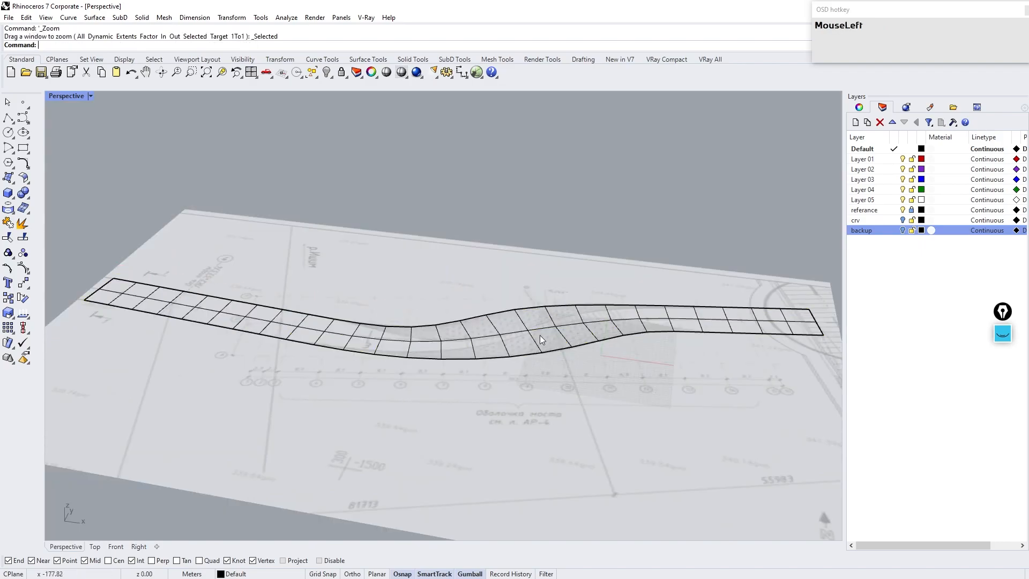
Step: Hide the referance layer and set the Perspective viewport to Shaded display with smooth SubD
left_click(901, 211)
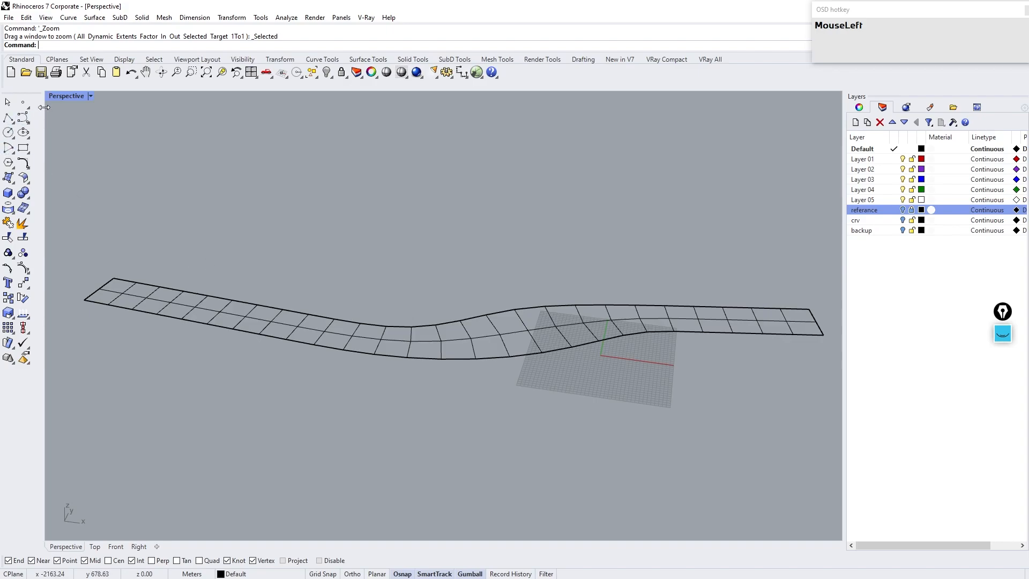
left_click(91, 96)
left_click(80, 145)
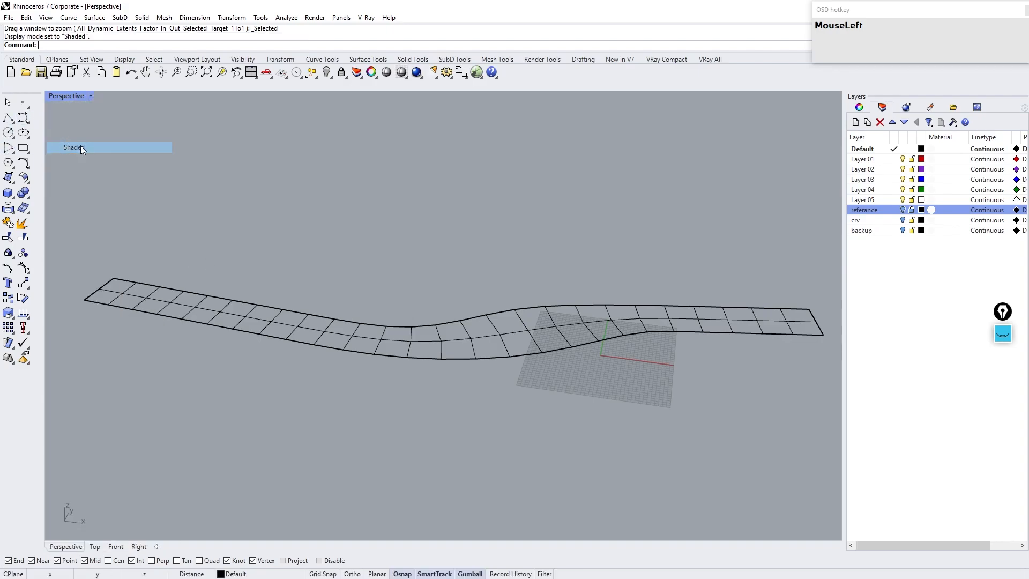
right_click_drag(352, 281, 442, 289)
key("Tab")
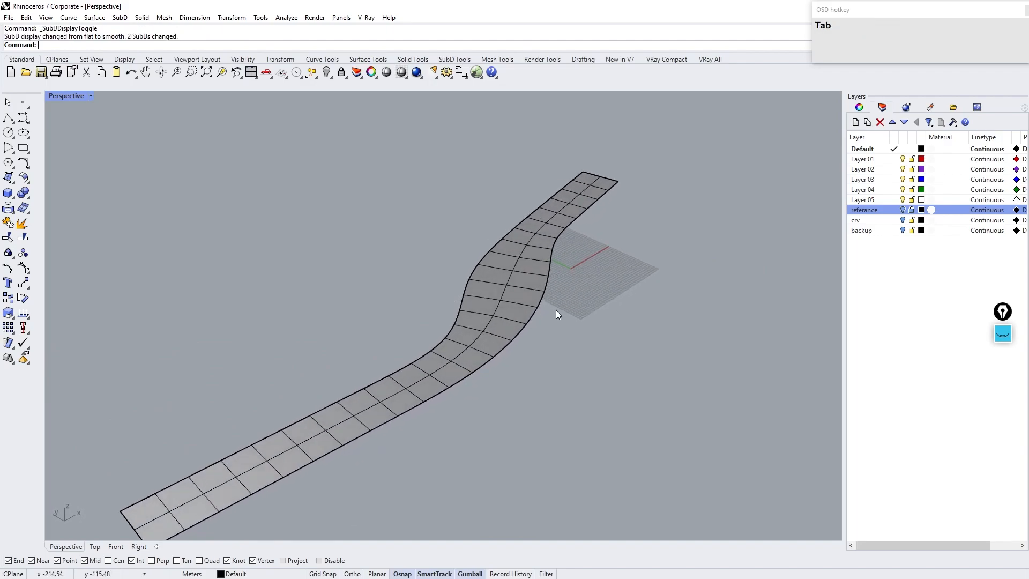
Step: Offset the road SubD as a solid with a distance of 50 and undo the offset
left_click(503, 323)
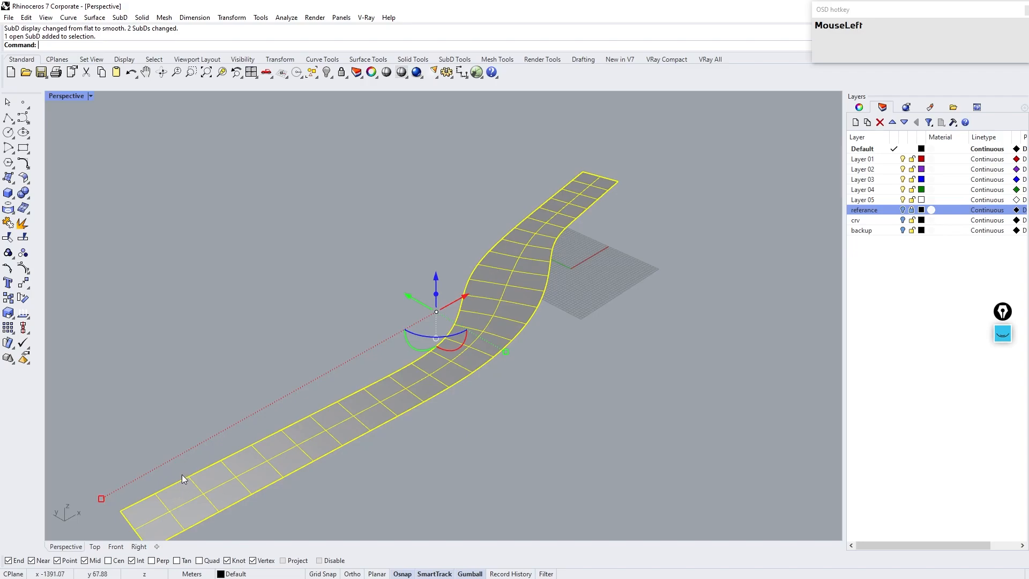
type("offsetsubd")
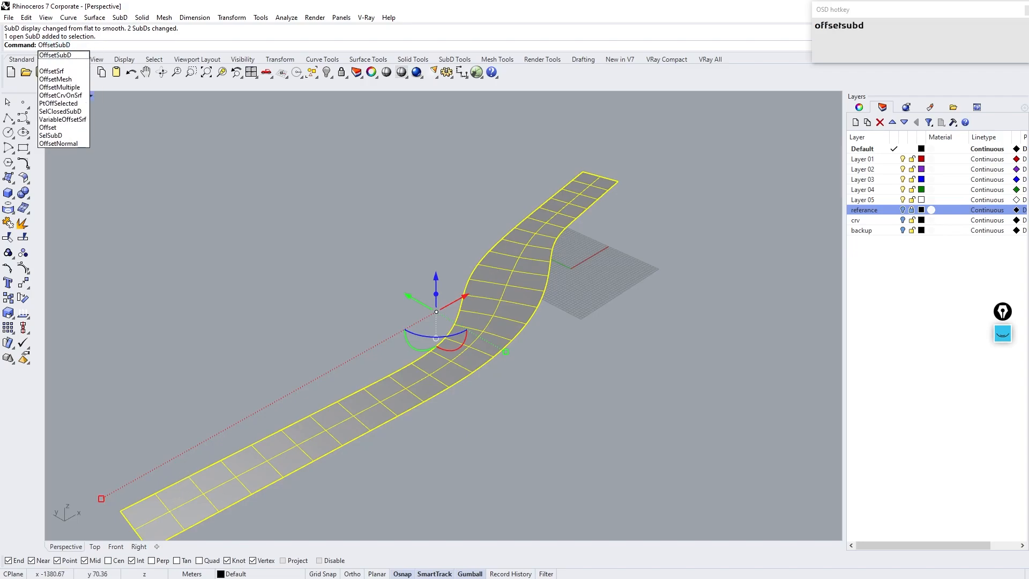
key("Return")
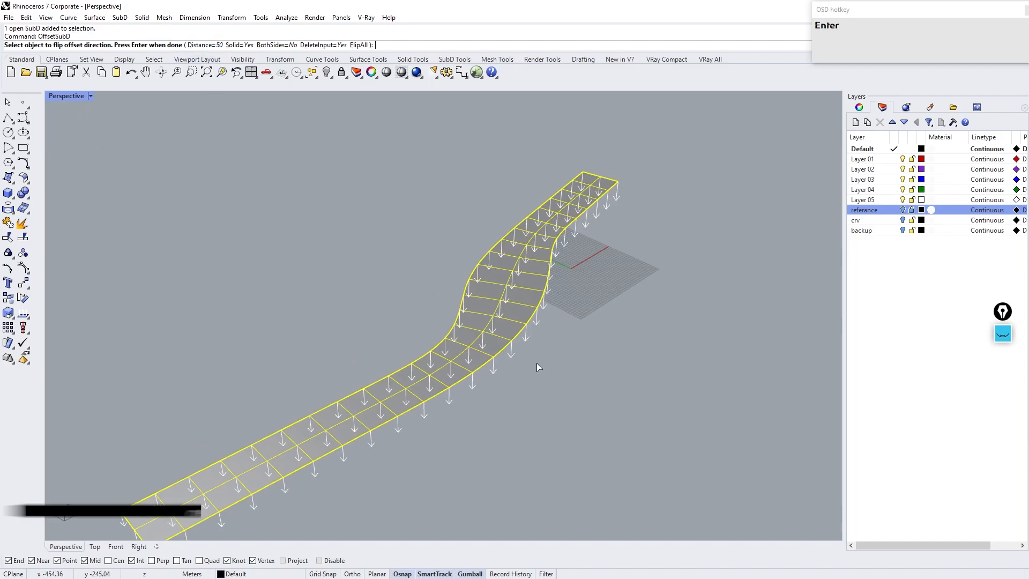
left_click(205, 46)
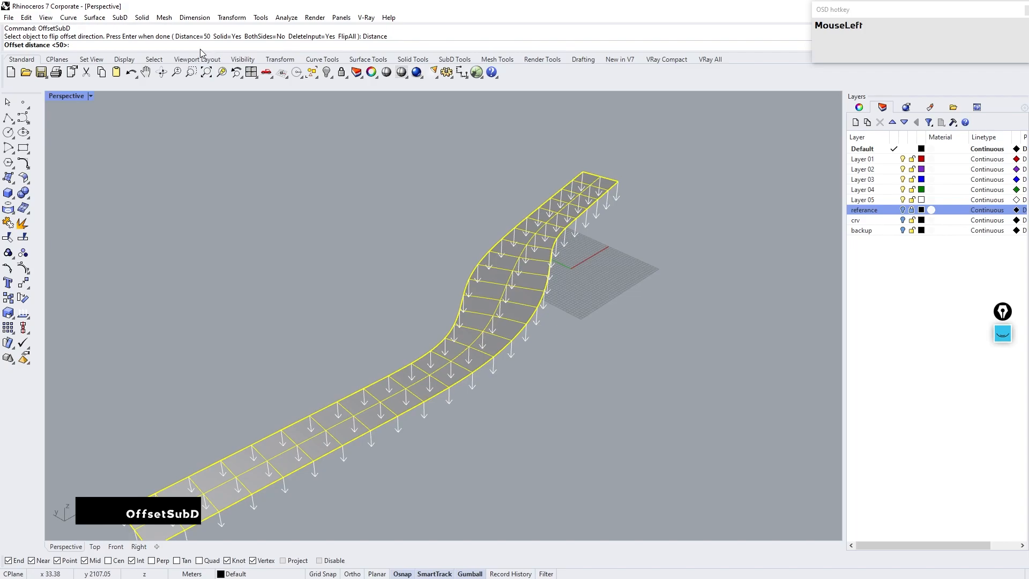
type("50")
key("Return")
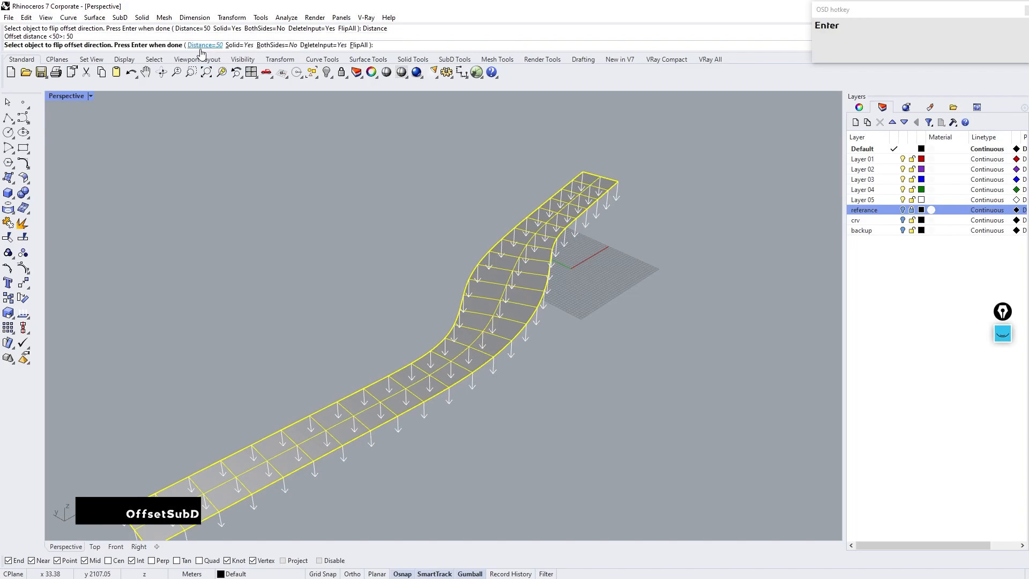
right_click(337, 251)
right_click_drag(352, 278, 350, 252)
key("ctrl+z")
Step: Rerun Offset SubD on the road with a distance of 20 to thicken it into a solid slab
right_click(433, 313)
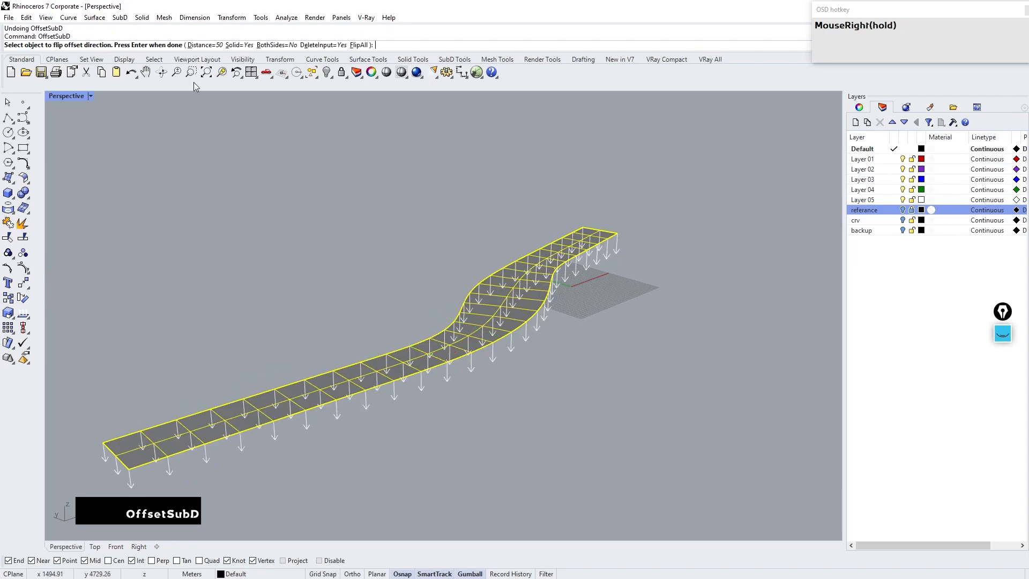
left_click(204, 46)
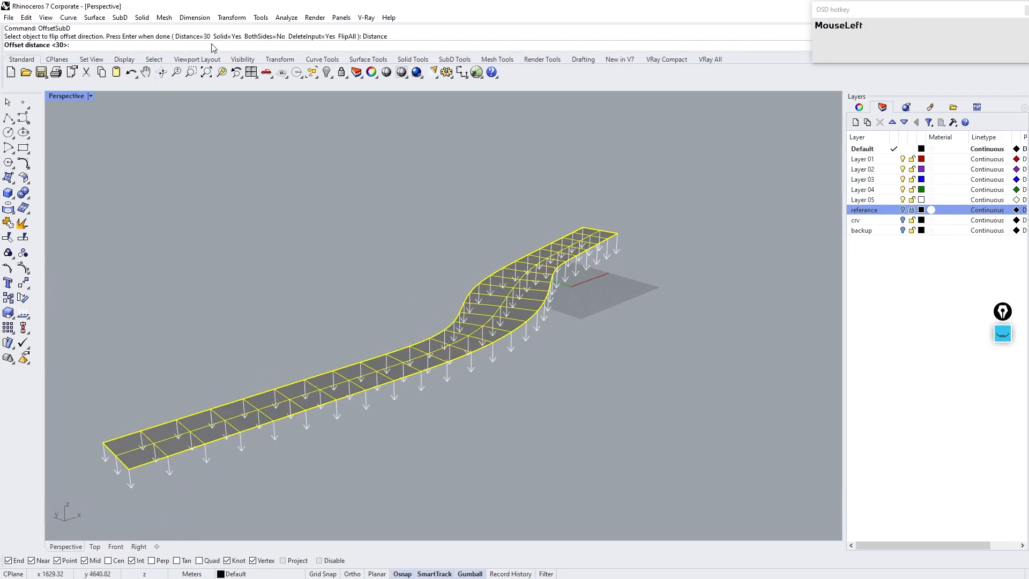
key("Return")
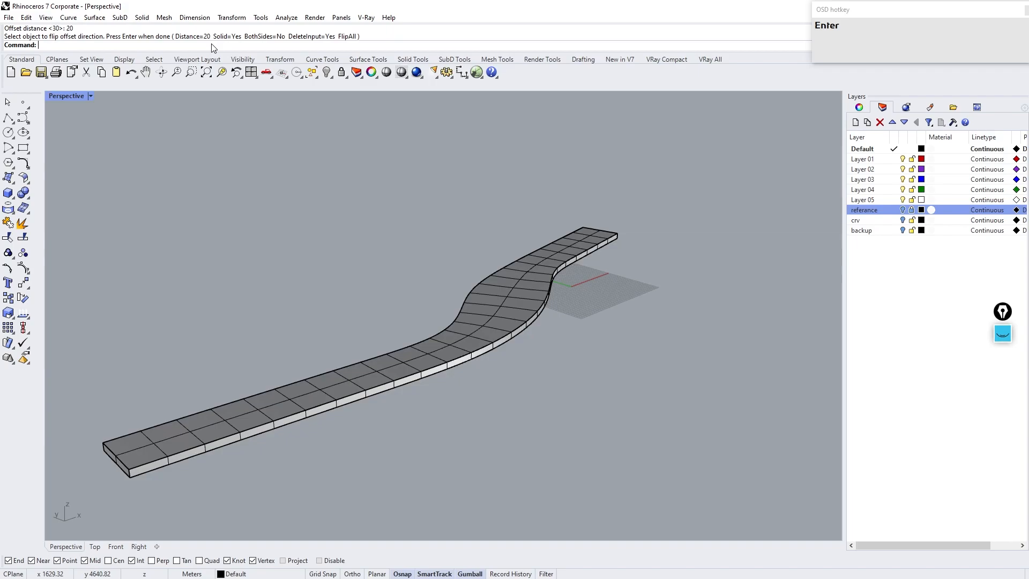
Step: Insert edge loops on both sides of the road's centre edge loop using proportional offset mode
right_click_drag(355, 253, 384, 307)
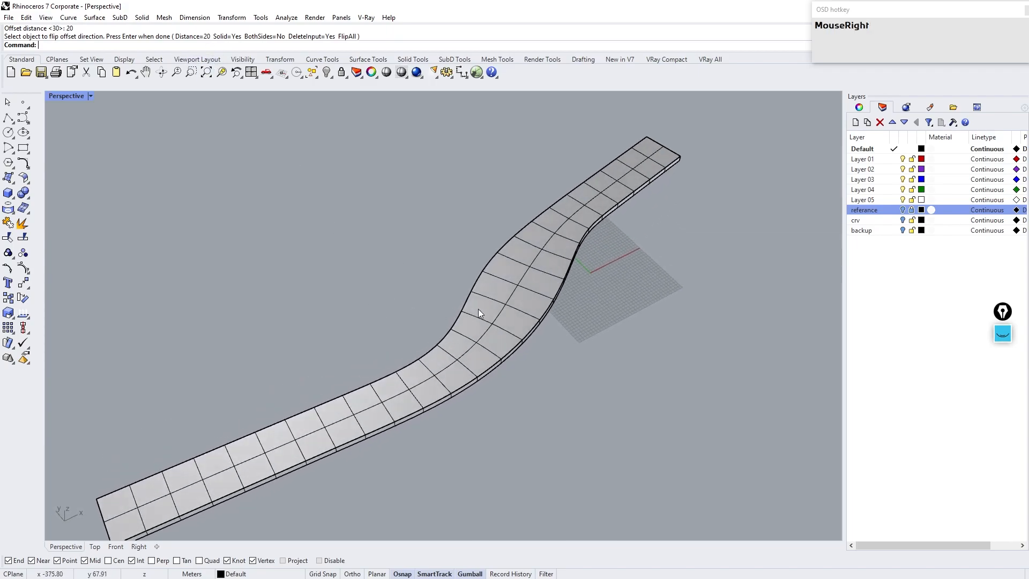
scroll(483, 322, "up", 3)
double_click(482, 343, "ctrl+shift")
right_click_drag(493, 346, 500, 331)
scroll(501, 336, "up", 2)
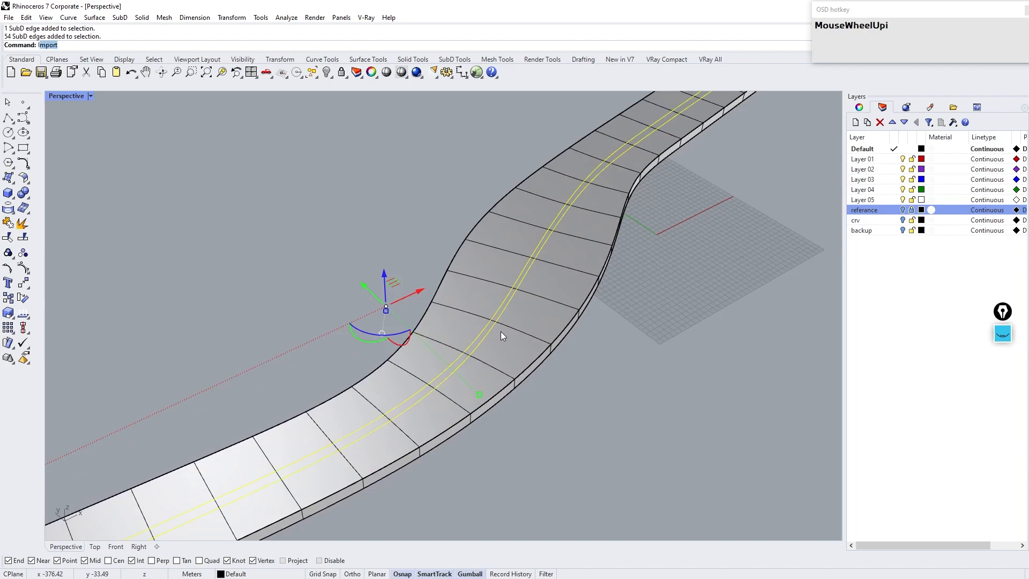
type("erte")
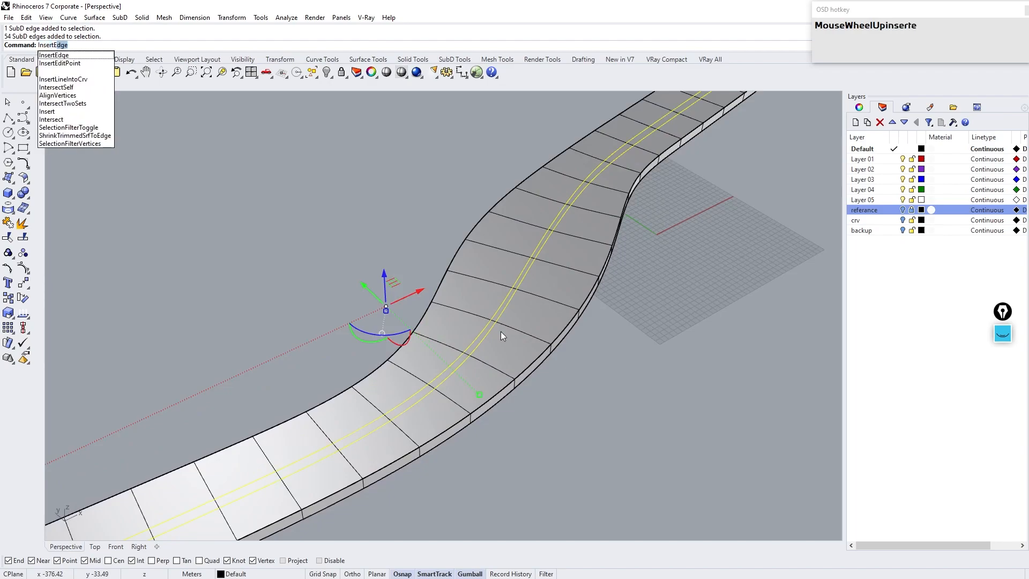
key("Return")
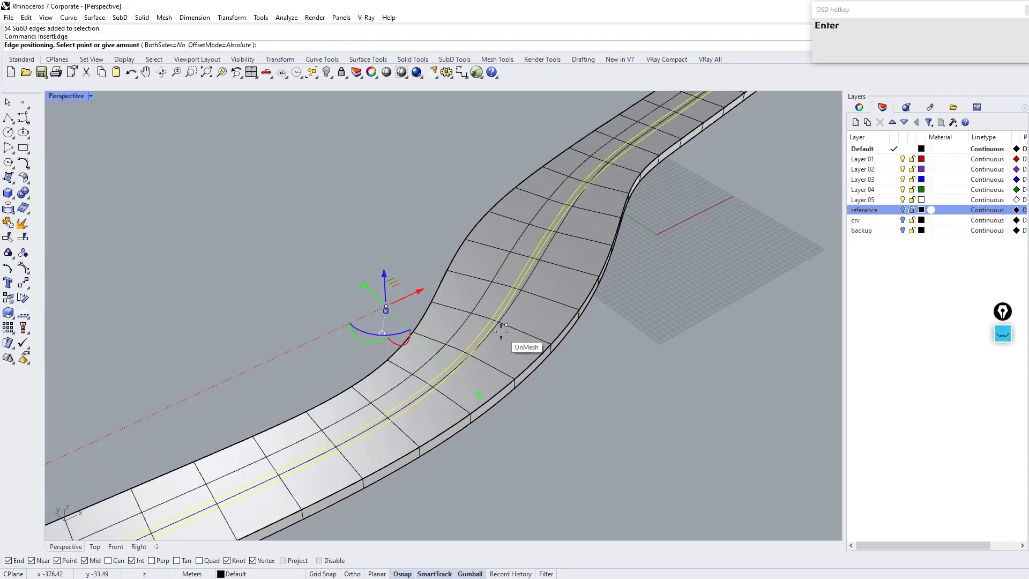
left_click(228, 46)
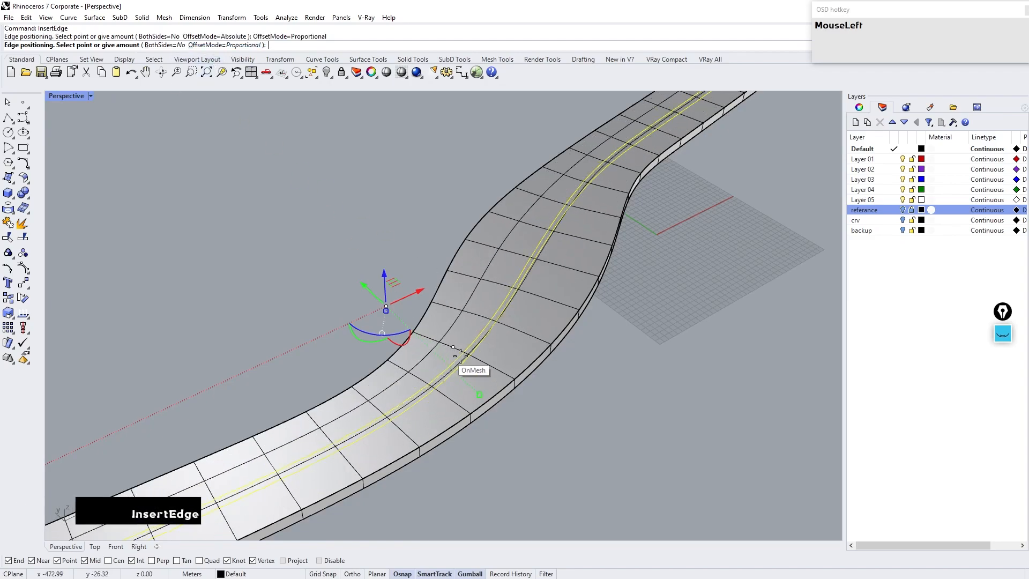
key("Tab")
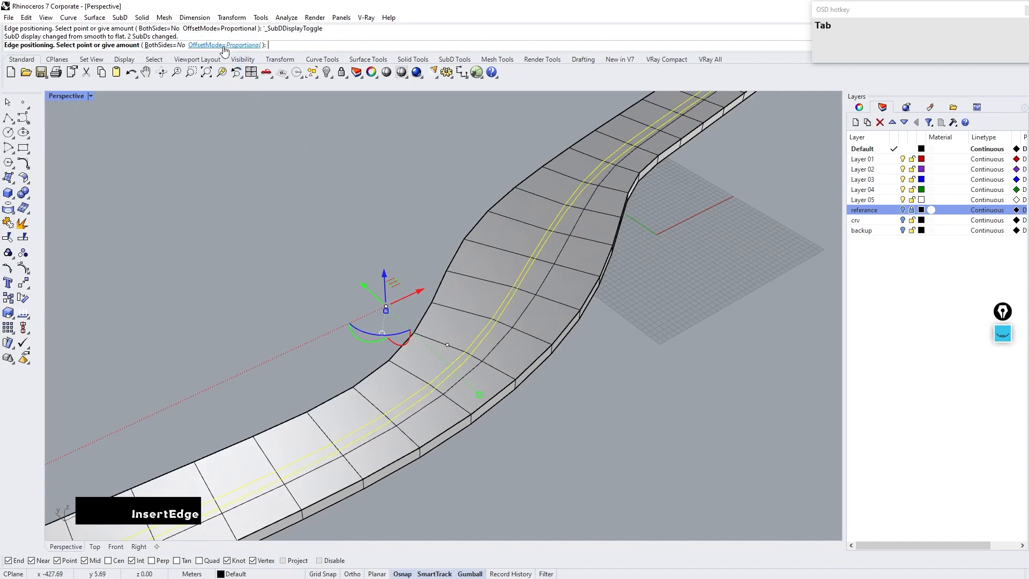
left_click(152, 46)
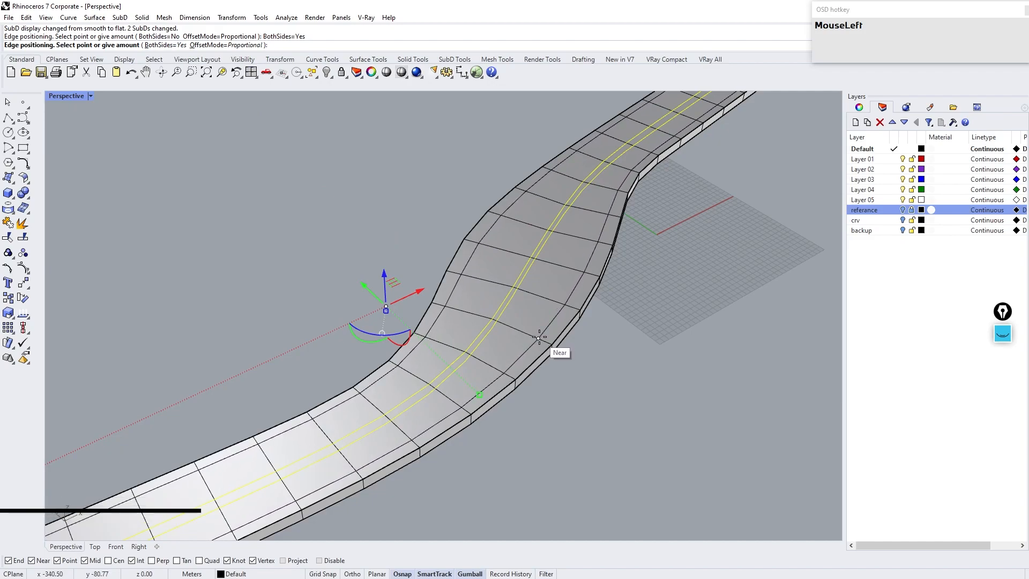
left_click(554, 342)
Step: Select the two newly inserted edge loops along the deck top and crease them
double_click(542, 294)
scroll(542, 294, "down", 3)
right_click_drag(539, 296, 520, 314)
scroll(515, 321, "up", 2)
double_click(533, 316, "ctrl+shift")
double_click(426, 308, "ctrl+shift")
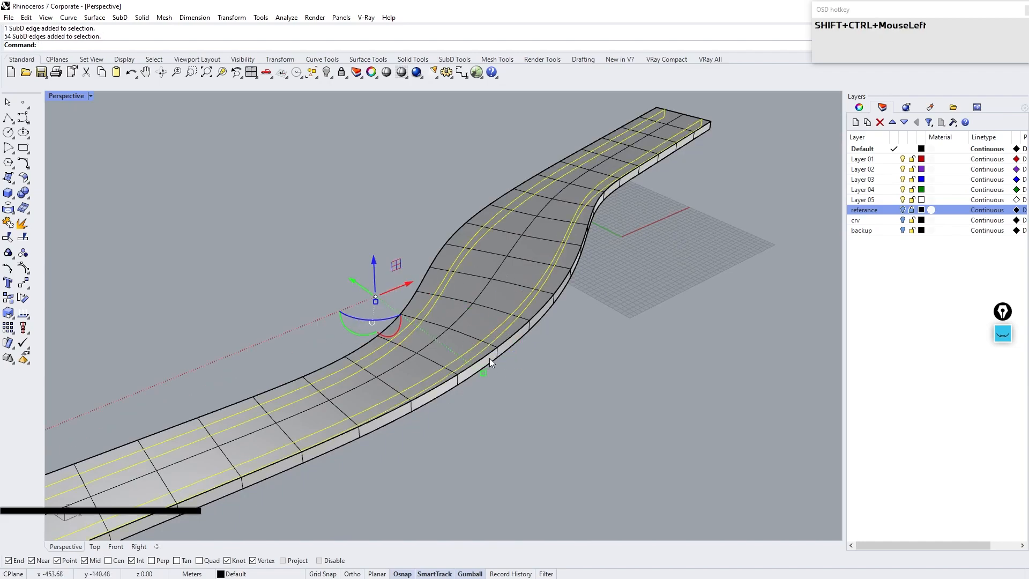
type("cr")
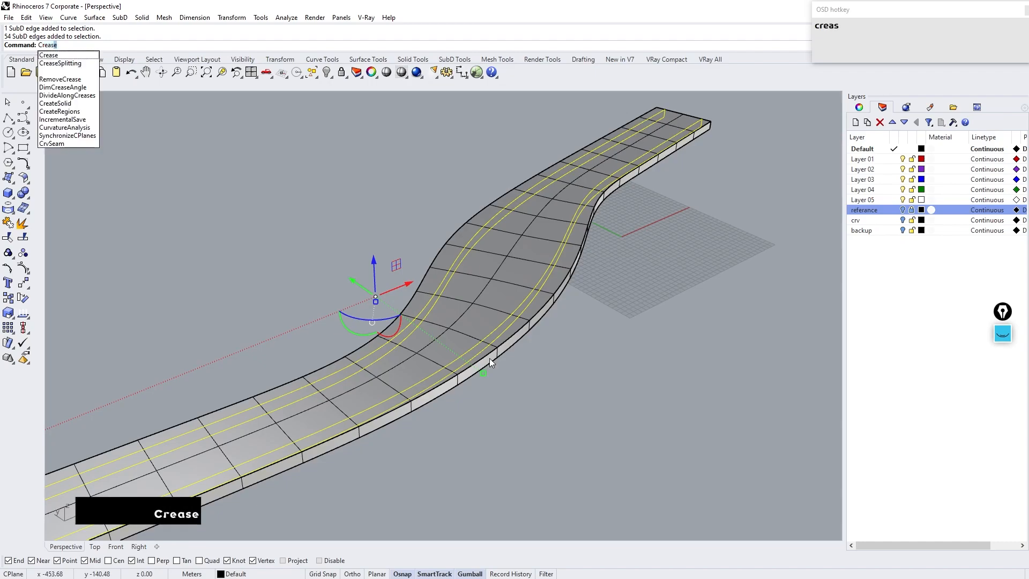
key("Return")
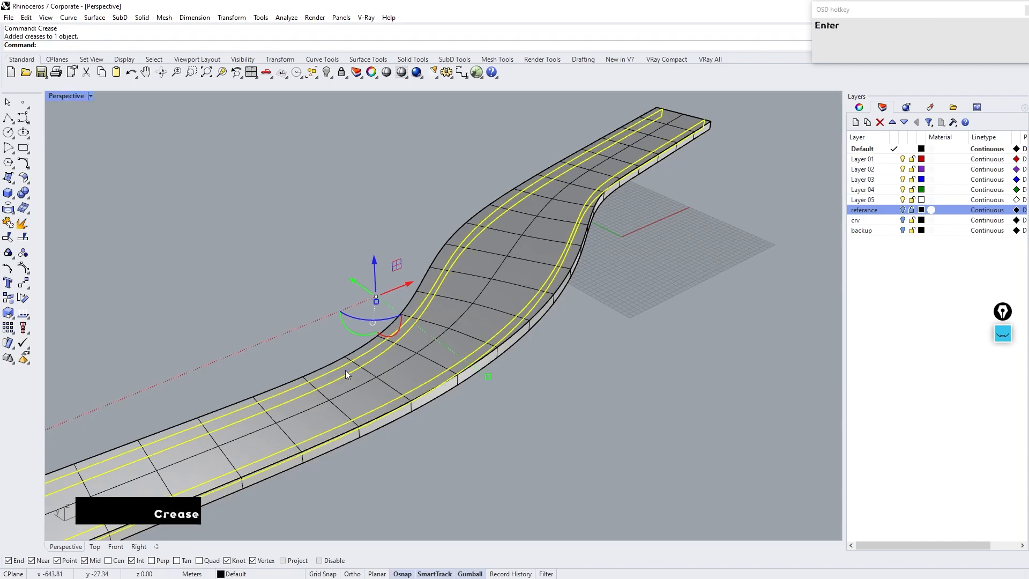
Step: Select the centre strip of faces on the deck's underside and extrude it downward into a beam
left_click(530, 428)
scroll(561, 366, "down", 3)
right_click_drag(562, 366, 293, 371)
scroll(291, 343, "down", 2)
right_click_drag(290, 319, 265, 239)
scroll(260, 225, "up", 3)
scroll(259, 221, "up", 2)
left_click(253, 226, "ctrl+shift")
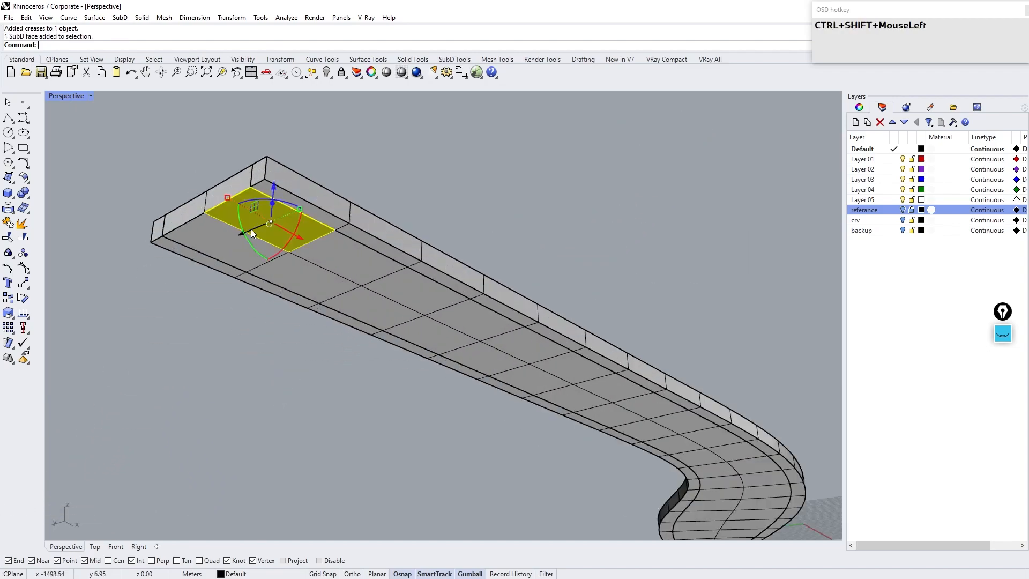
left_click(225, 241, "ctrl+shift")
right_click_drag(551, 253, 409, 323)
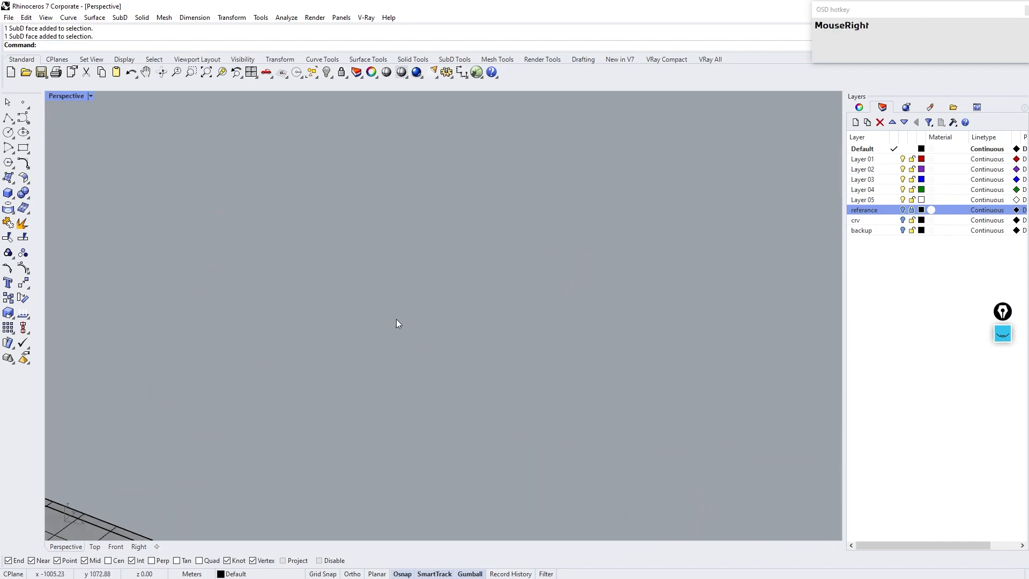
scroll(527, 407, "down", 3)
scroll(770, 517, "up", 3)
right_click_drag(770, 516, 489, 214)
left_click(490, 215, "ctrl+shift")
left_click(544, 267, "ctrl+shift")
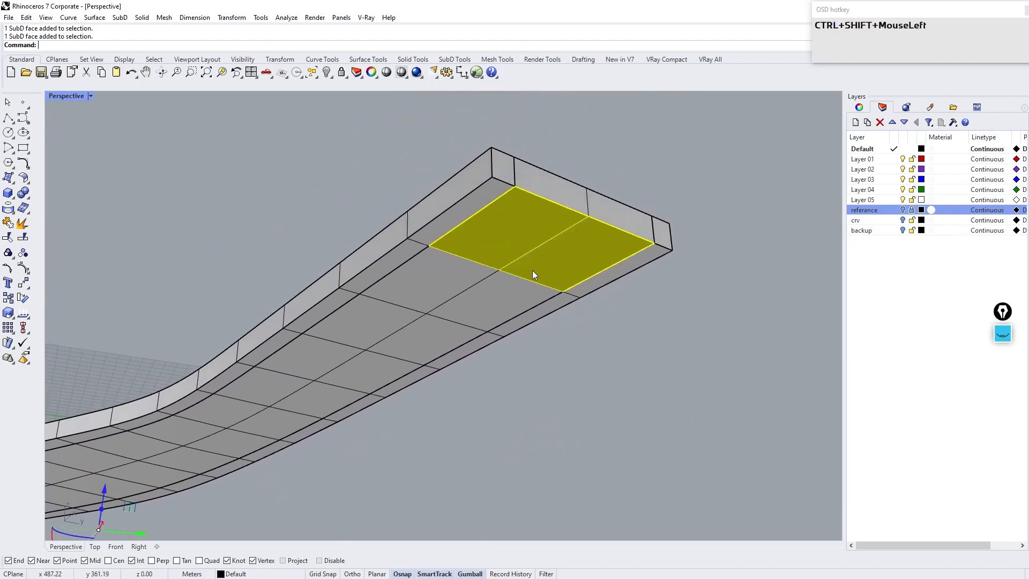
double_click(411, 303, "ctrl+shift")
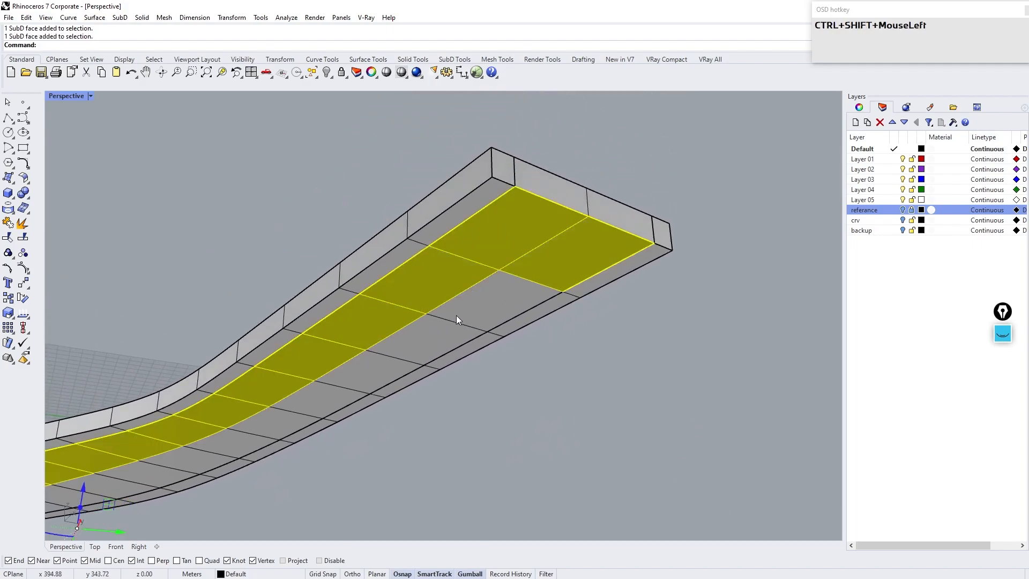
left_click(137, 546)
left_click_drag(559, 279, 559, 346)
left_click(384, 435)
left_click(66, 546)
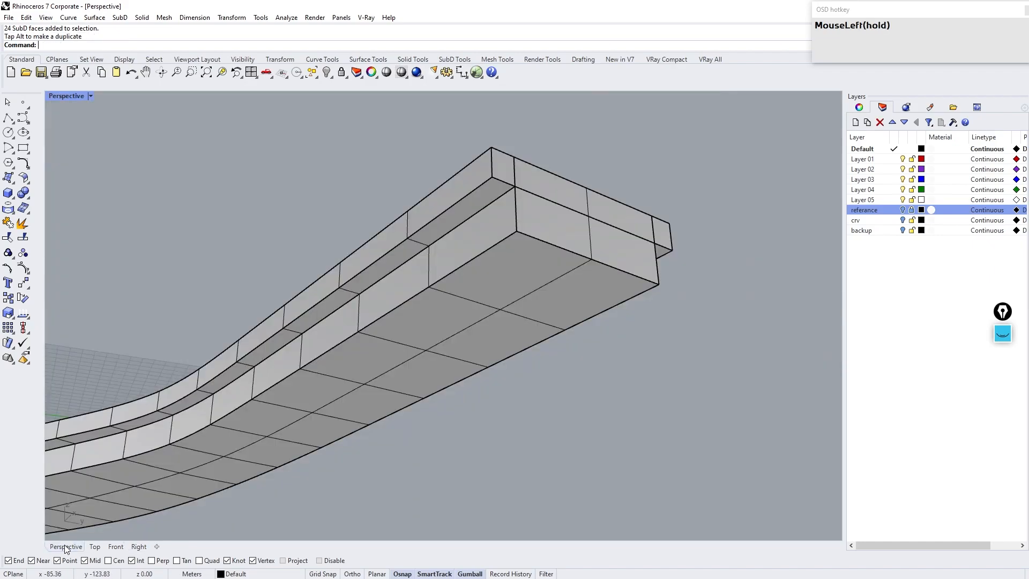
Step: Loop-select edges along the deck's side faces and insert a new edge loop at their midpoint
right_click_drag(563, 246, 506, 281)
scroll(352, 361, "down", 3)
left_click(322, 423)
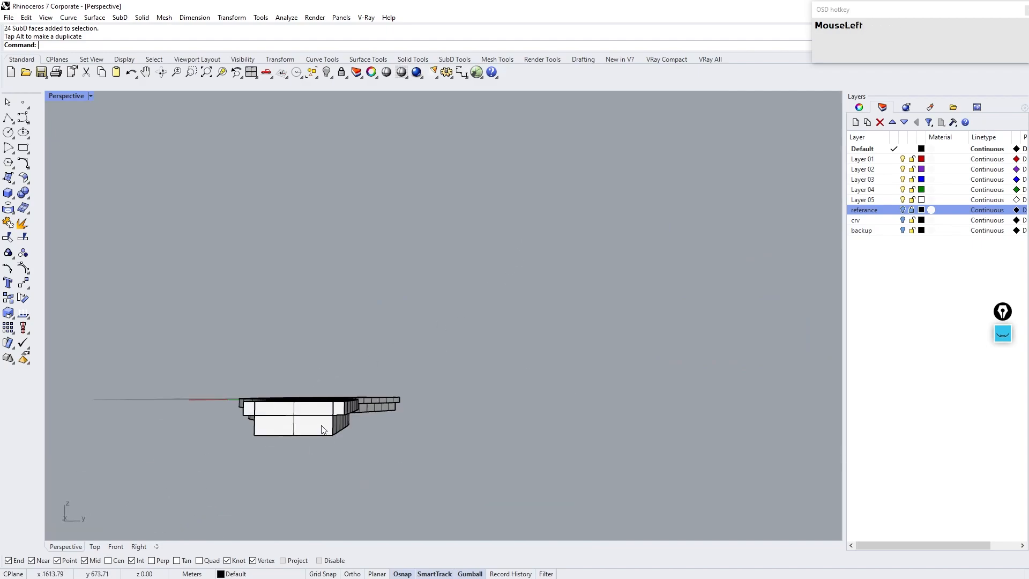
type("ZS")
key("Return")
right_click_drag(322, 425, 441, 350)
left_click(440, 350)
mouse_move(465, 279)
right_mouse_down("alt")
mouse_move(461, 251)
mouse_move(465, 282)
right_mouse_up("alt")
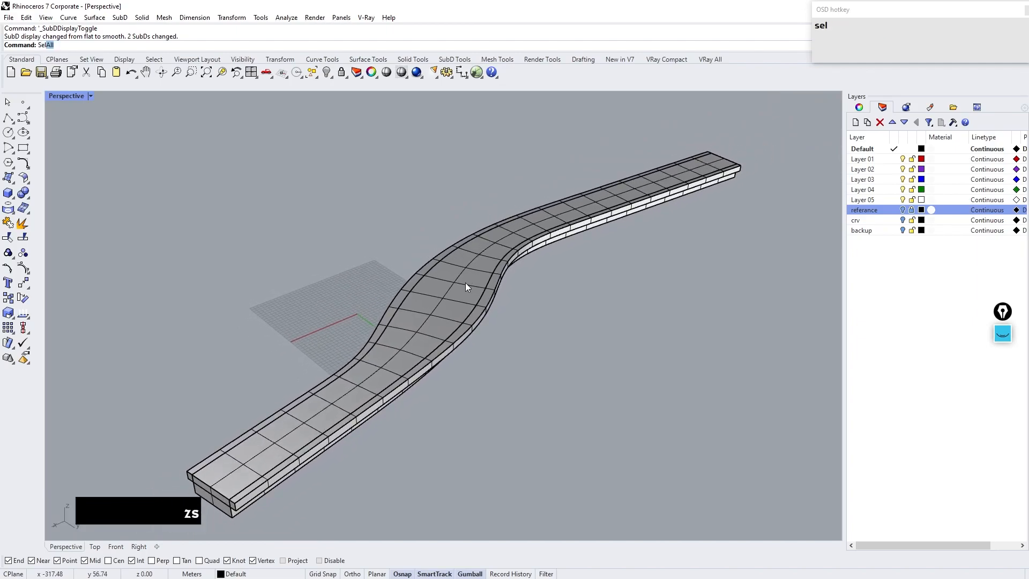
type("ed")
key("Return")
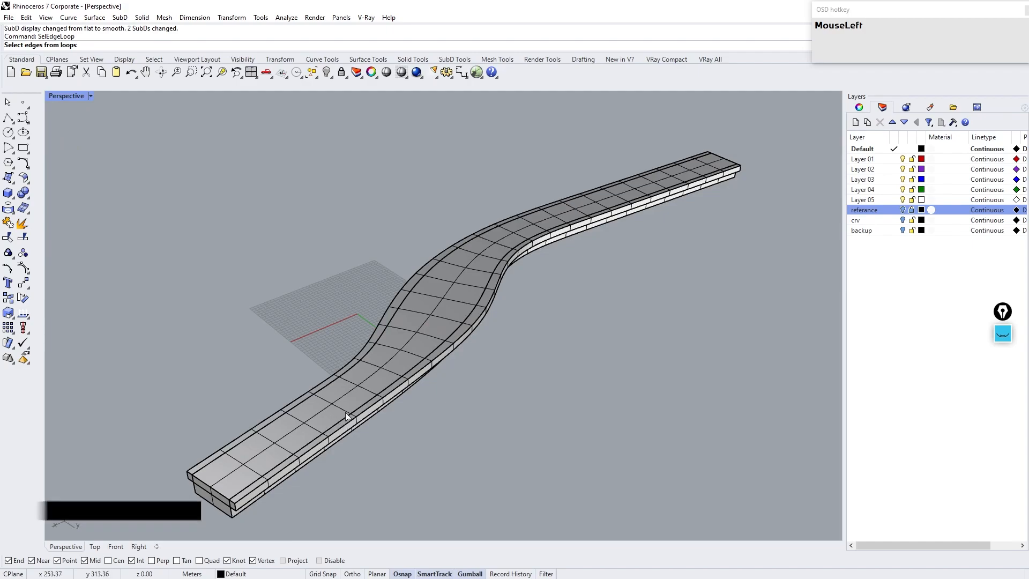
scroll(368, 394, "up", 5)
left_click(423, 380)
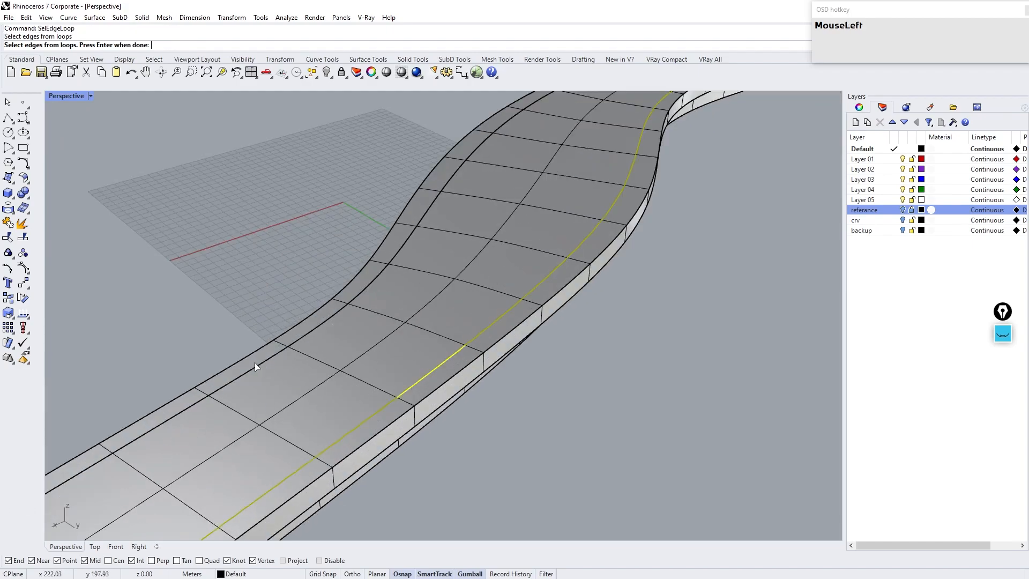
left_click(266, 359)
right_click_drag(340, 385, 350, 310)
scroll(365, 271, "up", 2)
scroll(357, 320, "up", 4)
left_click(361, 318)
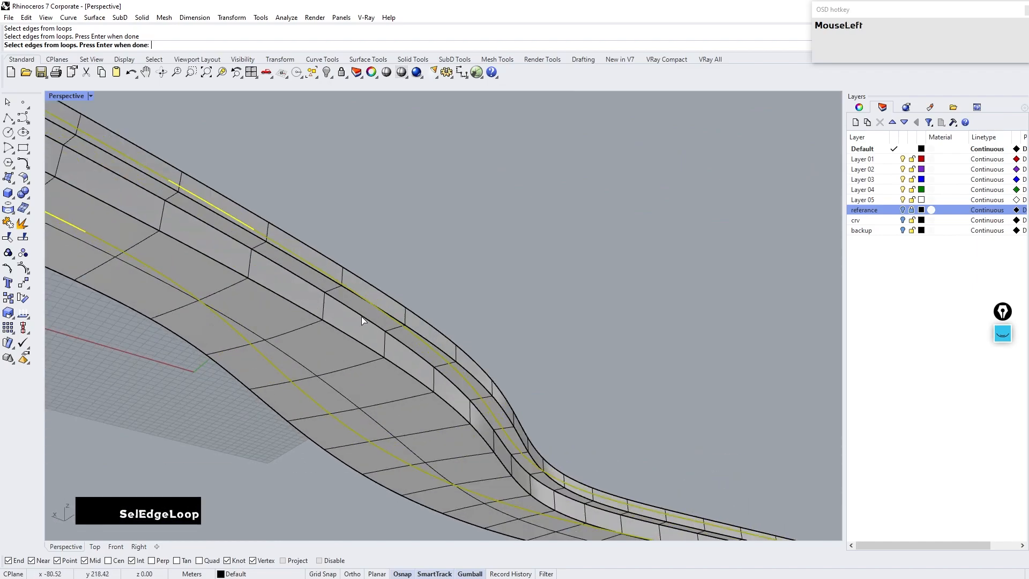
right_click_drag(291, 322, 610, 360)
left_click(634, 352)
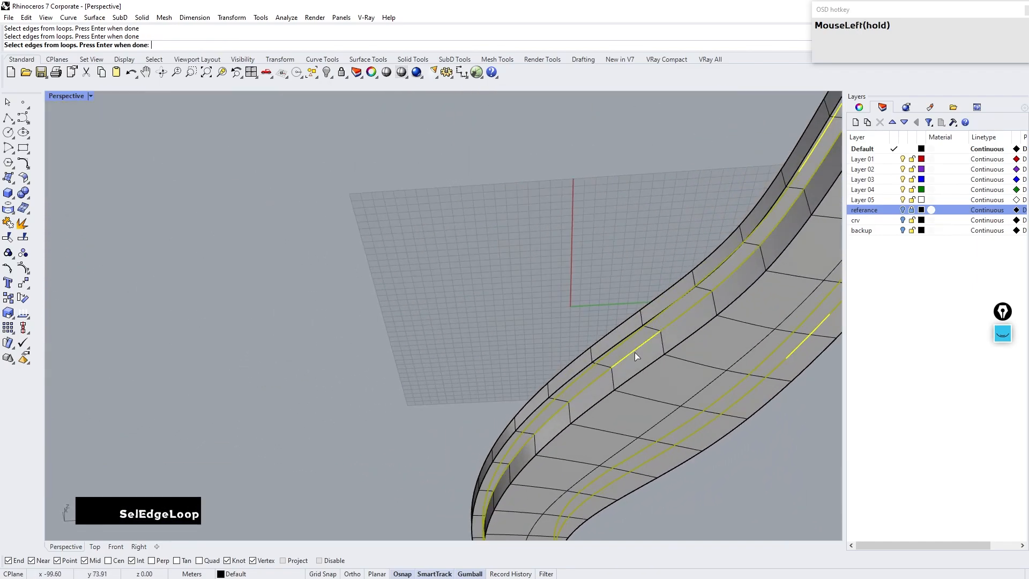
right_click_drag(494, 268, 416, 494)
scroll(531, 269, "down", 4)
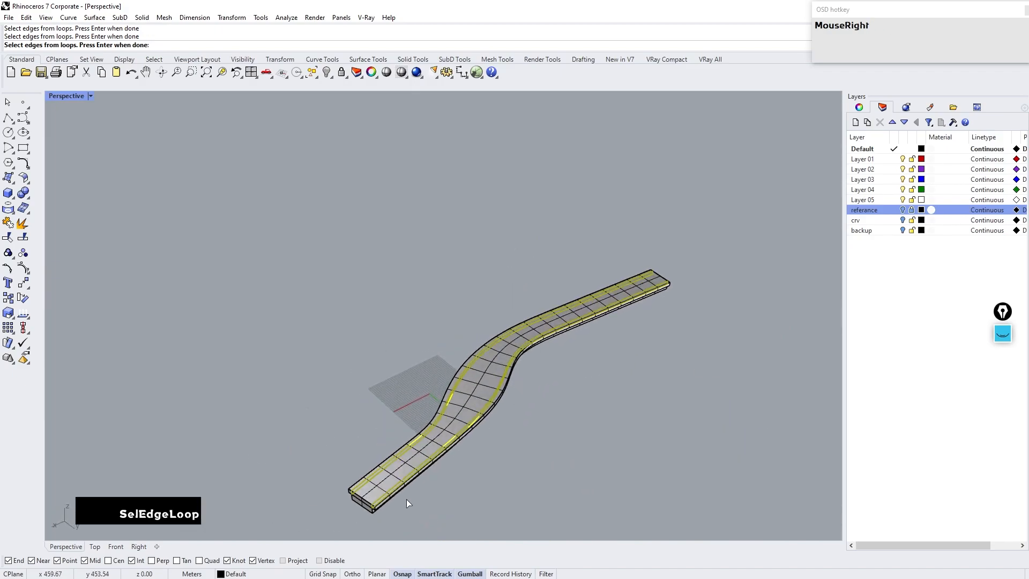
scroll(420, 466, "up", 3)
scroll(420, 466, "up", 6)
right_click(386, 452)
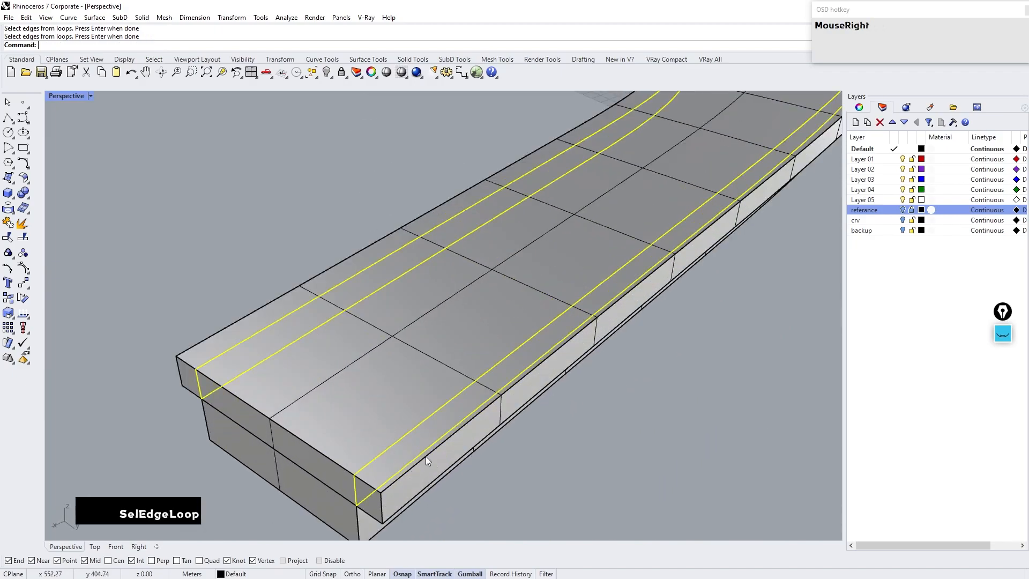
key("ctrl+r")
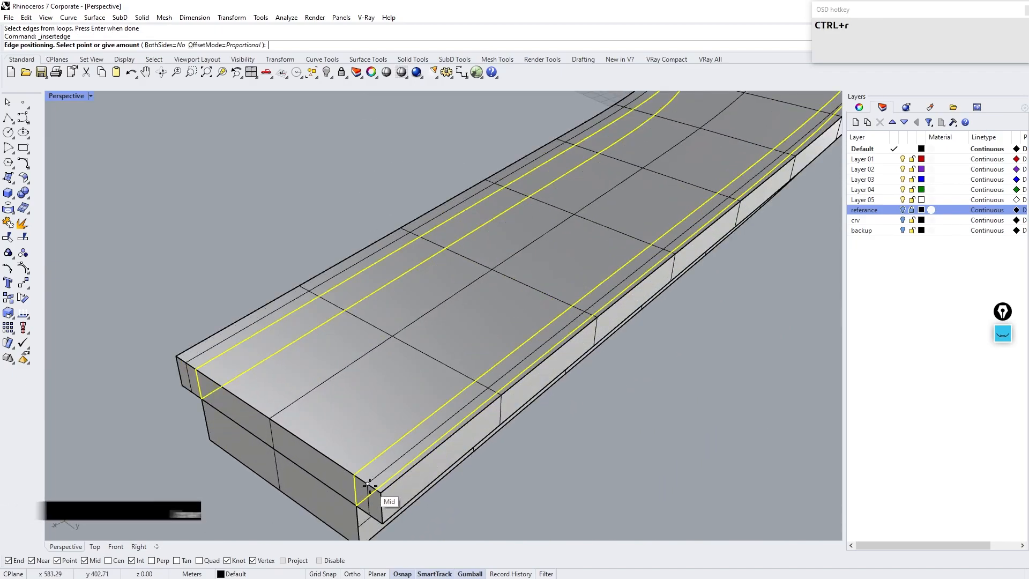
left_click(369, 485)
scroll(361, 390, "down", 4)
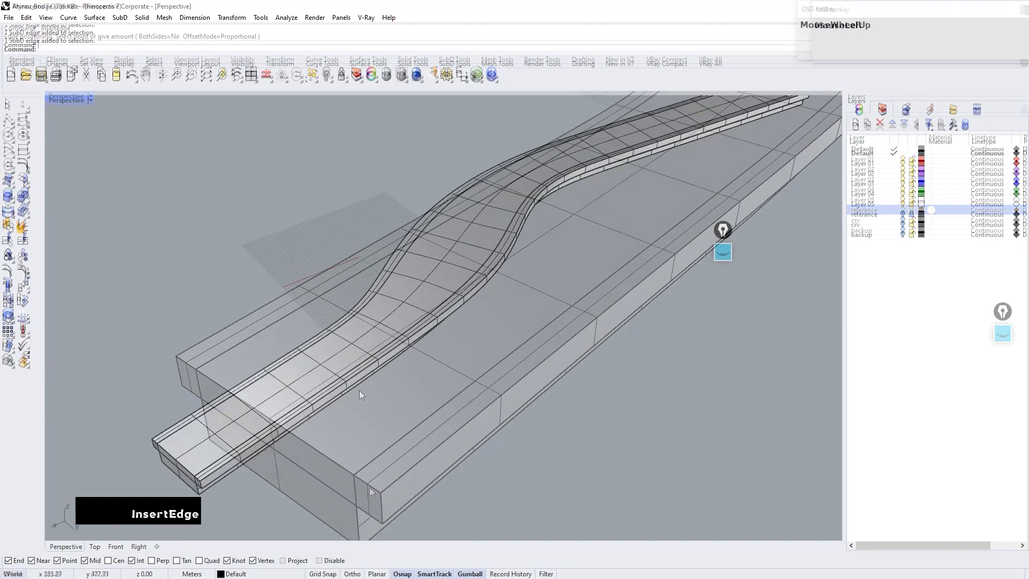
Step: Select the deck's centre and side edge loops and duplicate them as curves with DupEdge
scroll(135, 443, "up", 5)
left_click(172, 346, "ctrl+shift")
left_click(224, 402, "ctrl+shift")
left_click(312, 450, "ctrl+shift")
scroll(300, 448, "down", 6)
right_click_drag(590, 225, 722, 359)
scroll(722, 359, "up", 5)
left_click(663, 325, "ctrl+shift")
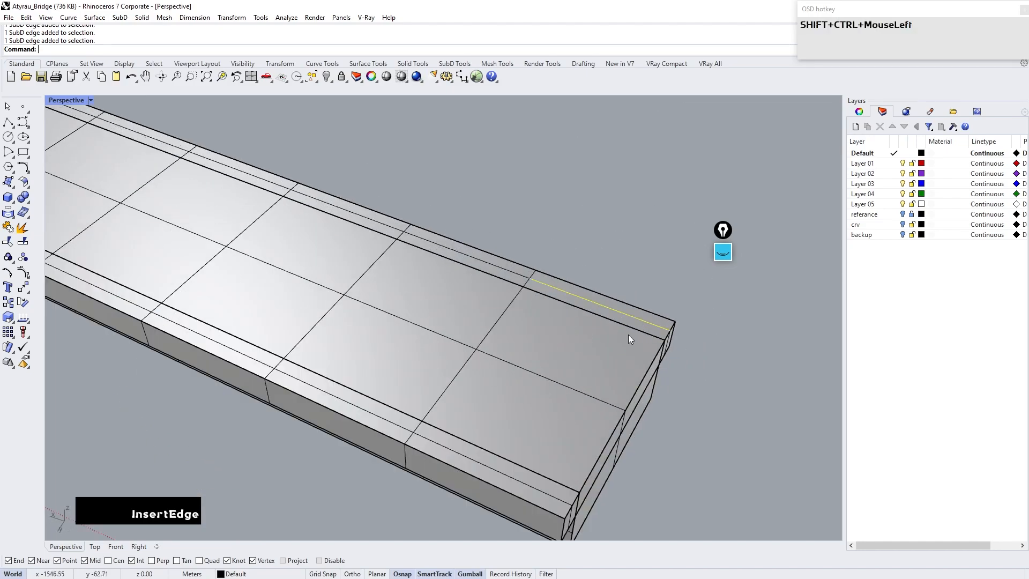
left_click(572, 386, "ctrl+shift")
double_click(332, 395, "ctrl+shift")
double_click(418, 332, "ctrl+shift")
scroll(568, 311, "down", 3)
scroll(567, 307, "down", 6)
right_click_drag(563, 308, 305, 290)
scroll(273, 345, "up", 7)
key("Tab")
key("Tab")
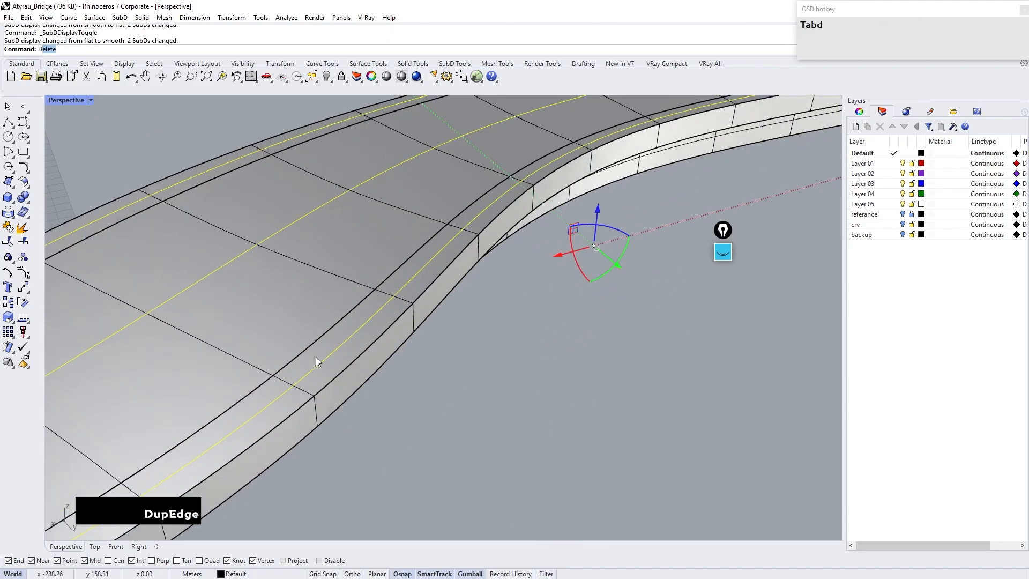
key("Return")
left_click(426, 407)
Step: Launch Grasshopper and arrange its window beside the Rhino viewport
scroll(426, 404, "down", 3)
type("g")
key("Return")
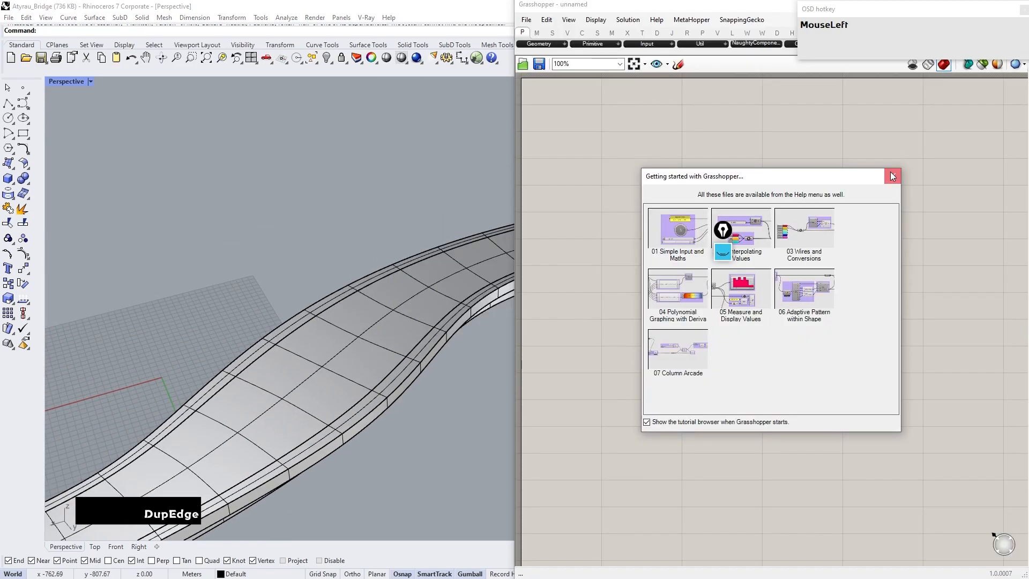
left_click(898, 171)
left_click_drag(719, 242, 1000, 512)
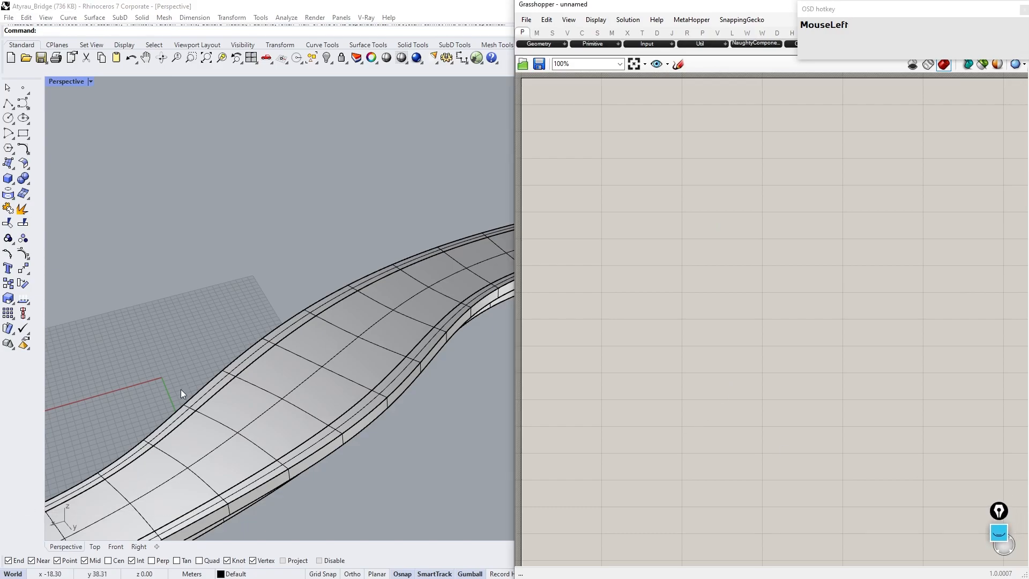
Step: Float a Rhino viewport over the Grasshopper canvas and enlarge the Grasshopper window
scroll(249, 390, "up", 2)
right_click_drag(249, 391, 268, 396)
left_click_drag(73, 81, 108, 89)
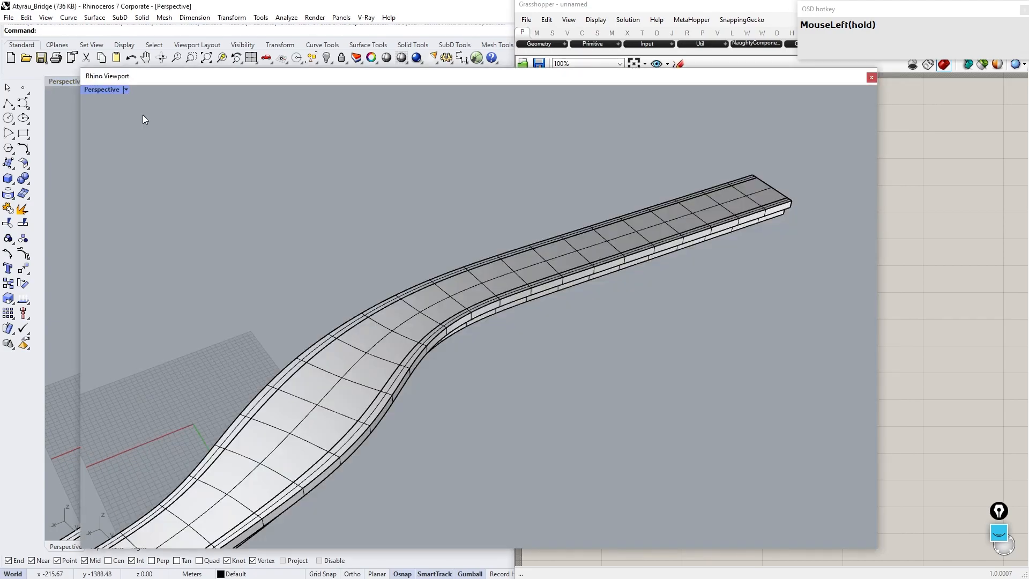
key("ctrl+space")
left_click_drag(880, 335, 451, 335)
left_click_drag(776, 5, 773, 110)
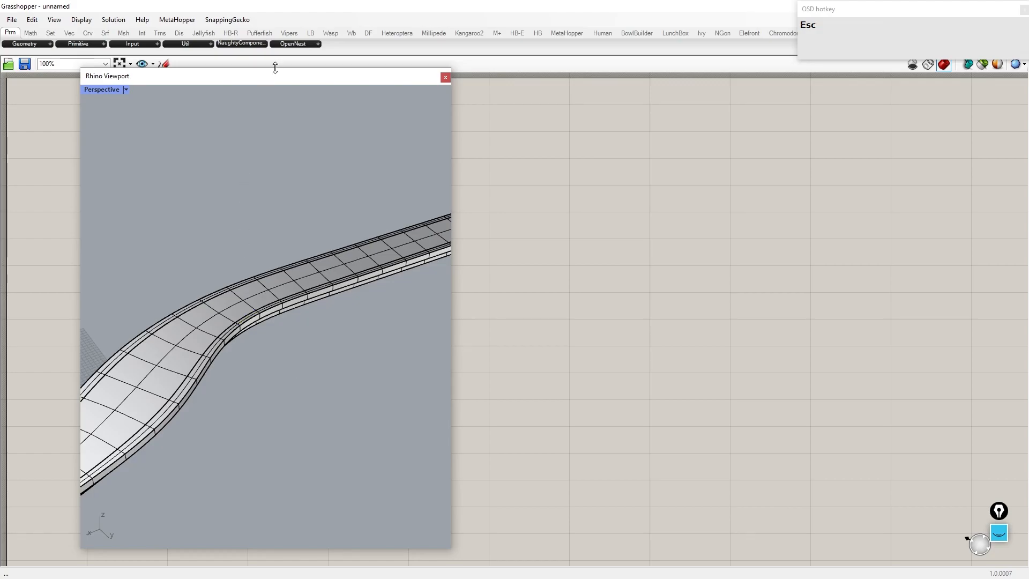
left_click_drag(275, 69, 214, 76)
Step: Place a Curve parameter on the Grasshopper canvas
left_click(154, 287)
left_click(230, 447)
scroll(262, 339, "down", 6)
scroll(263, 339, "up", 5)
right_click_drag(263, 338, 234, 347)
double_click(592, 300)
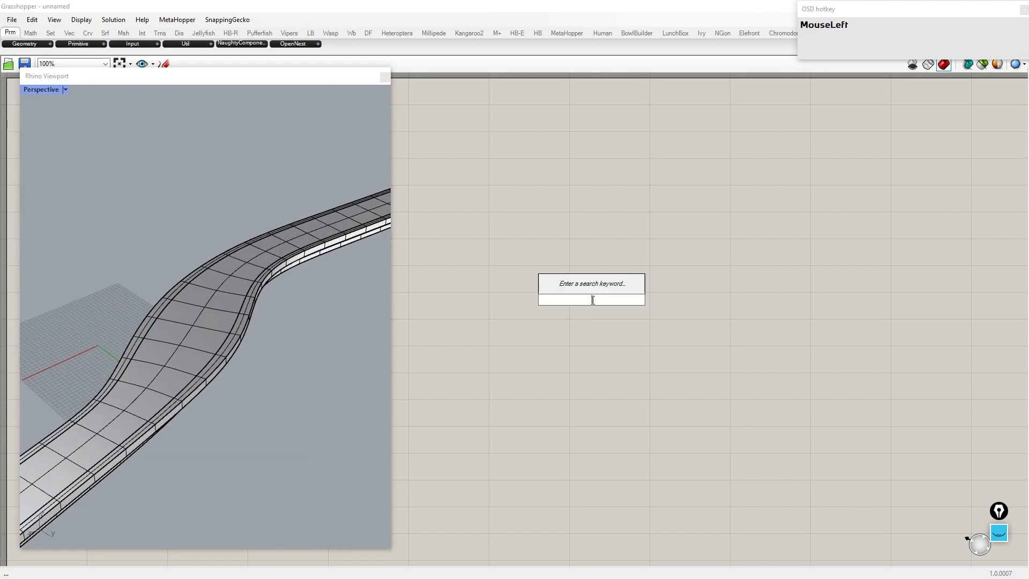
type("curve")
key("Return")
Step: Set the deck's centre curve into the Curve parameter
key("Escape")
left_click(200, 335)
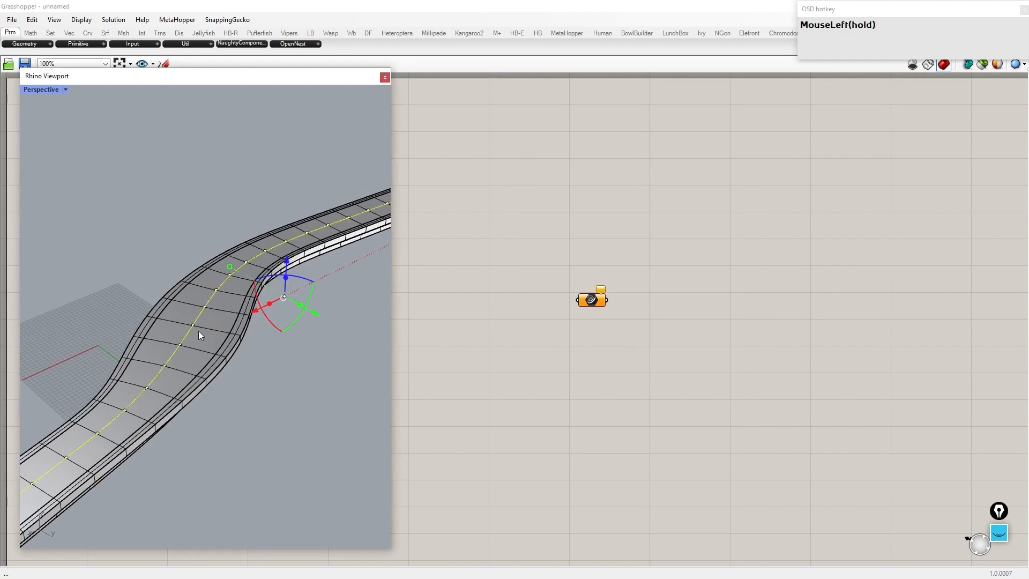
left_click_drag(592, 310, 582, 234)
right_click(582, 233)
left_click(606, 381)
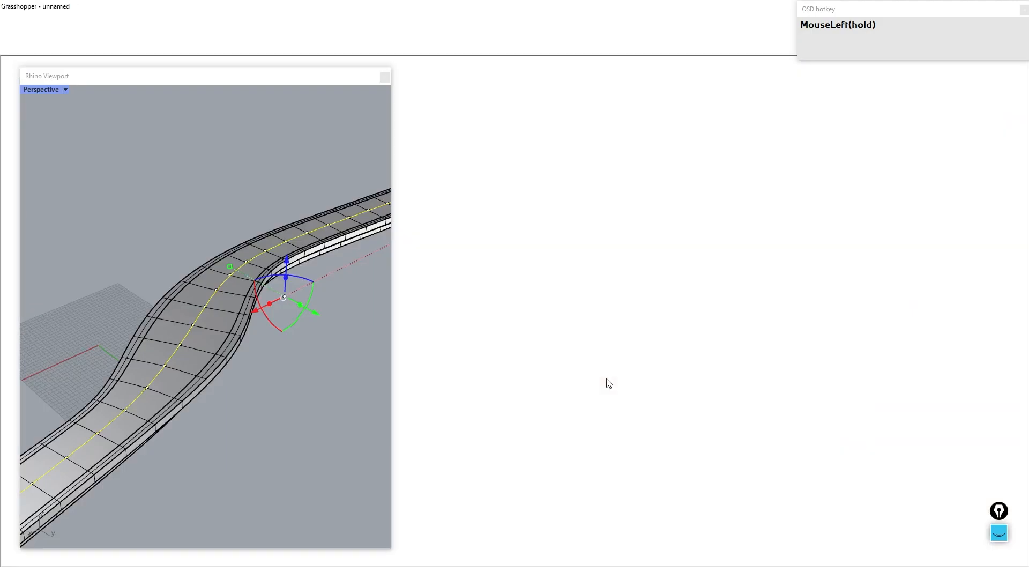
left_click(230, 346)
left_click(147, 319, "shift")
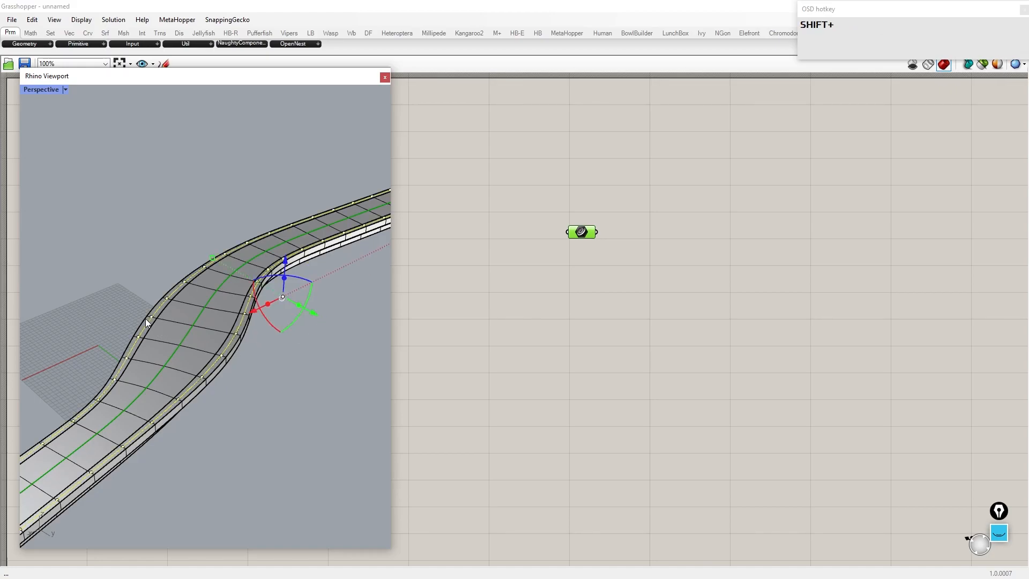
Step: Add a second Curve parameter and set the two side curves into it as multiple curves
double_click(583, 335)
type("curve")
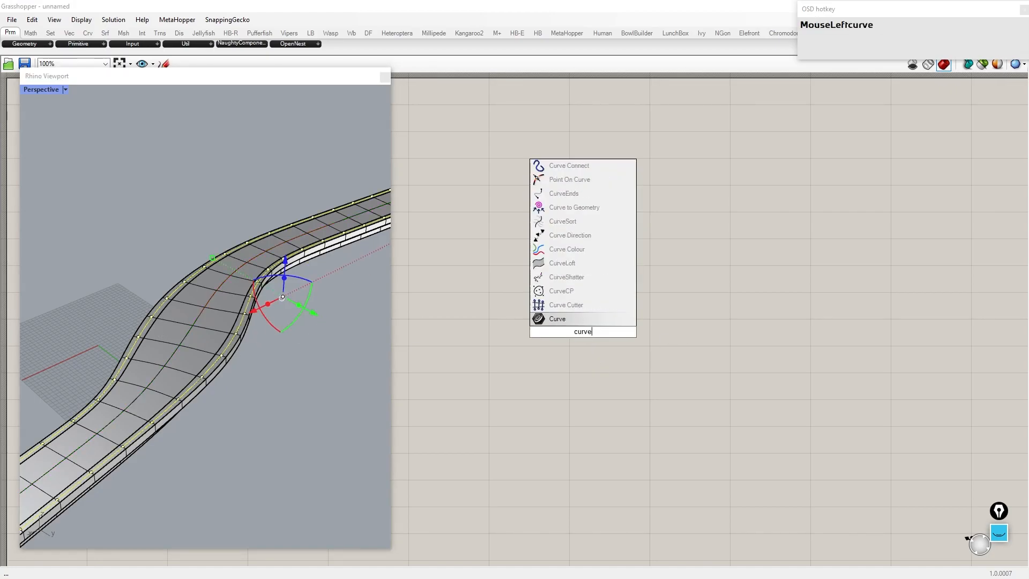
key("Return")
right_click(585, 334)
left_click(628, 490)
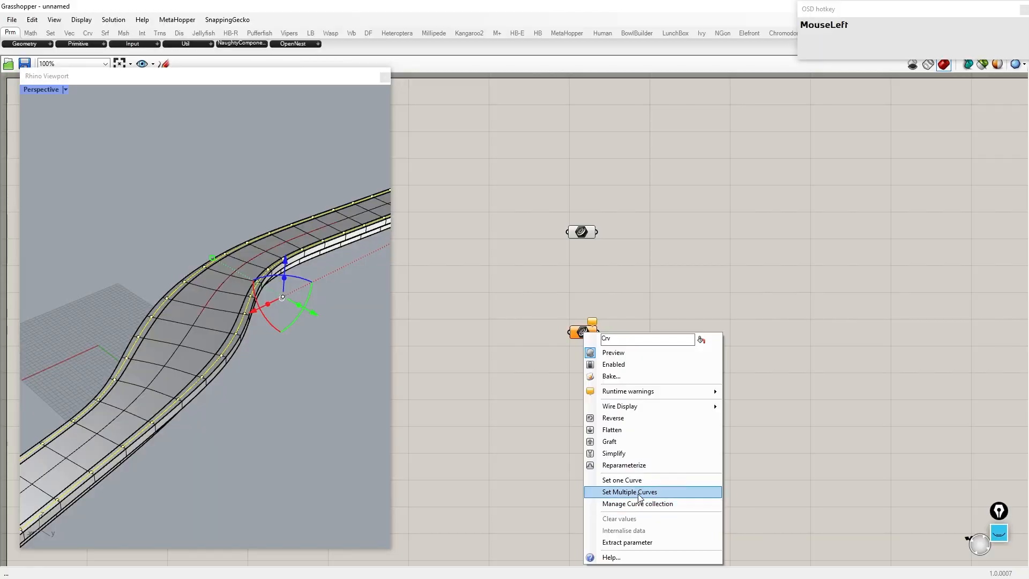
key("ctrl+a")
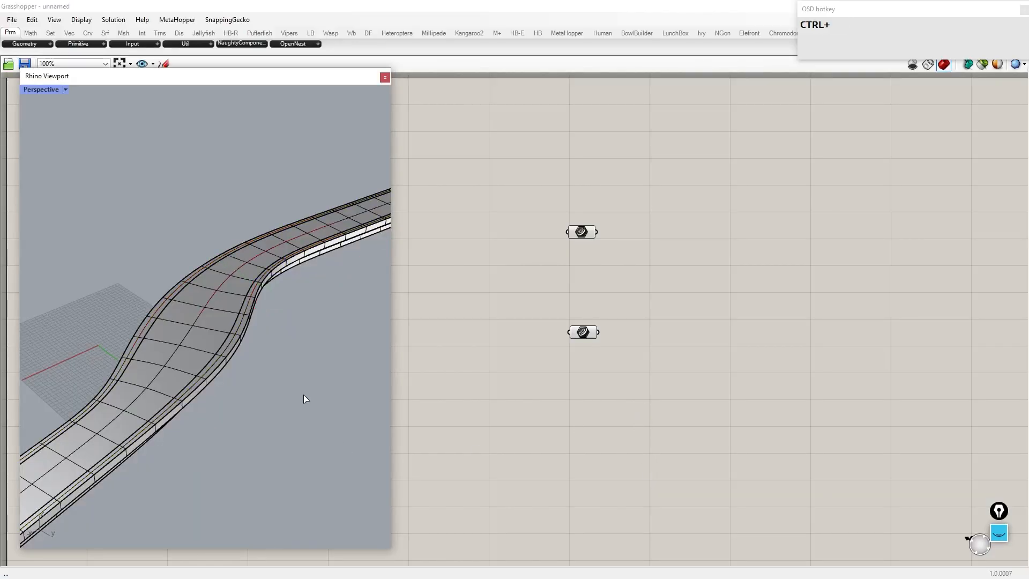
key("Return")
Step: Hide the deck in the viewport and add a Perp Frames component
left_click_drag(586, 328, 577, 404)
scroll(641, 207, "up", 3)
right_click_drag(640, 206, 594, 271)
left_click_drag(580, 454, 428, 278)
double_click(629, 320)
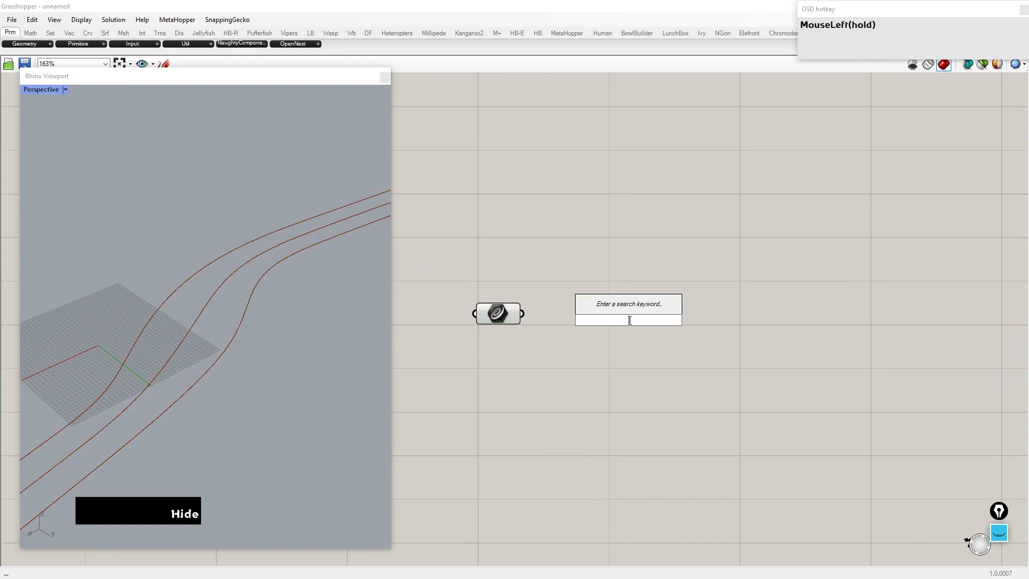
type("perp frames")
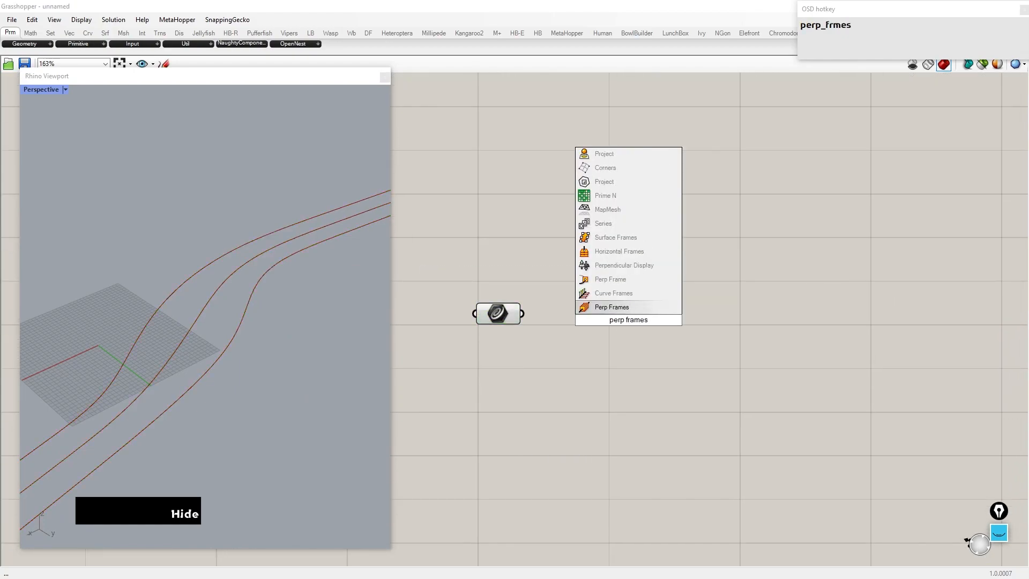
key("Return")
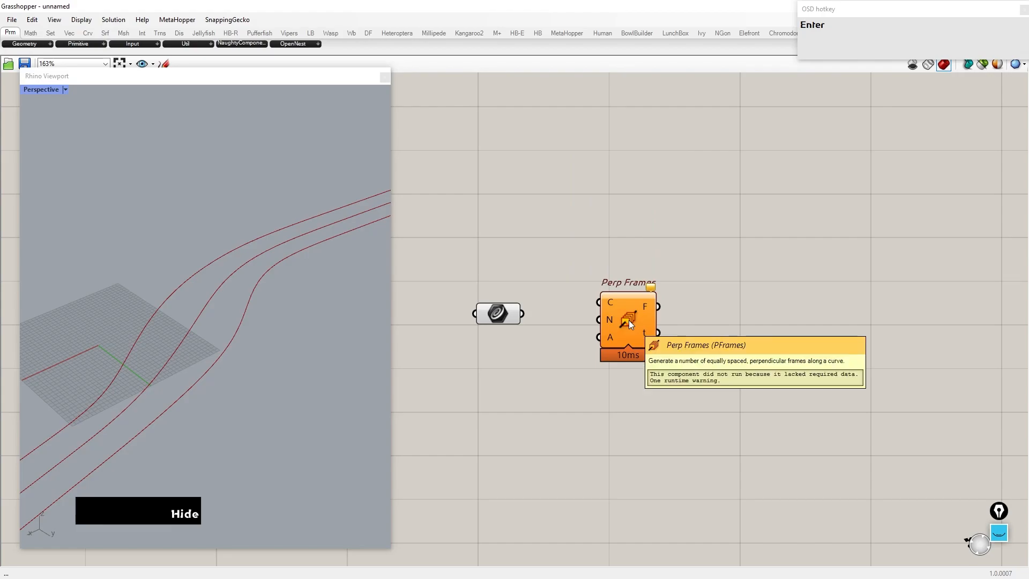
Step: Connect the centre curve and a Count slider set to 59 to Perp Frames
left_click_drag(621, 312, 780, 331)
double_click(677, 349)
type("12")
key("Return")
left_click_drag(632, 352, 675, 352)
scroll(672, 372, "down", 4)
right_click_drag(665, 461, 599, 389)
scroll(821, 259, "up", 3)
left_click_drag(615, 421, 545, 431)
Step: Add a Curve | Plane component and connect the side curves and the perpendicular frames to it
double_click(706, 341)
type("pcx")
key("Return")
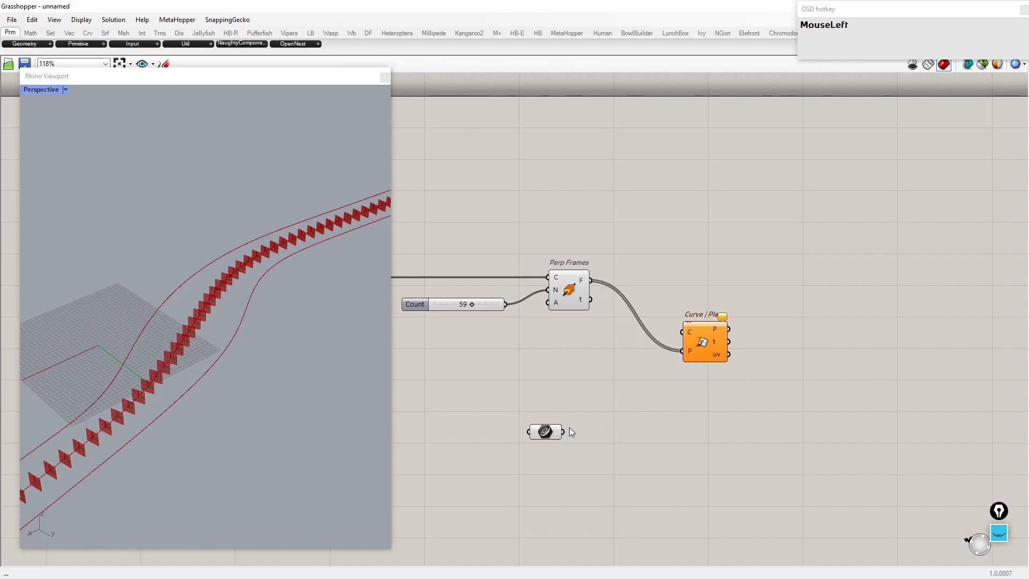
left_click_drag(656, 322, 683, 332)
left_click_drag(552, 431, 569, 212)
left_click_drag(702, 356, 738, 285)
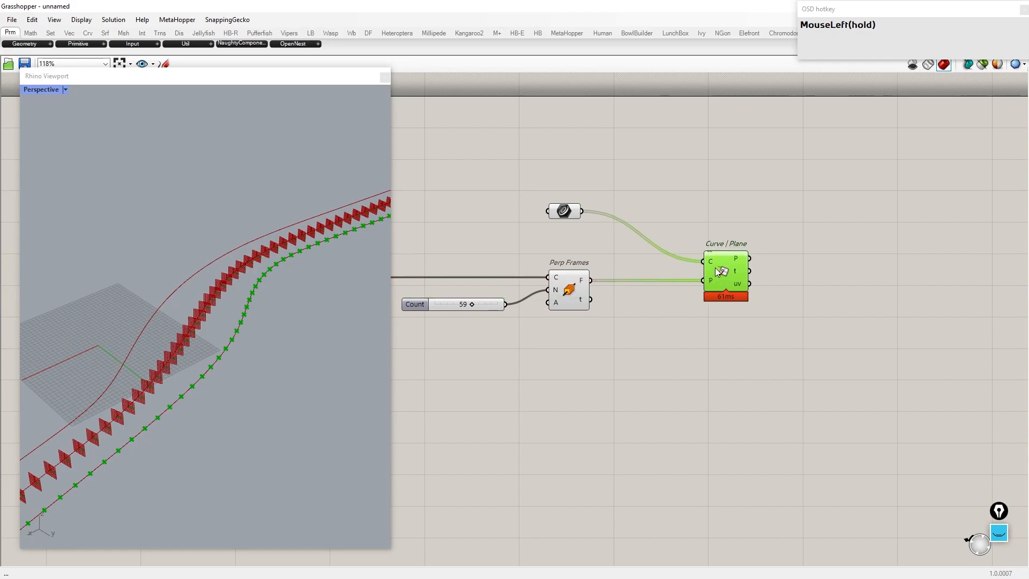
Step: Graft the Curve | Plane curve input and rearrange the components on the canvas
right_click(710, 262)
left_click(744, 357)
left_click(810, 295)
right_click_drag(513, 286, 632, 299)
scroll(632, 299, "up", 1)
left_click_drag(469, 297, 400, 297)
right_click_drag(553, 268, 721, 262)
right_click_drag(832, 279, 783, 277)
left_click_drag(806, 346, 677, 261)
left_click_drag(799, 305, 653, 308)
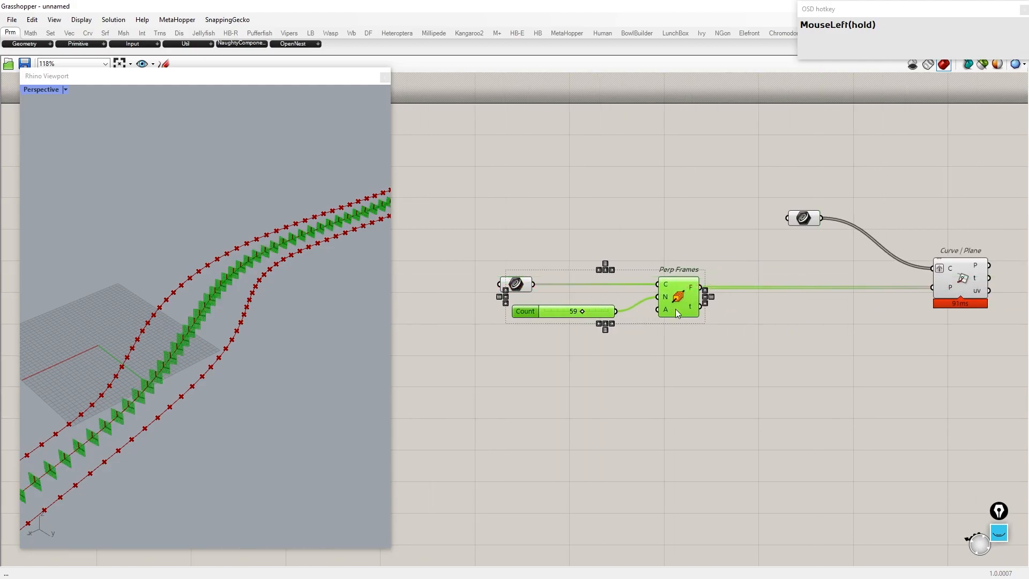
Step: Add a Cull Index component connected to the perpendicular frames
double_click(786, 324)
type("cull inde")
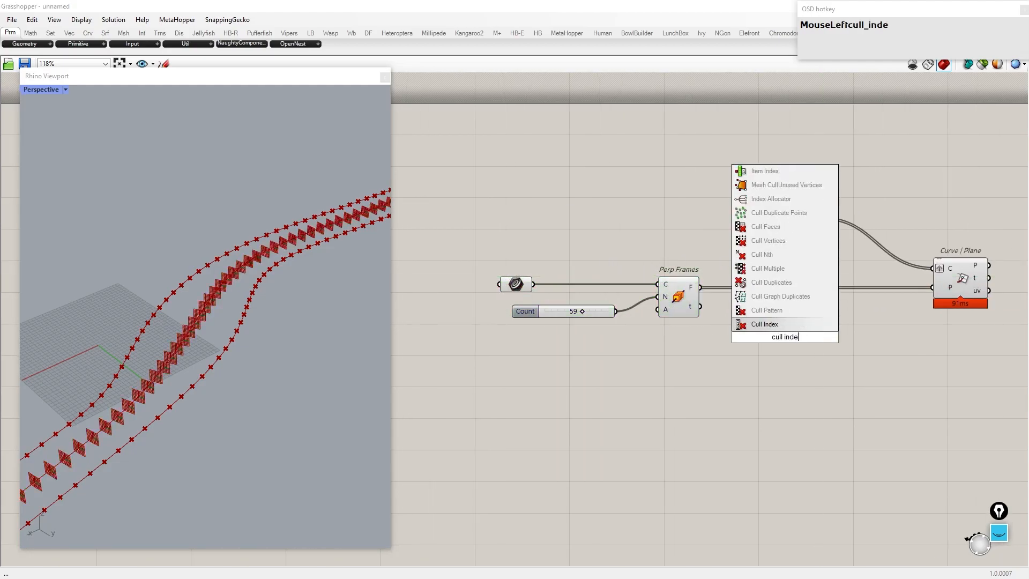
key("Return")
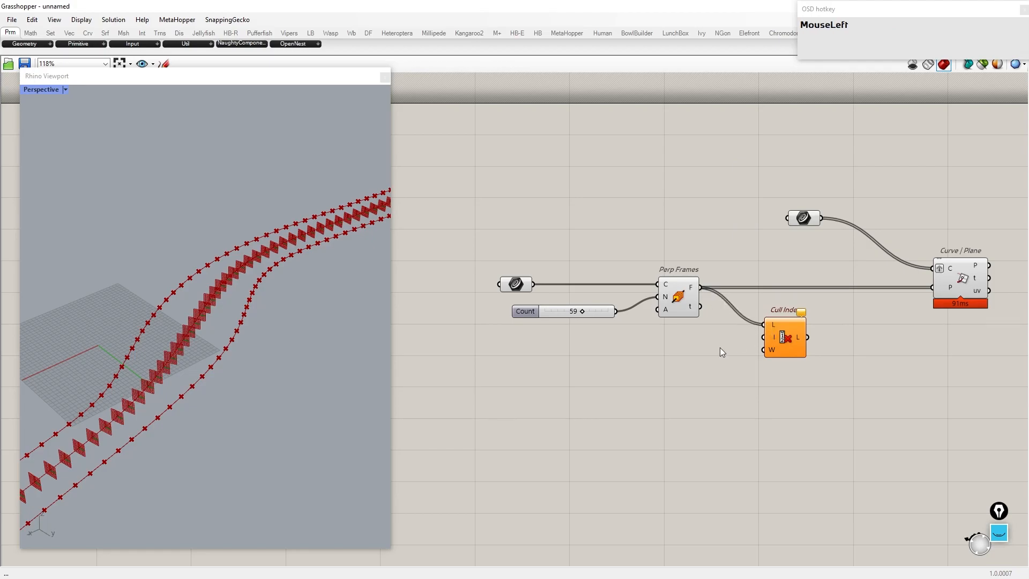
Step: Create a panel holding the indices 0 and -1 and enable its multiline data
double_click(720, 348)
type("//")
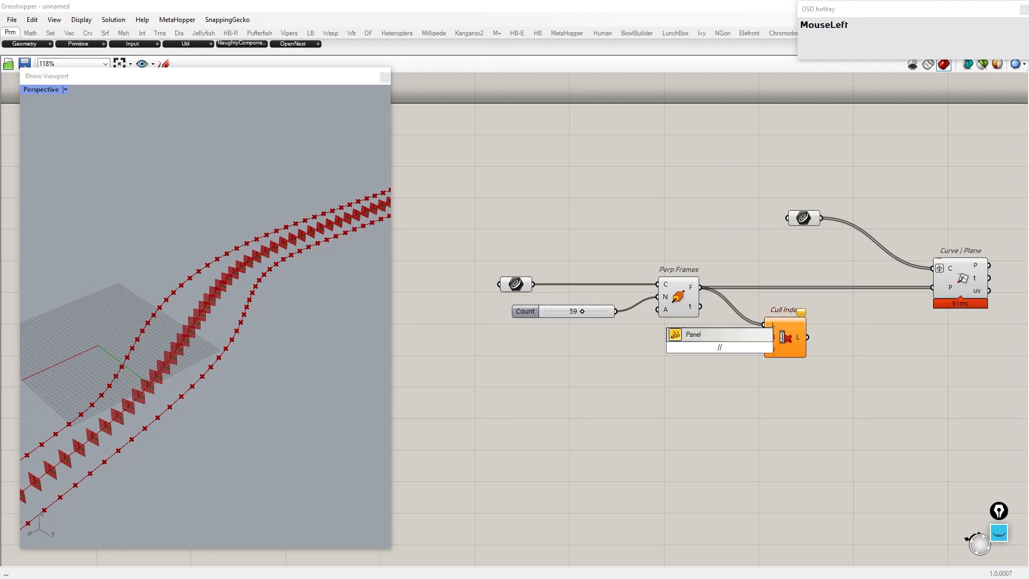
key("Return")
left_click_drag(718, 364, 619, 393)
double_click(619, 393)
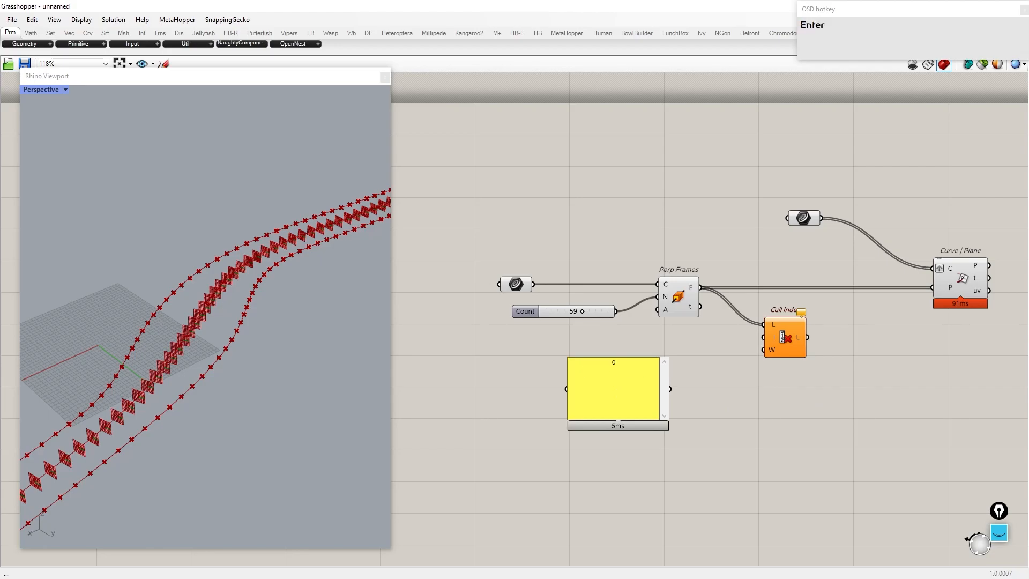
right_click(595, 404)
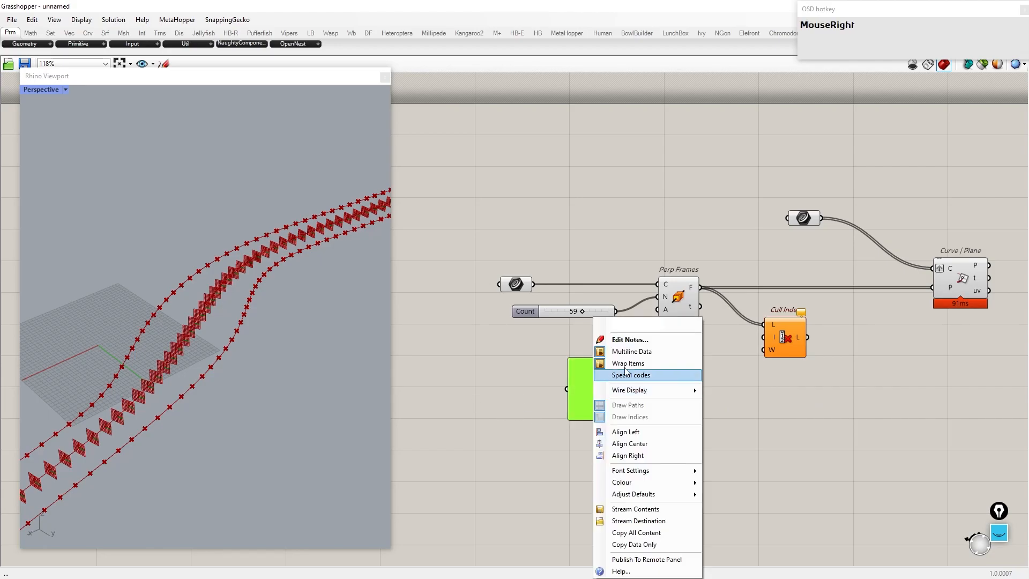
left_click(620, 349)
Step: Wire the panel into Cull Index and feed the culled frames into Curve | Plane
left_click_drag(768, 348, 804, 392)
right_click_drag(820, 395, 576, 427)
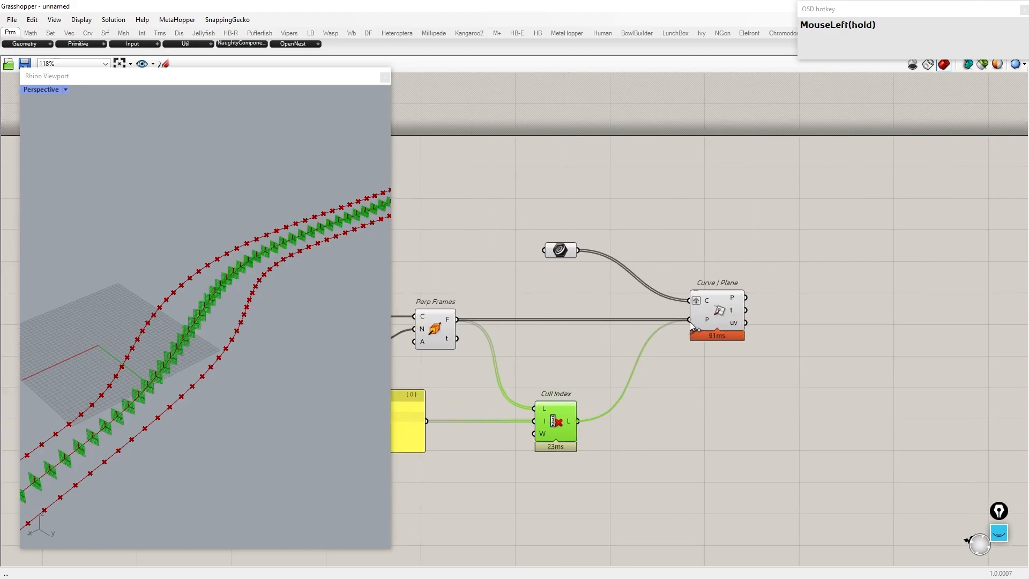
left_click_drag(557, 433, 578, 344)
Step: Examine the culled frames in the viewport and pan around the canvas
scroll(201, 410, "up", 5)
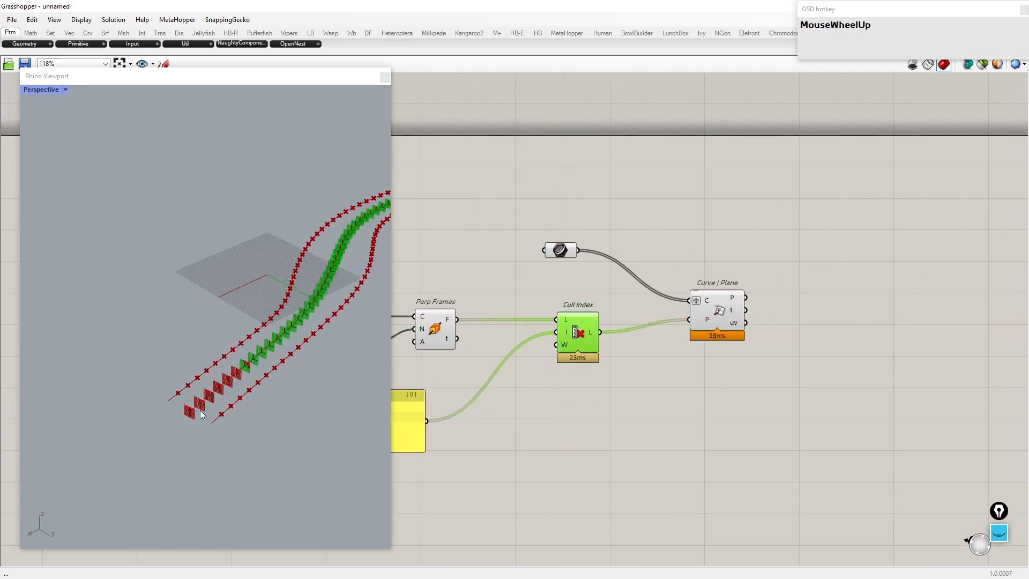
right_click_drag(628, 370, 744, 374)
left_click(374, 343)
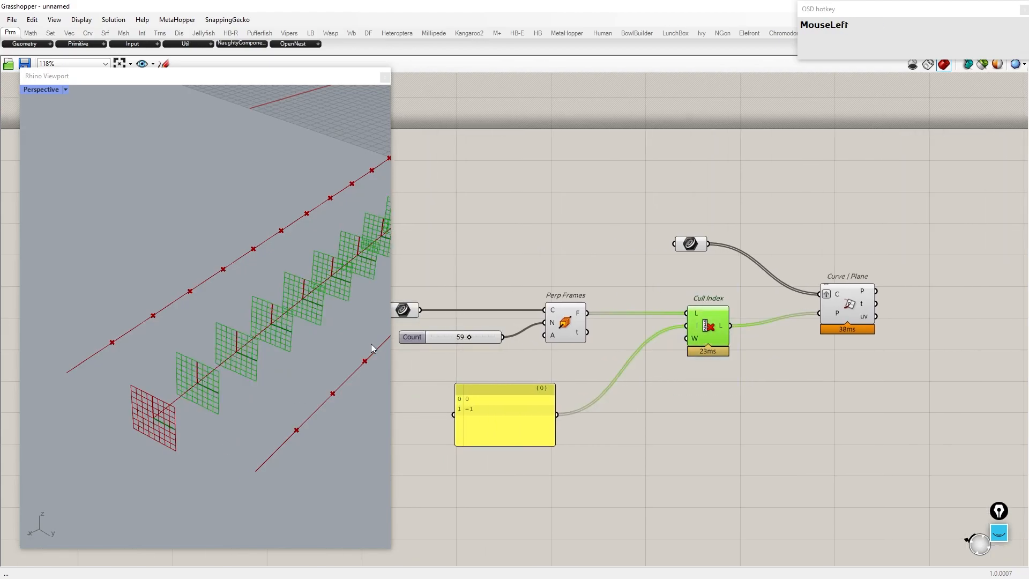
left_click(565, 322)
left_click(702, 322)
right_click_drag(672, 305, 555, 358)
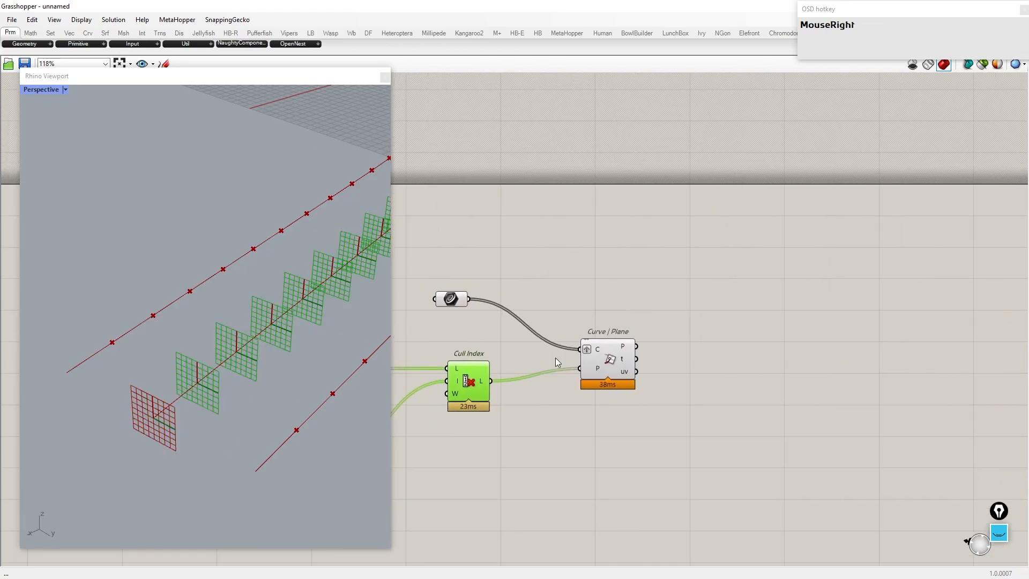
left_click(617, 364)
scroll(173, 336, "up", 5)
right_click_drag(584, 314, 648, 223)
left_click(691, 261)
right_click_drag(823, 294, 766, 294)
Step: Add a Shift Paths component fed by the Curve | Plane points
double_click(730, 271)
type("shift path")
key("Return")
left_click_drag(644, 255, 717, 264)
Step: Add an Explode Tree component connected to Shift Paths
mouse_move(734, 262)
right_click_drag(842, 268, 710, 289)
double_click(710, 289)
type("explode tree")
key("Up")
key("Return")
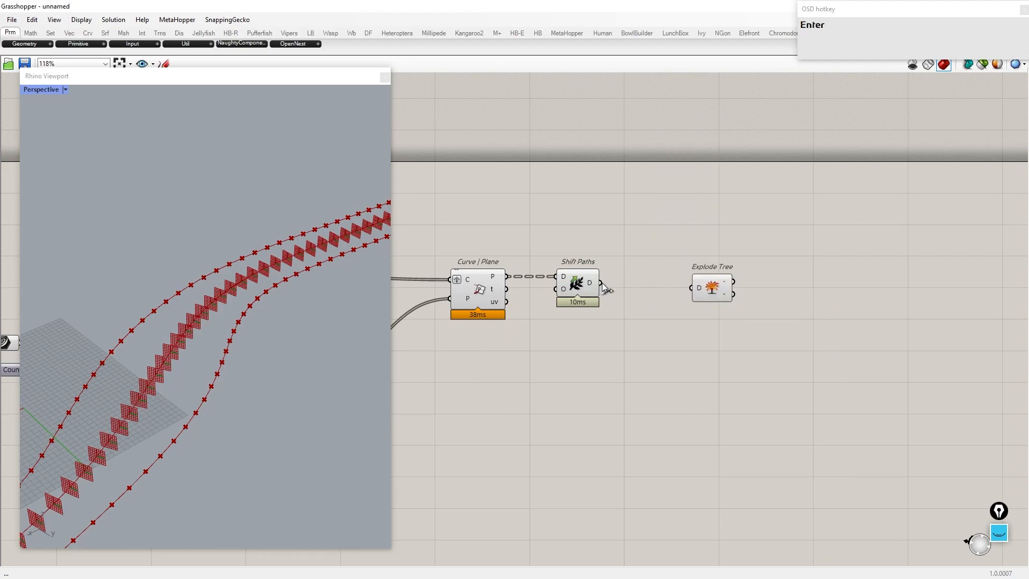
left_click_drag(711, 297, 654, 291)
Step: Add an Arc SED component using the exploded branches as start and end points and a Unit Z direction
double_click(765, 287)
type("arc sed")
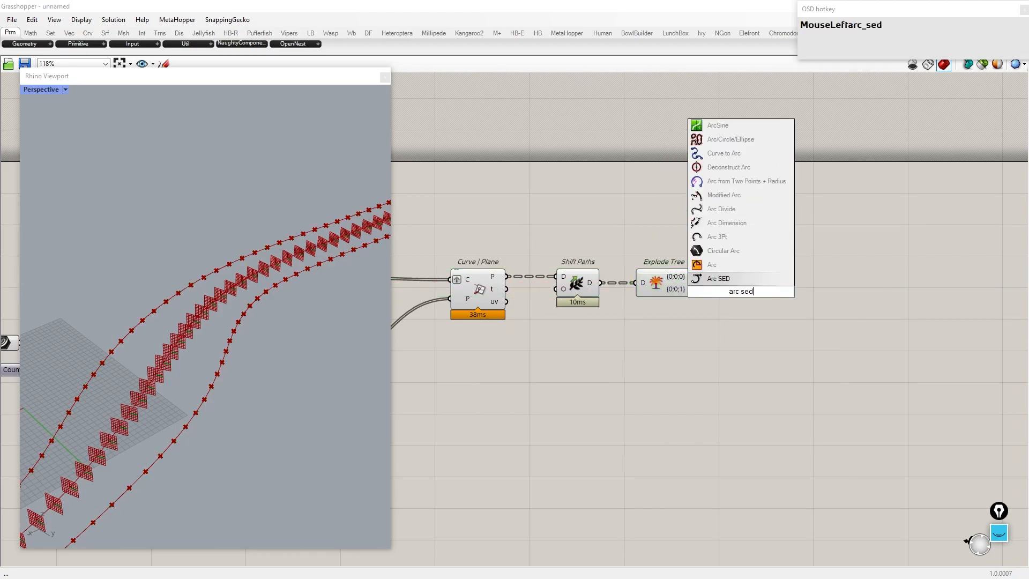
key("Return")
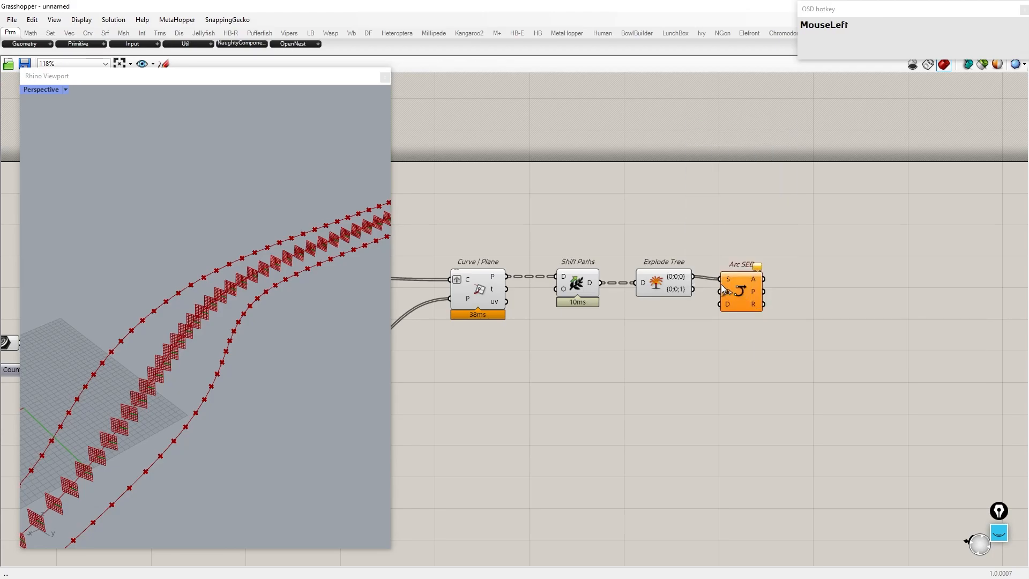
left_click_drag(741, 293, 799, 301)
double_click(721, 329)
type("z")
left_click(711, 317)
left_click_drag(739, 474, 332, 236)
Step: Turn off the previews of the intermediate components so only the arcs display
middle_click(605, 268)
left_click(643, 230)
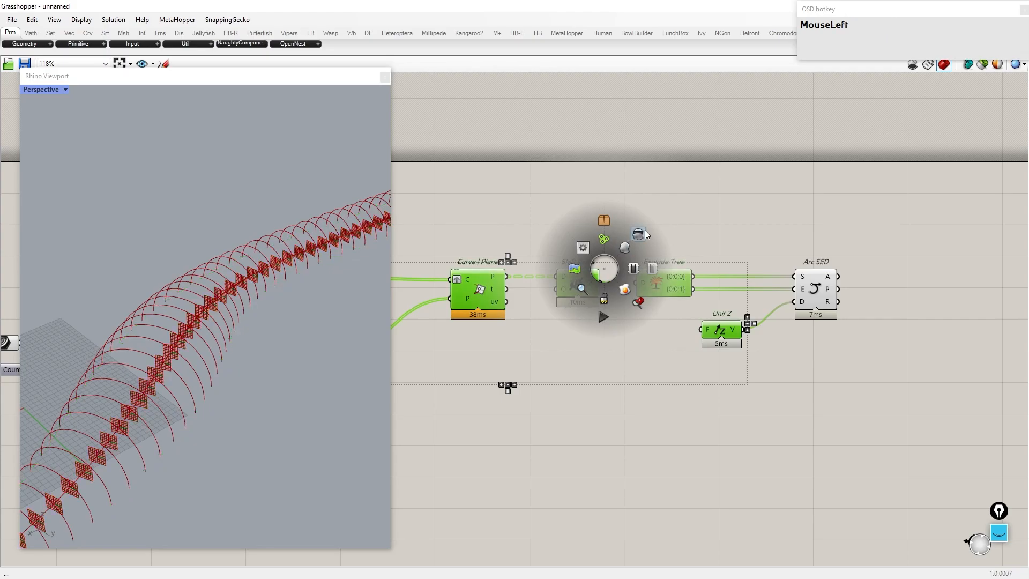
right_click_drag(116, 370, 150, 301)
left_click(817, 289)
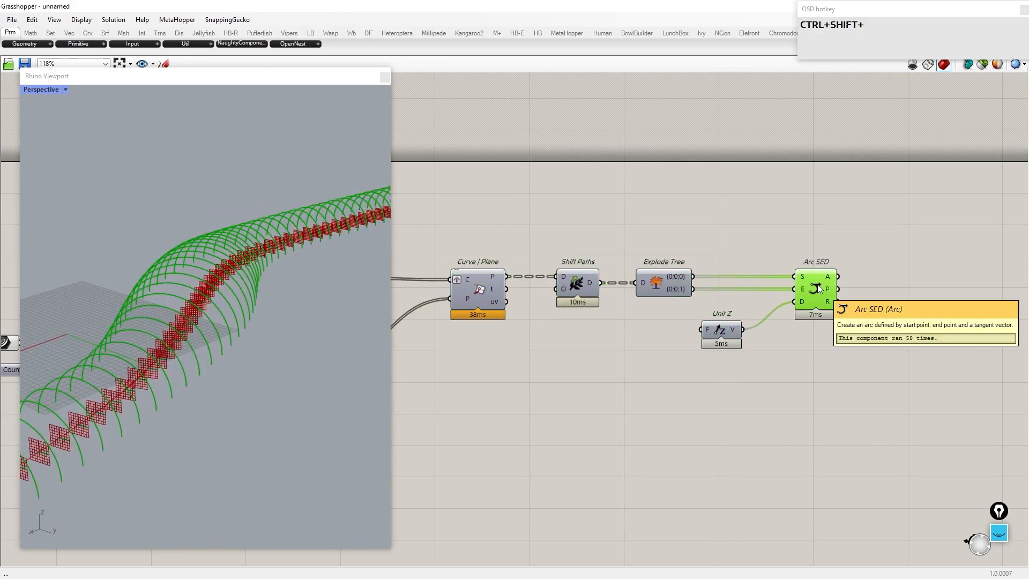
key("ctrl+shift+i")
middle_click(695, 333)
left_click(731, 300)
right_click_drag(322, 390, 238, 322)
right_click_drag(946, 300, 790, 300)
Step: Add a Scale NU component and feed it the arcs from Arc SED as geometry
double_click(787, 296)
type("scale nu")
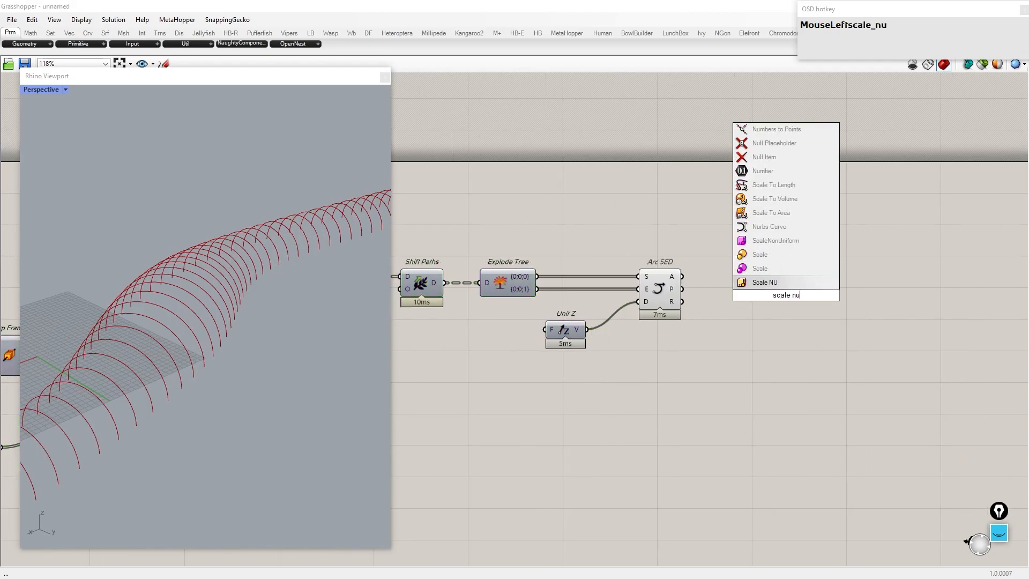
key("Return")
left_click_drag(771, 270, 885, 277)
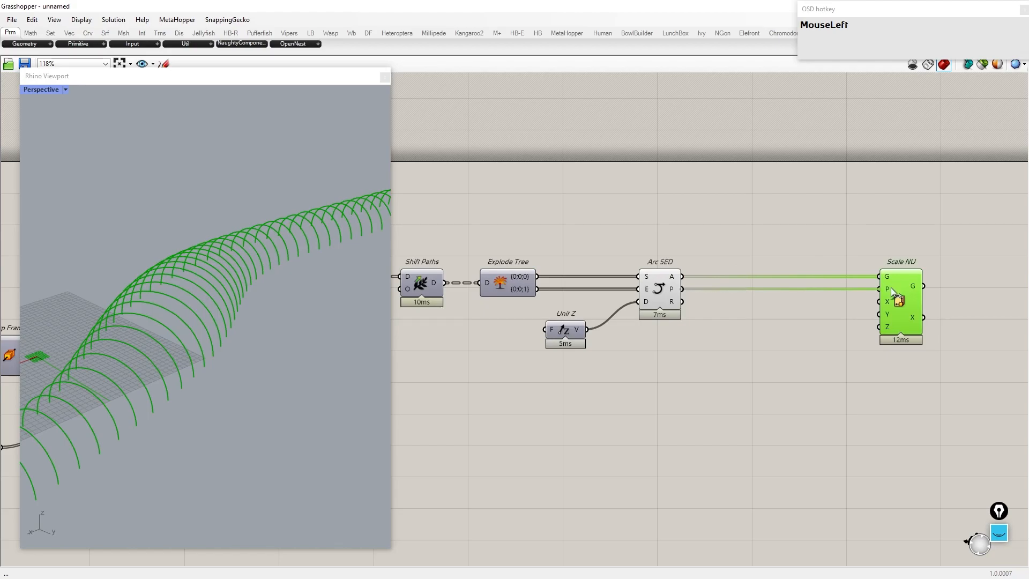
Step: Create a number slider and connect it to the Scale NU component's Z scale input
double_click(703, 371)
type("0")
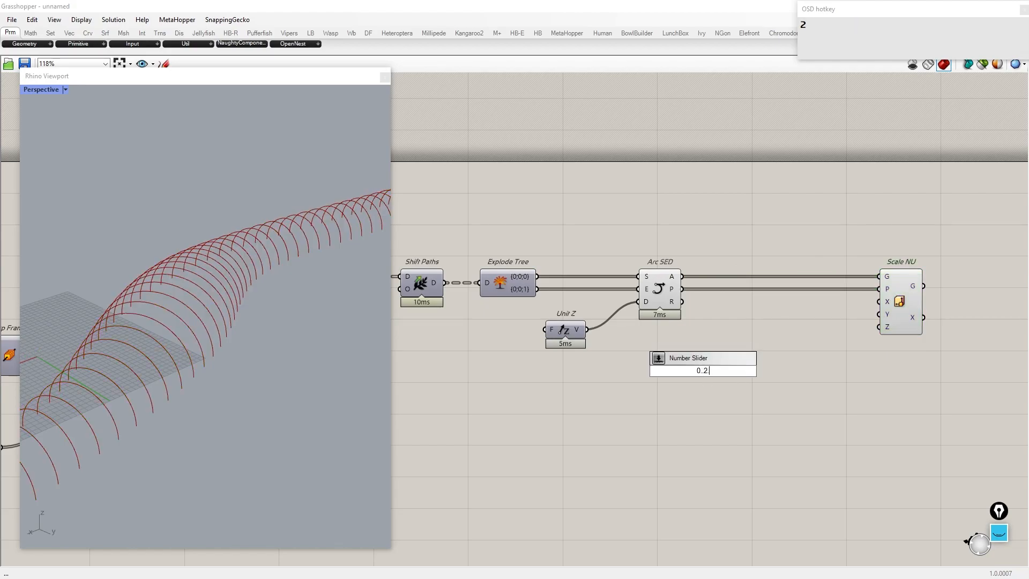
type(".2")
key("Return")
left_click_drag(754, 371, 881, 328)
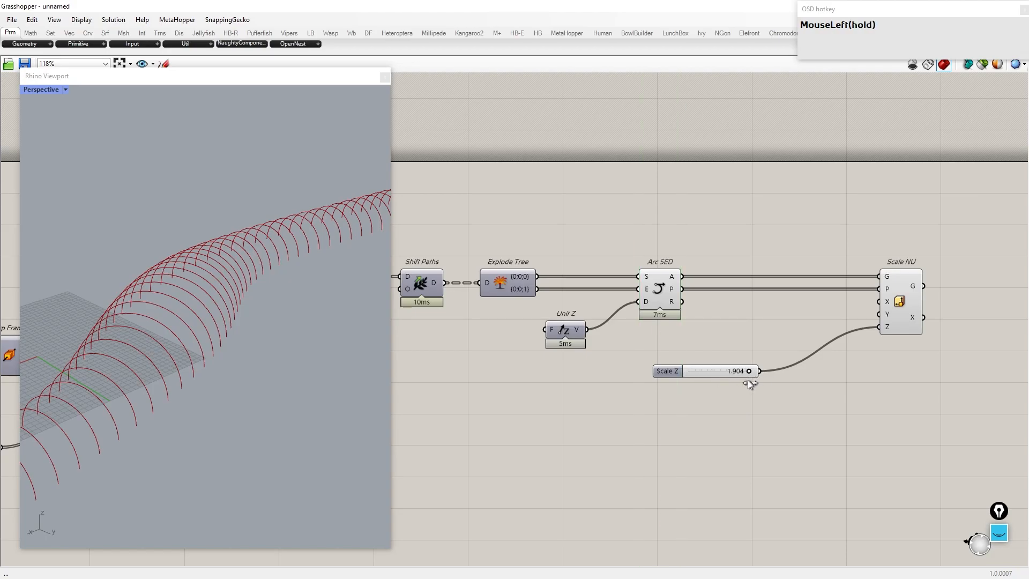
Step: Add a Point parameter fed by the arc midpoints and connect it to the Scale NU plane input
type("pt")
key("Return")
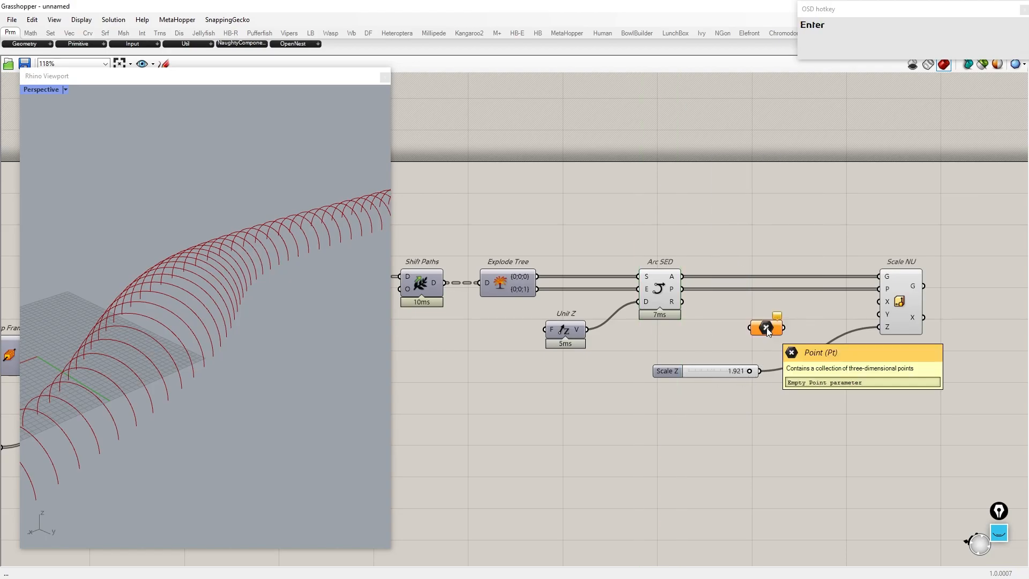
left_click_drag(683, 292, 767, 329)
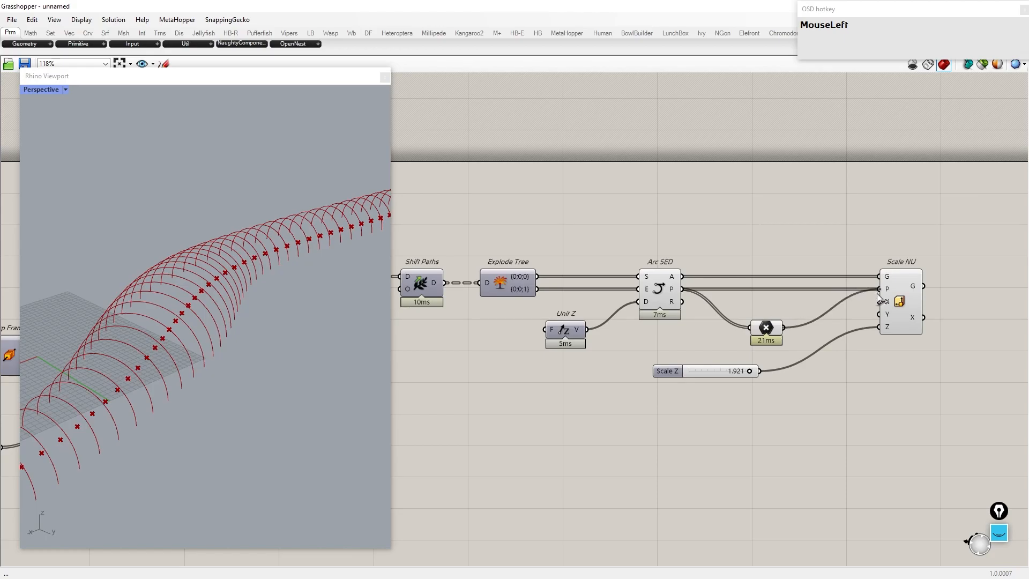
left_click_drag(874, 299, 874, 292)
left_click_drag(777, 326, 778, 288)
Step: Set the Scale Z slider to 1.000
left_click_drag(831, 444, 353, 236)
middle_click(562, 253)
left_click(596, 219)
mouse_move(268, 241)
right_mouse_down()
mouse_move(175, 239)
mouse_move(262, 247)
right_mouse_up()
scroll(754, 374, "up", 3)
mouse_move(745, 369)
left_mouse_down()
mouse_move(624, 369)
mouse_move(739, 368)
left_mouse_up()
scroll(739, 366, "down", 2)
double_click(735, 367)
left_click(740, 365)
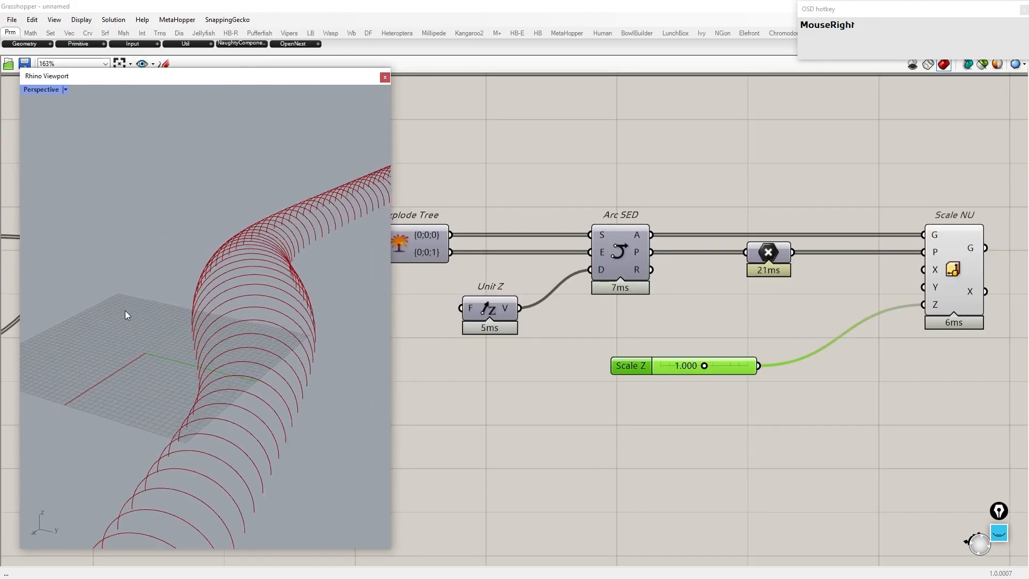
Step: Add an Evaluate Curve component fed by the scaled arcs and reparameterize its curve input
scroll(849, 289, "down", 4)
right_click_drag(886, 294, 713, 317)
scroll(672, 300, "up", 3)
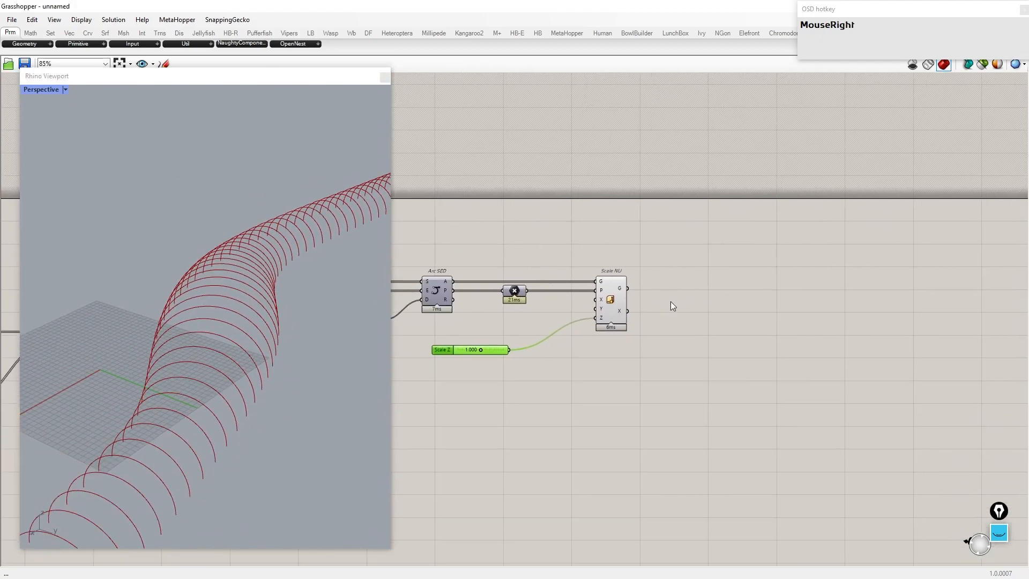
double_click(680, 298)
type("evaluate curve")
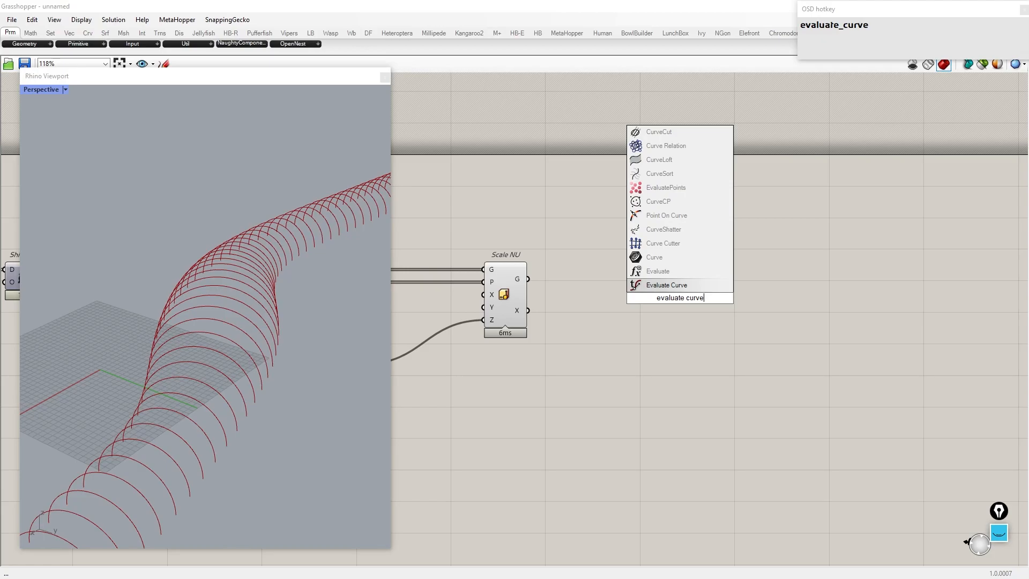
left_click(663, 285)
left_click_drag(703, 299, 848, 290)
right_click(818, 279)
left_click(852, 398)
Step: Add a Range component to the canvas
scroll(751, 343, "down", 2)
right_click_drag(553, 429, 664, 344)
scroll(715, 330, "up", 1)
double_click(687, 339)
type("range")
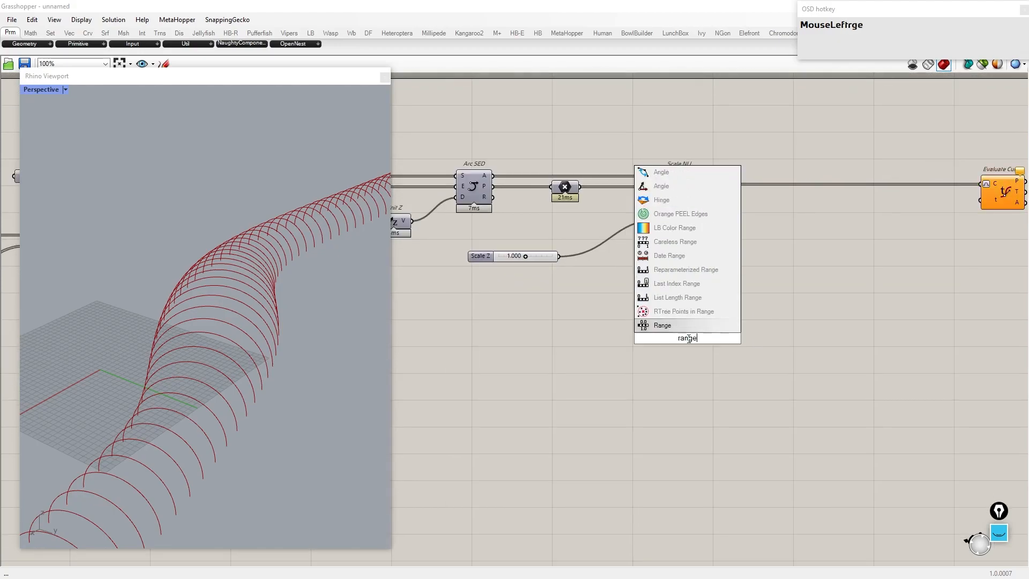
key("Return")
left_click_drag(688, 339, 805, 340)
right_click_drag(691, 330, 614, 336)
scroll(631, 249, "up", 1)
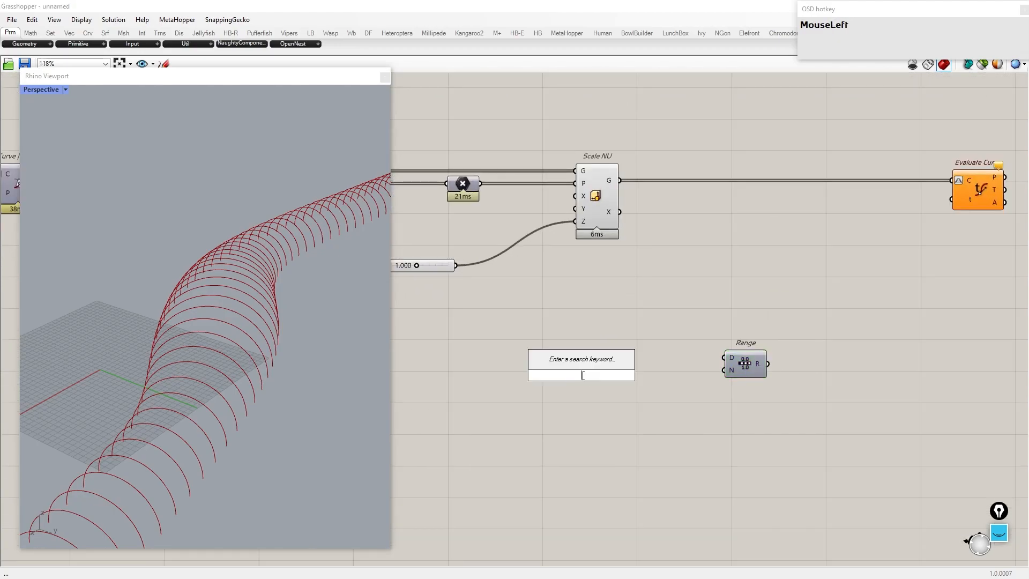
Step: Add a List Length component fed by the scaled arcs
key("BackSpace")
type("list length")
key("Return")
left_click_drag(581, 376, 658, 347)
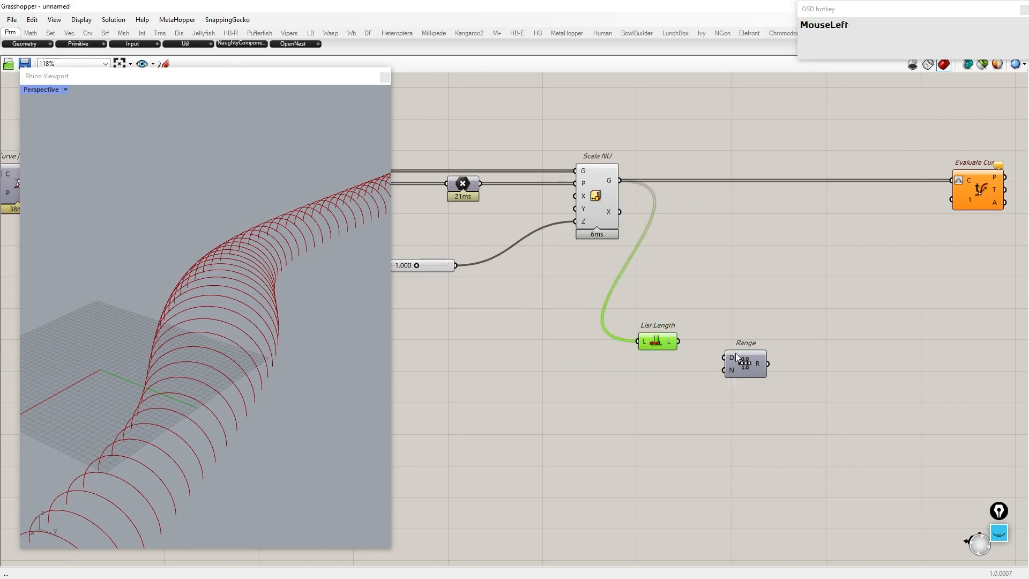
Step: Connect the List Length output to the Range component's N input
left_click_drag(735, 354, 736, 360)
left_click_drag(678, 341, 710, 379)
left_click_drag(671, 348, 838, 359)
right_click_drag(820, 375, 784, 374)
left_click(744, 376)
left_click_drag(748, 367, 720, 367)
key("Escape")
Step: Apply the expression x-1 to the Range component's N input
mouse_move(572, 180)
right_click_drag(896, 336, 777, 338)
right_click_drag(684, 378, 802, 321)
scroll(783, 379, "up", 4)
right_click(802, 309)
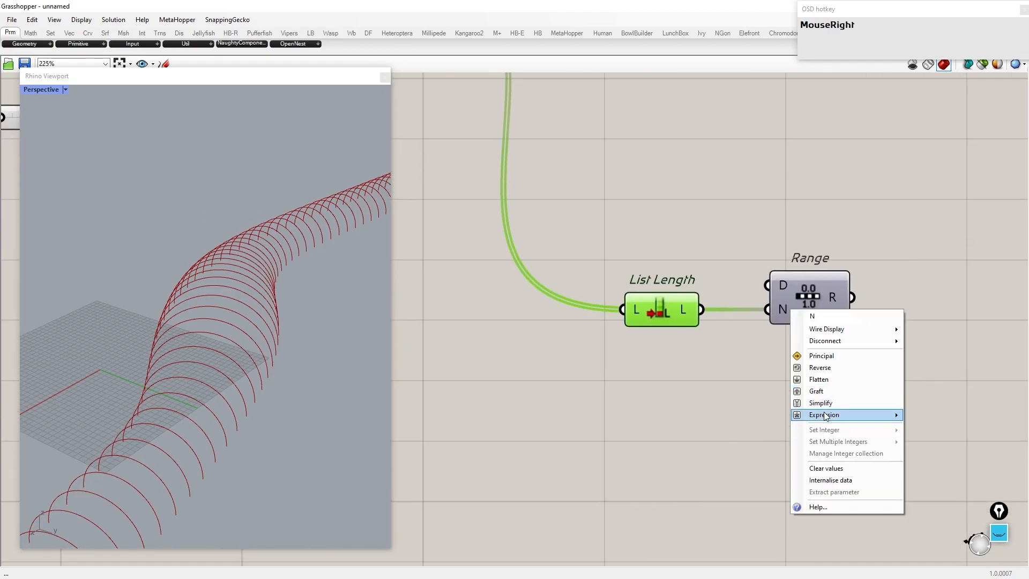
left_click(847, 415)
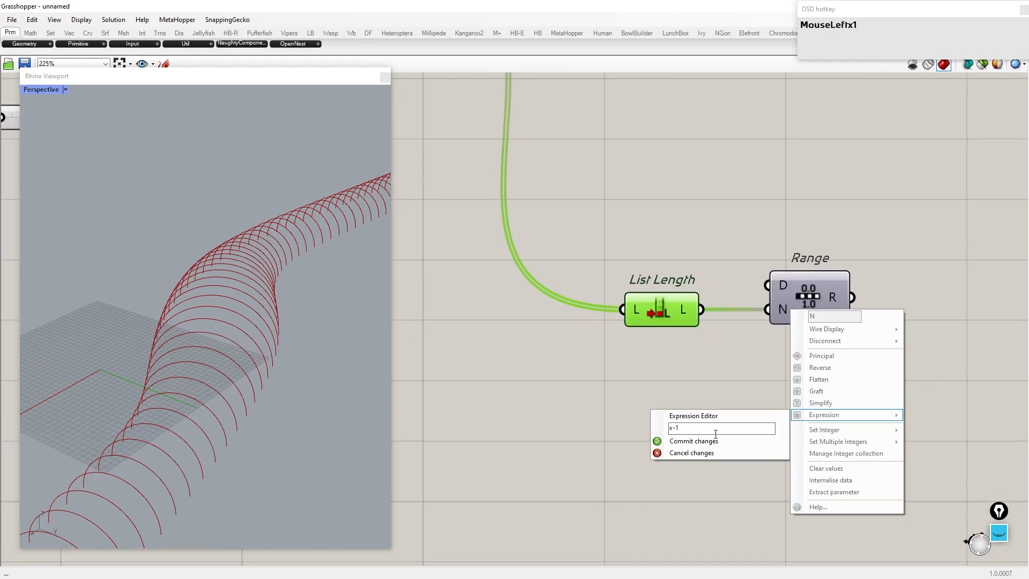
left_click(676, 440)
Step: Add a Graph Mapper between the Range output and the Evaluate Curve parameter input
scroll(676, 436, "down", 4)
right_click_drag(719, 308, 628, 319)
mouse_move(645, 389)
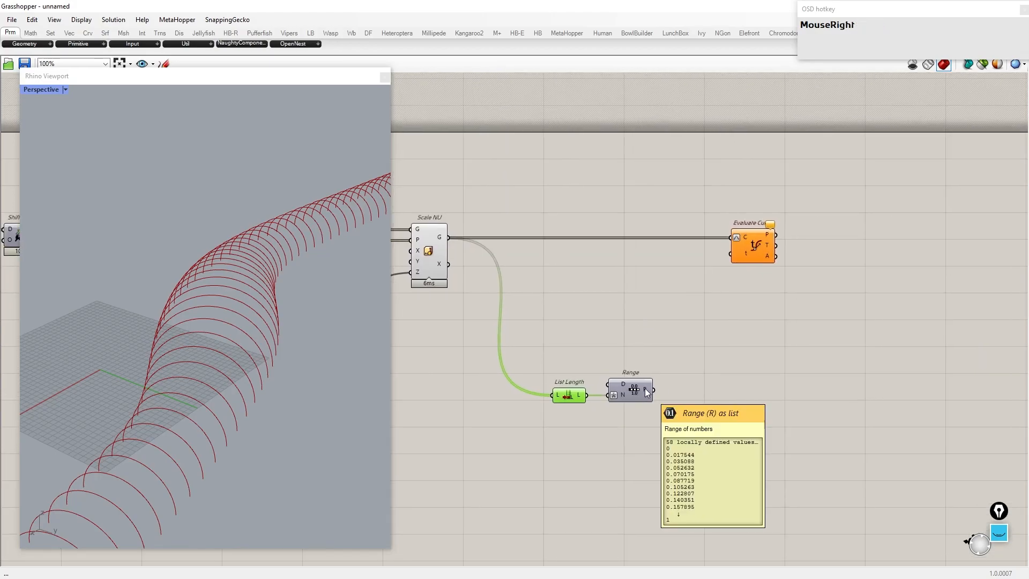
double_click(730, 383)
type("grap mapper")
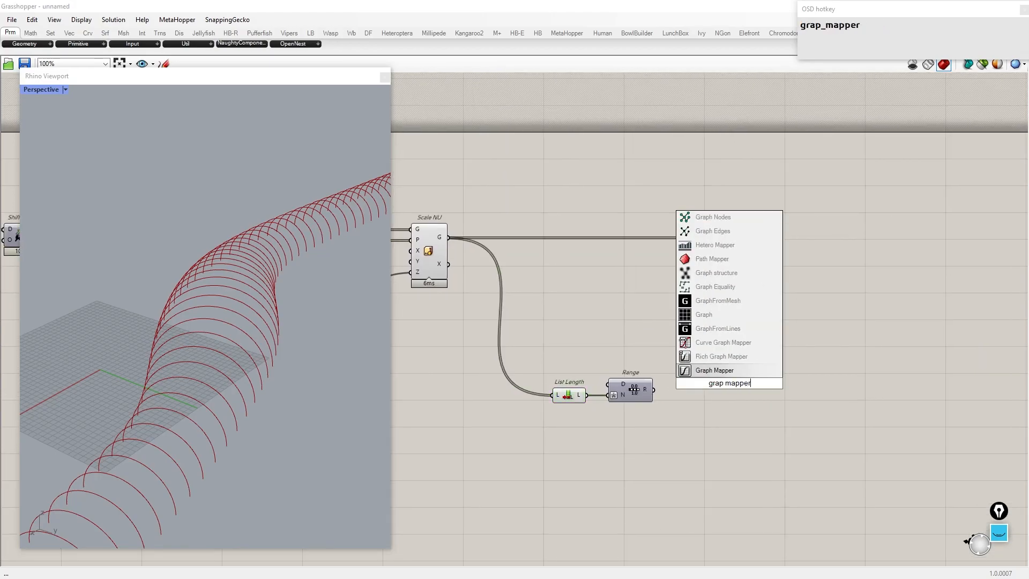
key("Return")
left_click_drag(729, 385, 756, 392)
left_click_drag(752, 250, 924, 243)
left_click_drag(714, 385, 714, 380)
scroll(793, 350, "down", 3)
left_click_drag(859, 470, 365, 217)
middle_click(453, 275)
left_click(624, 428)
right_click_drag(107, 383, 198, 242)
scroll(237, 314, "down", 5)
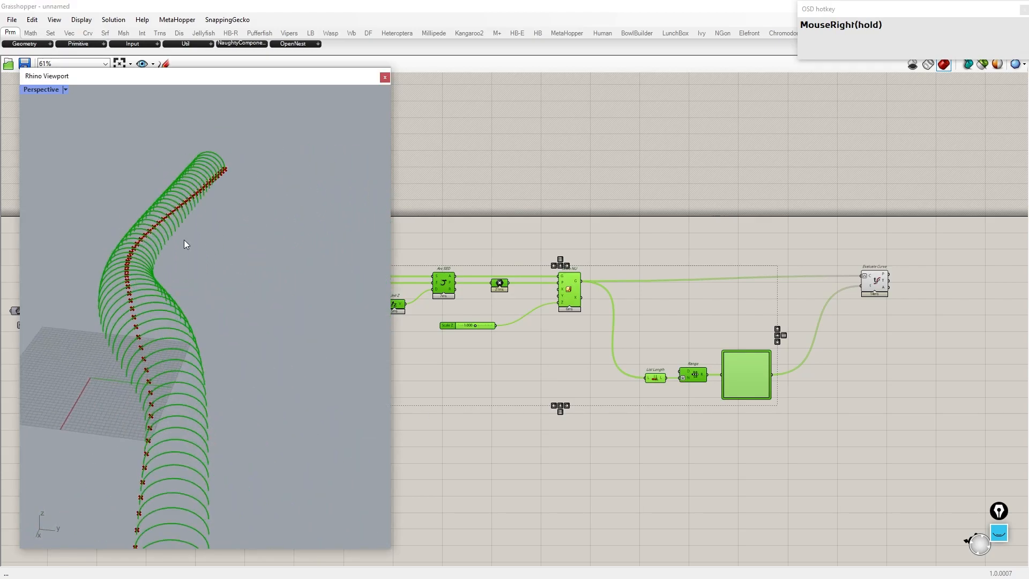
Step: Set the Graph Mapper to a bell-shaped graph type
scroll(776, 383, "up", 3)
right_click_drag(776, 383, 642, 321)
left_click(626, 386)
right_click(595, 315)
left_click(636, 450)
left_click(704, 430)
scroll(565, 333, "up", 1)
right_click_drag(212, 317, 190, 356)
scroll(580, 316, "up", 5)
mouse_move(601, 275)
left_mouse_down()
mouse_move(563, 276)
mouse_move(581, 276)
left_mouse_up()
left_click_drag(523, 333, 558, 350)
right_click_drag(295, 348, 409, 340)
scroll(635, 319, "down", 6)
left_click_drag(729, 217, 732, 222)
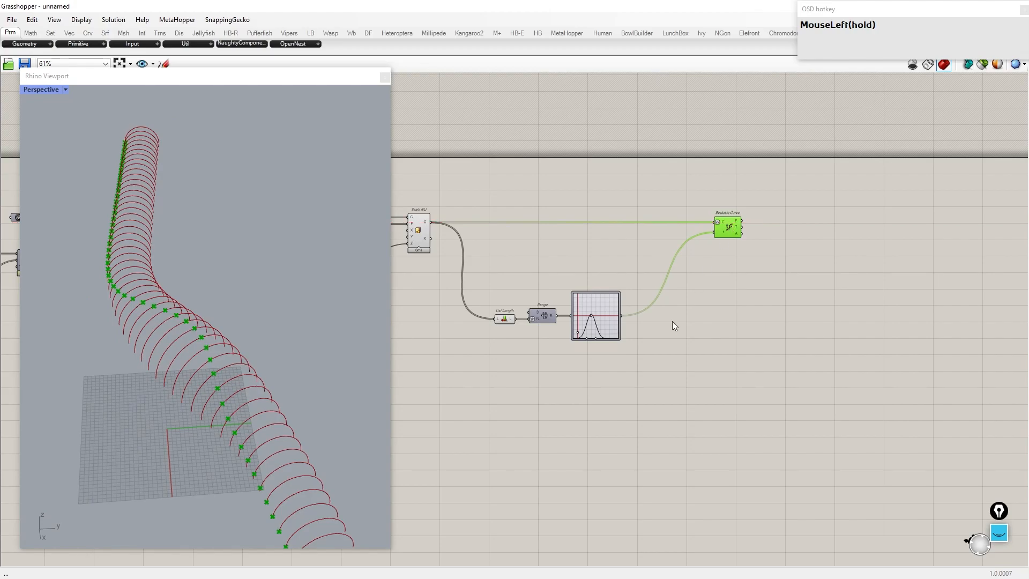
left_click_drag(661, 397, 396, 231)
middle_click(498, 229)
left_click(528, 194)
left_click_drag(772, 286, 695, 163)
left_click_drag(429, 304, 422, 242)
middle_click(434, 244)
left_click(458, 225)
right_click_drag(268, 300, 193, 321)
left_click(716, 320)
scroll(680, 311, "up", 3)
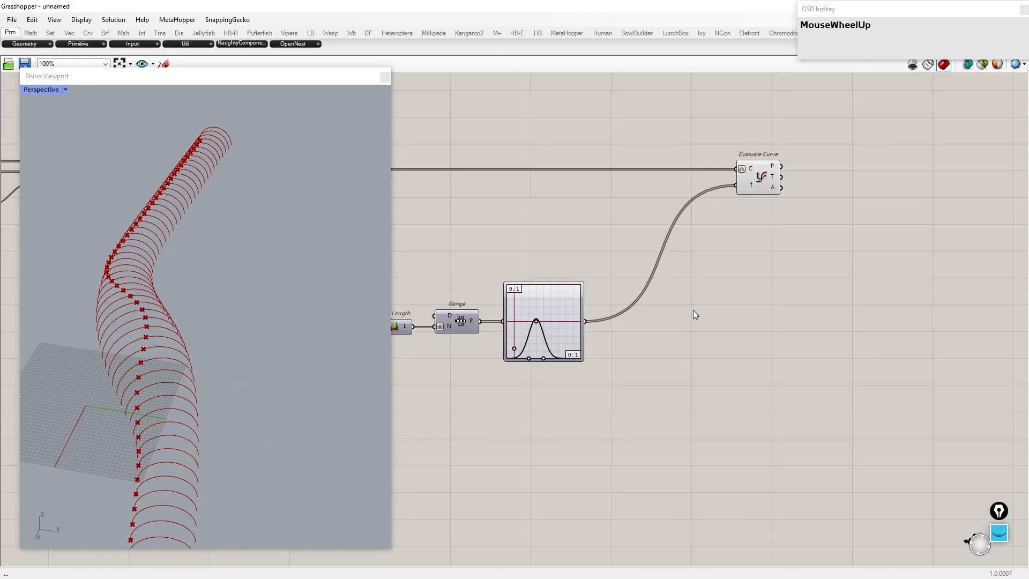
Step: Add a Remap Numbers component fed by the Graph Mapper output
double_click(693, 310)
type("remap numbers")
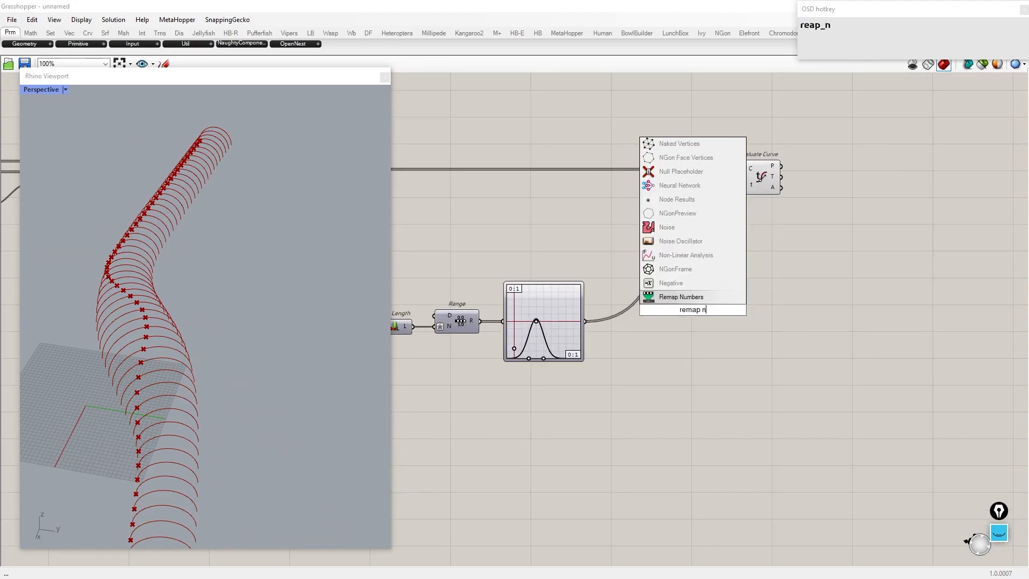
key("Return")
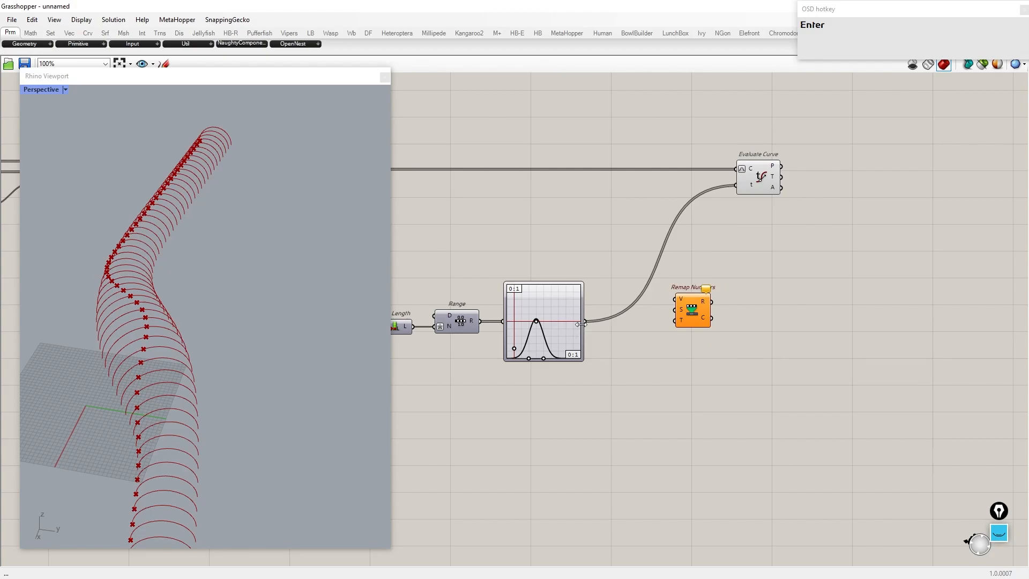
left_click_drag(704, 315, 840, 336)
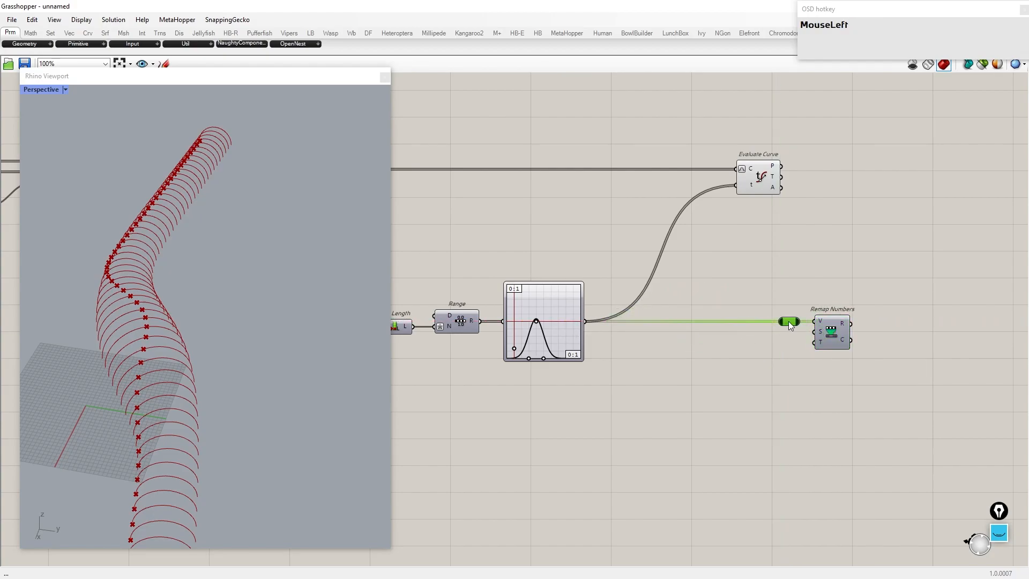
Step: Add a Bounds component of the graph values as the Remap Numbers source domain
double_click(754, 354)
type("bounds")
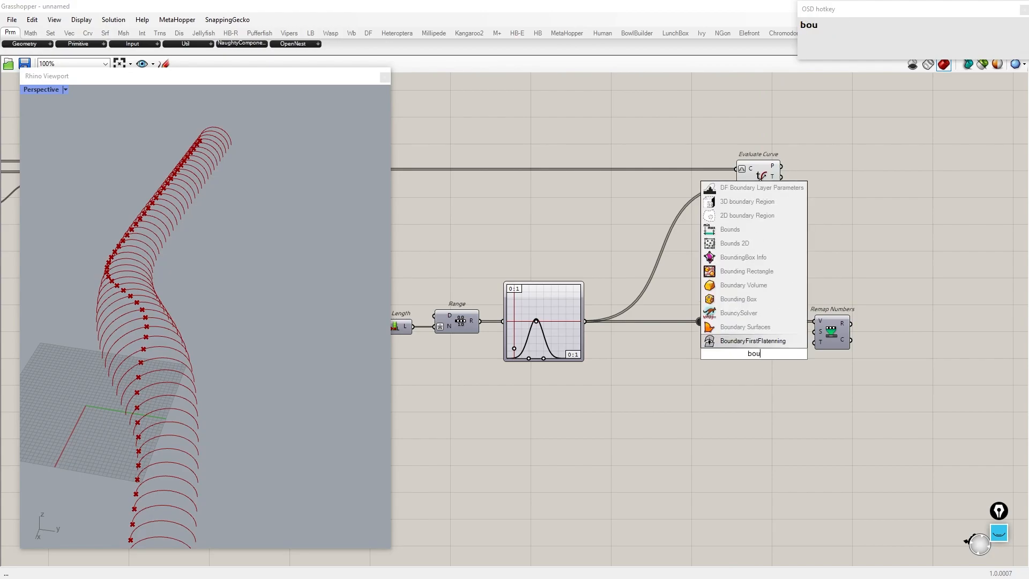
key("Return")
left_click_drag(717, 321, 747, 352)
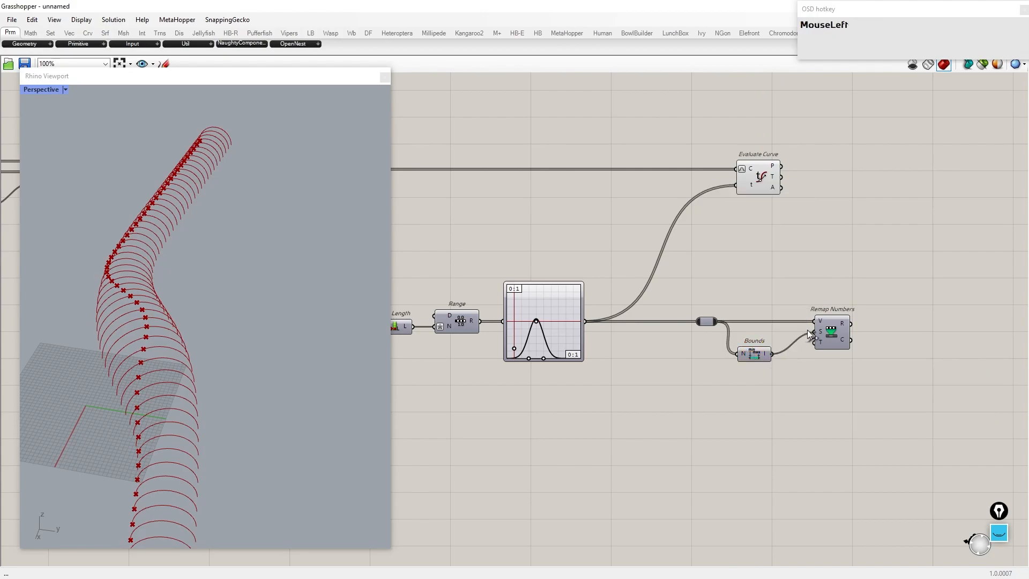
Step: Add a Construct Domain component connected to the Remap Numbers target domain
double_click(742, 373)
type("cons")
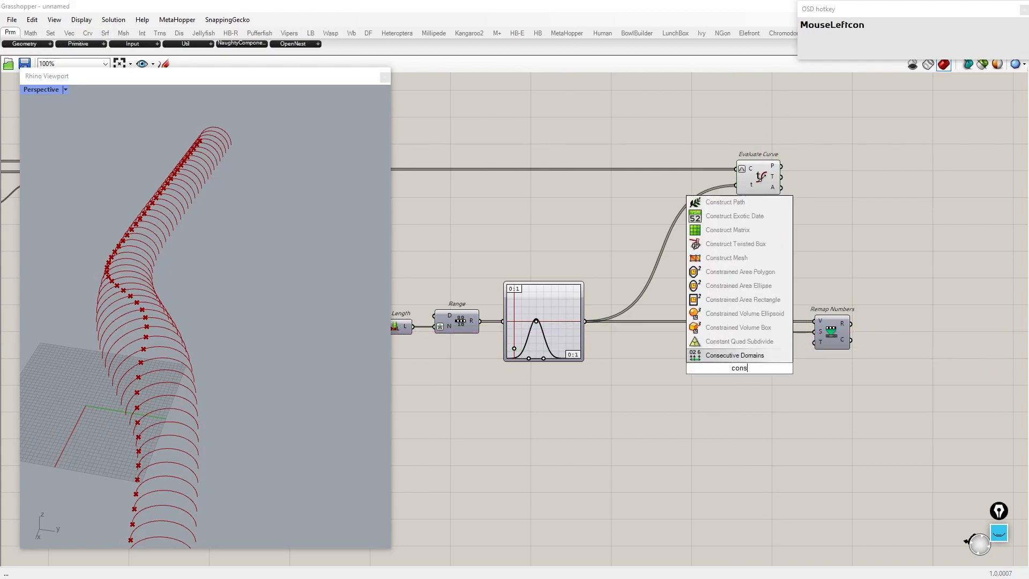
type("truct do")
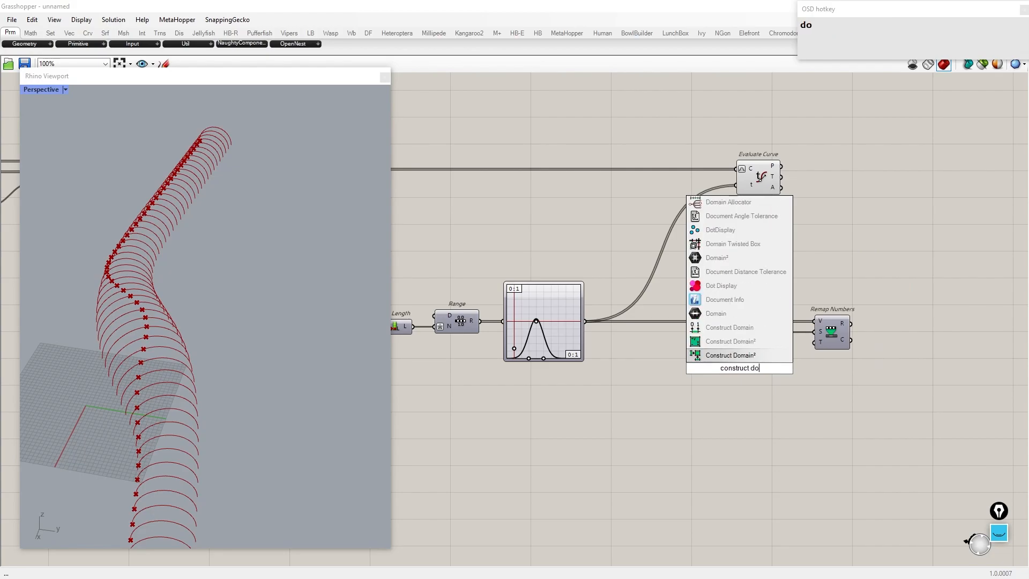
key("Up")
key("Up")
key("Return")
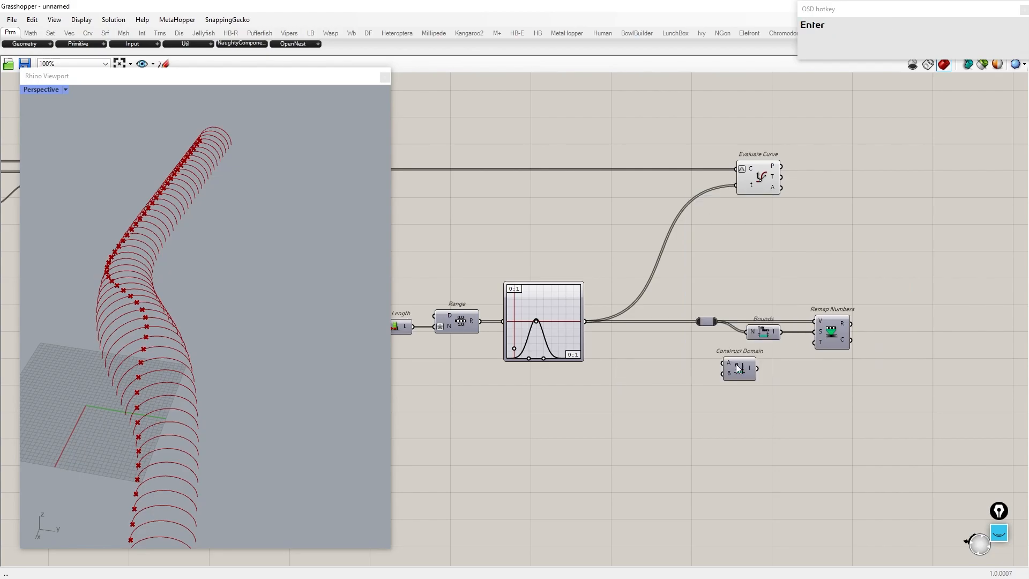
left_click_drag(756, 377, 756, 388)
Step: Create Domain start and Domain end number sliders and connect them to the Construct Domain inputs
left_click(704, 401)
scroll(705, 401, "up", 1)
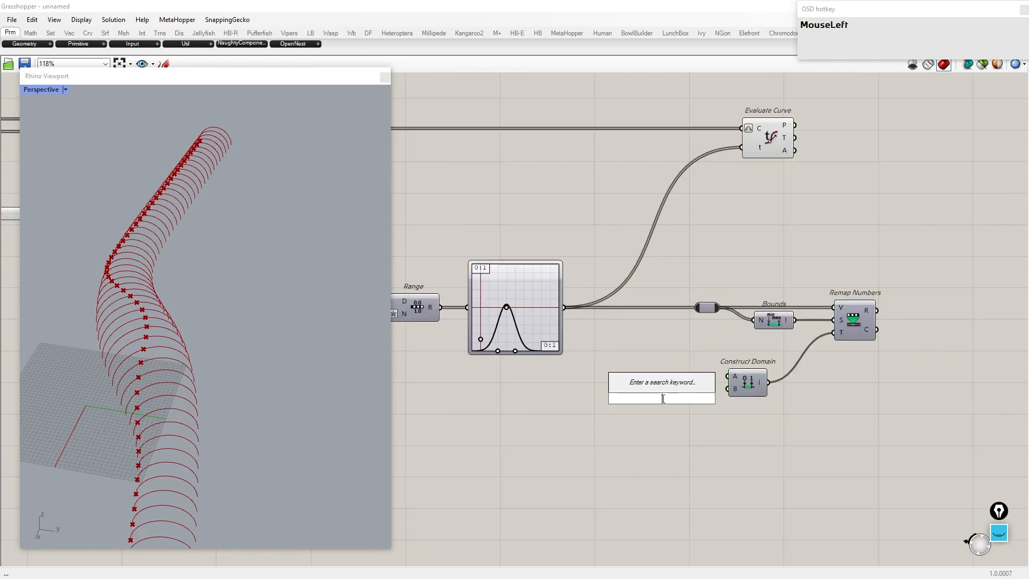
type("0.005")
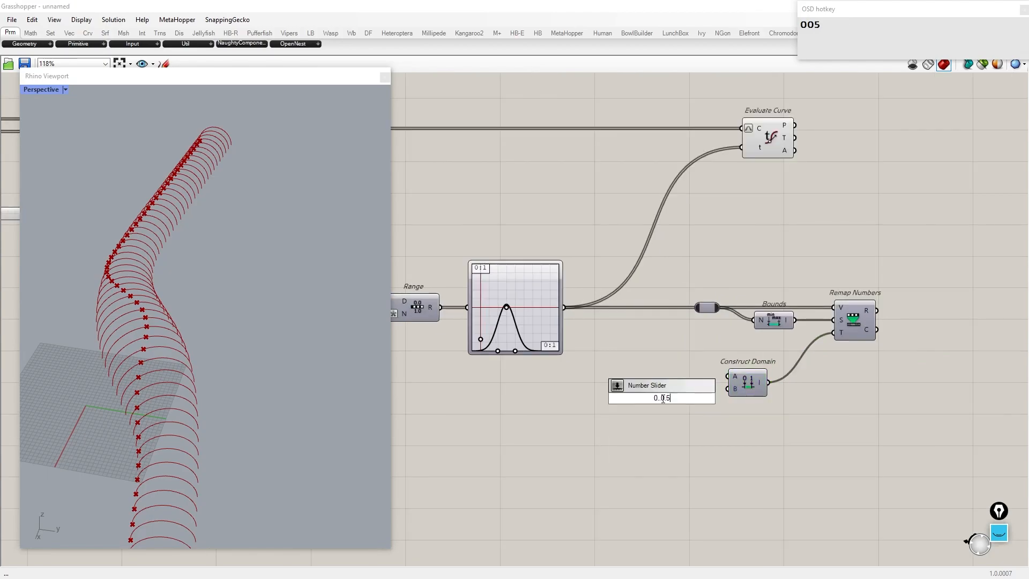
scroll(662, 399, "up", 2)
left_click_drag(734, 398, 752, 384)
left_click_drag(698, 400, 643, 375)
key("ctrl+c")
key("ctrl+v")
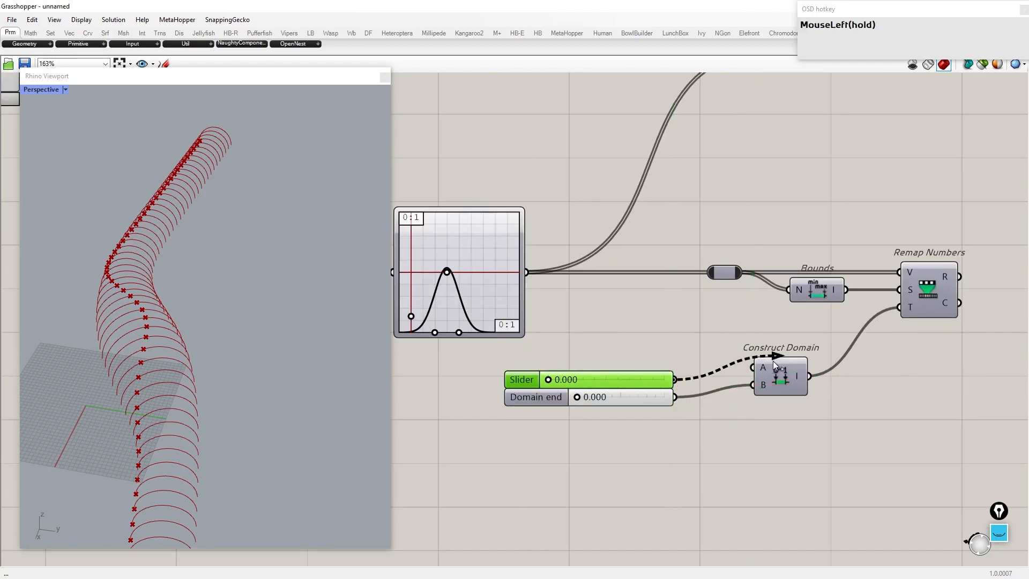
left_click_drag(773, 357, 773, 377)
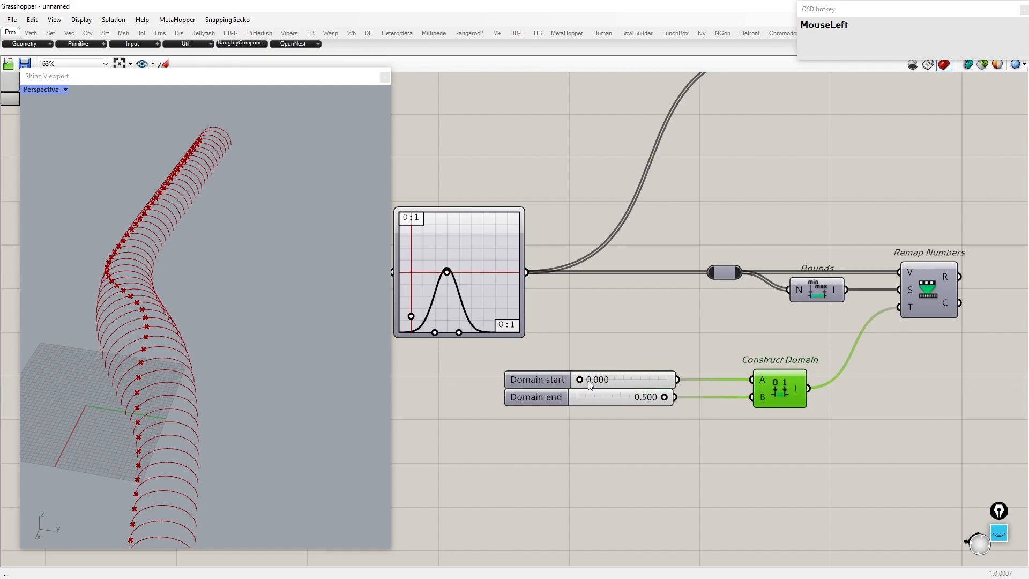
Step: Connect the Remap Numbers result to the Evaluate Curve parameter input
scroll(589, 382, "down", 5)
scroll(751, 258, "up", 2)
left_click_drag(682, 238, 851, 237)
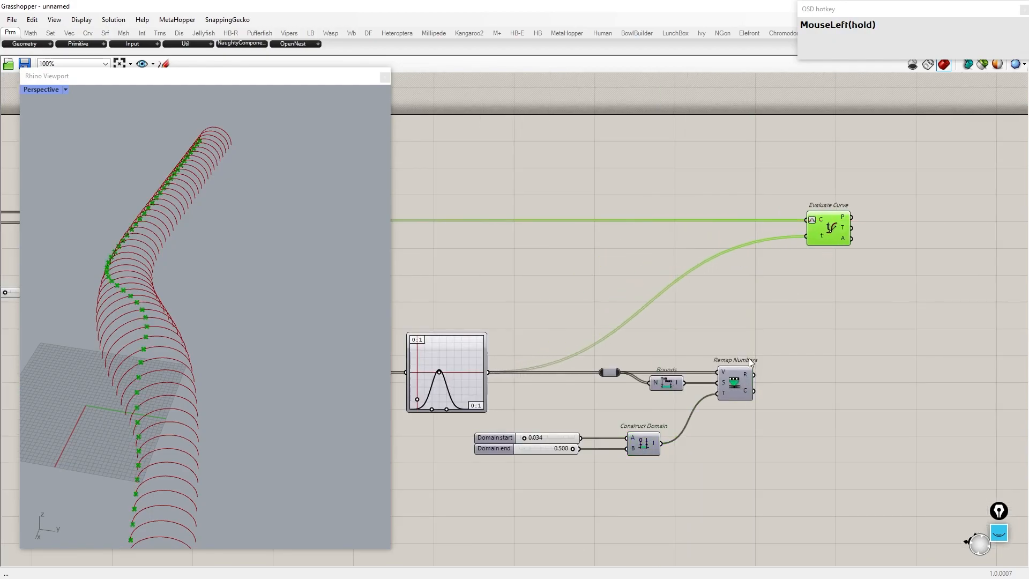
left_click_drag(770, 262, 807, 237)
right_click_drag(252, 327, 317, 332)
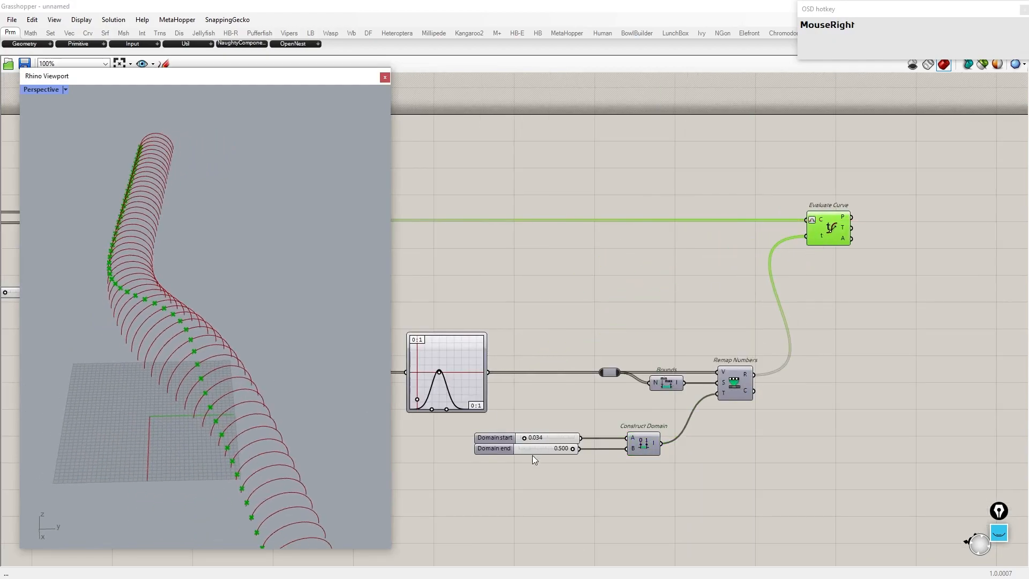
Step: Adjust the Domain start and Domain end sliders
scroll(561, 464, "up", 5)
left_click_drag(590, 428, 555, 431)
left_click_drag(482, 436, 579, 429)
left_click_drag(481, 405, 519, 411)
mouse_move(107, 375)
right_mouse_down()
mouse_move(154, 379)
mouse_move(99, 383)
right_mouse_up()
scroll(676, 375, "down", 7)
scroll(725, 363, "up", 1)
right_click_drag(745, 351, 562, 353)
Step: Add a Merge component to the canvas
left_click(702, 320)
scroll(718, 316, "up", 1)
double_click(738, 315)
type("mer")
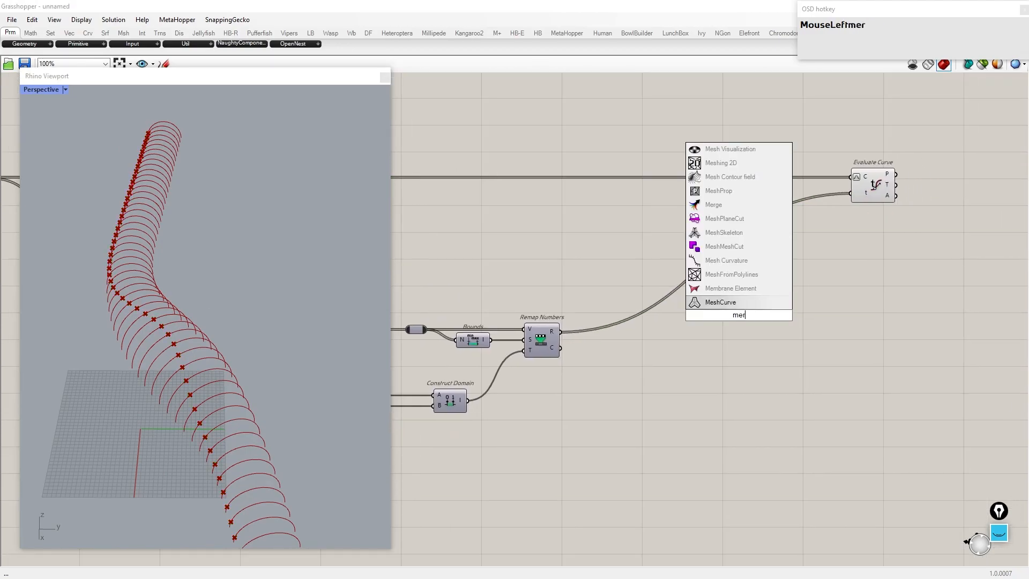
left_click(713, 205)
left_click_drag(741, 315, 823, 339)
Step: Add an Expression component and set its expression to 1-x
scroll(820, 340, "up", 1)
left_click(713, 370)
double_click(683, 375)
type("expretion")
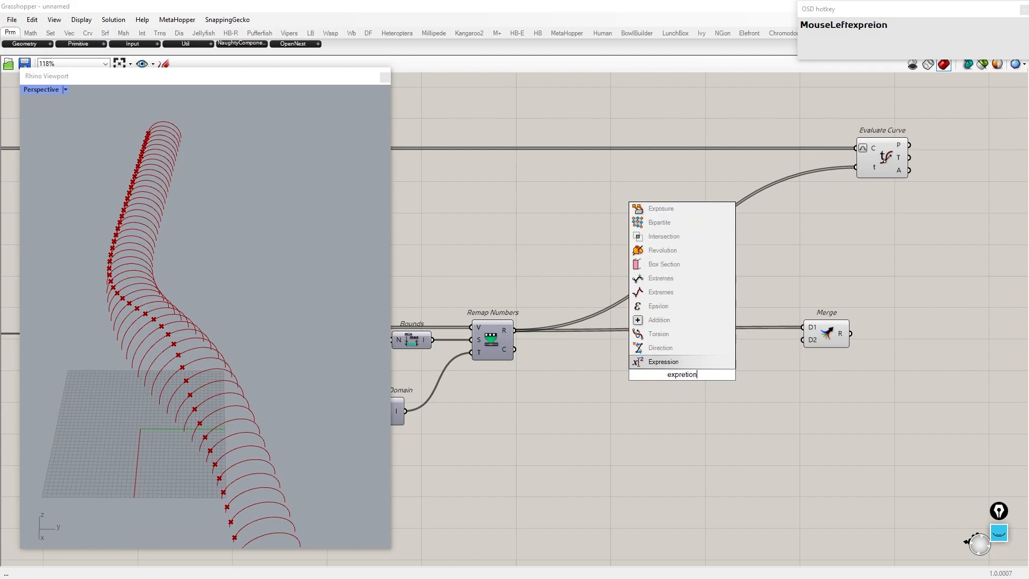
key("Return")
double_click(683, 374)
left_click(714, 387)
key("ctrl+a")
type("1-")
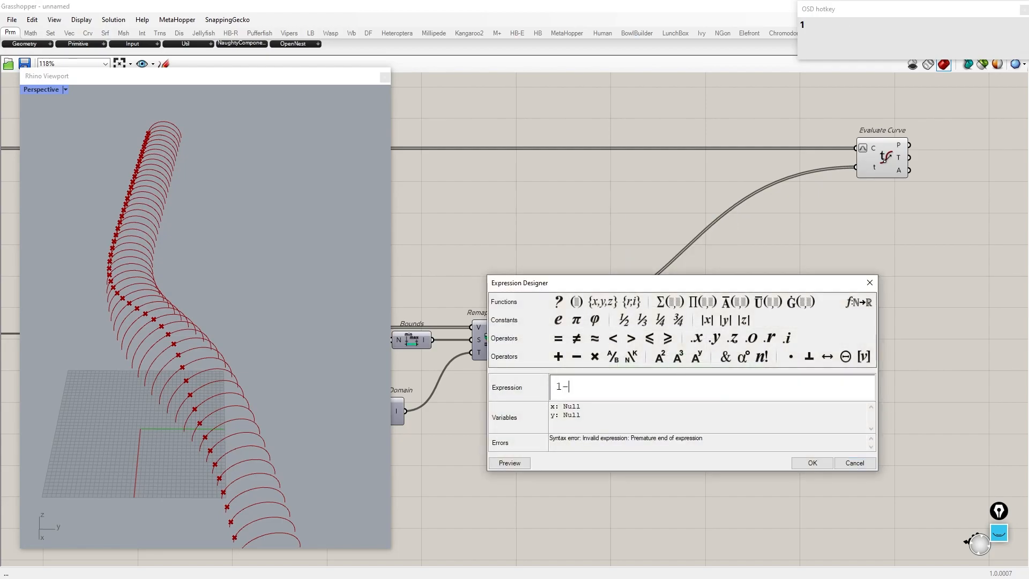
left_click(812, 462)
Step: Wire the Remap Numbers result into the Expression and Merge D1, and the Expression result into Merge D2
left_click_drag(522, 337, 660, 367)
scroll(669, 385, "up", 6)
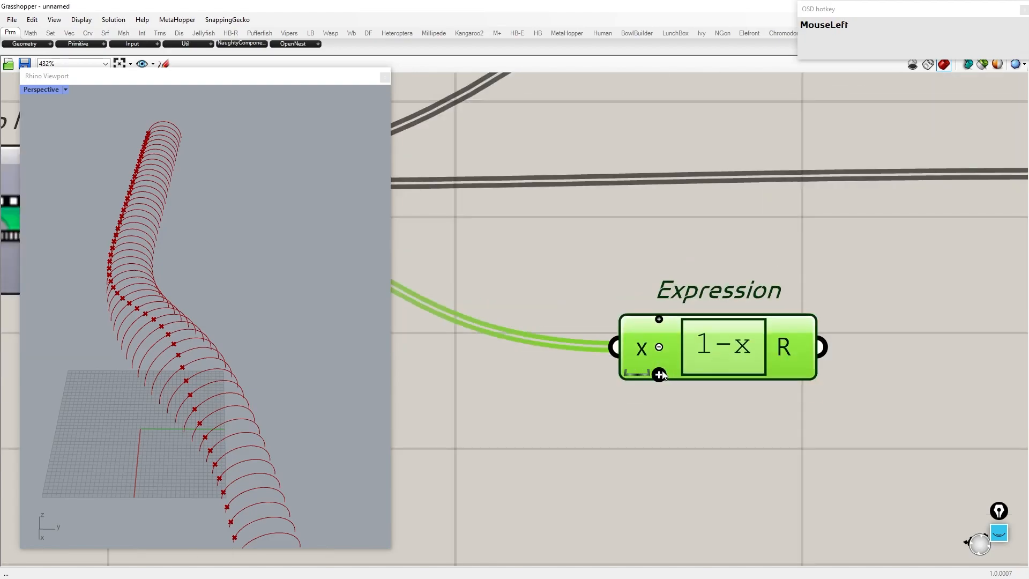
scroll(662, 376, "down", 5)
left_click_drag(723, 362, 797, 318)
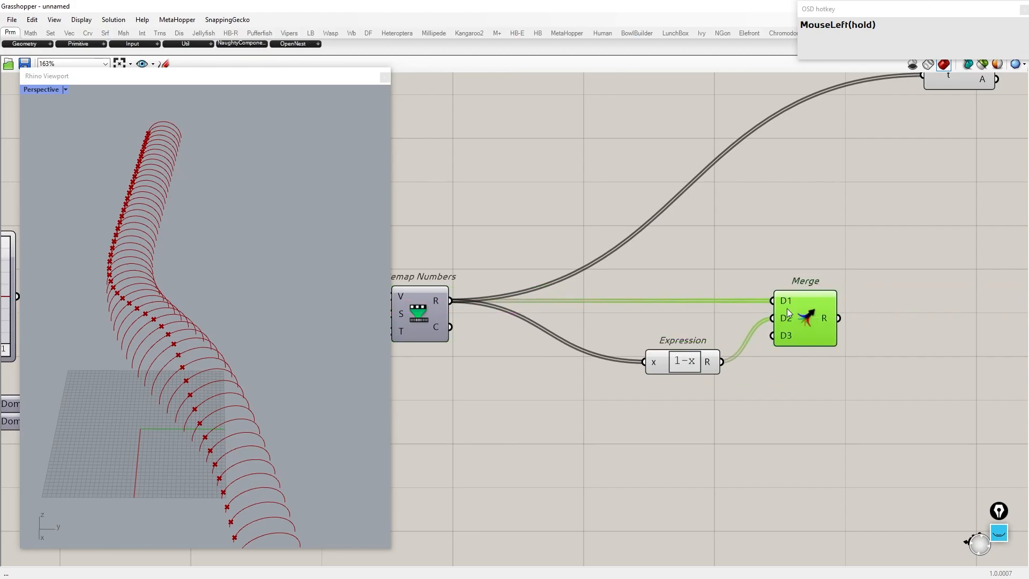
Step: Graft both the D1 and D2 inputs of the Merge component
right_click(786, 301)
left_click(816, 396)
right_click(787, 318)
left_click(812, 411)
Step: Connect the Merge result to the Evaluate Curve parameter input and graft its curve input
scroll(662, 368, "down", 3)
right_click_drag(663, 367, 748, 302)
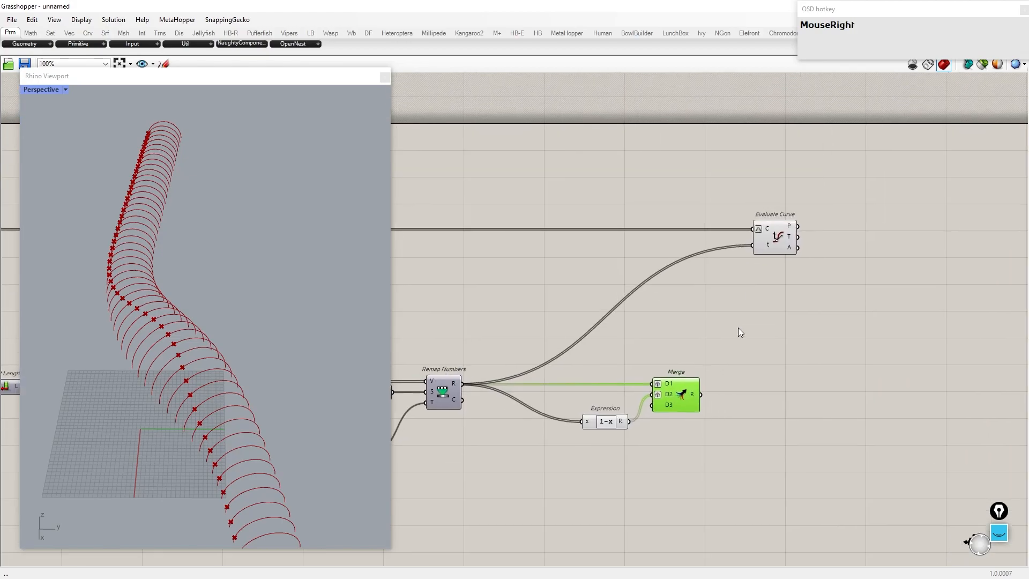
left_click_drag(748, 252, 765, 238)
right_click(766, 233)
left_click(794, 333)
Step: Fine-tune the Domain start and Domain end slider values
left_click_drag(697, 482, 300, 171)
middle_click(613, 263)
left_click(650, 231)
left_click(710, 268)
left_click_drag(787, 232, 870, 233)
right_click_drag(198, 263, 139, 275)
scroll(857, 311, "down", 5)
scroll(583, 365, "up", 6)
scroll(586, 387, "up", 5)
mouse_move(590, 402)
left_mouse_down()
mouse_move(565, 402)
mouse_move(595, 402)
left_mouse_up()
left_click_drag(726, 442, 721, 443)
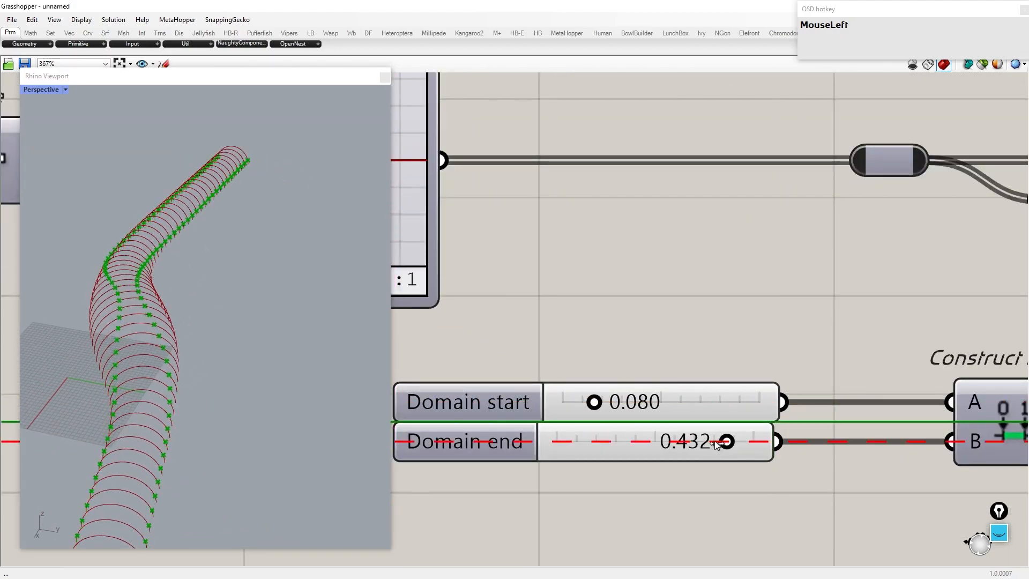
left_click_drag(630, 449, 715, 447)
Step: Add a Shatter component next to Evaluate Curve
scroll(628, 399, "down", 9)
right_click_drag(832, 323, 578, 323)
scroll(674, 308, "up", 3)
double_click(681, 313)
type("s")
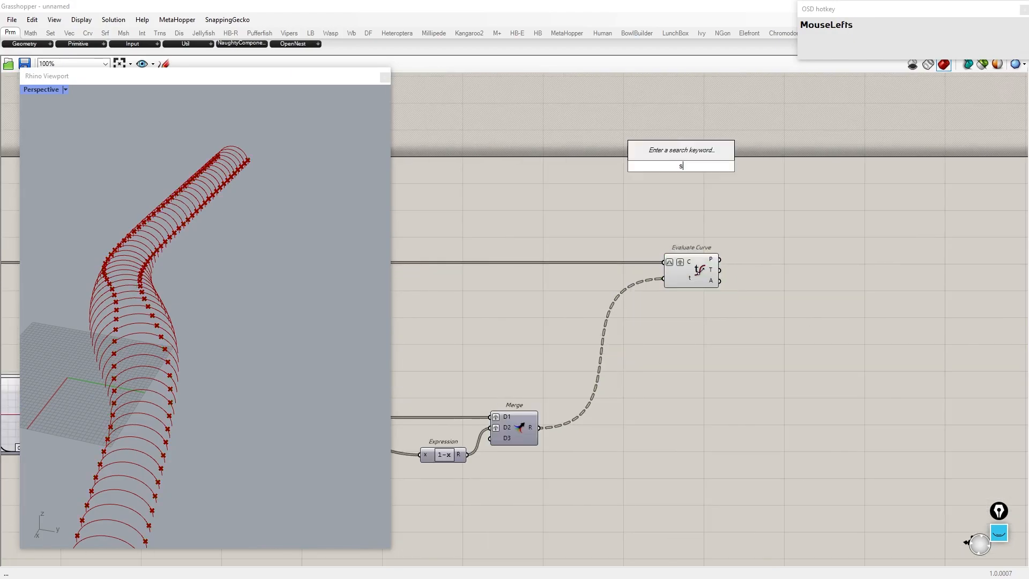
type("hatter")
key("Return")
scroll(680, 316, "up", 2)
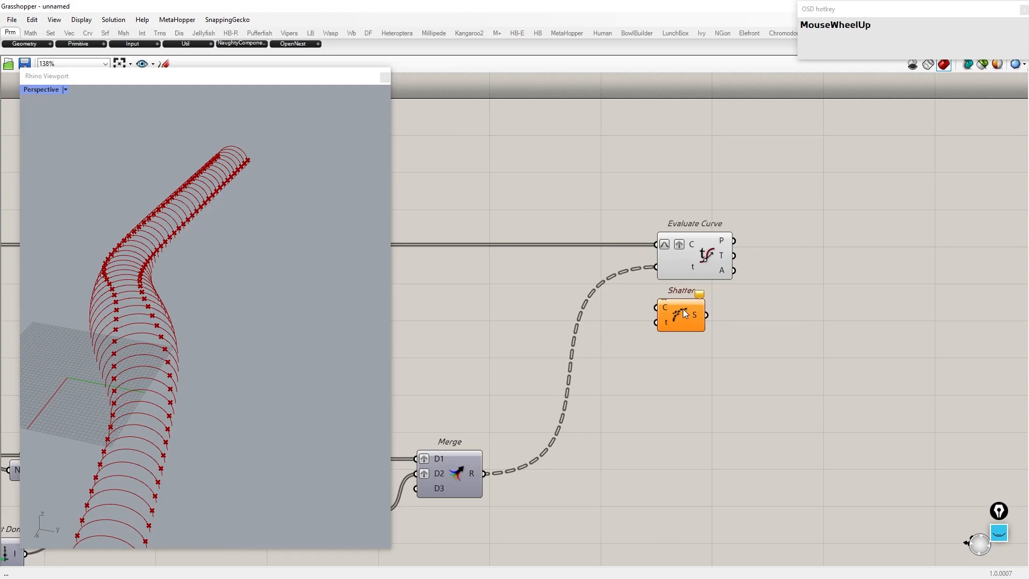
Step: Feed the arch curves into Shatter with a grafted curve input, and the Merge result into its parameters
left_click(657, 262)
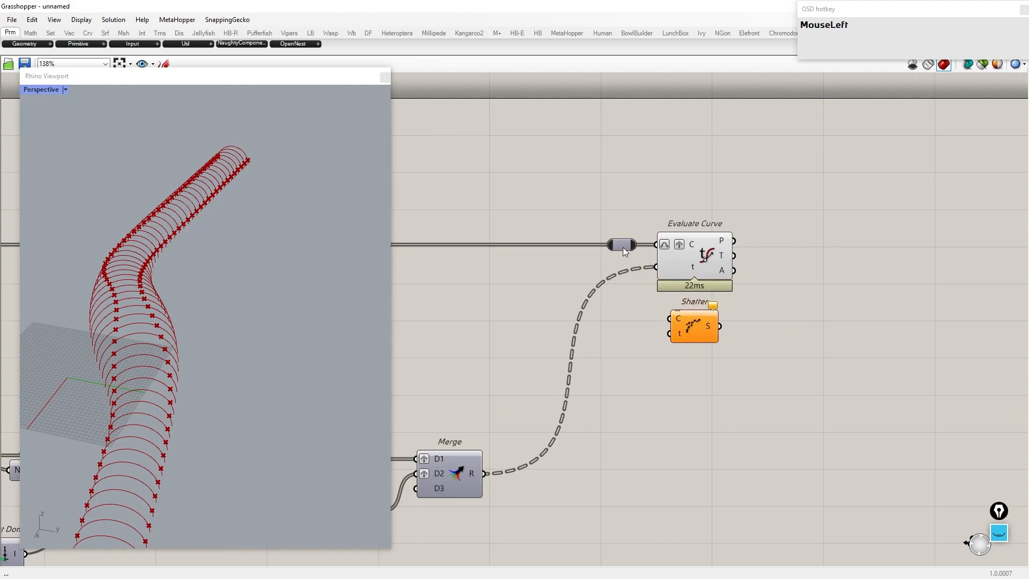
left_click_drag(686, 320, 702, 346)
right_click(692, 344)
left_click(734, 459)
right_click(707, 342)
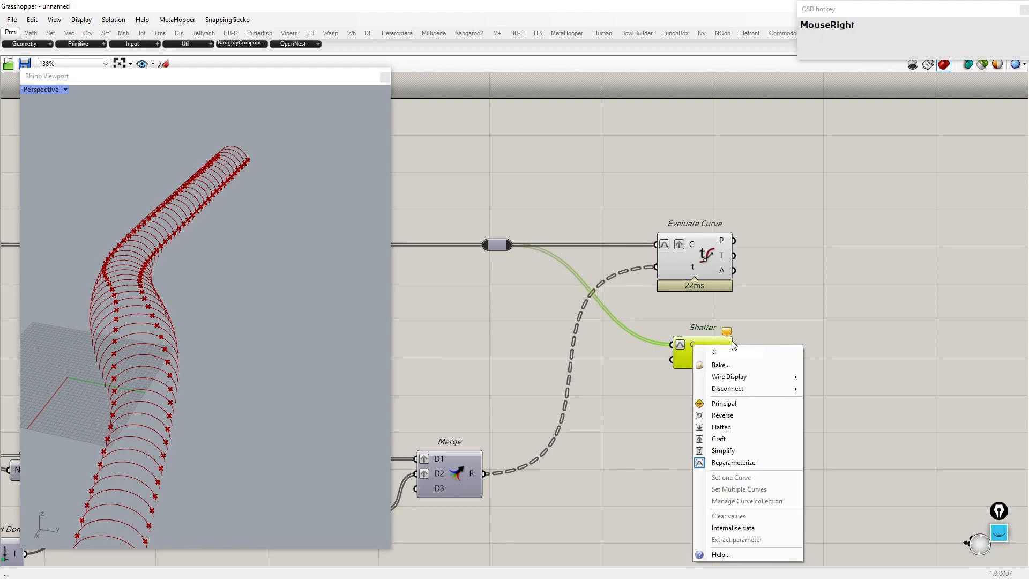
left_click(728, 438)
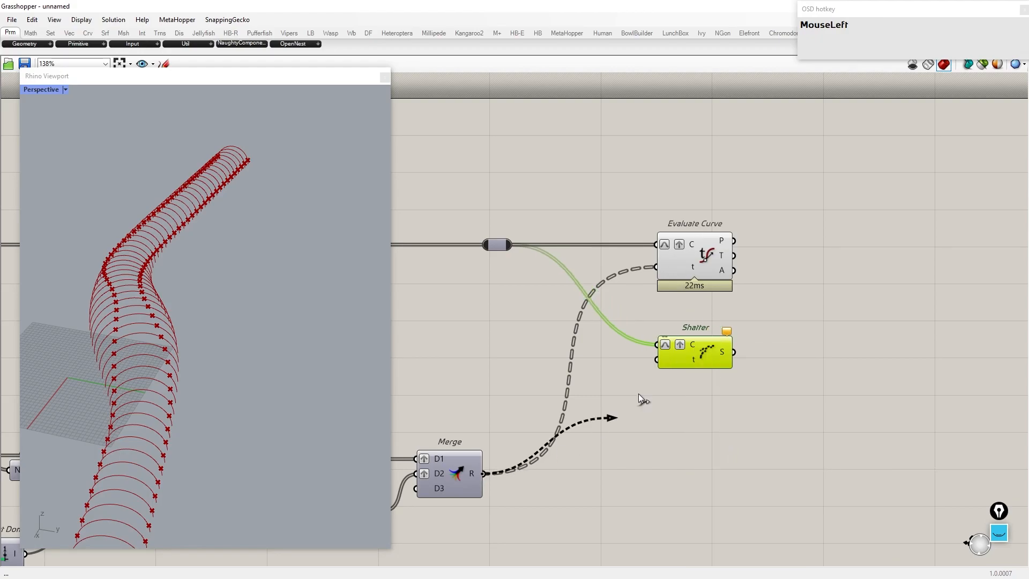
left_click_drag(666, 366, 666, 366)
left_click_drag(719, 350, 733, 349)
right_click_drag(822, 341, 670, 333)
left_click_drag(566, 349, 552, 350)
Step: Add a Cull Index component fed by the Shatter segments, with a panel setting the index to 1
double_click(742, 357)
type("cu")
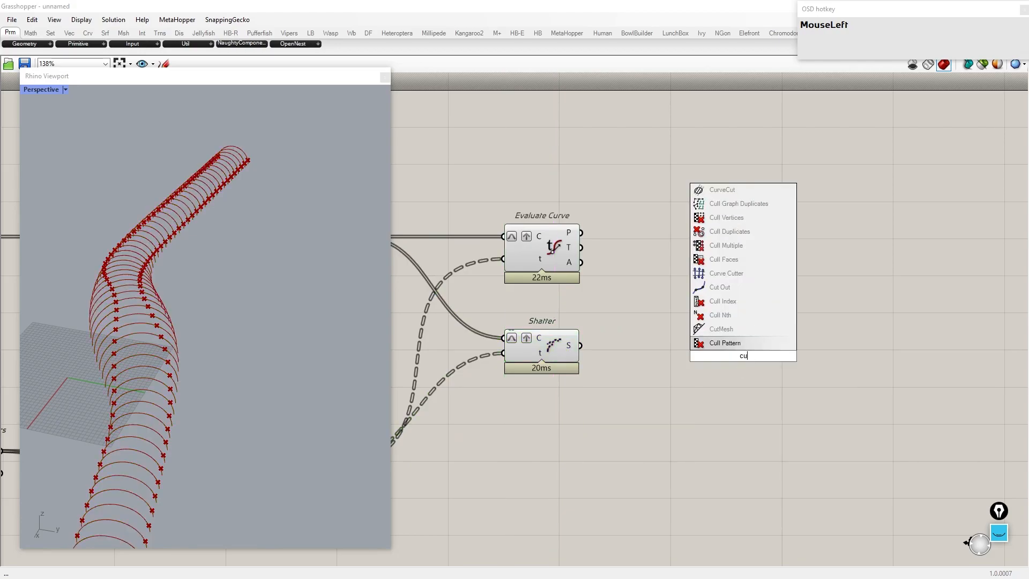
type("ll index")
key("Return")
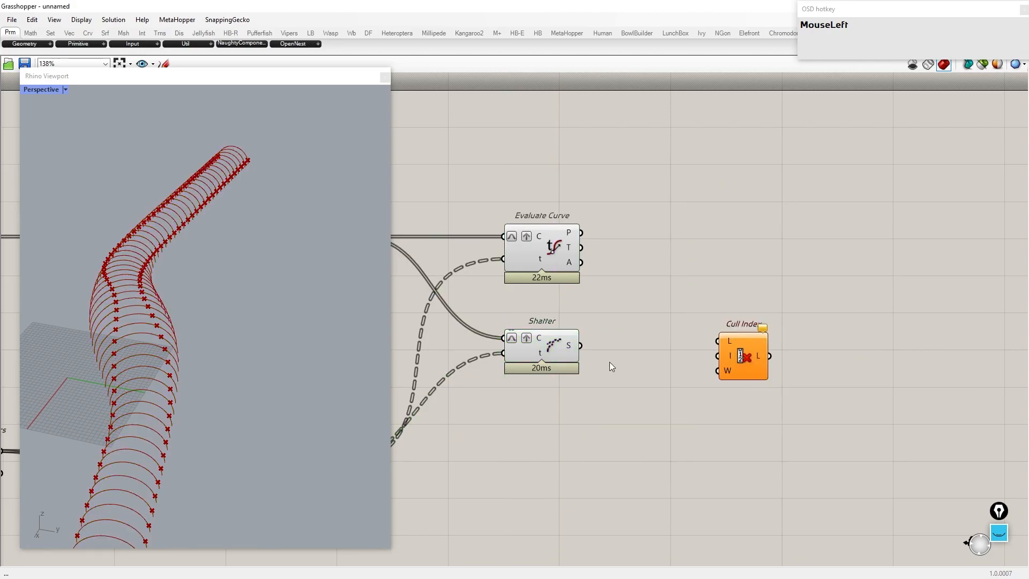
left_click_drag(684, 332, 718, 341)
left_click_drag(764, 350, 824, 354)
double_click(712, 376)
type("//1")
key("Return")
left_click_drag(723, 376, 779, 361)
Step: Add a Loft component after the Cull Index
scroll(765, 356, "down", 7)
left_click_drag(736, 486, 33, 203)
middle_click(492, 306)
left_click(531, 270)
right_click_drag(78, 340, 101, 318)
scroll(102, 320, "up", 3)
right_click_drag(185, 292, 212, 285)
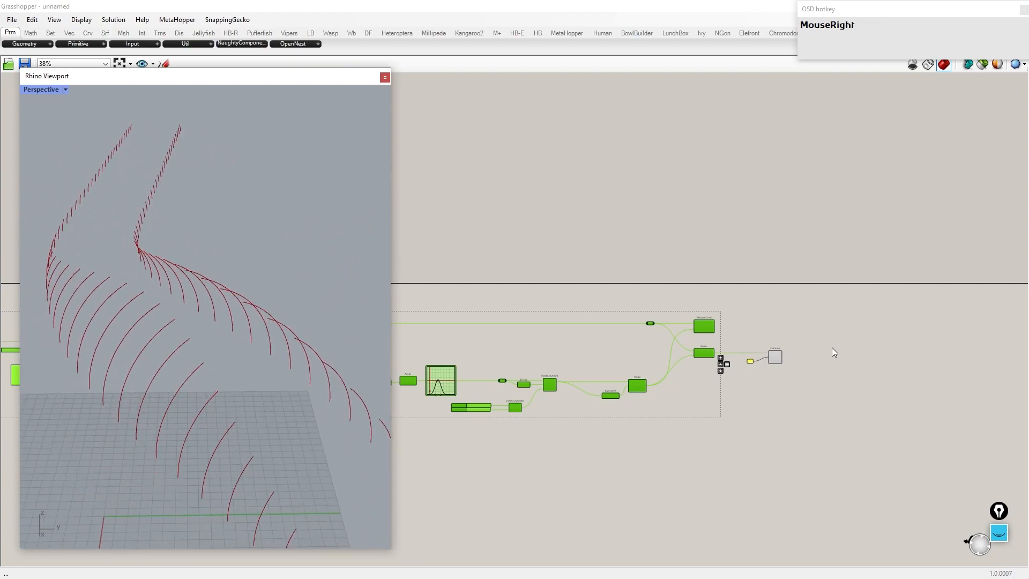
scroll(900, 381, "up", 5)
left_click(690, 331)
type("loft")
key("Return")
left_click_drag(664, 324, 776, 326)
Step: Insert a Flip Matrix component and connect its output to the Loft curves input
scroll(642, 313, "up", 1)
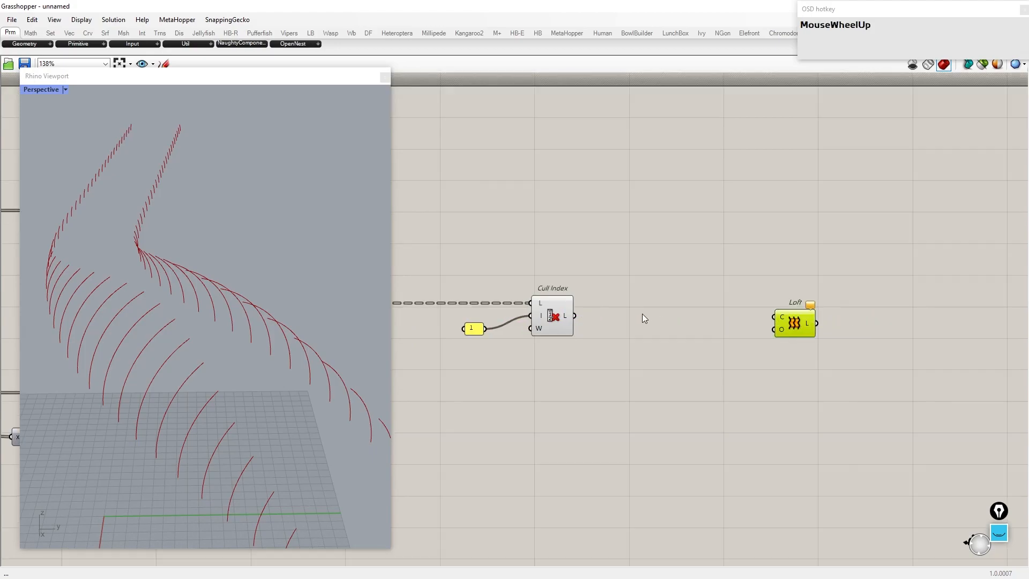
scroll(644, 318, "up", 1)
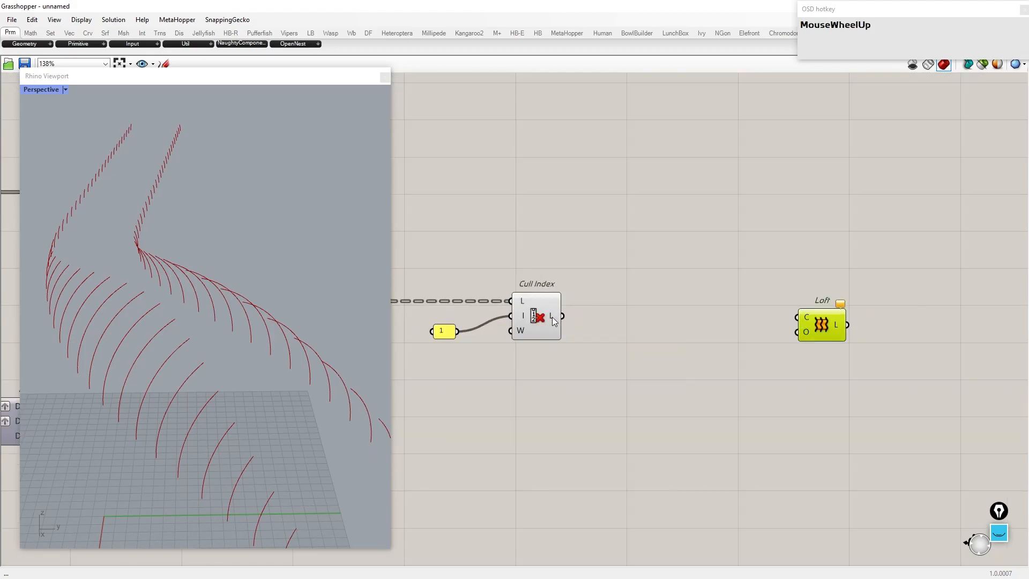
double_click(656, 327)
type("flip matrix")
key("Return")
left_click_drag(657, 328, 797, 317)
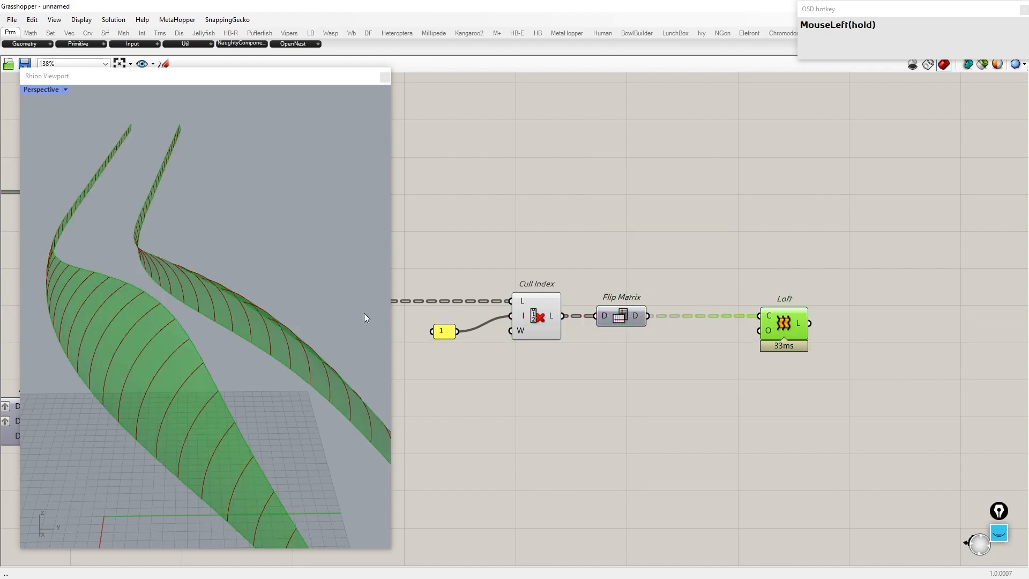
Step: Rewire the Cull Index output and Flip Matrix into the Loft curves input
scroll(166, 320, "down", 2)
right_click_drag(166, 320, 225, 317)
left_click_drag(636, 315, 628, 398)
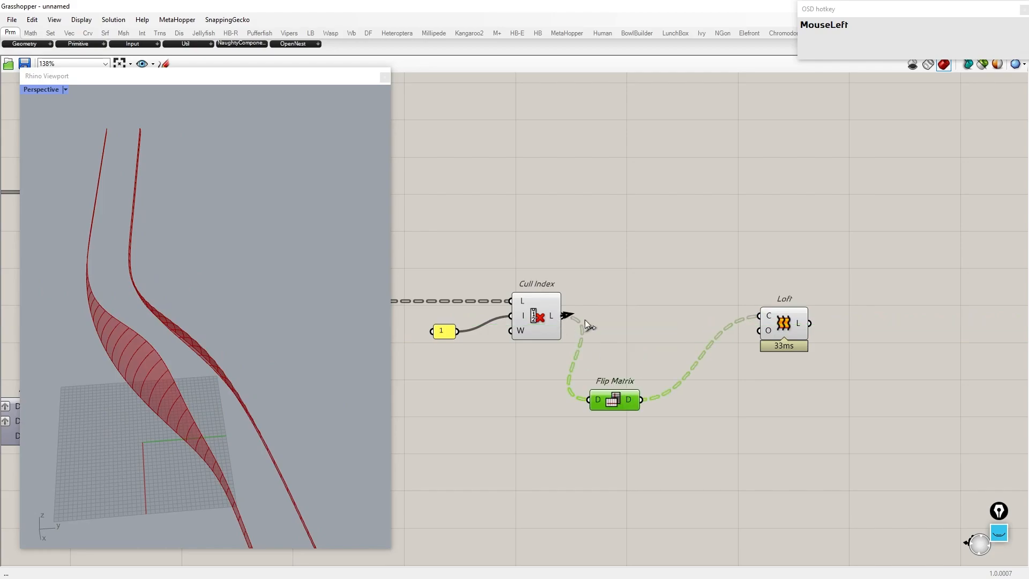
left_click_drag(567, 318, 764, 325)
left_click_drag(642, 400, 641, 317)
Step: Add an Isotrim (SubSrf) component and feed the lofted surfaces into it
scroll(699, 307, "down", 5)
left_click_drag(700, 408, 22, 214)
middle_click(558, 230)
right_click_drag(242, 278, 121, 301)
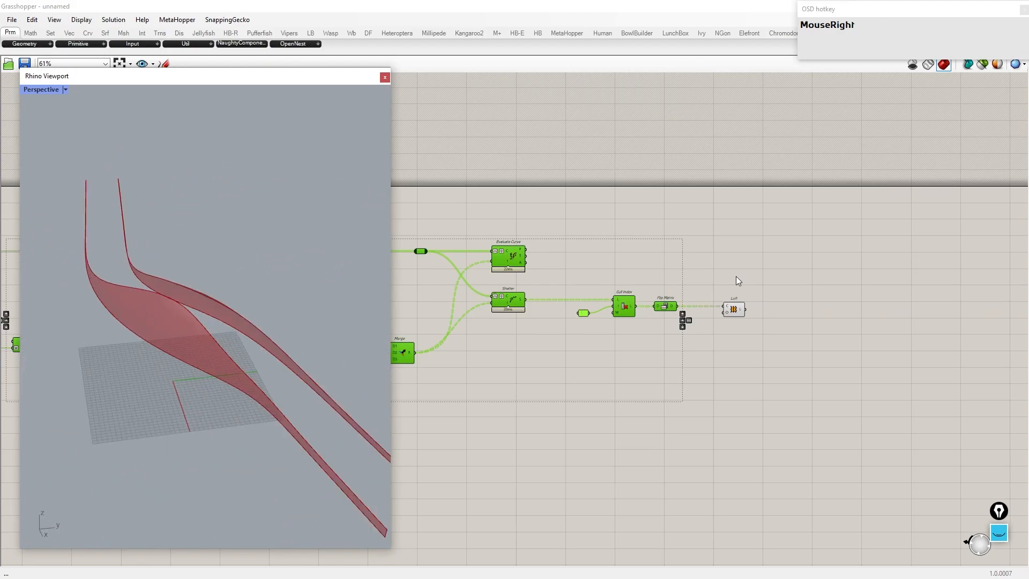
right_click_drag(836, 311, 721, 304)
scroll(721, 303, "up", 5)
left_click_drag(499, 298, 637, 297)
scroll(636, 292, "down", 3)
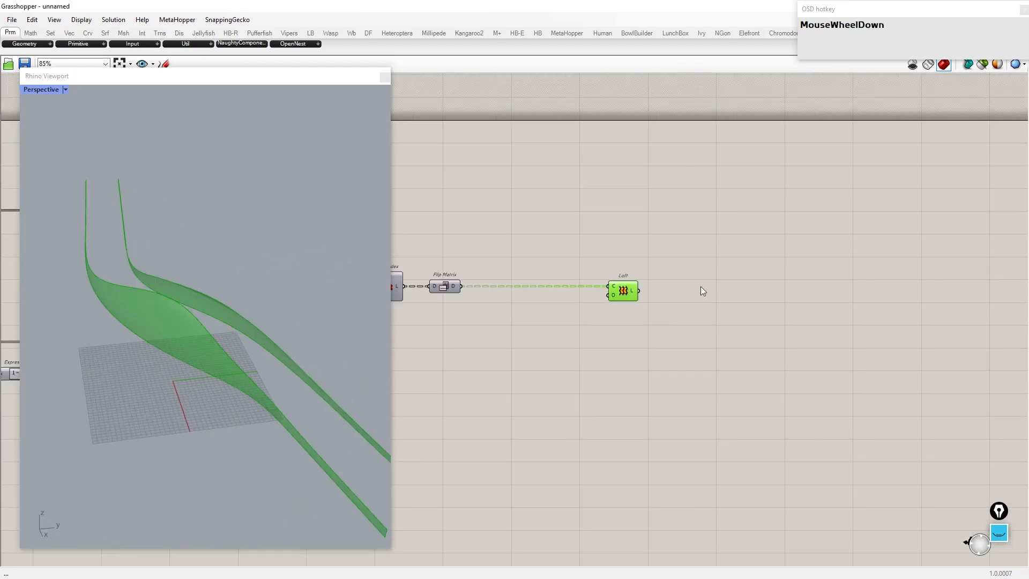
scroll(713, 297, "up", 2)
double_click(713, 297)
type("subsrf")
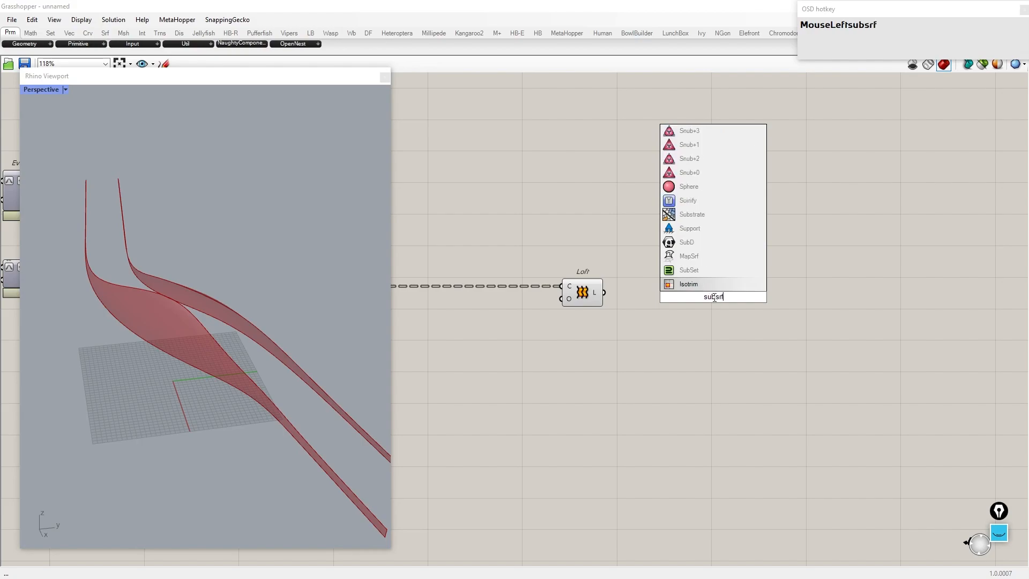
key("Return")
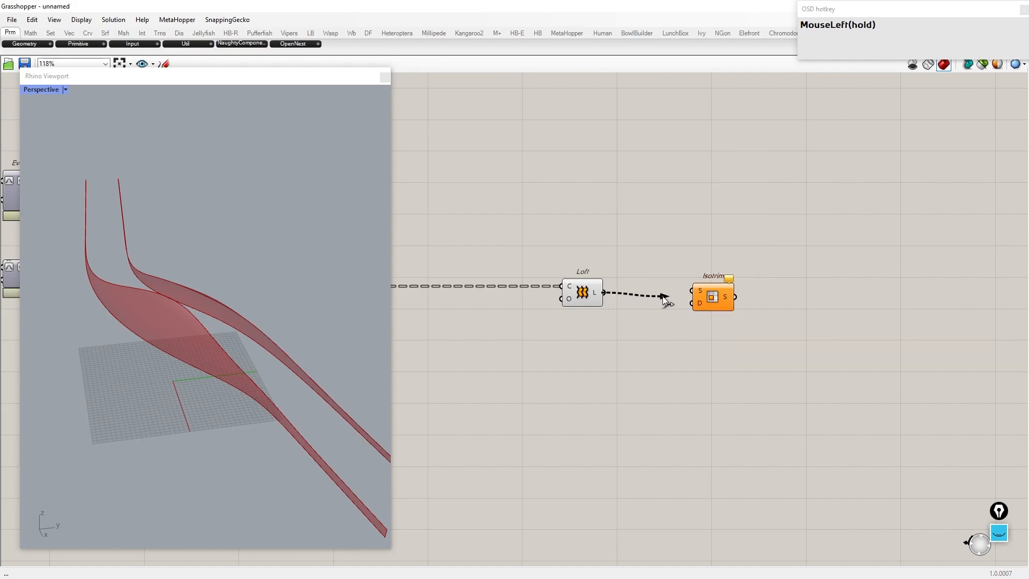
left_click_drag(712, 300, 926, 296)
Step: Add a Gene Pool component, enlarge it, and open its editor
right_click_drag(755, 320, 702, 256)
left_click_drag(529, 224, 493, 223)
right_click_drag(627, 362, 772, 269)
double_click(690, 283)
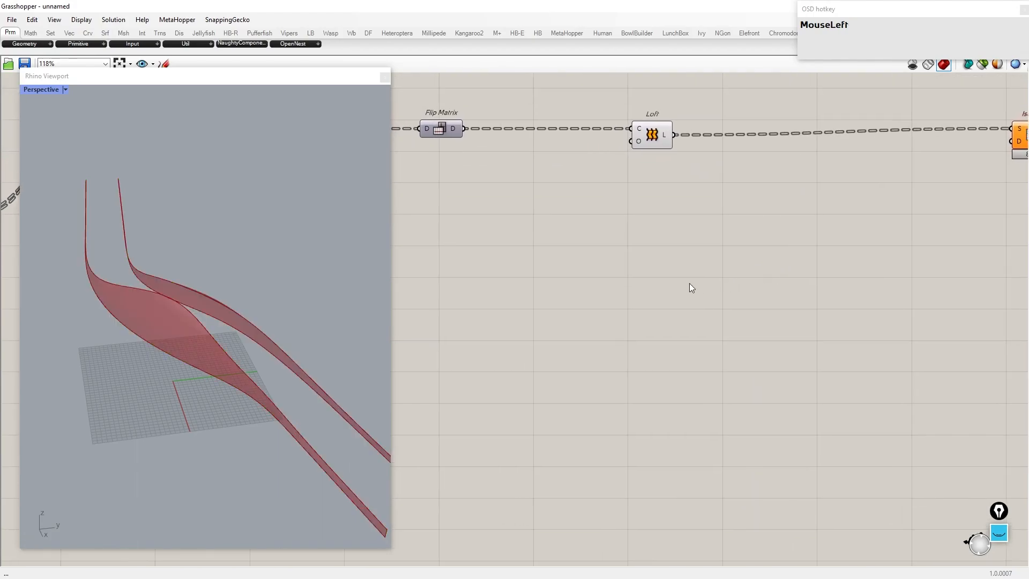
type("geen pool")
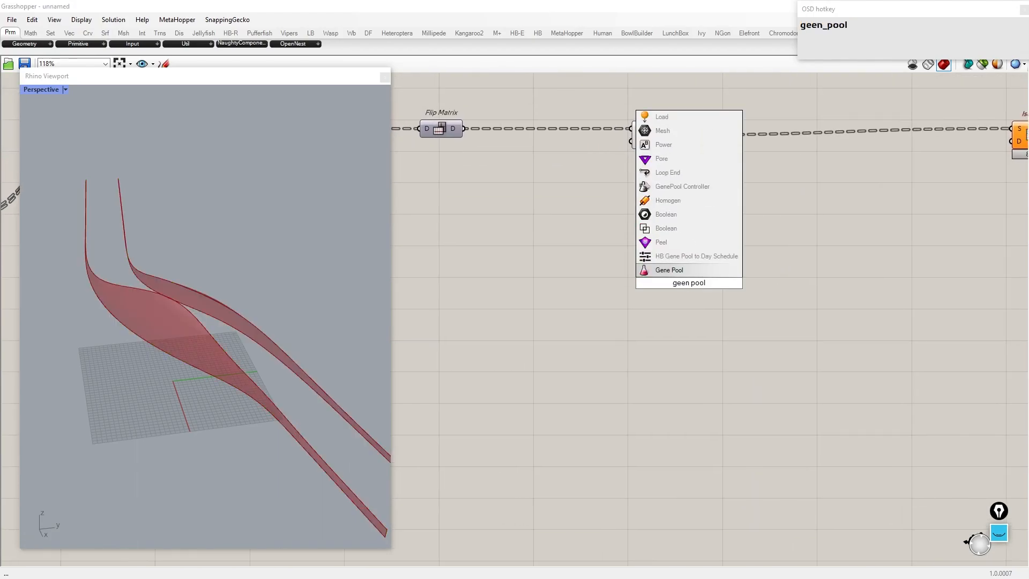
key("Return")
left_click_drag(654, 310, 654, 409)
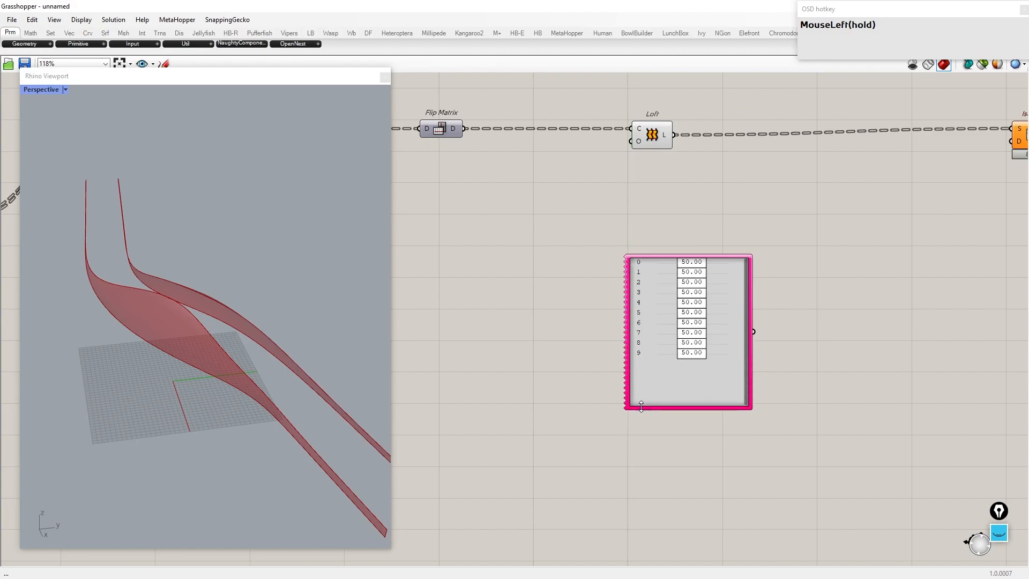
left_click(612, 329)
scroll(605, 261, "up", 2)
right_click(606, 261)
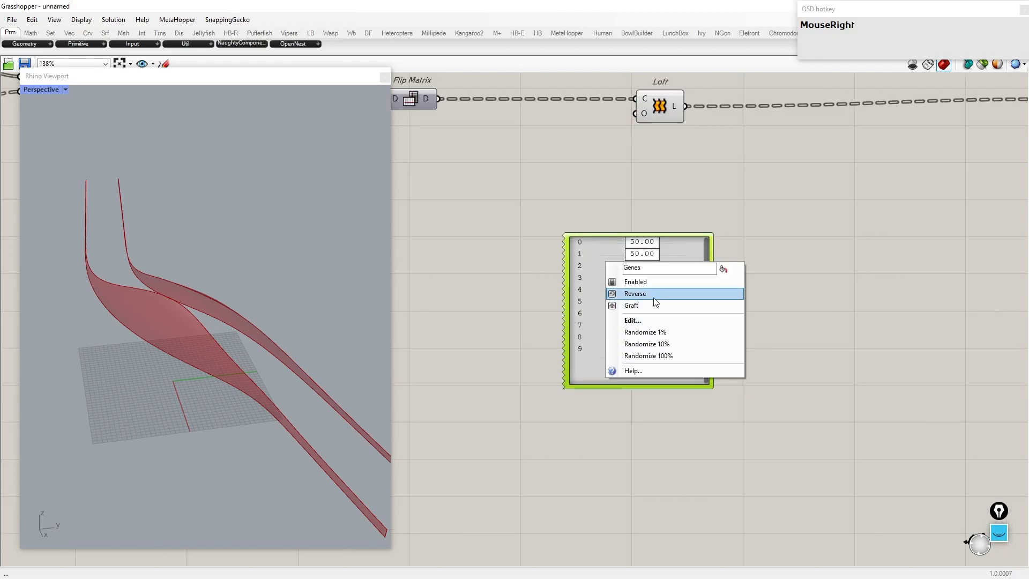
left_click(646, 320)
Step: Configure the Gene Pool to 6 genes with 4 decimals and a maximum of 1
double_click(621, 287)
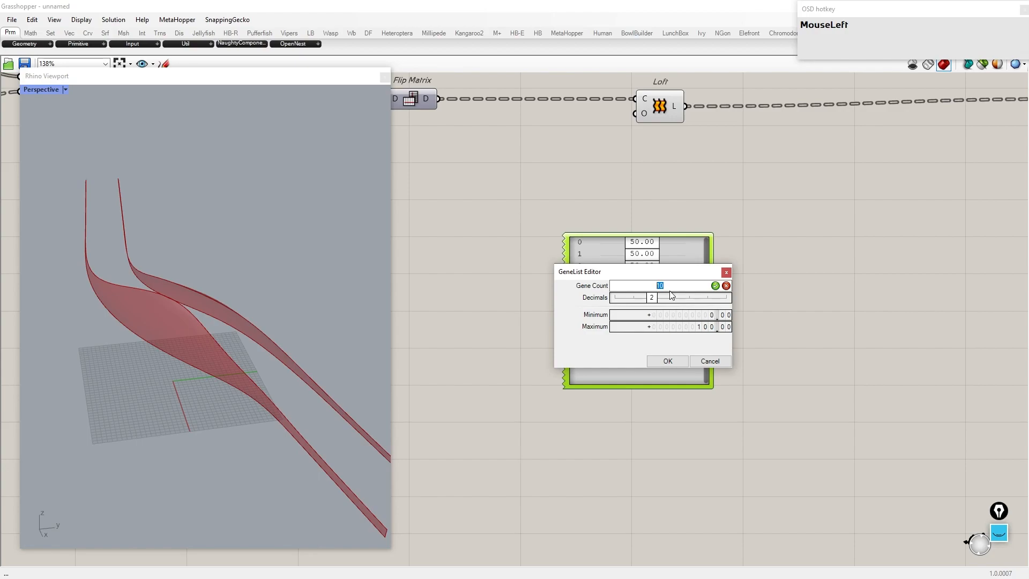
left_click_drag(654, 300, 655, 328)
double_click(684, 328)
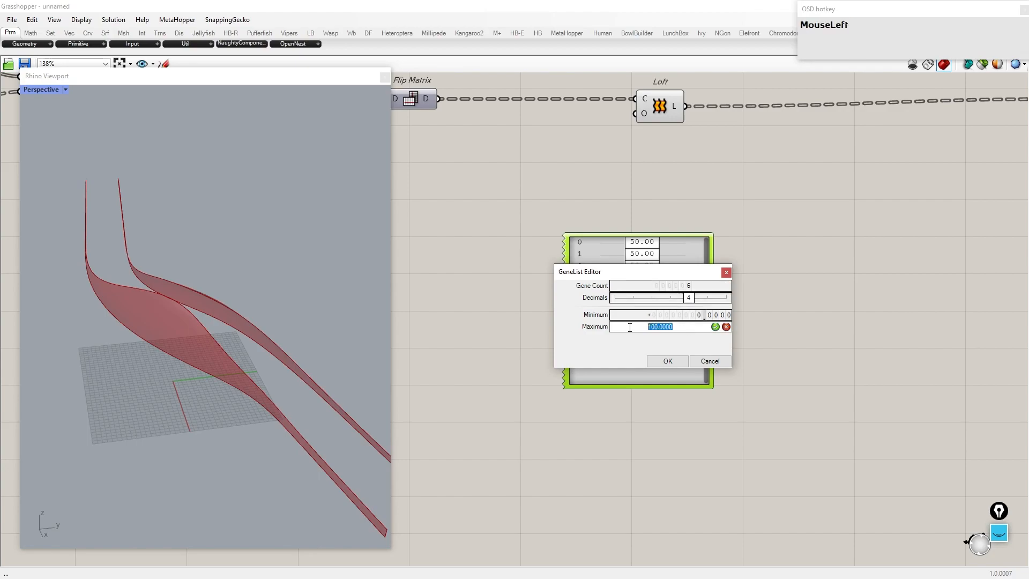
left_click(674, 360)
Step: Set the gene values to about 0, 0.1456, 0.3374, 0.7568, 0.8544 and 1
left_click_drag(619, 386, 622, 360)
right_click_drag(570, 258, 451, 287)
scroll(451, 287, "up", 4)
left_click_drag(613, 268, 809, 369)
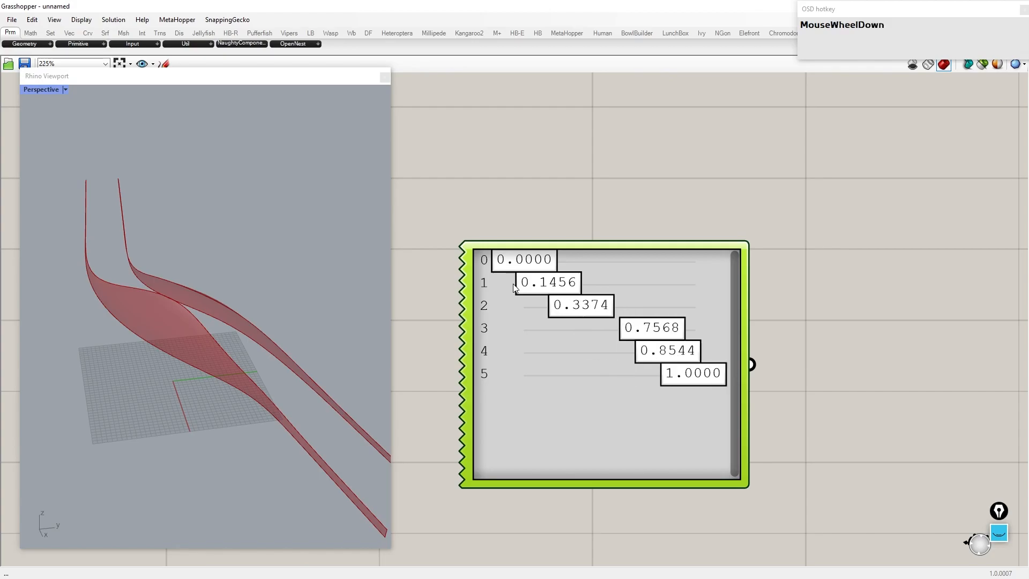
Step: Add a Consecutive Domains component fed by the Gene Pool values
scroll(514, 288, "down", 3)
double_click(744, 292)
type("consec")
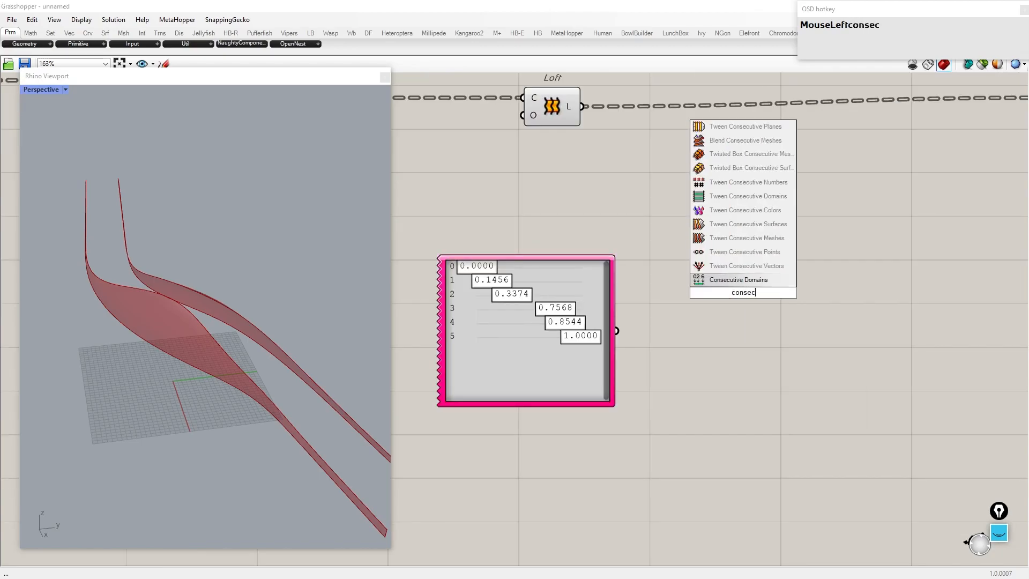
key("Return")
left_click_drag(744, 292, 754, 320)
Step: Preview the Consecutive Domains output in a panel and invert its additive input
double_click(872, 321)
type("//")
key("Return")
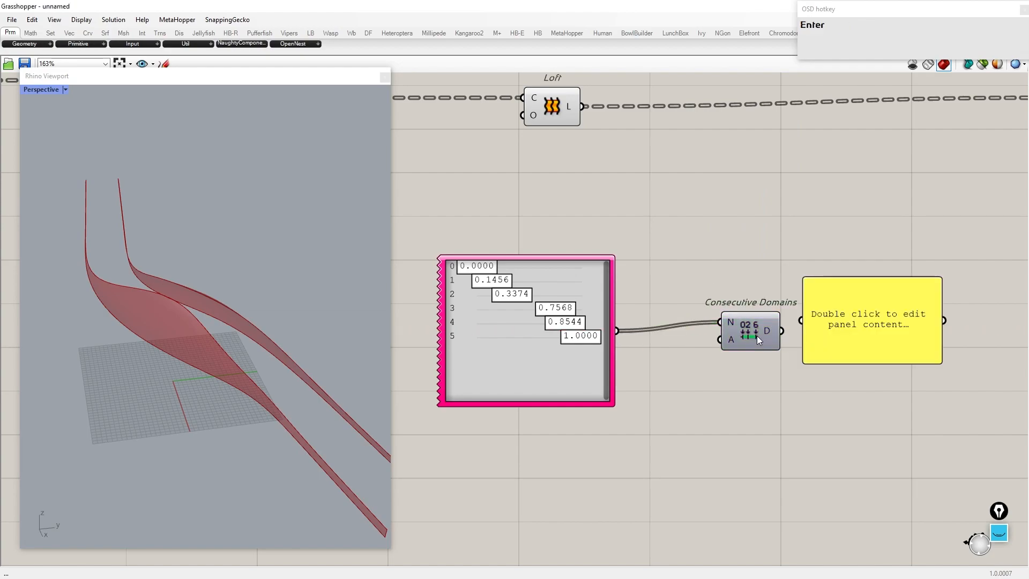
left_click_drag(815, 310, 811, 317)
left_click_drag(809, 329, 836, 340)
left_click_drag(879, 375, 826, 426)
left_click_drag(731, 334, 692, 342)
right_click(701, 347)
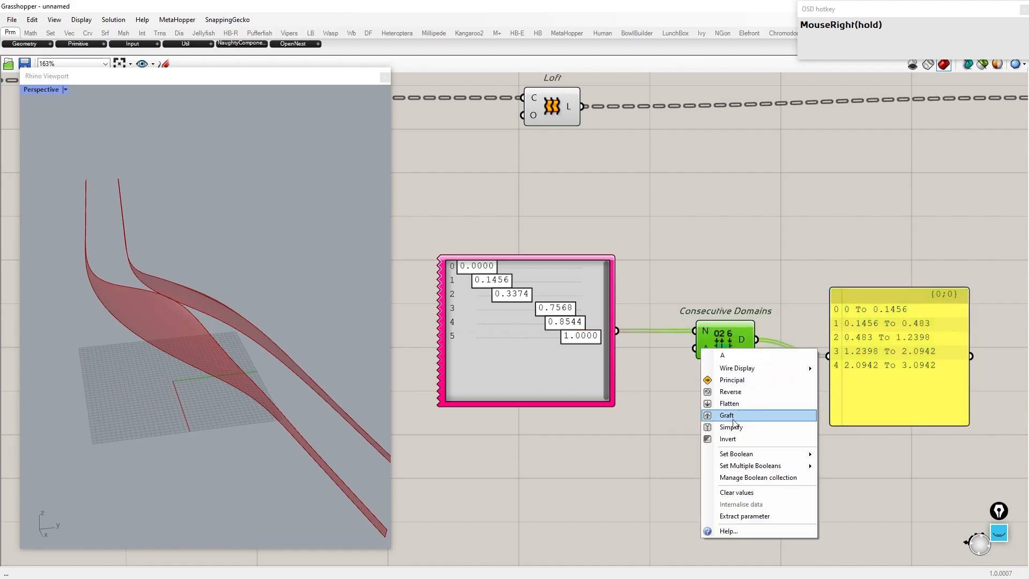
left_click(741, 440)
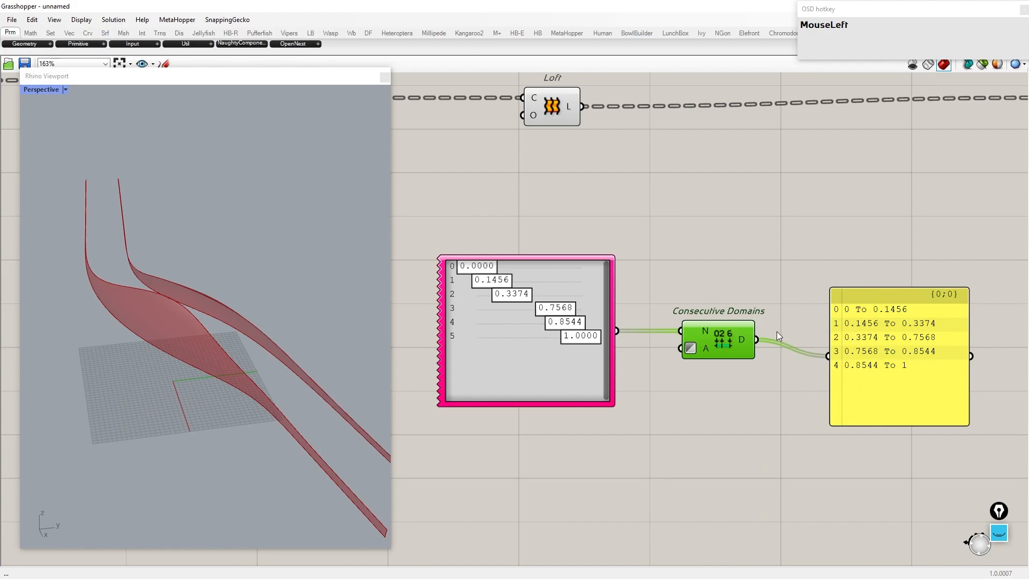
Step: Delete the domain preview panel and add a Construct Domain² component fed by the Consecutive Domains output
left_click(833, 308)
key("Delete")
scroll(714, 349, "down", 3)
right_click_drag(812, 342, 713, 356)
scroll(712, 349, "up", 1)
double_click(712, 348)
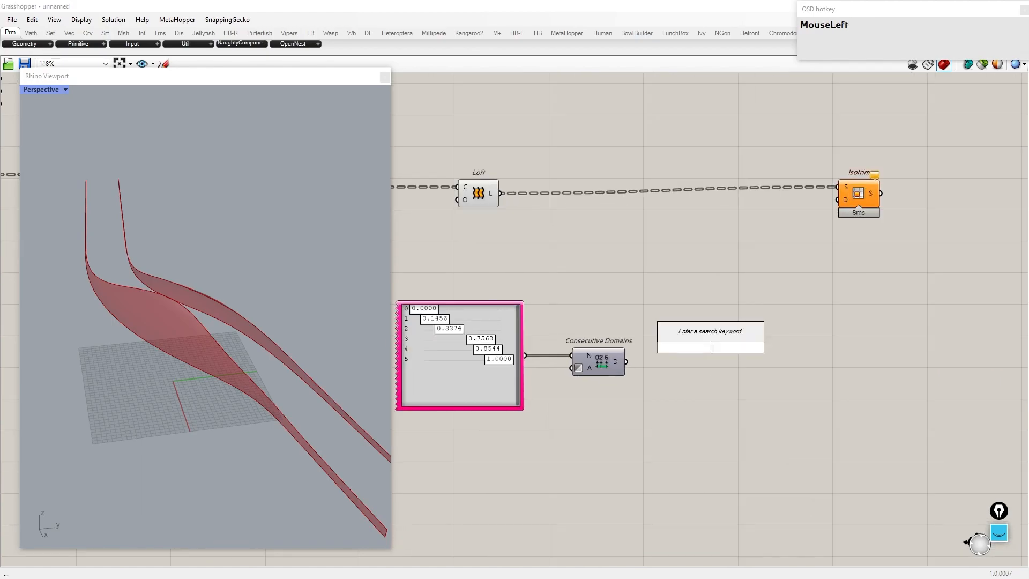
type("construct doma")
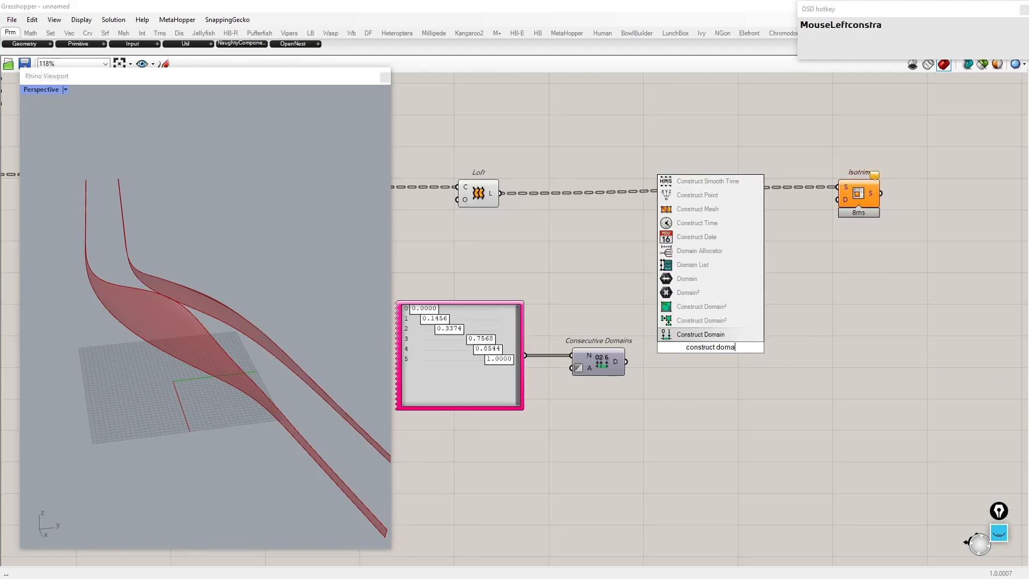
key("Up")
key("Return")
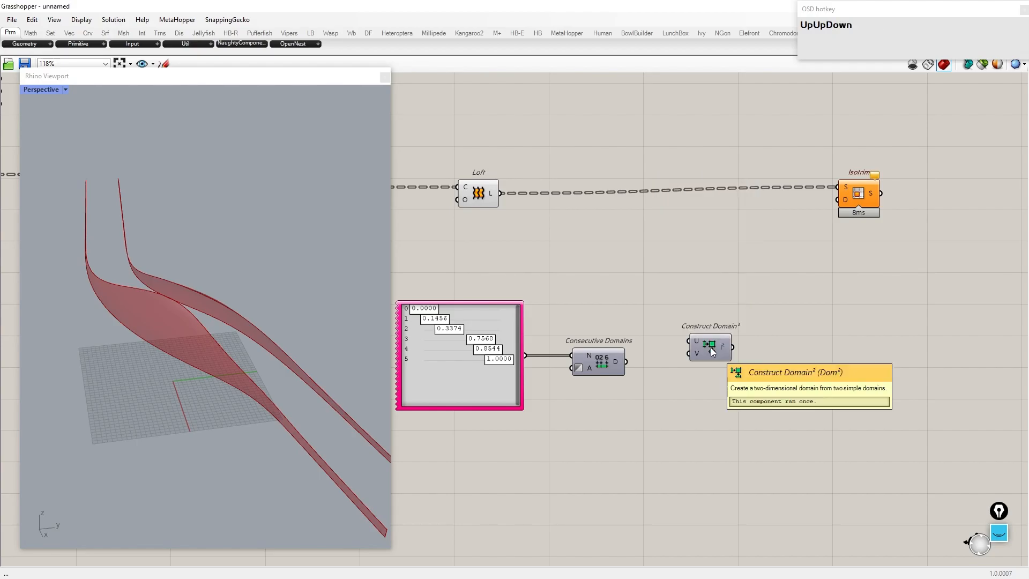
left_click_drag(693, 340, 700, 360)
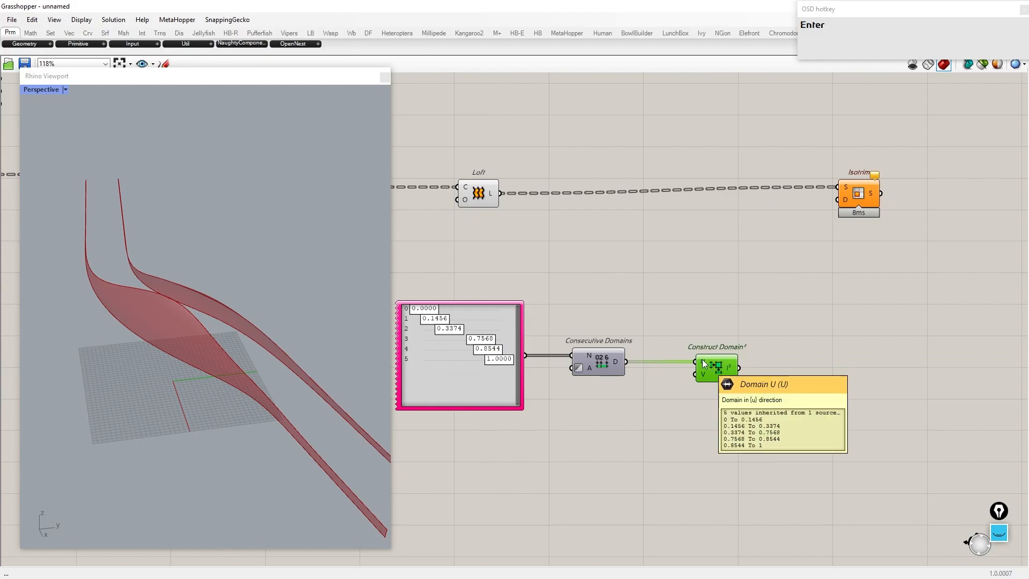
Step: Connect the Construct Domain² output to the Isotrim domain input and enable the Isotrim component
left_click_drag(738, 368, 847, 199)
right_click(848, 191)
left_click(880, 305)
left_click_drag(787, 458, 481, 262)
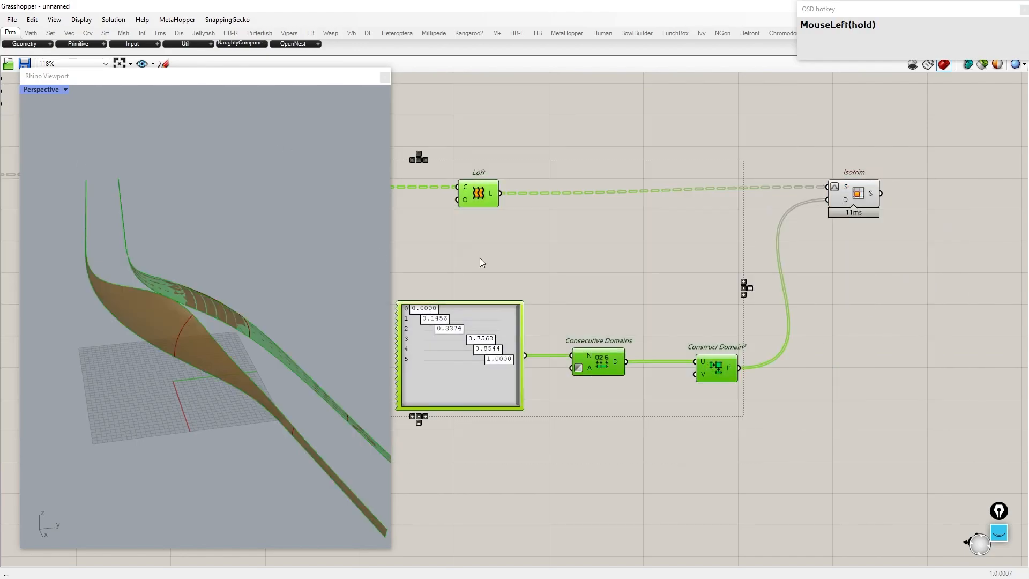
Step: Move the second gene to about 0.2952 and undo the change
middle_click_drag(177, 274, 279, 285)
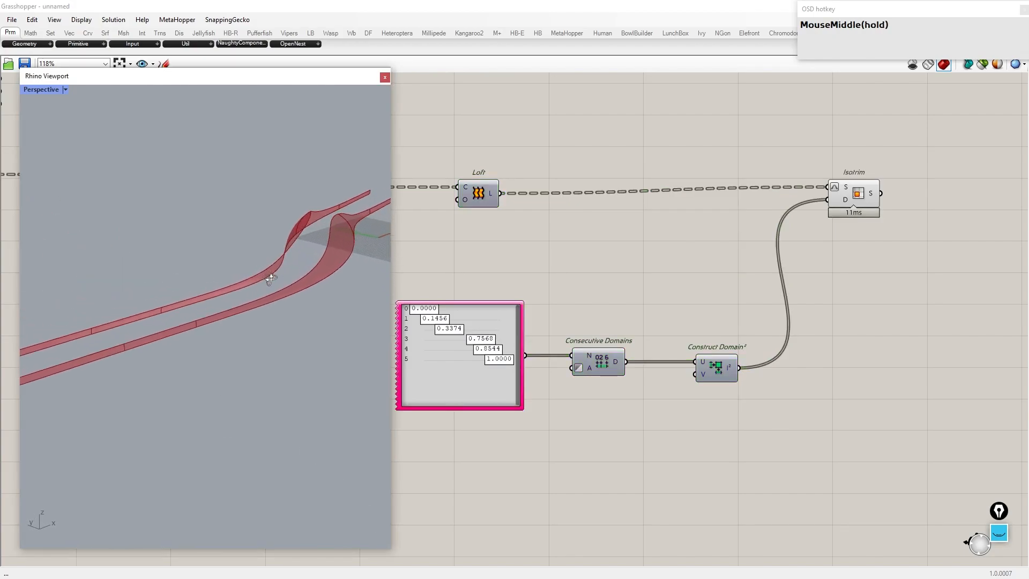
scroll(279, 285, "down", 5)
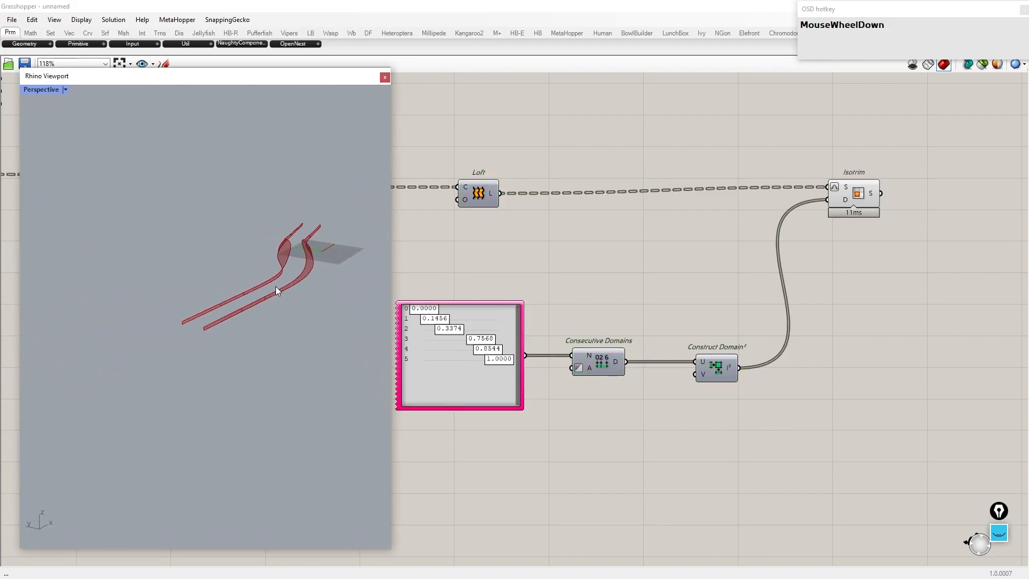
scroll(289, 300, "up", 3)
scroll(551, 338, "down", 2)
scroll(554, 279, "up", 5)
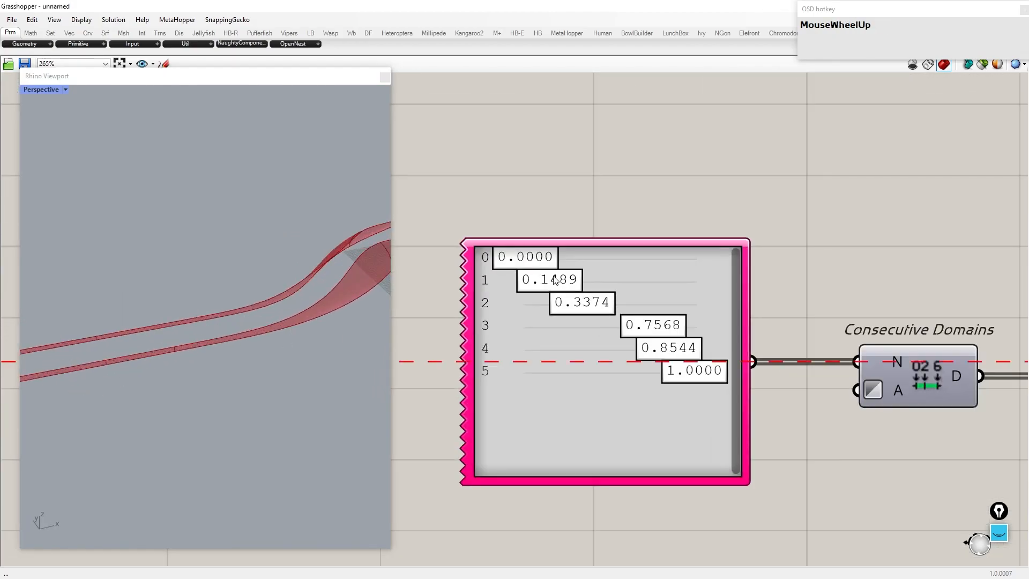
left_click_drag(554, 280, 580, 279)
scroll(279, 298, "down", 4)
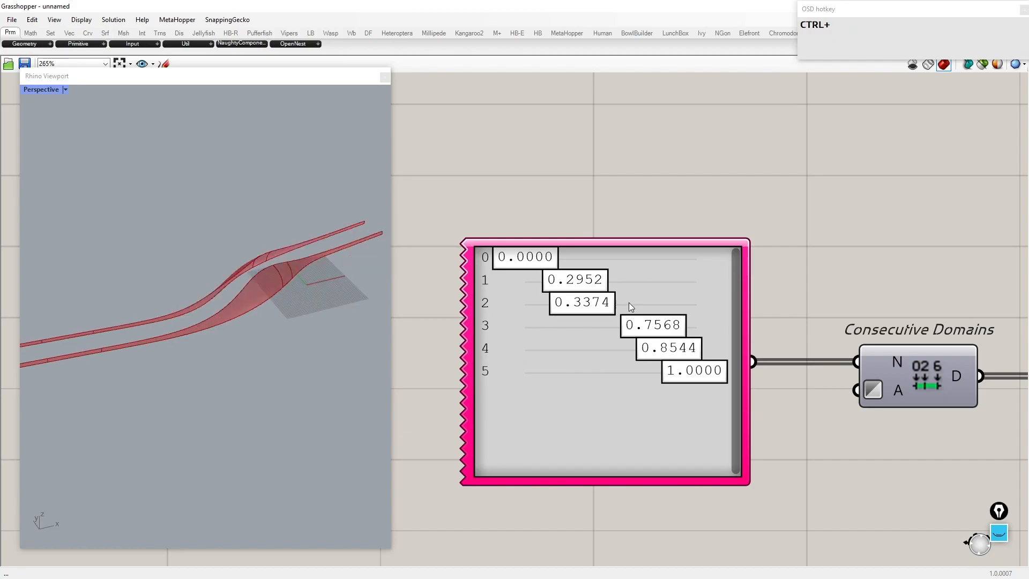
key("ctrl+z")
Step: Adjust the Gene Pool values to about 0, 0.2727, 0.3181, 0.5101, 0.5725 and 1
right_click_drag(268, 285, 50, 277)
scroll(453, 237, "up", 2)
scroll(170, 290, "up", 4)
right_click_drag(171, 290, 130, 294)
scroll(130, 295, "down", 2)
scroll(631, 325, "up", 1)
left_click_drag(607, 303, 609, 349)
scroll(212, 268, "up", 5)
scroll(627, 332, "down", 5)
scroll(269, 248, "up", 5)
scroll(661, 325, "up", 4)
scroll(660, 325, "up", 1)
left_click_drag(690, 368, 631, 374)
scroll(291, 367, "up", 4)
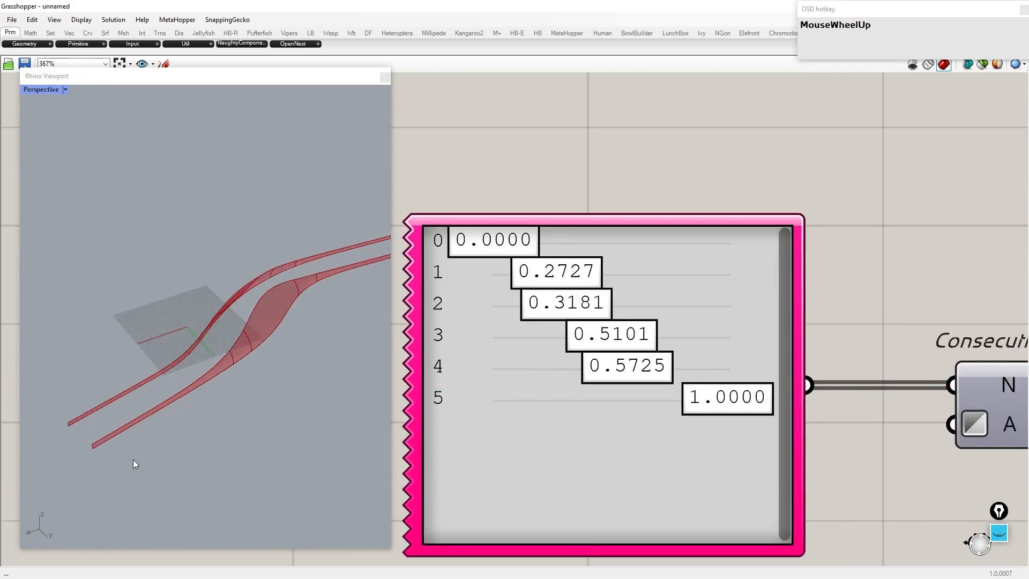
mouse_move(501, 244)
left_mouse_down()
mouse_move(514, 247)
mouse_move(503, 247)
left_mouse_up()
scroll(137, 354, "down", 6)
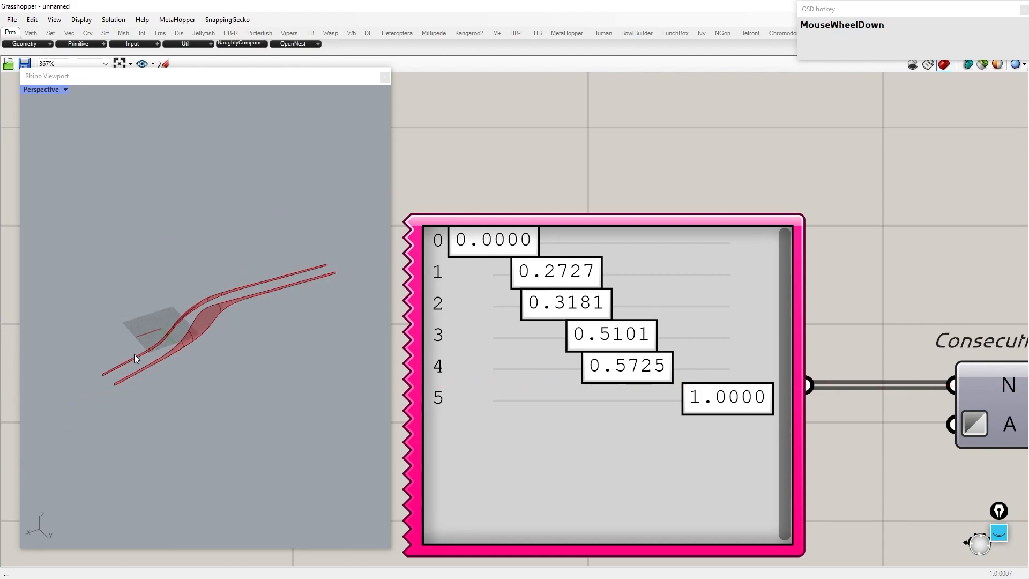
scroll(330, 254, "up", 6)
scroll(417, 243, "up", 3)
scroll(611, 239, "down", 6)
scroll(743, 346, "up", 1)
mouse_move(734, 337)
left_mouse_down()
mouse_move(674, 337)
mouse_move(751, 336)
left_mouse_up()
scroll(182, 356, "up", 3)
right_click_drag(182, 356, 190, 344)
scroll(667, 317, "down", 6)
Step: Add a List Item component and feed it the Isotrim surfaces
scroll(737, 279, "up", 3)
left_click(653, 288)
left_click(772, 295)
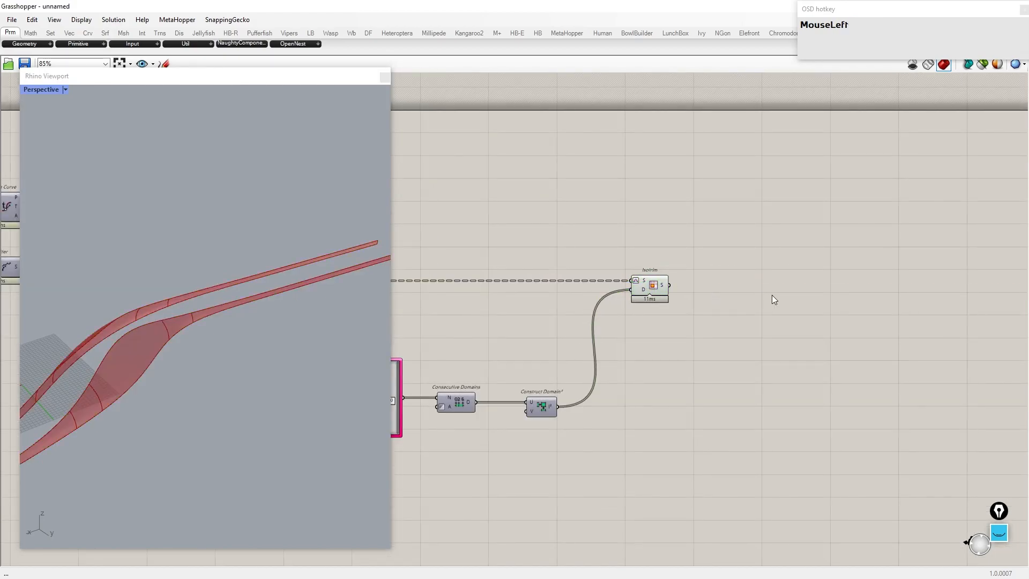
scroll(767, 292, "up", 2)
double_click(759, 287)
type("list it")
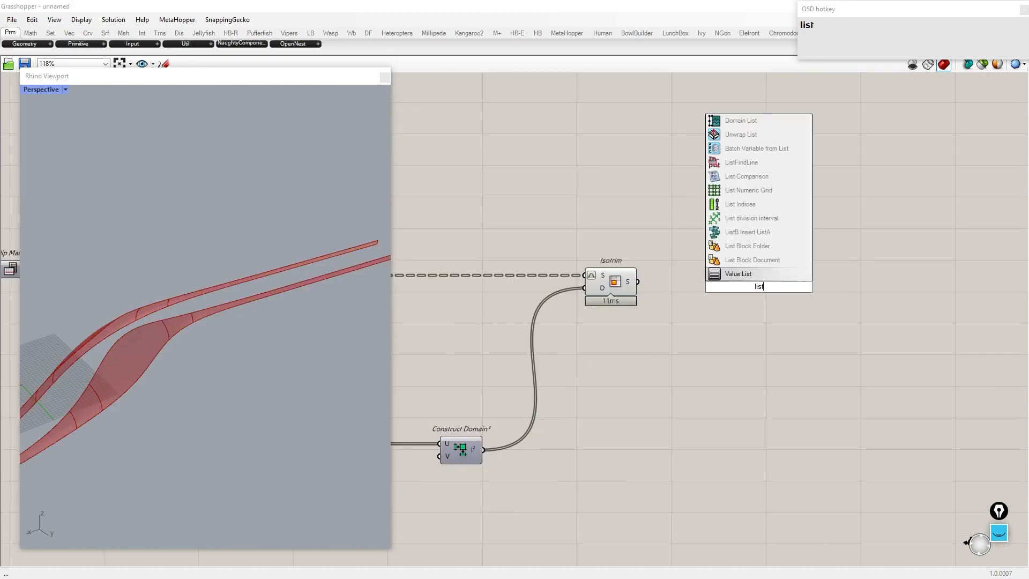
key("Return")
left_click_drag(638, 281, 719, 281)
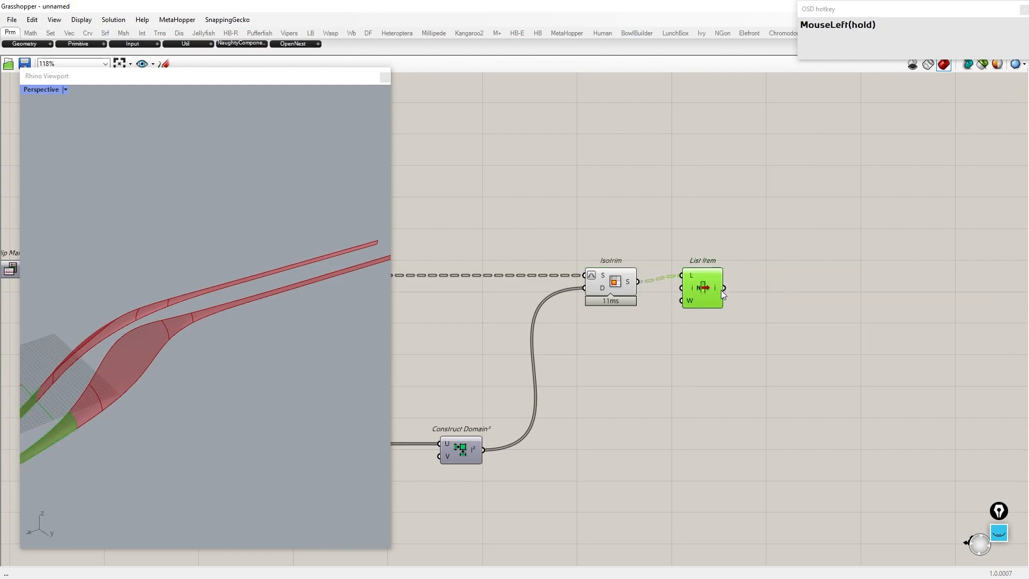
Step: Extend the List Item outputs to items i through +4
scroll(721, 289, "up", 5)
left_click(690, 332)
left_click(691, 333)
left_click(691, 334)
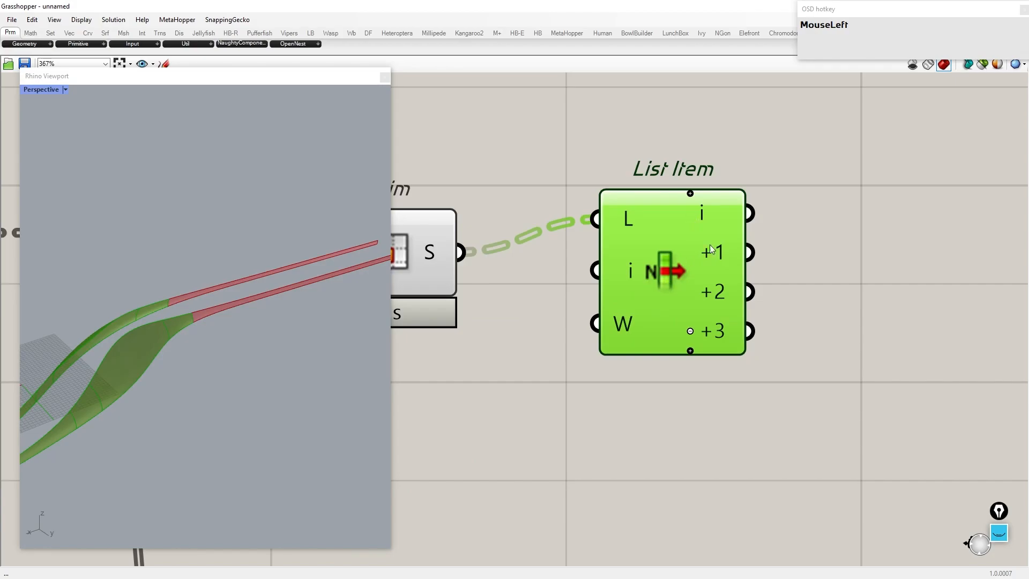
left_click(690, 351)
left_click_drag(652, 278, 631, 307)
scroll(631, 307, "down", 6)
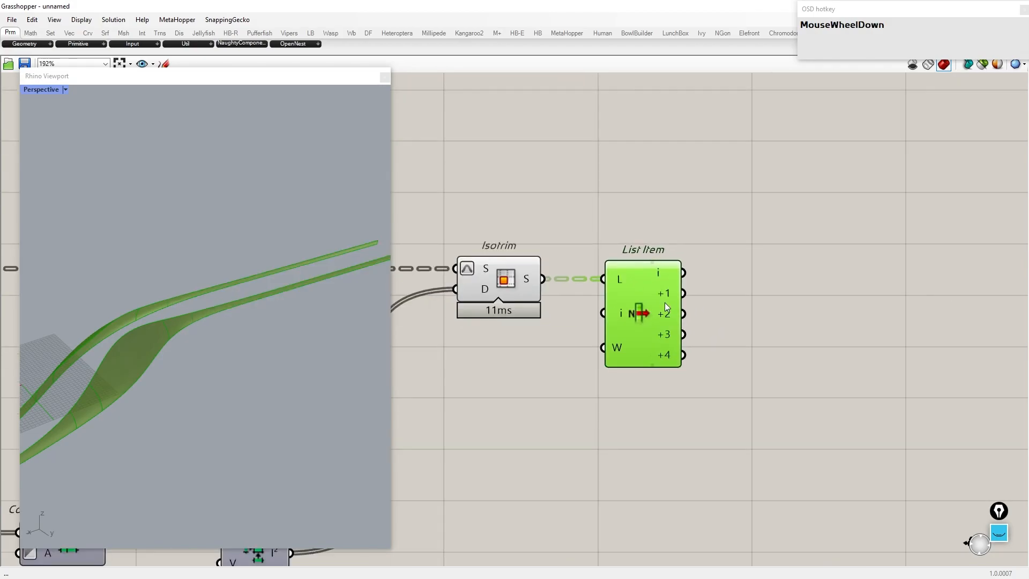
Step: Add a Merge component beside the List Item
left_click_drag(559, 510, 202, 155)
middle_click(632, 211)
left_click(666, 178)
scroll(729, 240, "up", 2)
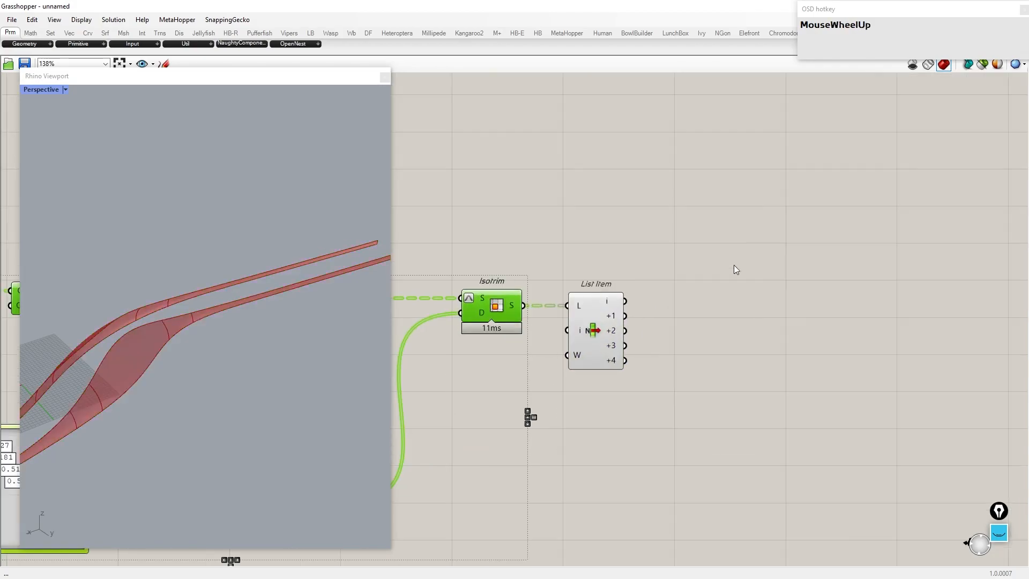
double_click(737, 283)
type("merge")
key("Return")
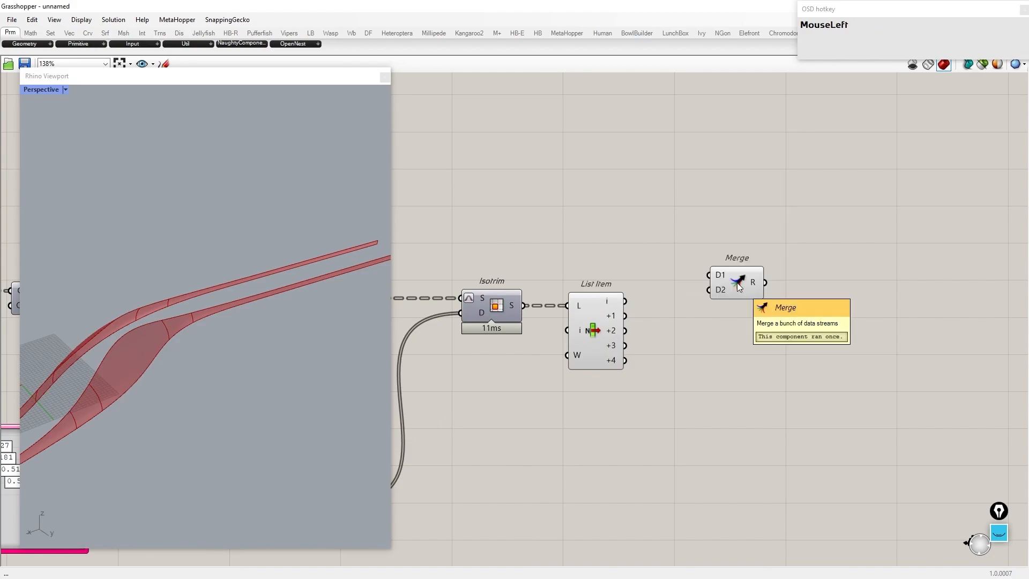
Step: Wire the List Item outputs into the Merge and duplicate the Merge for the remaining outputs
left_click_drag(626, 307, 716, 265)
left_click_drag(627, 360, 771, 432)
key("ctrl+c")
key("ctrl+v")
scroll(777, 442, "down", 4)
left_click_drag(796, 478, 752, 421)
left_click_drag(754, 418, 766, 481)
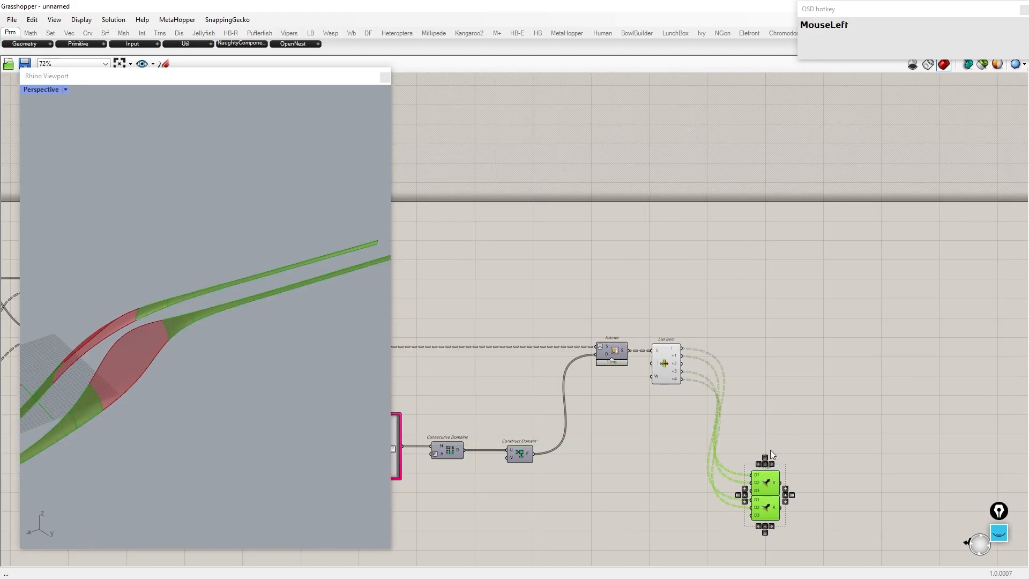
Step: Add a Surface parameter and connect the List Item +2 output to it
scroll(763, 352, "up", 4)
right_click_drag(763, 352, 685, 333)
double_click(717, 358)
type("surface")
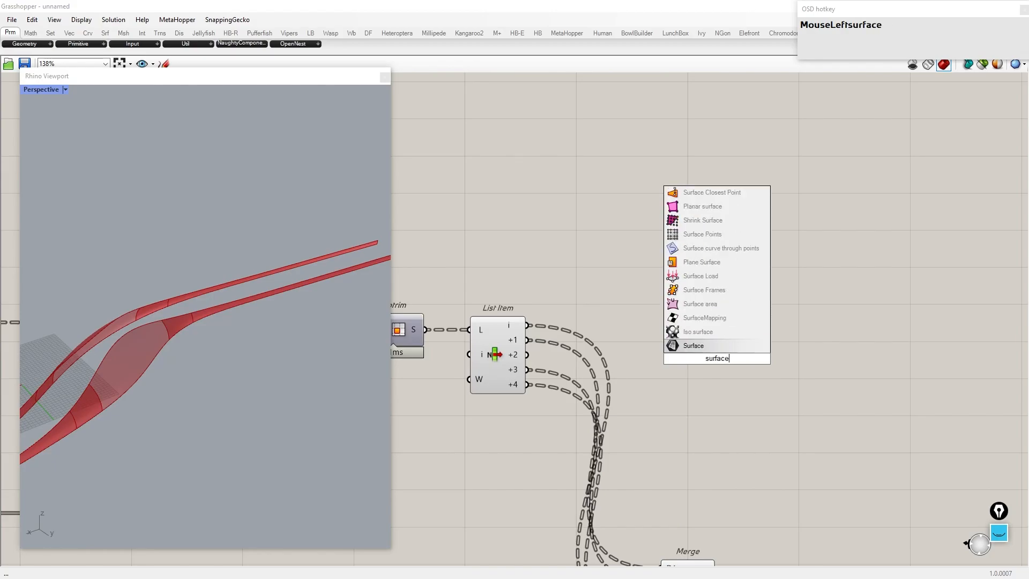
key("Return")
left_click_drag(678, 357, 697, 358)
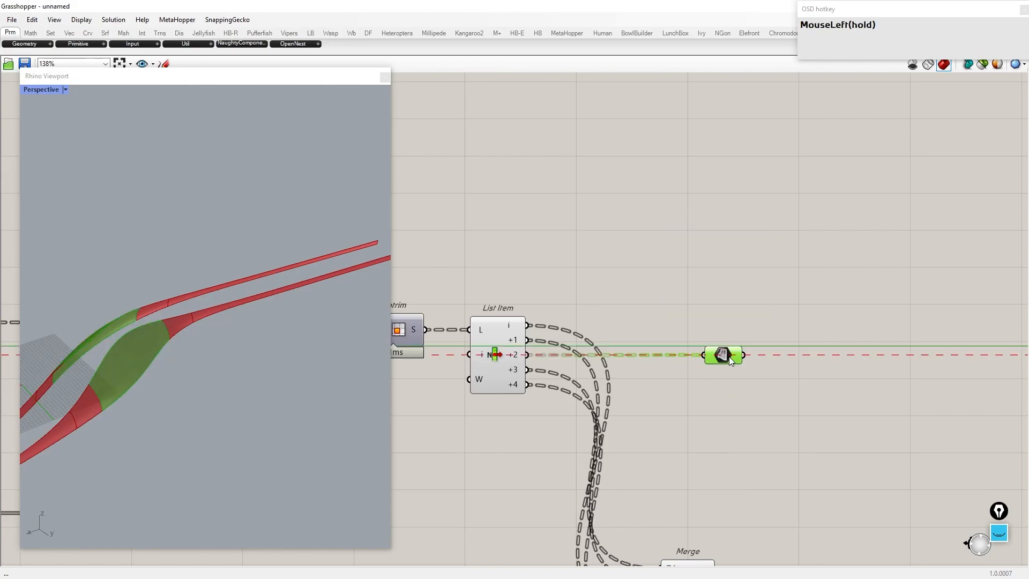
scroll(568, 365, "down", 5)
left_click_drag(567, 365, 756, 359)
left_click(504, 247)
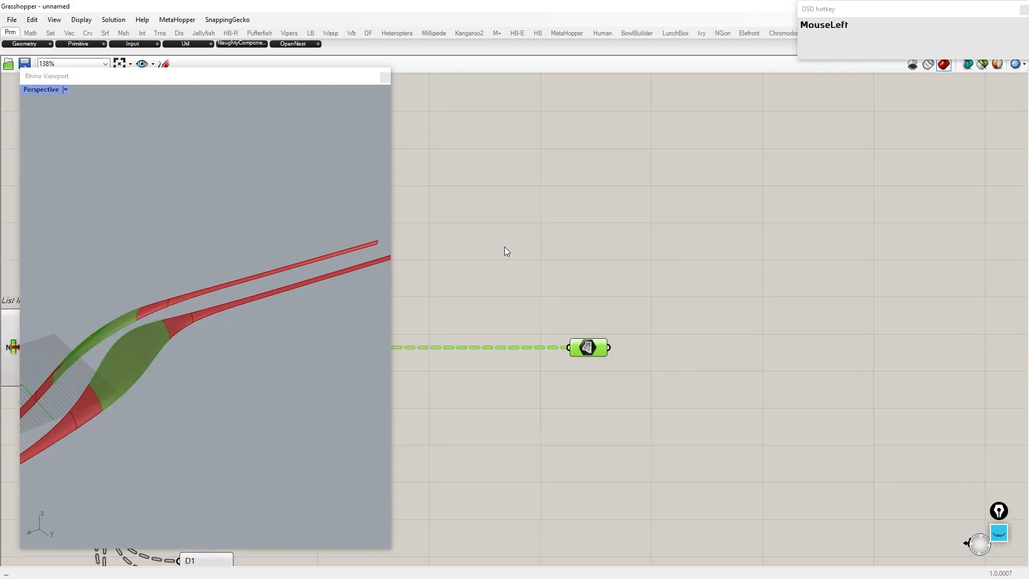
Step: Show only the extracted surface segments in the viewport preview
middle_click(504, 247)
left_click(198, 345)
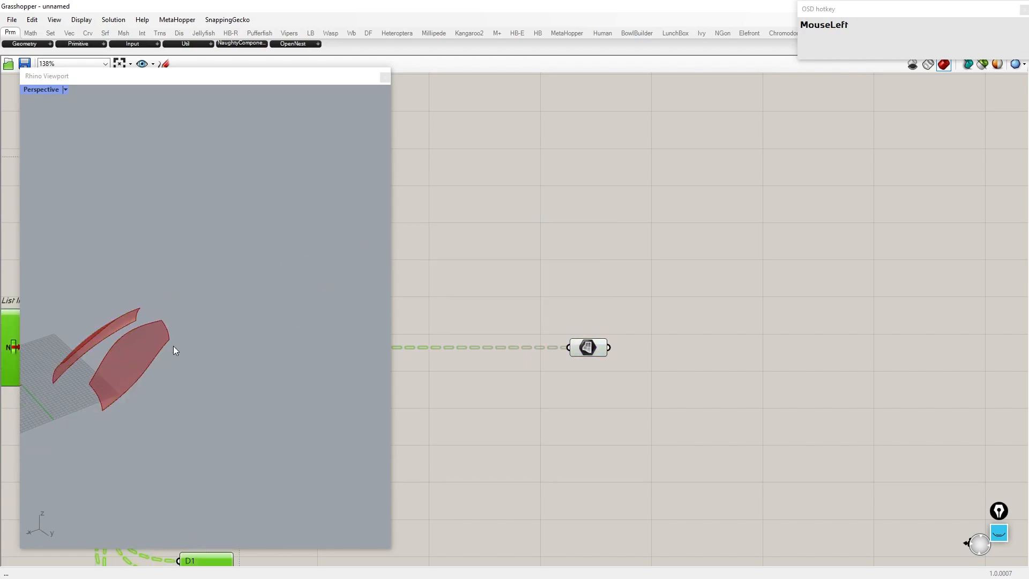
scroll(124, 368, "up", 5)
right_click_drag(105, 340, 203, 355)
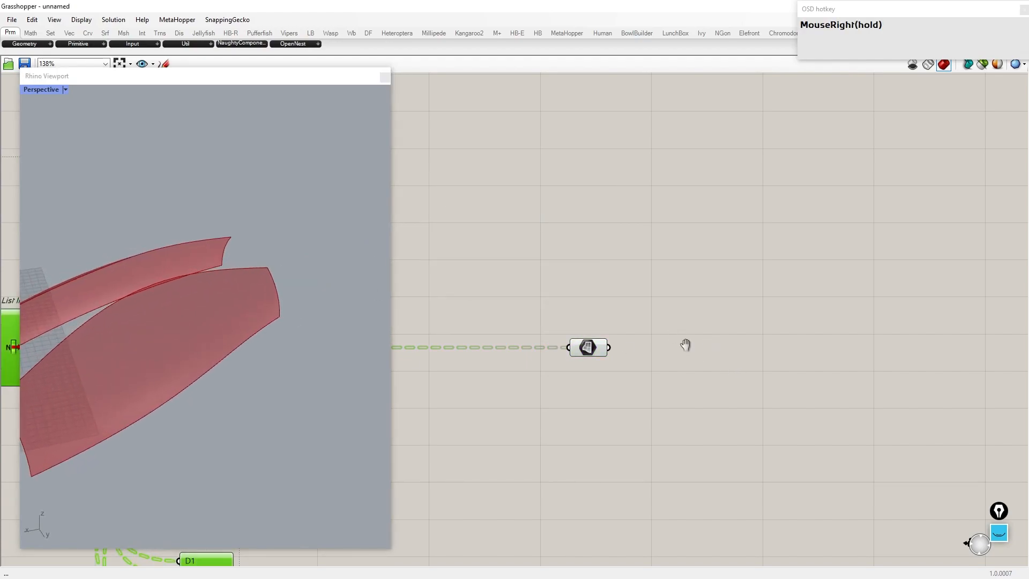
Step: Search the canvas for a triangle panel component
scroll(660, 314, "up", 2)
double_click(661, 314)
type("triangle panel")
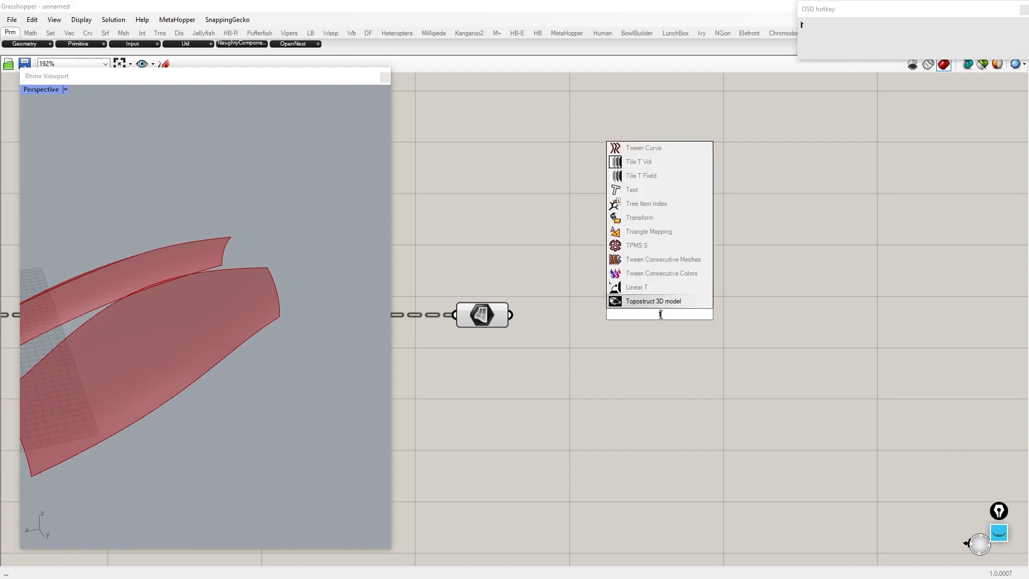
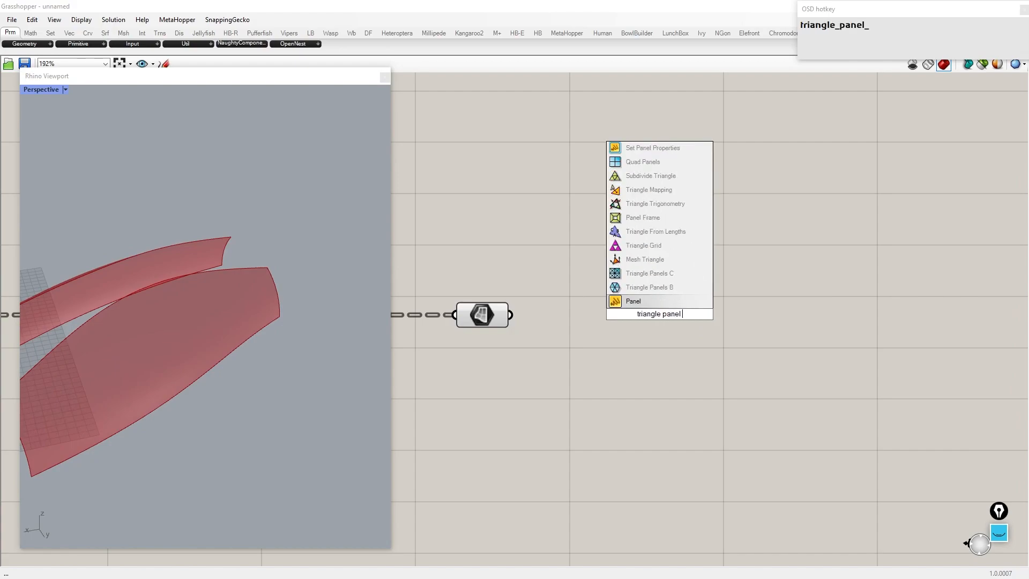
Step: Place a Triangle Panels B component on the surface segments and feed its U input a slider set to 12
left_click(649, 288)
left_click_drag(589, 294, 609, 294)
left_click_drag(702, 302, 875, 325)
double_click(635, 359)
type("12")
key("Return")
left_click_drag(720, 360, 781, 335)
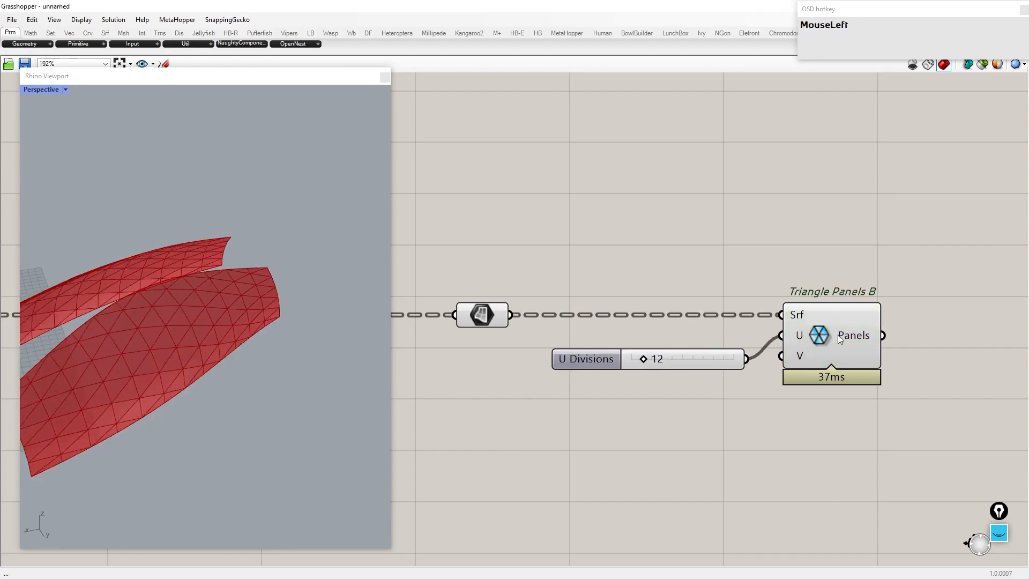
Step: Duplicate the divisions slider and connect the copy to the V input as V Divisions
left_click(838, 335)
scroll(603, 362, "up", 3)
left_click_drag(707, 360, 680, 346)
scroll(696, 359, "down", 3)
left_click(687, 320)
key("ctrl+c")
key("ctrl+v")
left_click_drag(769, 326, 796, 314)
Step: Set the U Divisions slider to 23 and the V Divisions slider to 16
scroll(612, 329, "up", 4)
mouse_move(622, 346)
left_mouse_down()
mouse_move(604, 346)
mouse_move(617, 354)
left_mouse_up()
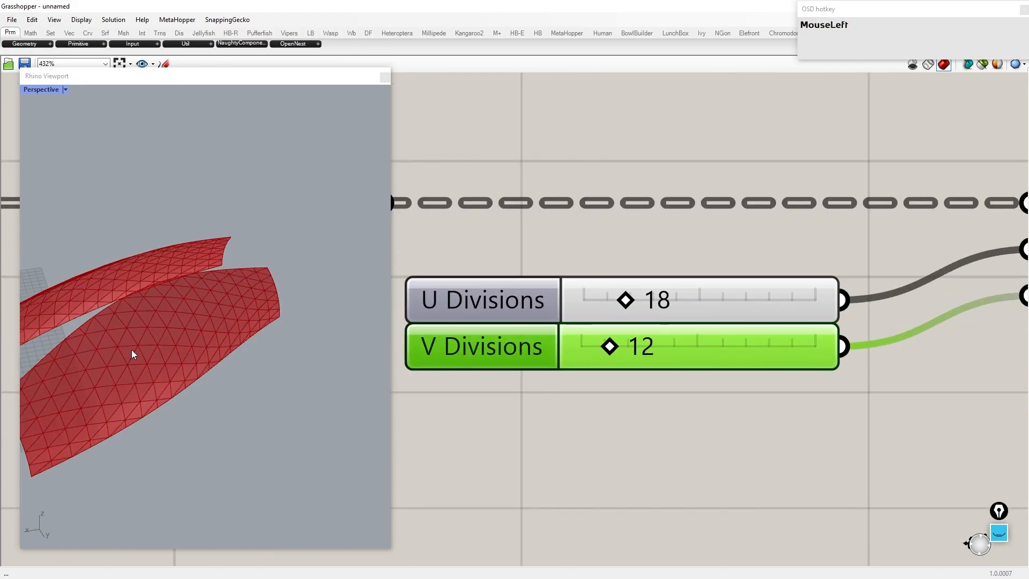
scroll(224, 348, "up", 3)
right_click_drag(224, 348, 229, 343)
left_click_drag(626, 301, 638, 306)
left_click_drag(613, 350, 620, 347)
Step: Add a Curve parameter and connect the triangle panels output to it
scroll(604, 291, "down", 6)
right_click_drag(929, 279, 739, 282)
double_click(740, 283)
type("curve")
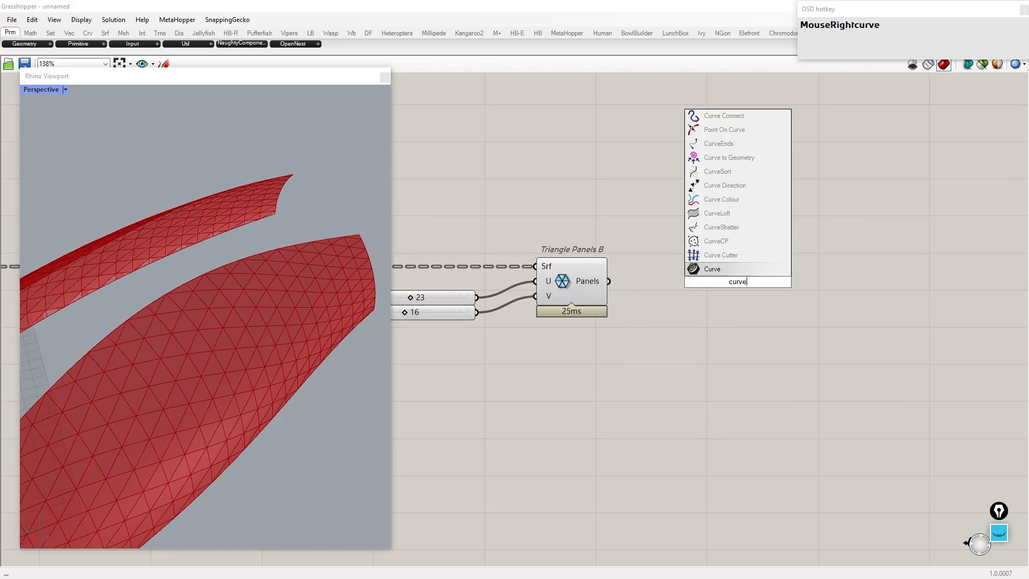
left_click(736, 269)
left_click_drag(722, 283, 722, 284)
left_click_drag(724, 286, 741, 284)
Step: Hide the preview of the triangle panel surfaces so only the panel curves show
scroll(735, 285, "down", 2)
left_click_drag(674, 432, 82, 93)
middle_click(473, 223)
left_click(453, 202)
right_click_drag(199, 335, 168, 349)
Step: Add a Scale component and feed the panel curves into its geometry input
right_click_drag(836, 287, 669, 281)
scroll(669, 282, "up", 2)
double_click(669, 282)
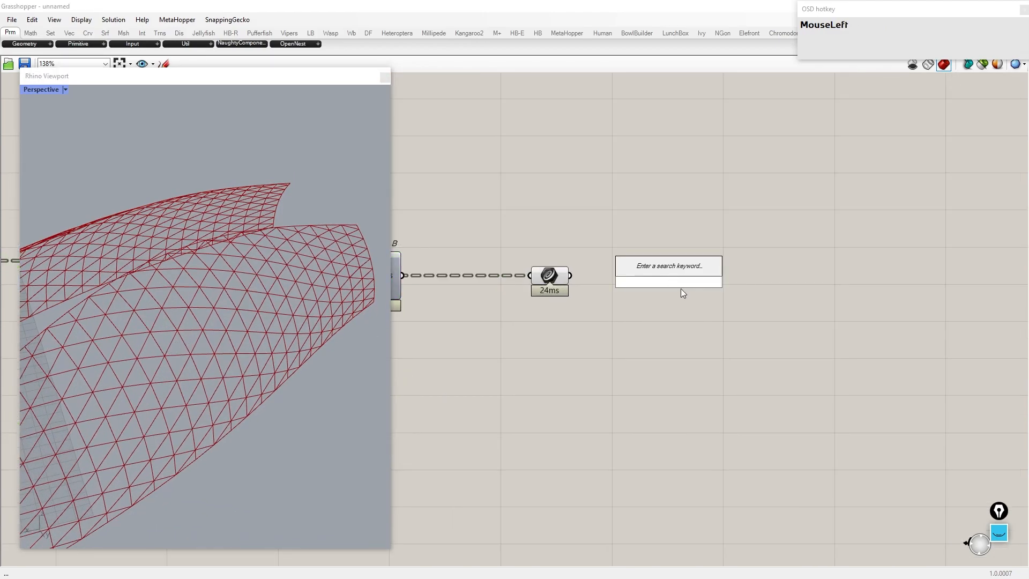
type("scale")
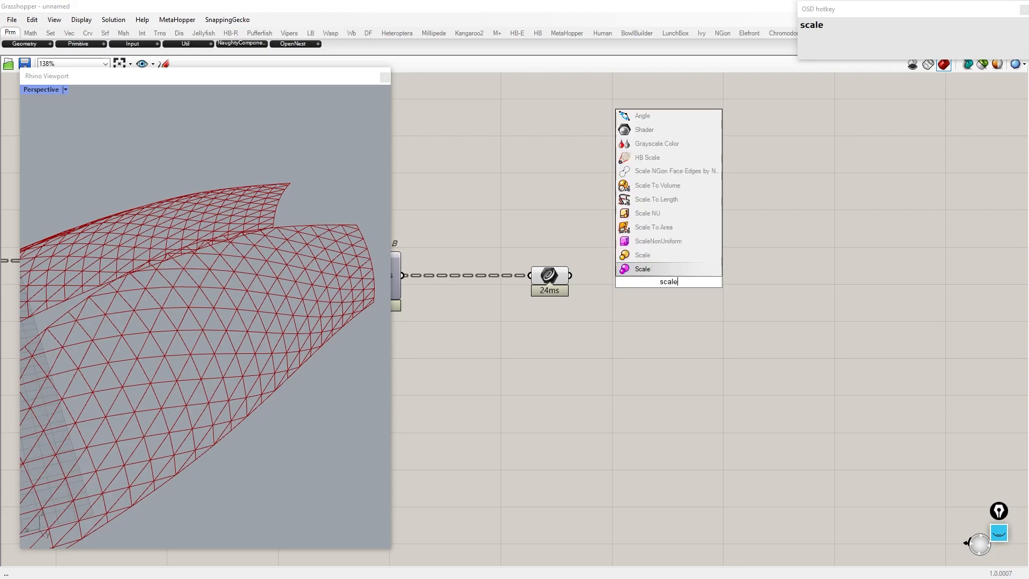
key("Return")
left_click_drag(620, 278, 854, 291)
Step: Add an Area component on the panel curves and wire its centroids into the Scale center input
double_click(700, 292)
type("area")
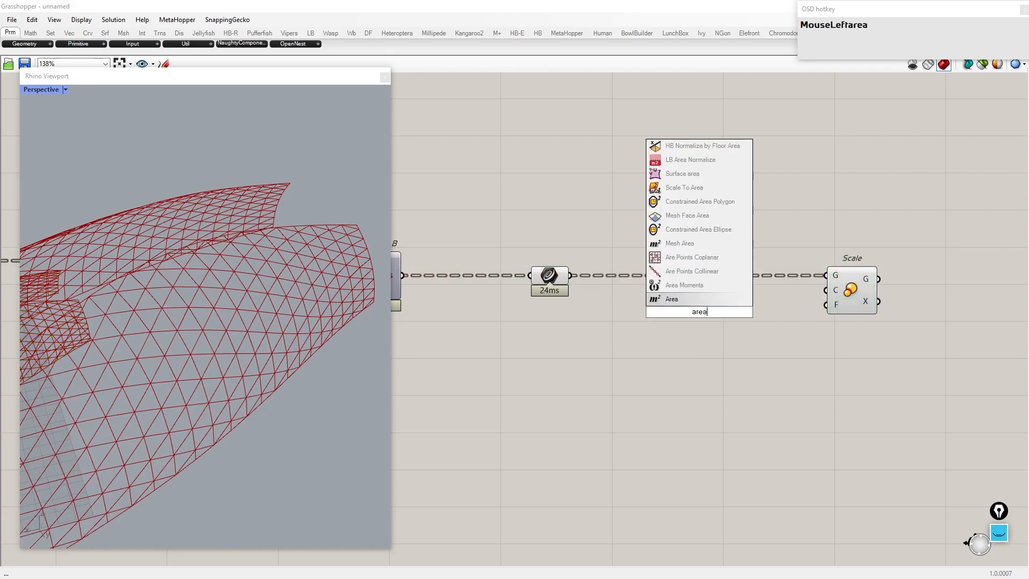
key("Return")
left_click_drag(573, 277, 675, 311)
left_click_drag(726, 319, 510, 212)
middle_click(540, 239)
scroll(677, 223, "down", 3)
scroll(655, 242, "up", 2)
left_click_drag(505, 304, 457, 220)
middle_click(472, 243)
left_click(487, 222)
right_click_drag(523, 378, 630, 285)
left_click(630, 286)
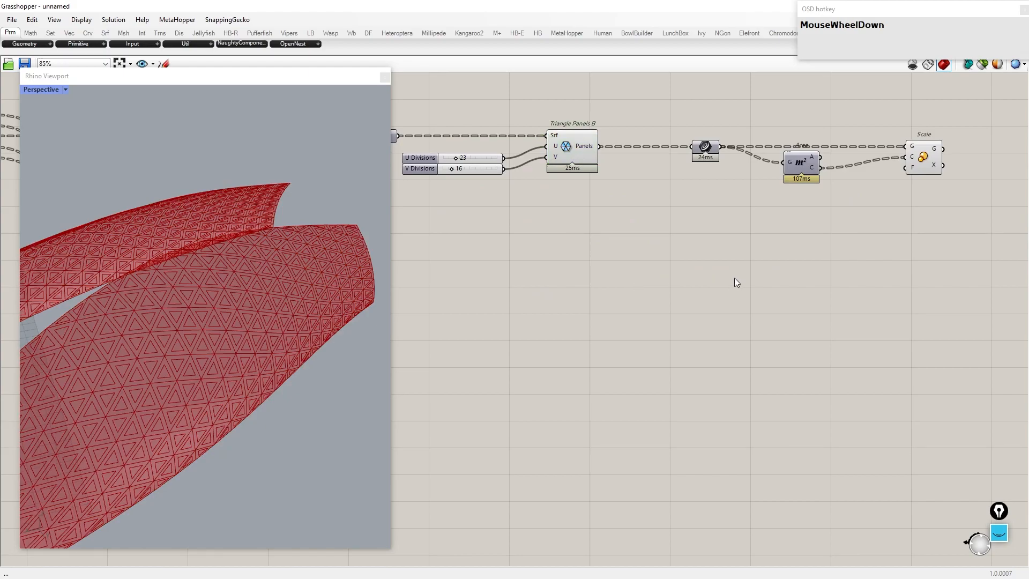
Step: Add a Curve parameter connected to the deck's guide curve
scroll(734, 278, "down", 7)
right_click_drag(735, 278, 975, 272)
right_click_drag(477, 257, 989, 259)
right_click_drag(735, 231, 1018, 247)
scroll(767, 200, "up", 6)
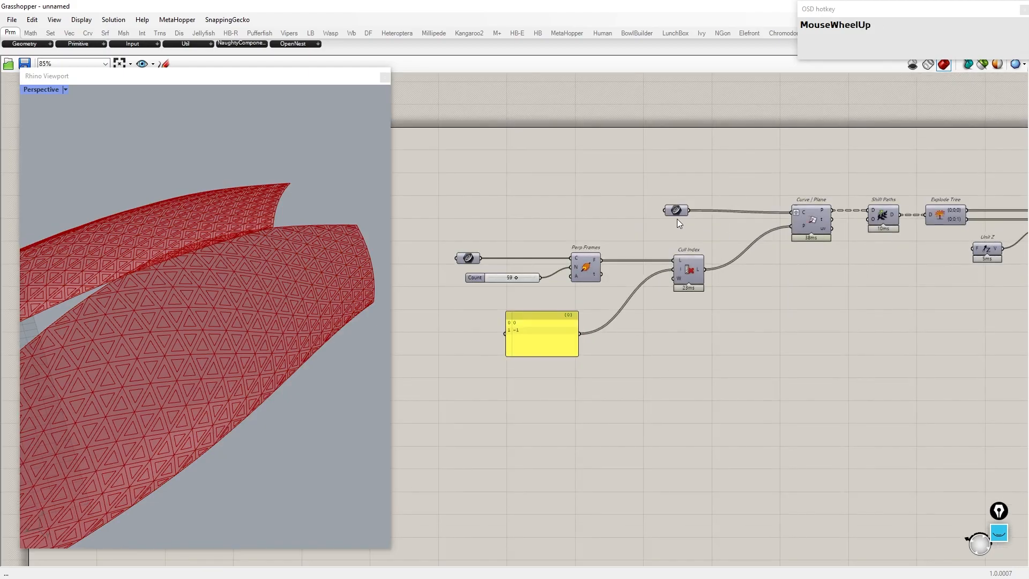
double_click(693, 344)
type("crv")
left_click(673, 314)
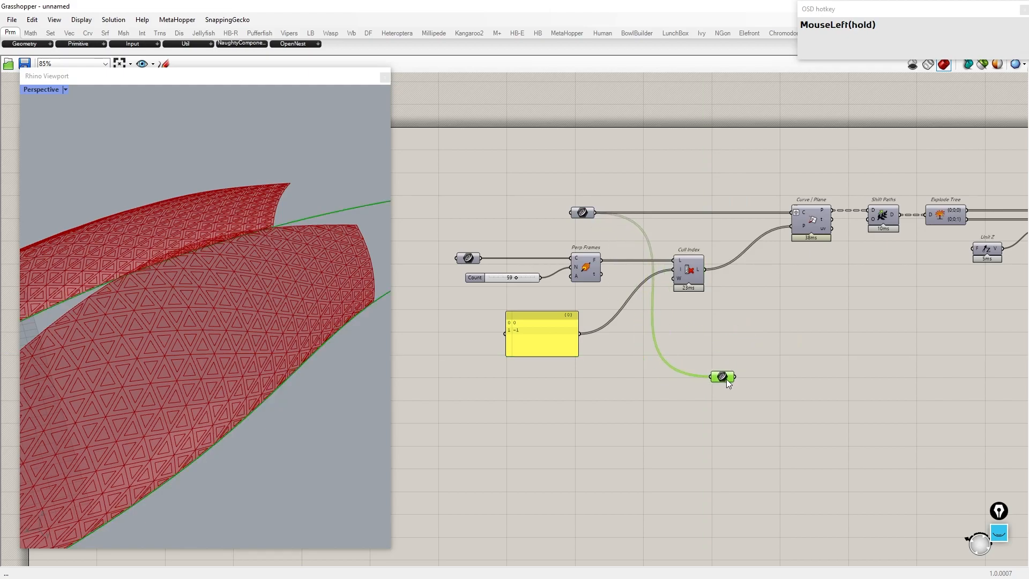
scroll(268, 294, "down", 3)
right_click_drag(269, 294, 225, 311)
Step: Move the new guide-curve parameter next to the Area and Scale components
double_click(707, 375)
left_click_drag(723, 377, 999, 300)
scroll(494, 271, "down", 9)
scroll(997, 300, "up", 5)
right_click_drag(1000, 300, 861, 325)
scroll(908, 291, "up", 2)
mouse_move(861, 324)
left_mouse_down()
mouse_move(908, 291)
mouse_move(876, 322)
left_mouse_up()
scroll(908, 291, "up", 2)
right_click_drag(889, 310, 800, 264)
left_click_drag(785, 272, 684, 304)
left_click_drag(749, 298, 782, 272)
left_click_drag(614, 288, 556, 289)
Step: Add a Pull Point component pulling the panel centroids onto the guide curve
scroll(659, 295, "up", 2)
double_click(683, 319)
type("pull poinr")
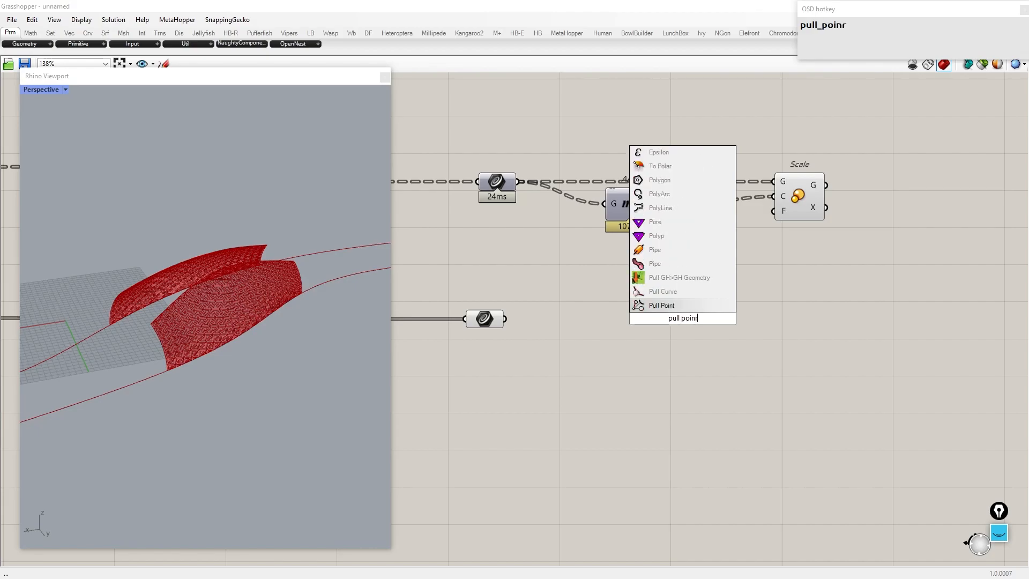
left_click(677, 305)
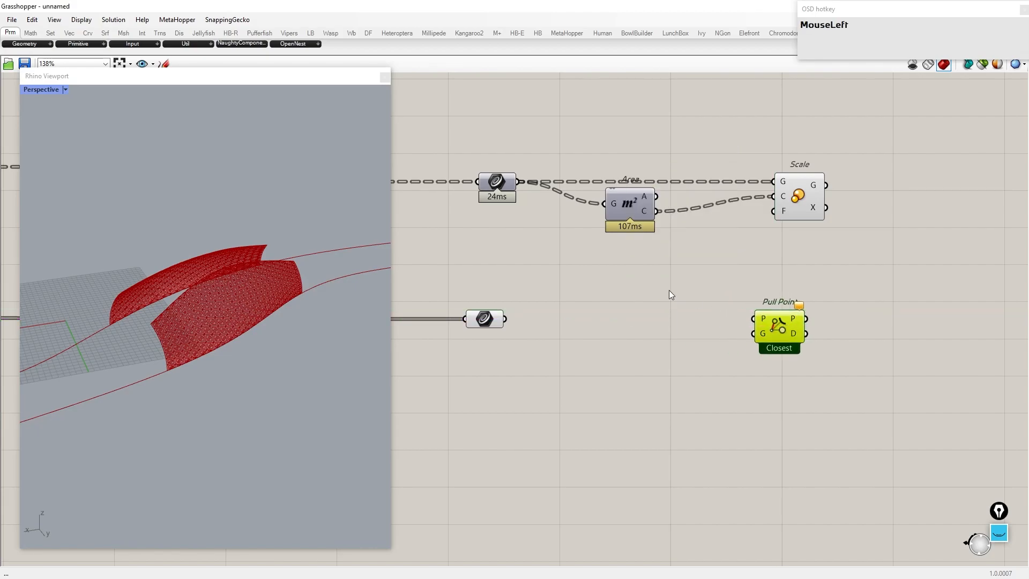
left_click_drag(535, 321, 754, 333)
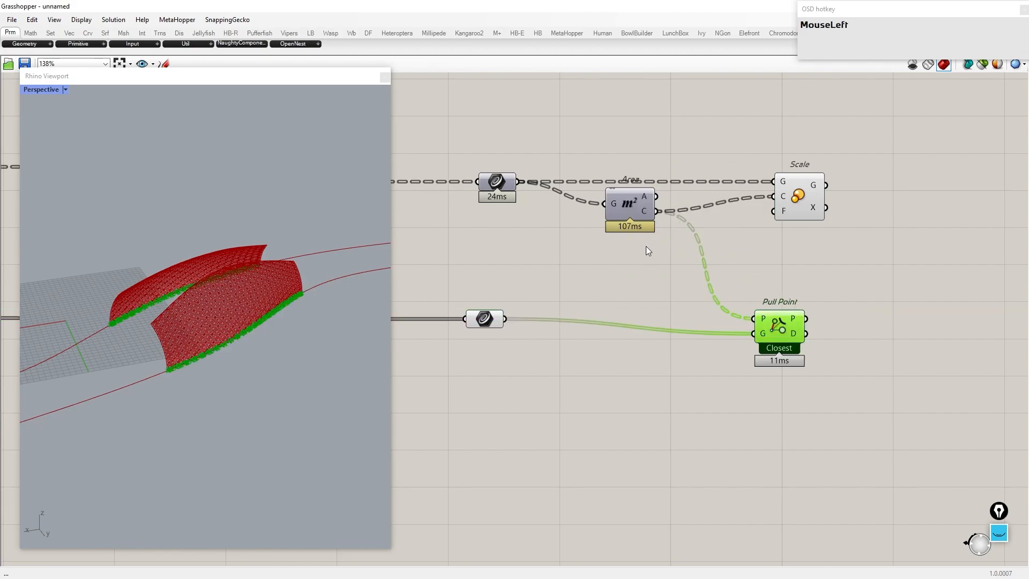
scroll(621, 284, "down", 3)
right_click_drag(705, 315, 609, 299)
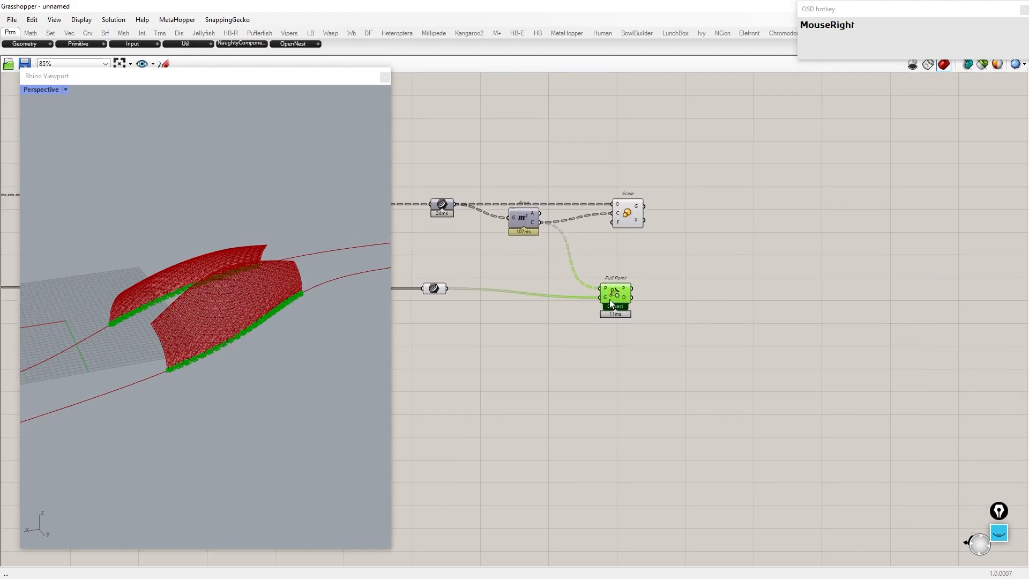
scroll(681, 301, "up", 1)
double_click(658, 303)
type("re")
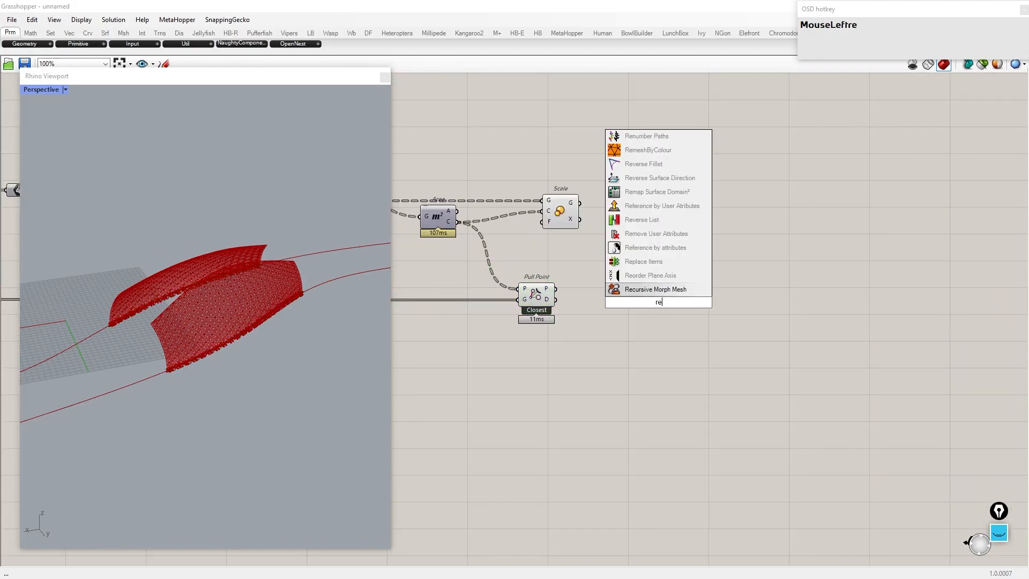
type("map numbers")
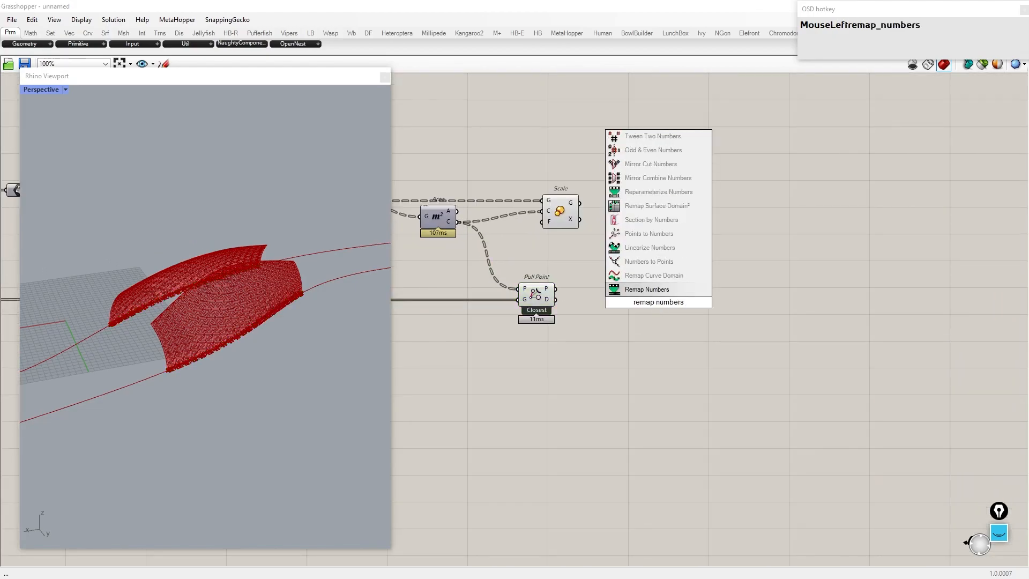
key("Escape")
Step: Copy the Bounds, Remap Numbers and Construct Domain group and paste it beside Pull Point
scroll(560, 374, "down", 1)
right_click_drag(497, 332, 856, 359)
right_click_drag(467, 348, 1008, 345)
right_click_drag(479, 322, 808, 332)
scroll(809, 332, "down", 2)
scroll(720, 303, "up", 3)
left_click_drag(733, 415, 469, 203)
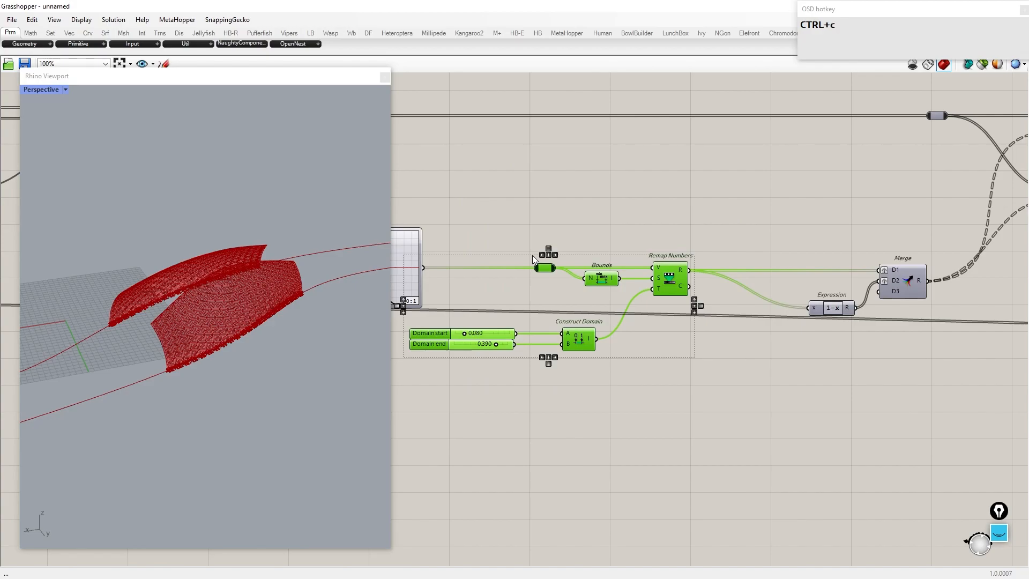
scroll(536, 262, "down", 3)
right_click_drag(536, 263, 613, 287)
right_click_drag(1002, 321, 601, 294)
scroll(684, 274, "up", 4)
key("ctrl+shift+v")
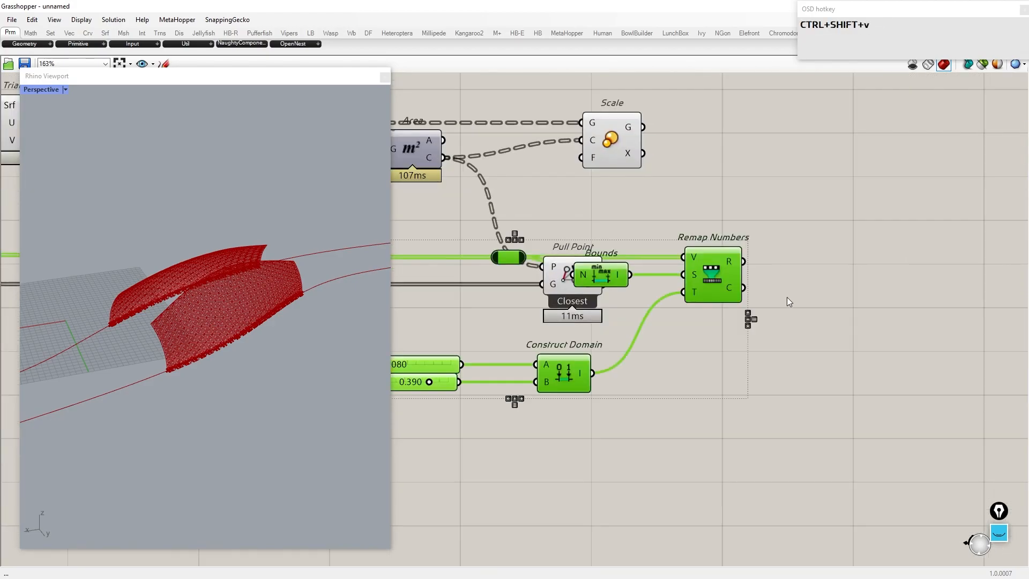
Step: Wire Pull Point's distances through Bounds and Remap Numbers into the Scale factor input
scroll(730, 291, "down", 2)
left_click_drag(730, 291, 833, 357)
left_click(814, 278)
left_click_drag(652, 287, 689, 338)
right_click_drag(842, 396, 835, 429)
left_click_drag(836, 430, 651, 275)
left_click(638, 311)
right_click_drag(596, 191, 524, 209)
left_click_drag(523, 209, 855, 206)
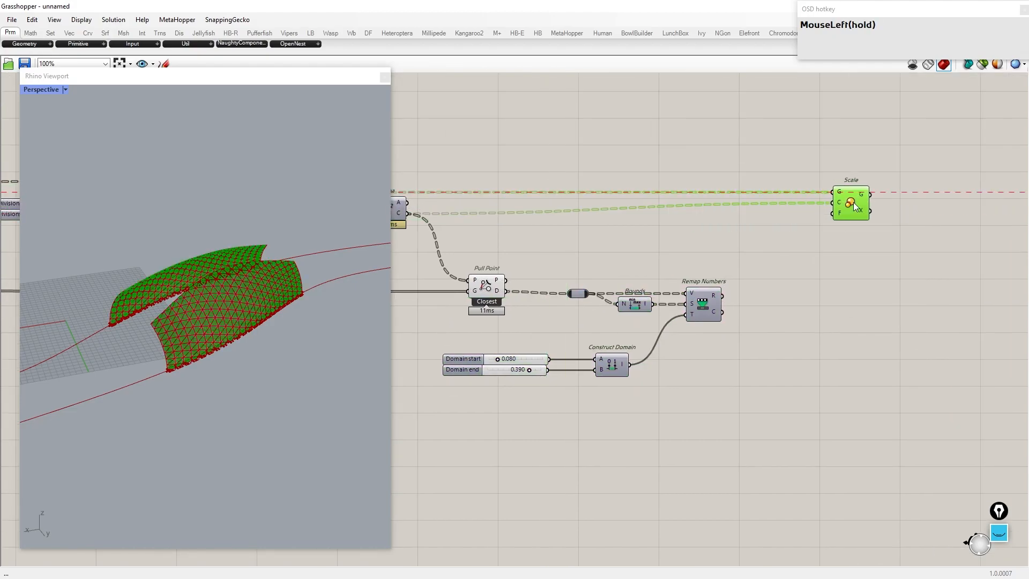
left_click_drag(721, 296, 838, 215)
Step: Turn off the preview of the selected remapping components
left_click_drag(697, 377, 370, 185)
middle_click(560, 240)
left_click(580, 220)
scroll(259, 305, "up", 8)
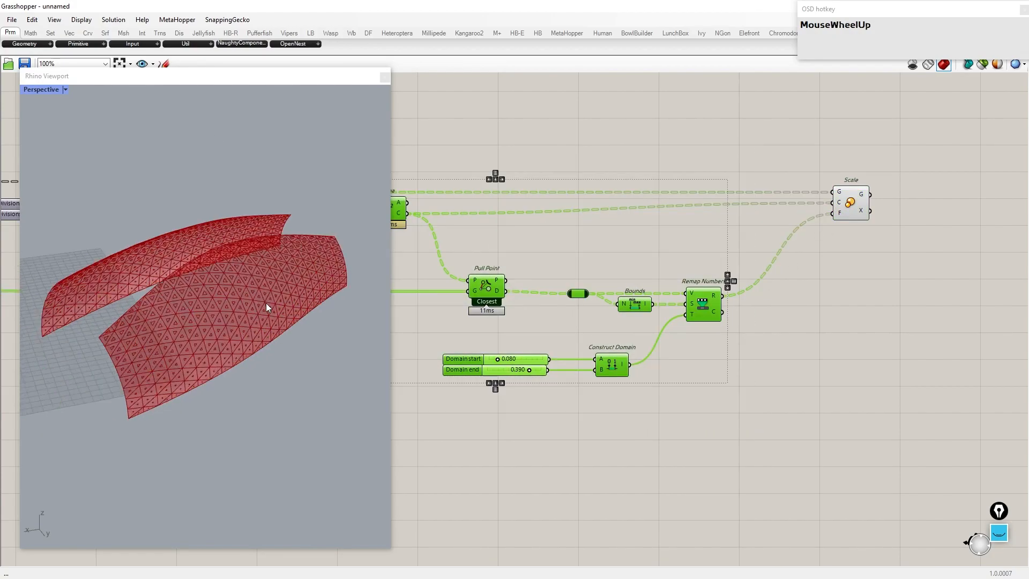
scroll(523, 380, "up", 3)
scroll(523, 381, "up", 1)
Step: Set the Domain end slider to 0.500 and change its maximum to 1
left_click(523, 380)
left_click_drag(533, 362, 560, 363)
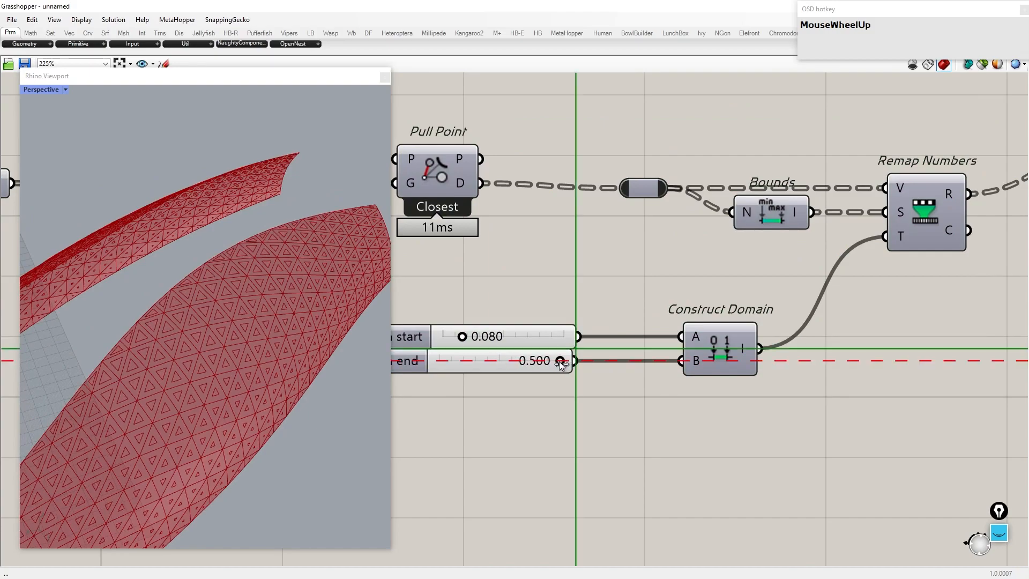
scroll(561, 366, "down", 2)
right_click(525, 357)
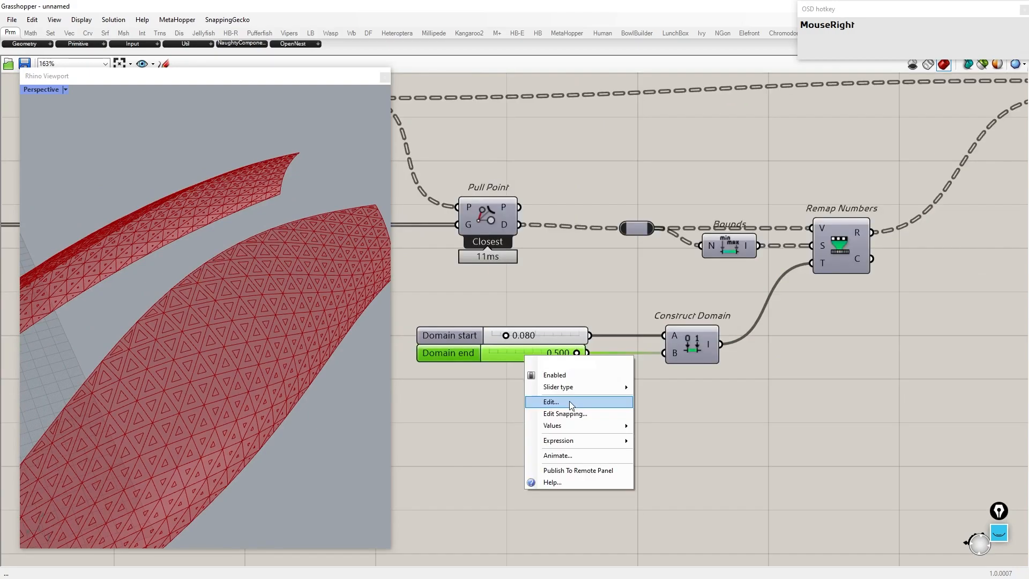
left_click(569, 401)
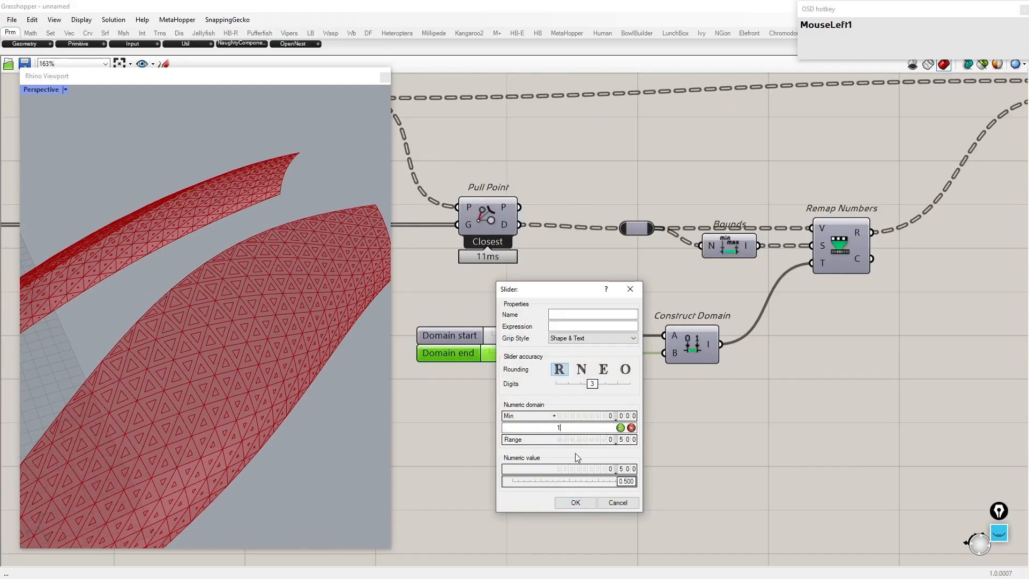
left_click(575, 503)
Step: Adjust the Domain start slider to about 0.314 and Domain end to about 0.674
scroll(532, 381, "up", 6)
left_click_drag(535, 306, 614, 315)
scroll(587, 308, "down", 4)
scroll(560, 292, "up", 3)
scroll(209, 361, "up", 4)
right_click_drag(368, 347, 115, 360)
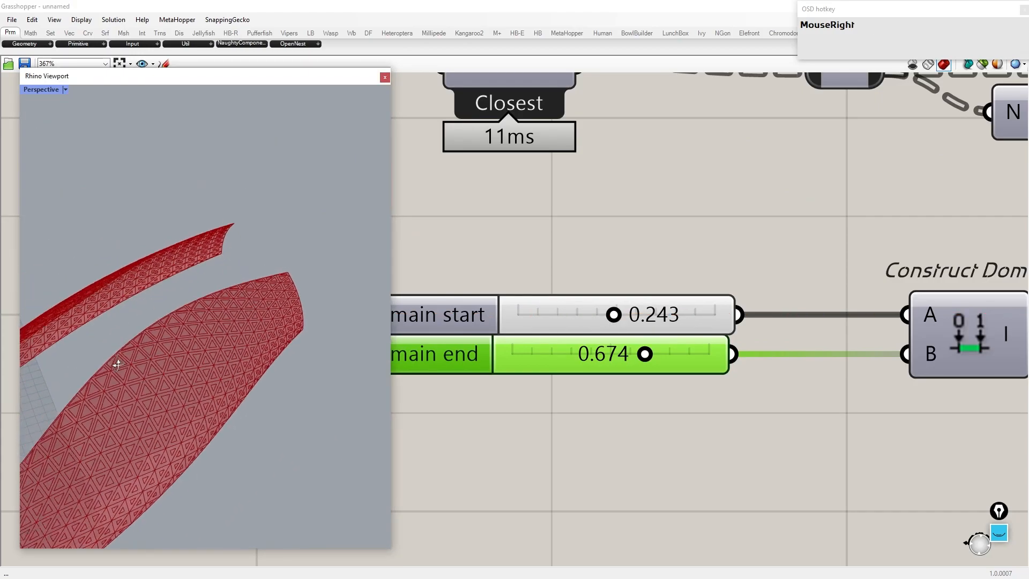
scroll(131, 383, "up", 3)
left_click_drag(614, 315, 642, 316)
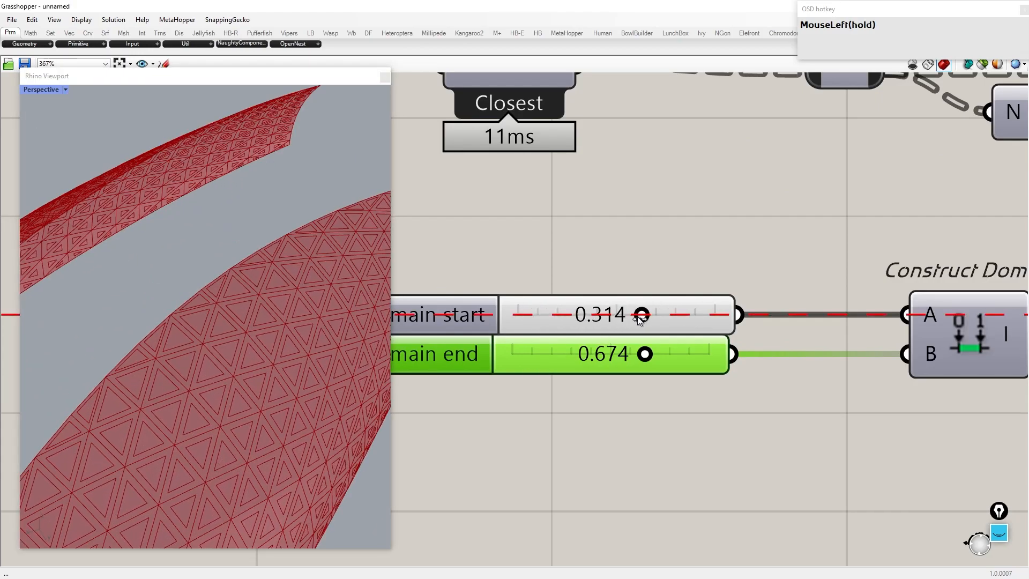
Step: Add a Move component and feed it the scaled panels
scroll(905, 271, "down", 6)
scroll(755, 309, "up", 2)
right_click_drag(917, 265, 803, 279)
right_click_drag(705, 268, 659, 269)
double_click(681, 262)
type("move")
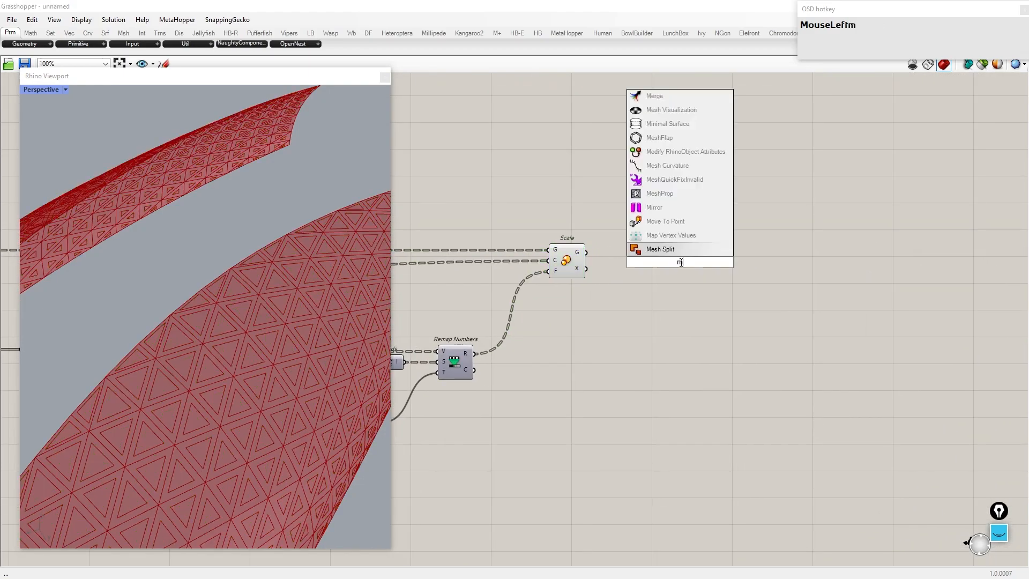
left_click(638, 249)
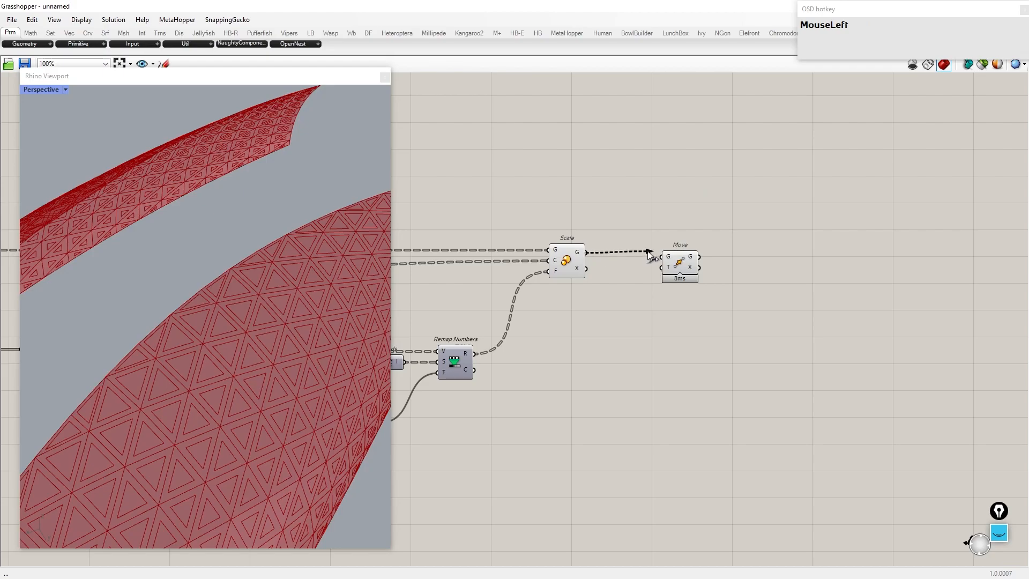
left_click_drag(647, 250, 662, 257)
left_click_drag(858, 259, 867, 257)
Step: Add an Is Planar component and connect the scaled panels to its surface input
left_click(713, 306)
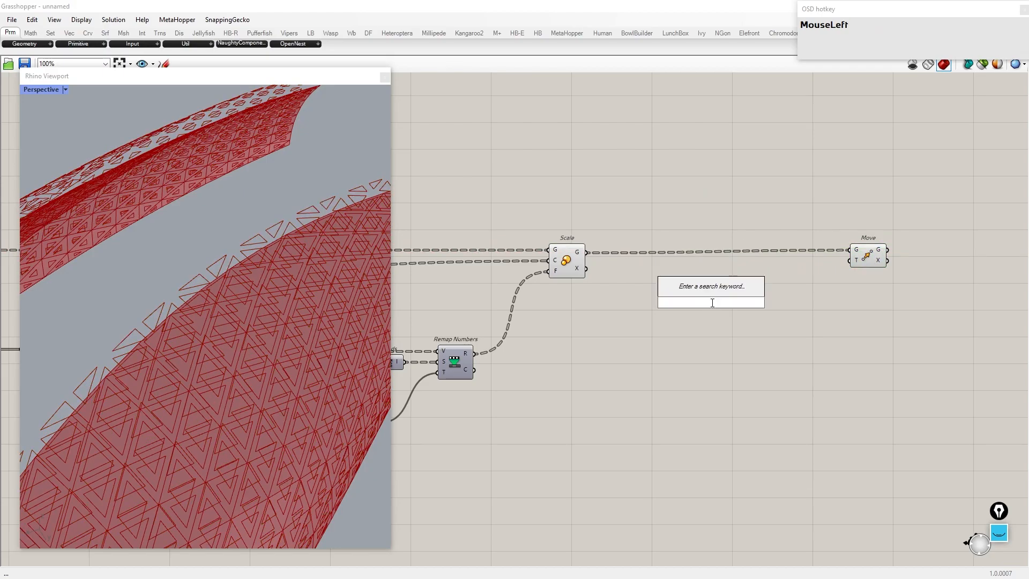
type("is planar")
key("Return")
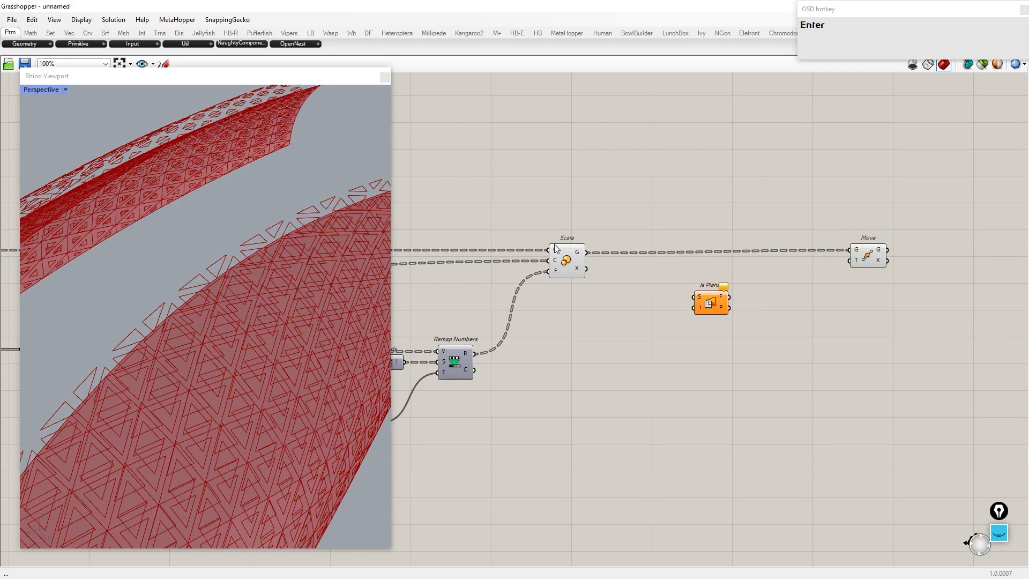
left_click_drag(695, 297, 696, 298)
left_click_drag(710, 298, 683, 329)
right_click_drag(691, 316, 646, 317)
left_click_drag(820, 254, 809, 260)
left_click_drag(693, 415, 579, 304)
middle_click(576, 303)
left_click(609, 270)
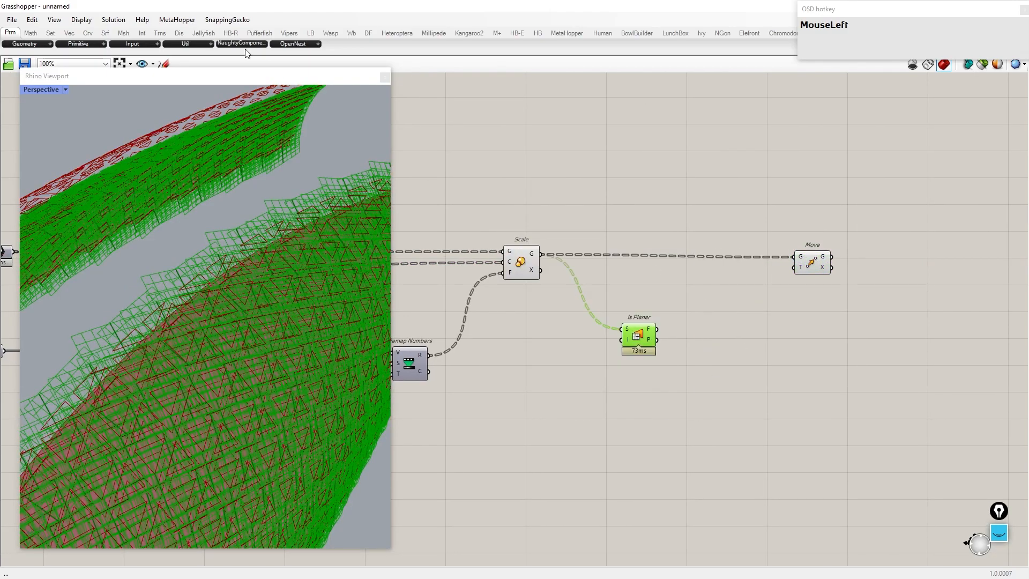
Step: Set the preview plane size to 4
left_click(91, 19)
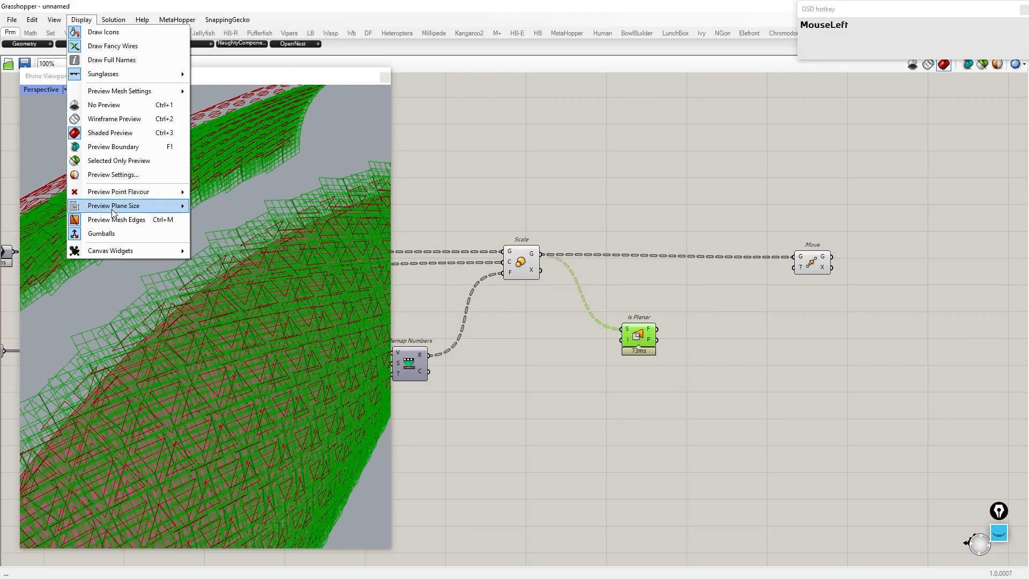
mouse_move(160, 206)
type("4")
key("Return")
left_click(583, 416)
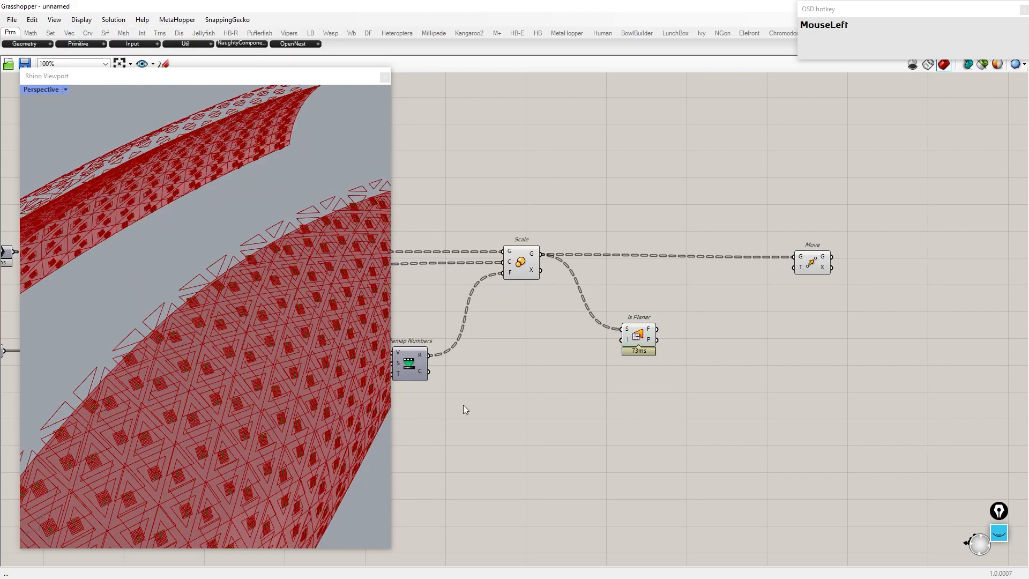
Step: Turn off the preview of the Is Planar component
left_click_drag(594, 309, 678, 389)
middle_click(624, 329)
left_click(658, 308)
right_click_drag(728, 326, 696, 324)
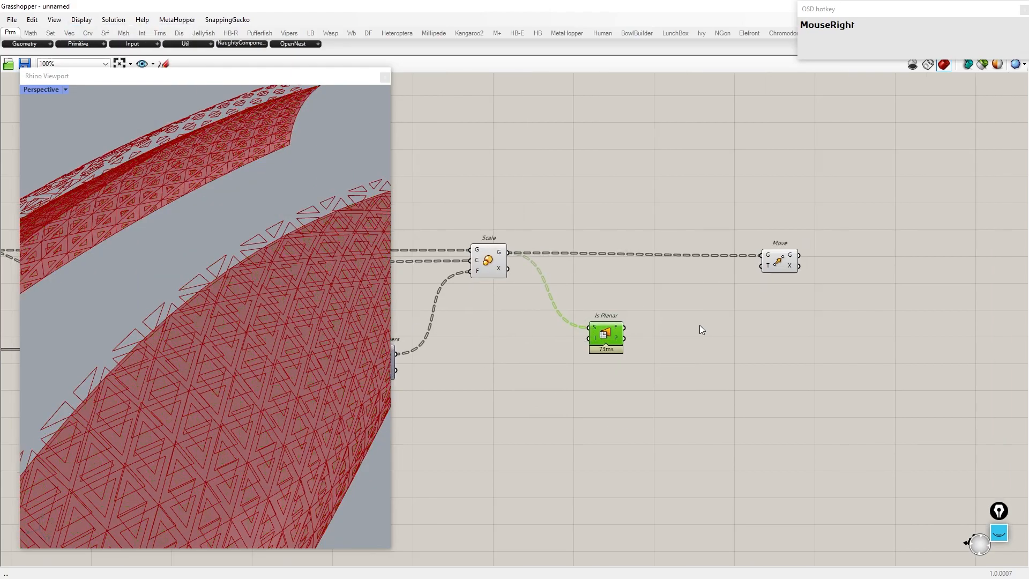
Step: Add a Deconstruct Plane component and connect the Is Planar plane output to it
scroll(680, 333, "up", 2)
left_click(679, 333)
type("deconstruct plane")
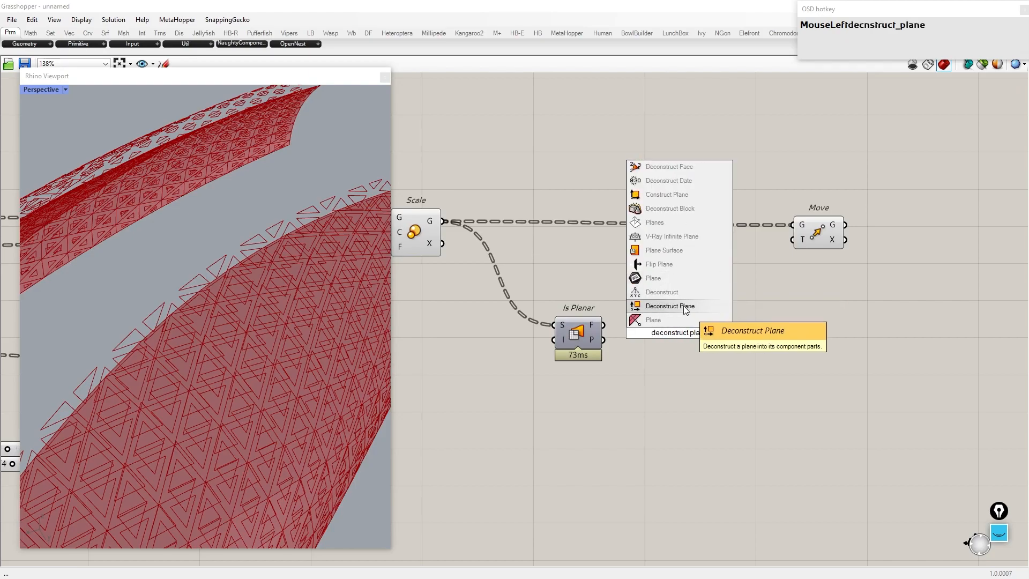
left_click(685, 310)
left_click_drag(676, 336, 654, 342)
left_click_drag(565, 328, 526, 376)
Step: Add a Multiplication component and feed it the plane's Z vector
scroll(594, 367, "down", 2)
scroll(699, 378, "up", 2)
double_click(699, 379)
type("*")
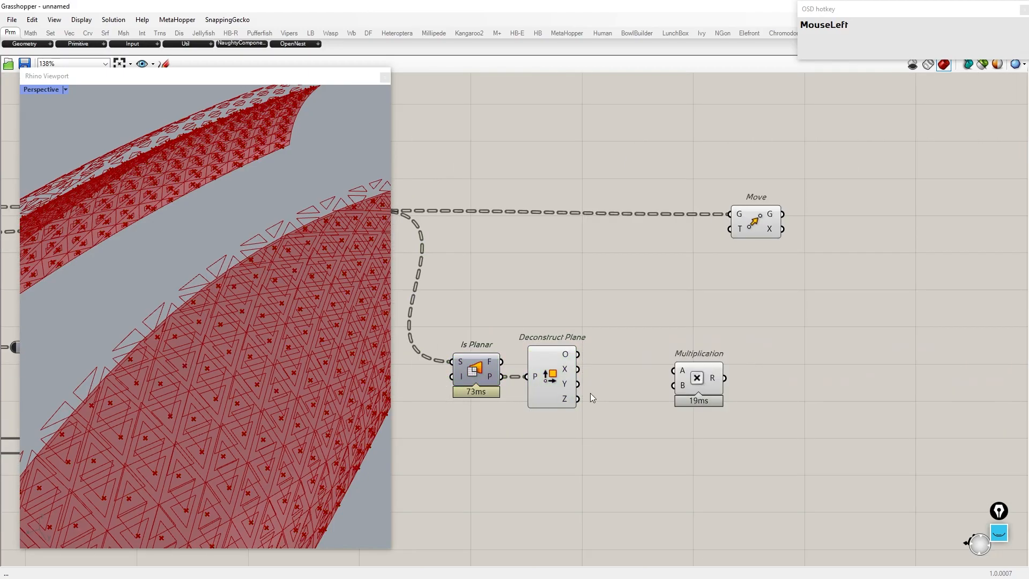
right_click_drag(602, 410, 728, 324)
Step: Add a number slider into the Multiplication's second input and wire the product into the Move motion input
double_click(679, 364)
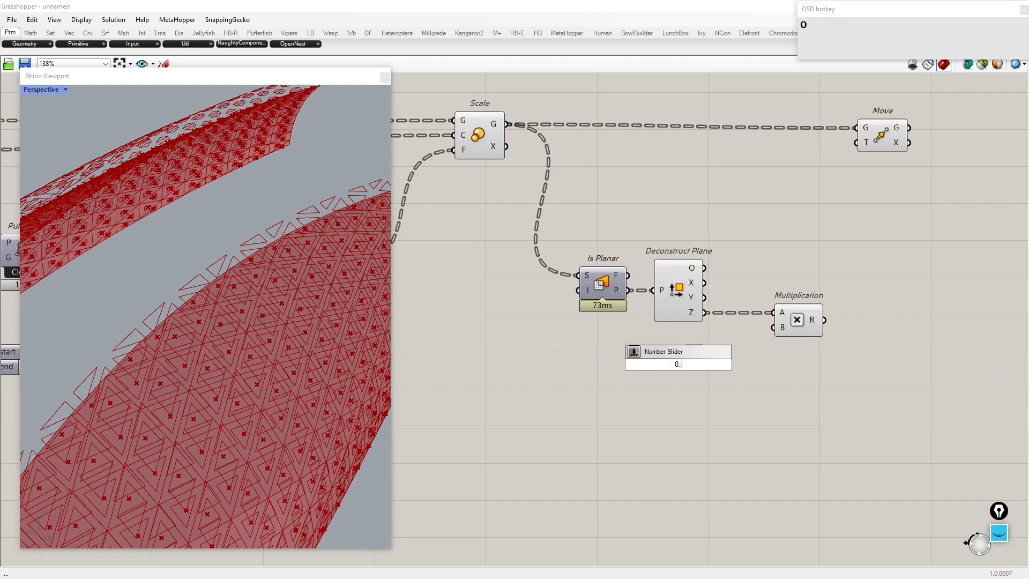
key("Return")
left_click_drag(739, 364, 774, 327)
right_click_drag(829, 316, 728, 359)
left_click_drag(733, 264, 756, 185)
left_click_drag(779, 178, 864, 173)
Step: Drag the multiplier slider to about 4.09
scroll(857, 204, "down", 3)
right_click_drag(300, 278, 213, 223)
scroll(251, 276, "down", 5)
scroll(222, 239, "up", 4)
scroll(322, 401, "up", 5)
scroll(665, 361, "up", 6)
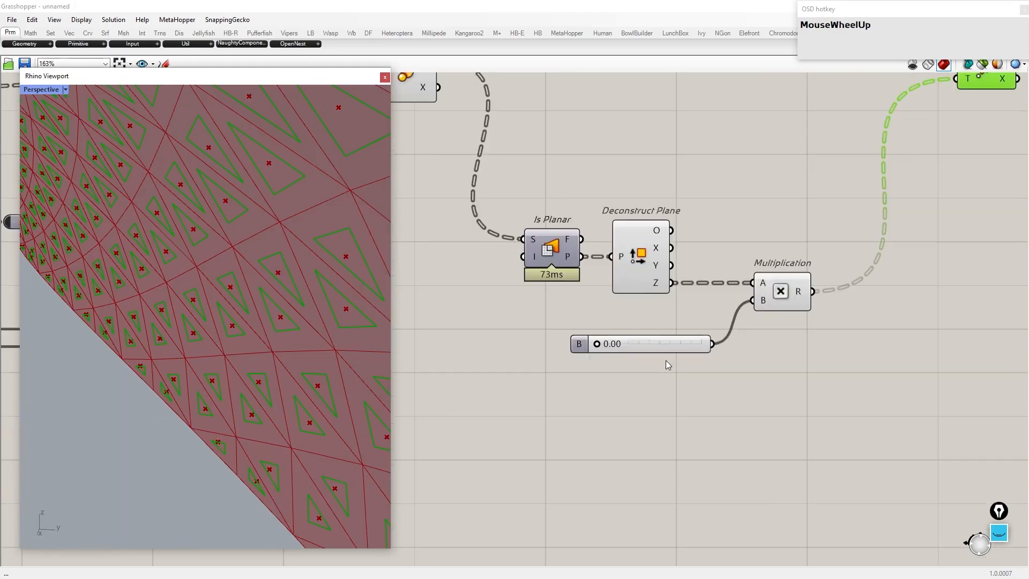
left_click_drag(564, 341, 573, 344)
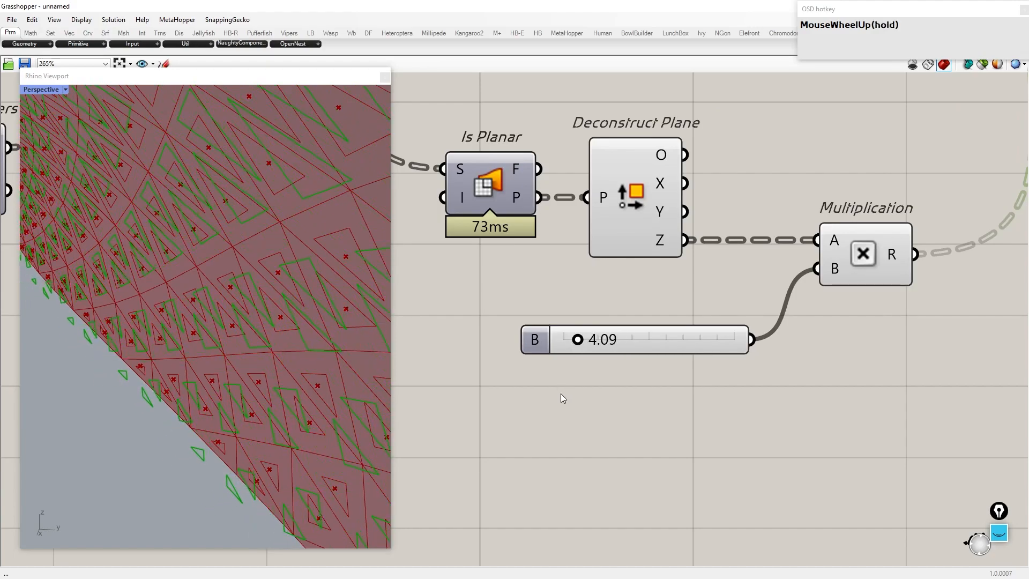
Step: Replace the multiplier slider with a new 0 to 2 slider wired into the Multiplication, set to about 0.270
double_click(561, 391)
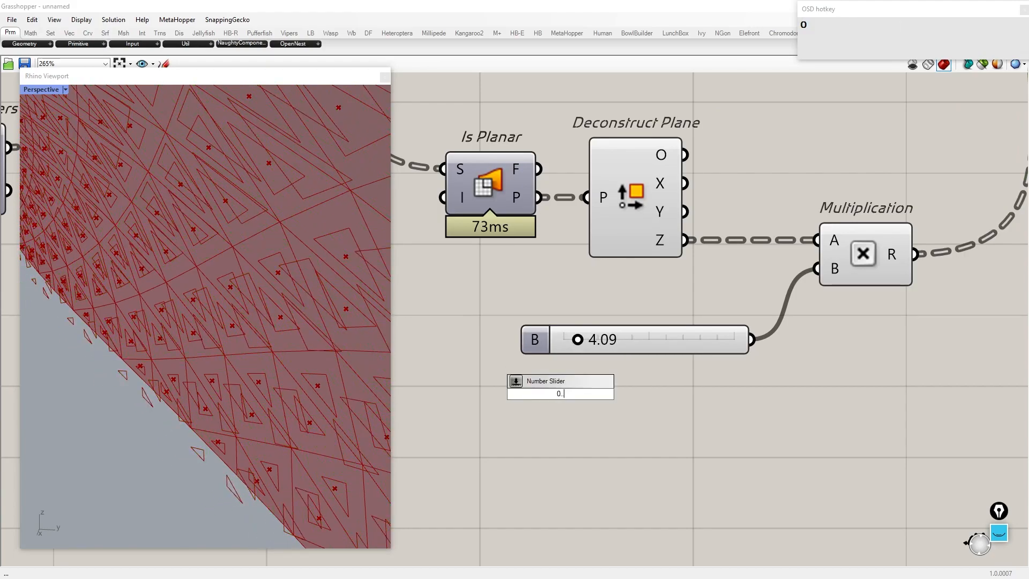
type("0:2")
key("Return")
left_click_drag(678, 394, 816, 268)
left_click(688, 341)
key("Delete")
left_click_drag(490, 394, 512, 387)
Step: Turn off the preview of the Is Planar, Deconstruct Plane, Multiplication and slider group
scroll(285, 335, "down", 6)
right_click_drag(285, 335, 163, 306)
scroll(683, 346, "down", 5)
left_click_drag(775, 419, 539, 248)
middle_click(586, 282)
left_click(561, 297)
scroll(306, 304, "down", 5)
scroll(213, 319, "up", 6)
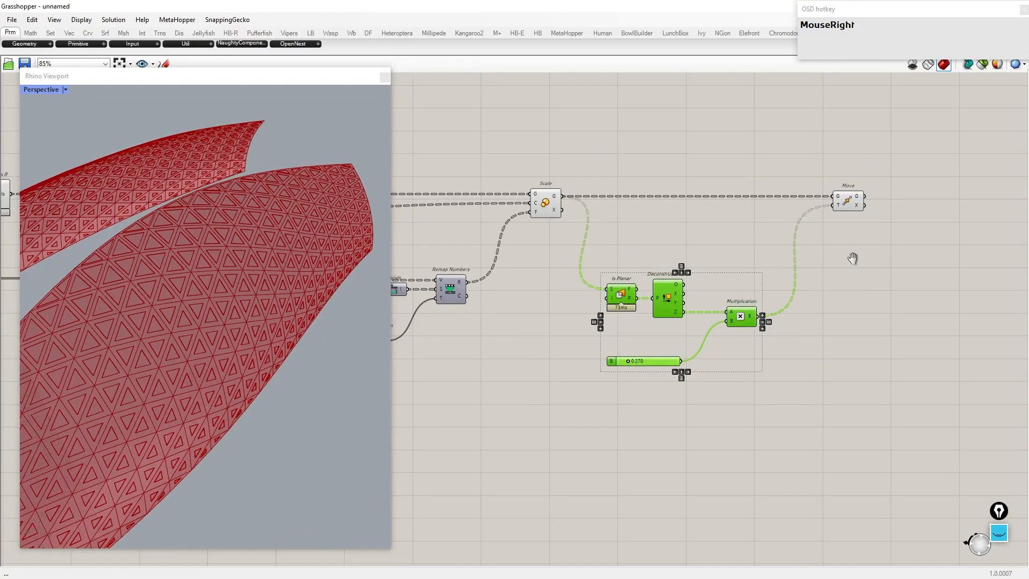
Step: Add an Explode component fed by the moved panels
right_click_drag(876, 264, 738, 264)
left_click(747, 207)
left_click(829, 208)
scroll(829, 208, "up", 2)
scroll(830, 204, "up", 1)
right_click_drag(830, 205, 716, 254)
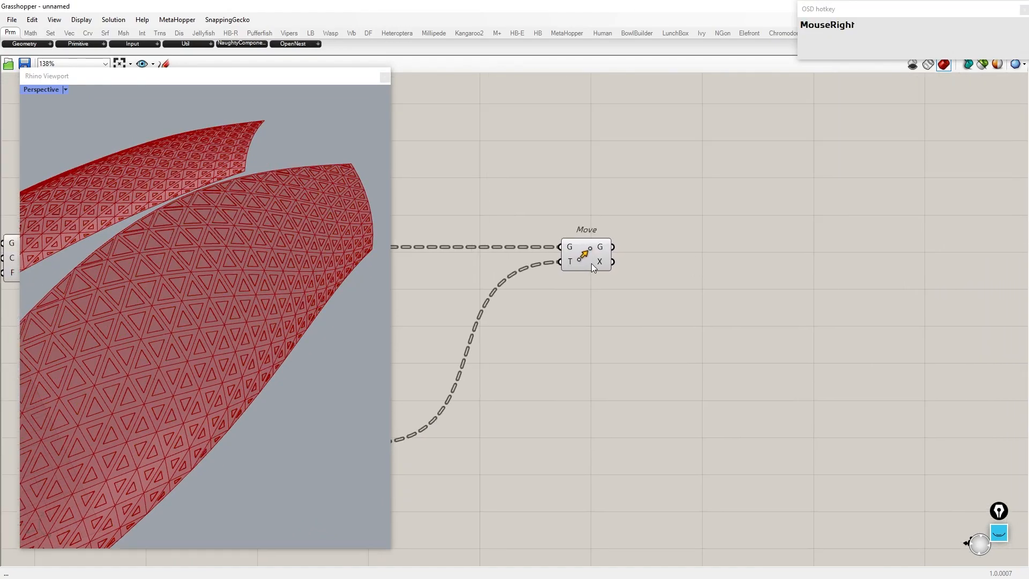
left_click(591, 262)
scroll(213, 289, "up", 5)
left_click(700, 260)
type("e")
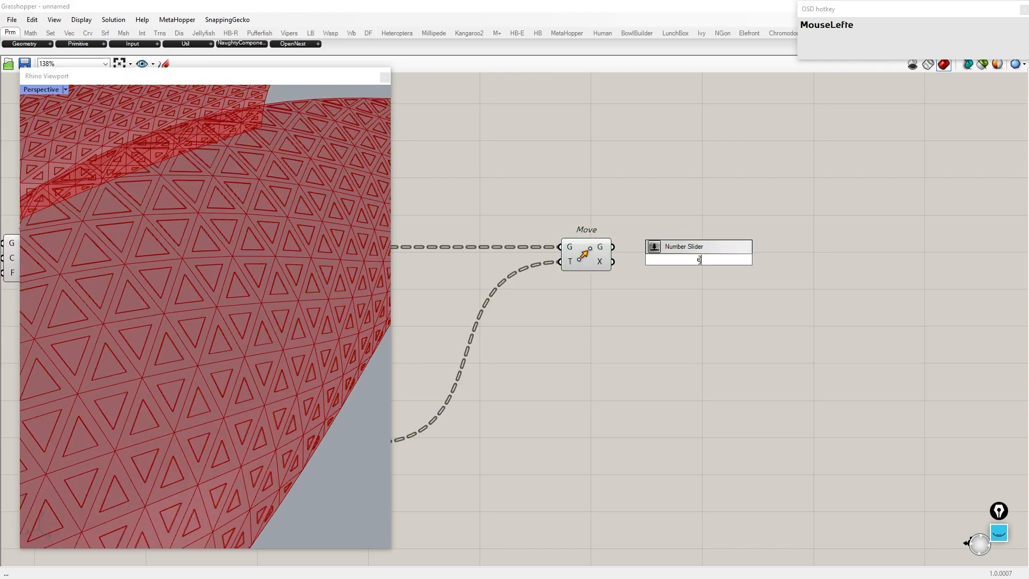
type("xplode")
left_click(660, 248)
left_click_drag(697, 258, 671, 257)
Step: Add a Scale component and connect the exploded segments to its geometry input
double_click(820, 249)
type("scale")
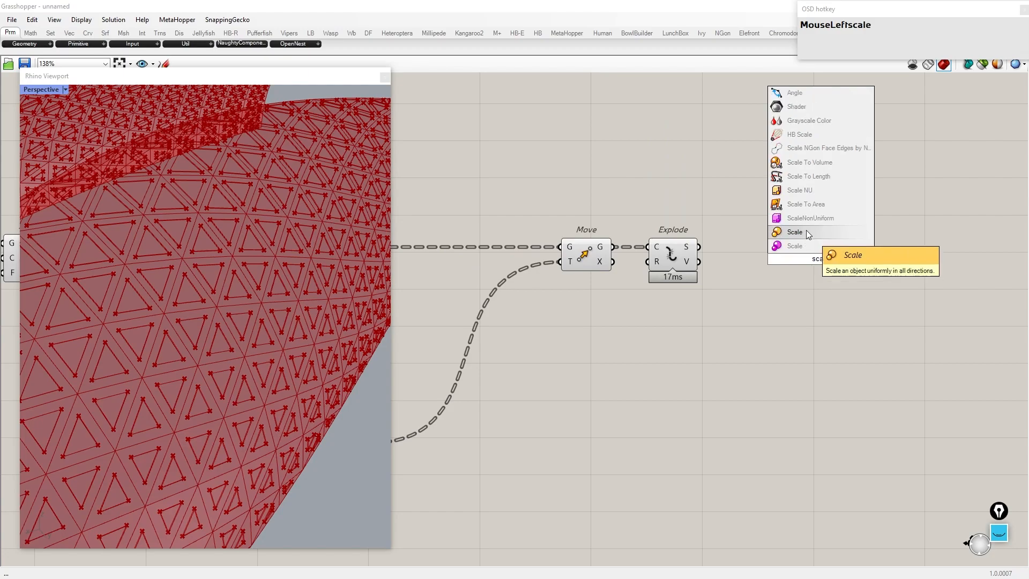
left_click(814, 237)
left_click_drag(782, 239, 794, 244)
left_click_drag(823, 248, 917, 252)
Step: Add a Curve Middle component on the exploded segments and use its midpoints as the scale centre
left_click(797, 310)
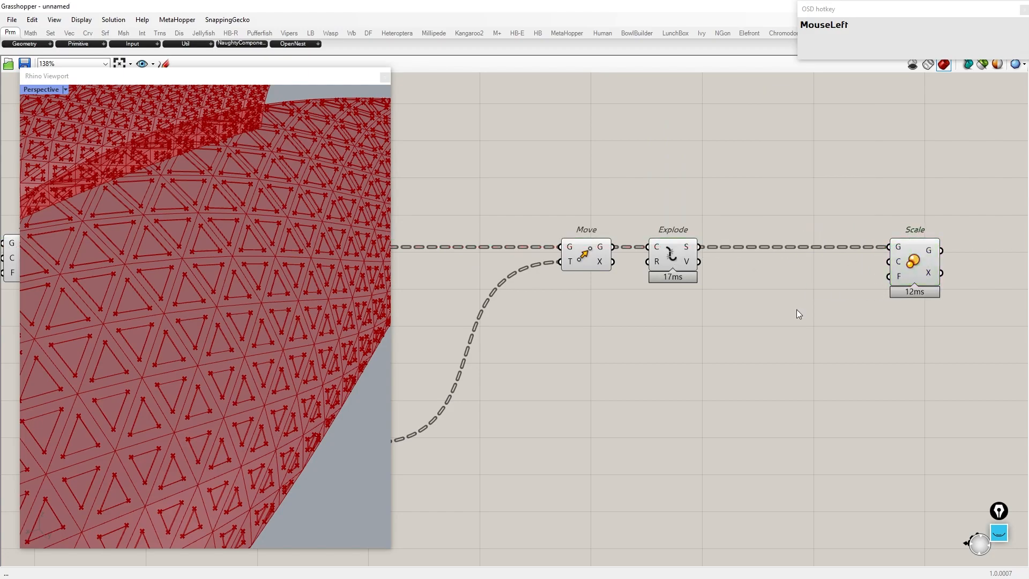
type("middle")
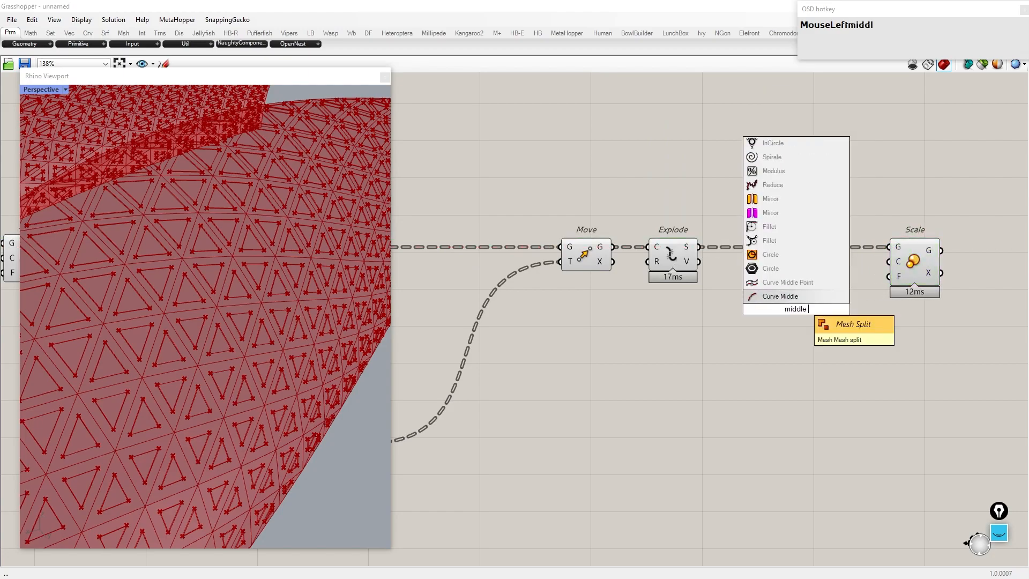
key("Return")
left_click_drag(698, 247, 784, 267)
Step: Turn off the preview of the Move, Explode and Curve Middle components
left_click_drag(778, 307, 600, 225)
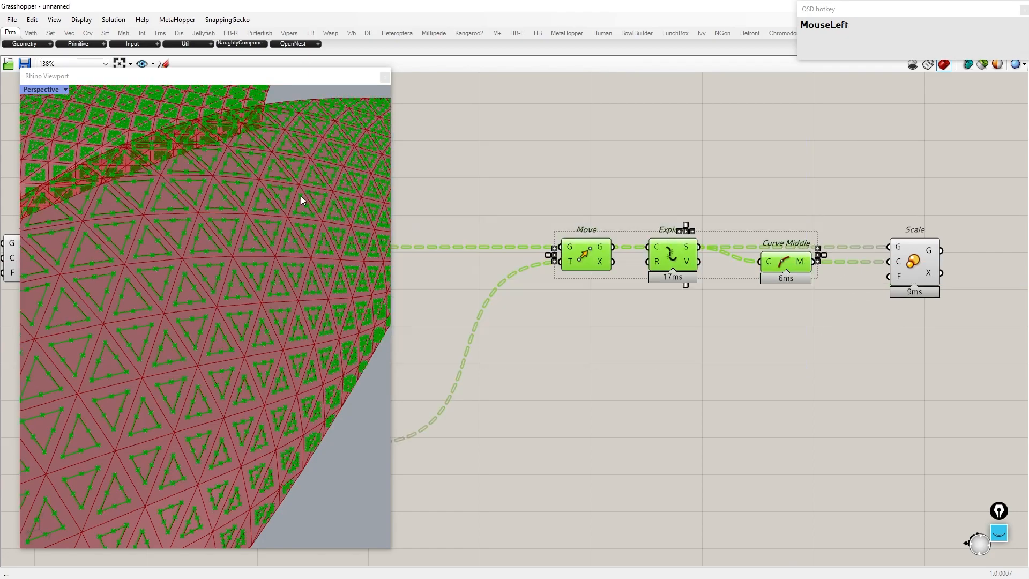
middle_click(603, 231)
left_click(636, 200)
Step: Add a slider set to 1 and connect it to the Scale factor input
double_click(688, 344)
type("1")
key("Return")
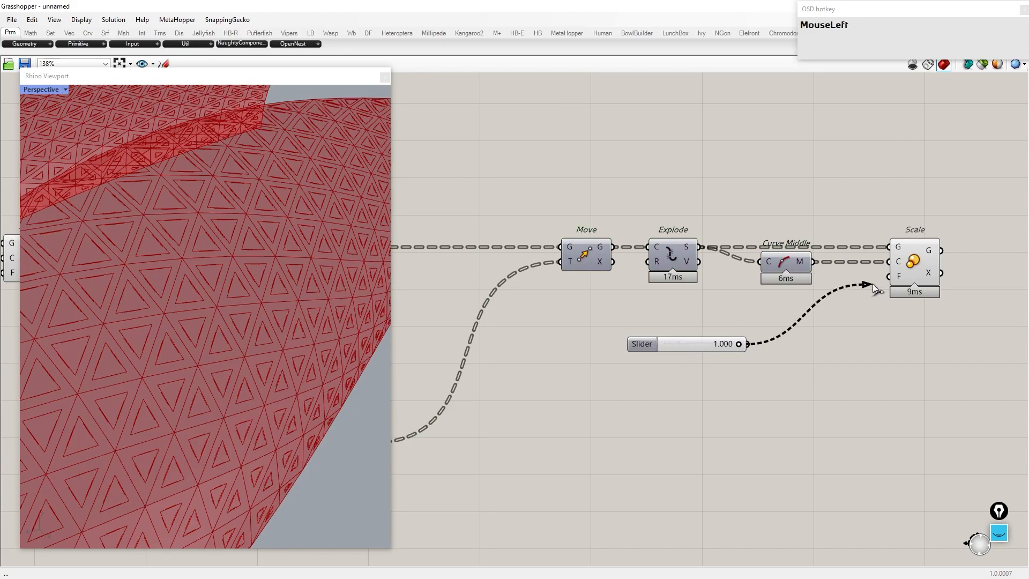
left_click_drag(866, 290, 889, 277)
Step: Adjust component previews so only the scaled segment outlines show, with the Factor slider at about 0.891
scroll(886, 280, "down", 3)
left_click_drag(807, 424, 260, 246)
middle_click(562, 231)
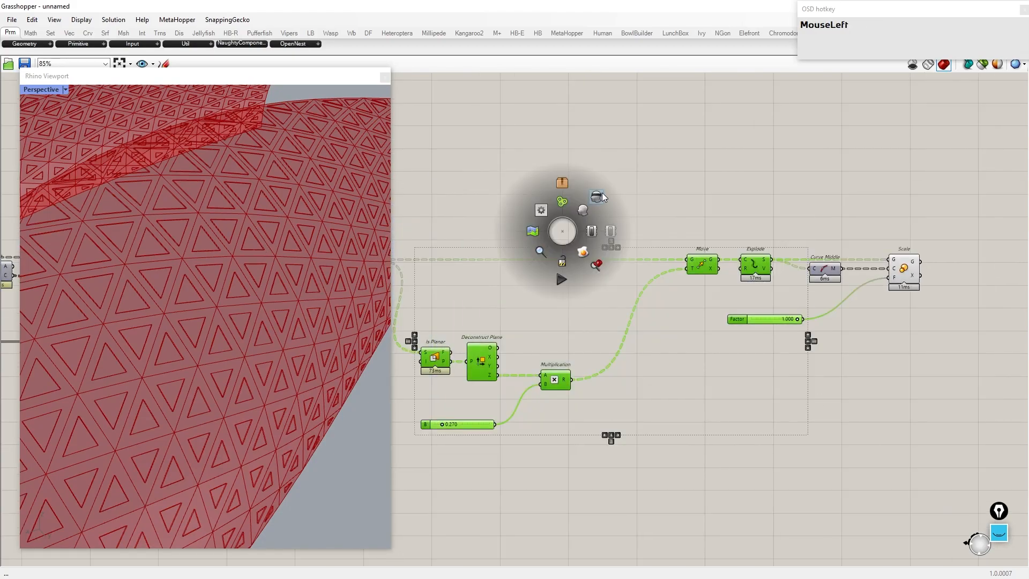
left_click(596, 196)
scroll(836, 283, "down", 2)
left_click_drag(733, 396, 457, 212)
middle_click(538, 226)
left_click(571, 193)
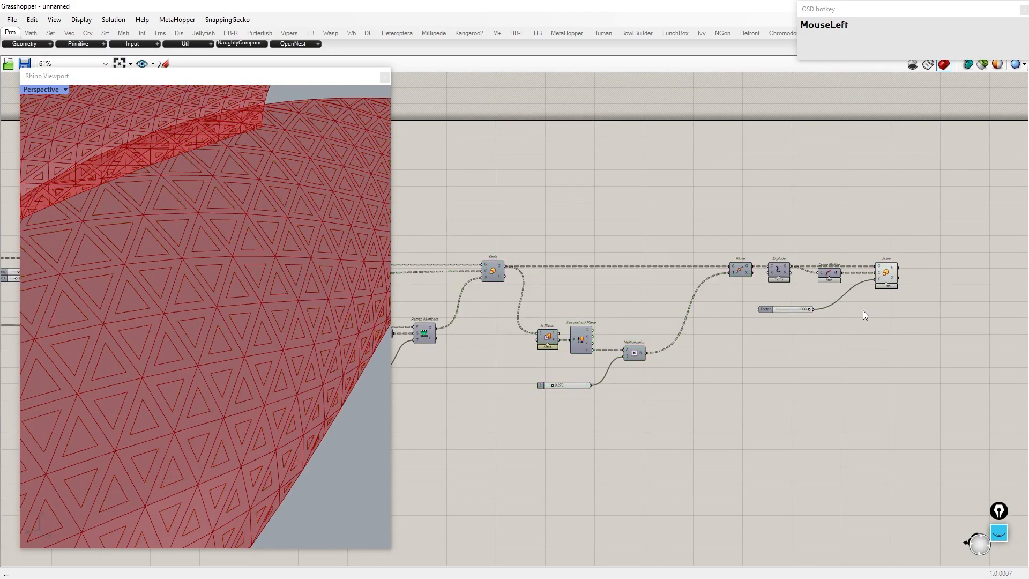
scroll(836, 306, "up", 6)
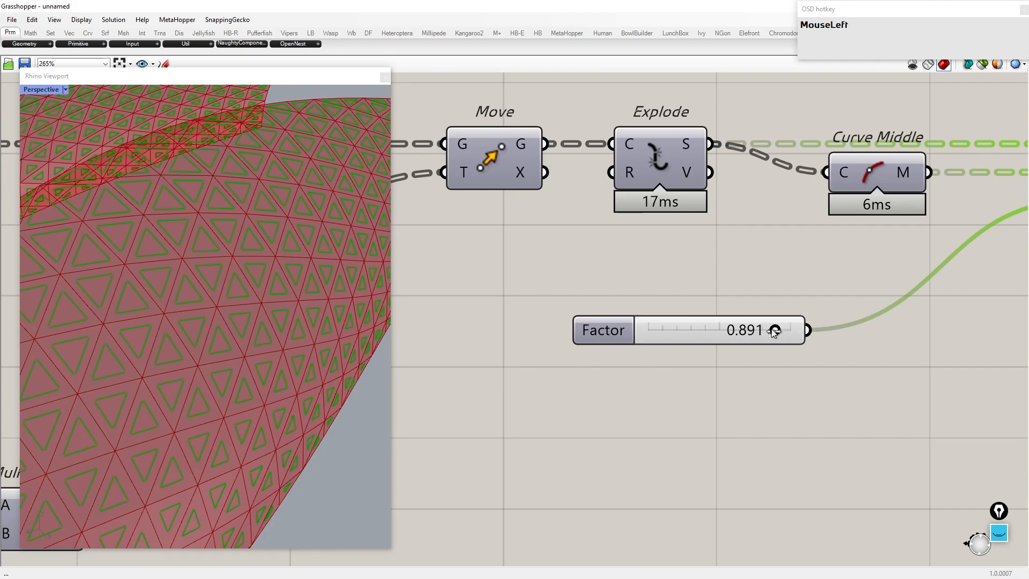
right_click_drag(399, 252, 627, 254)
Step: Turn off the preview of the upstream triangle panel components
left_click_drag(669, 387, 327, 174)
middle_click(627, 239)
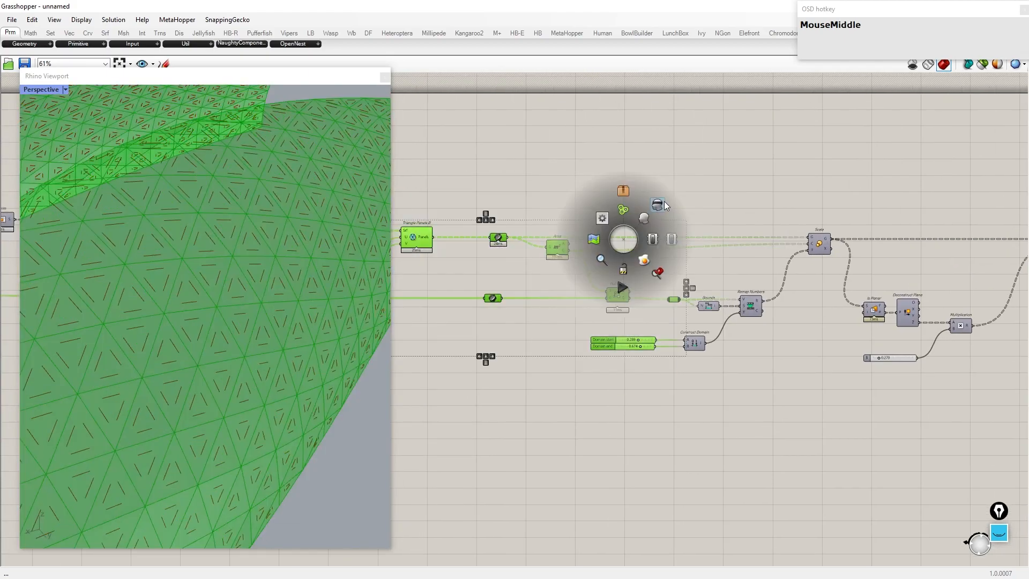
left_click(661, 203)
Step: Duplicate the Explode, Curve Middle, Scale and Factor components as a second branch below the first
scroll(709, 201, "down", 3)
scroll(945, 237, "up", 5)
right_click_drag(944, 237, 720, 281)
scroll(750, 309, "up", 5)
left_click_drag(777, 321, 639, 160)
scroll(632, 232, "down", 5)
scroll(788, 216, "down", 2)
left_click_drag(633, 211, 617, 433, "alt")
scroll(681, 359, "down", 4)
right_click_drag(472, 313, 624, 285)
scroll(624, 285, "up", 3)
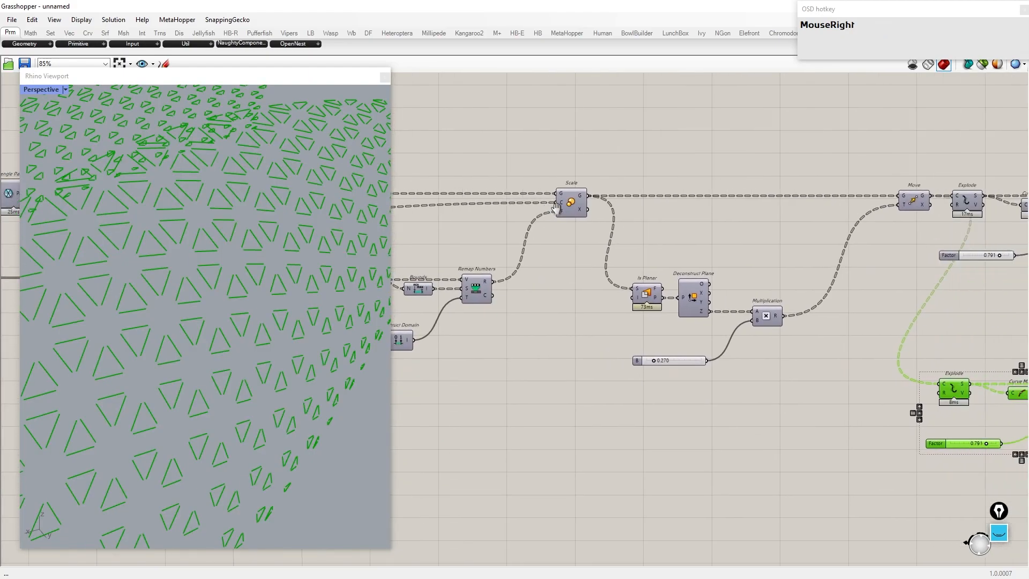
Step: Toggle the preview of the distance-based Scale component
left_click(573, 202)
middle_click(572, 201)
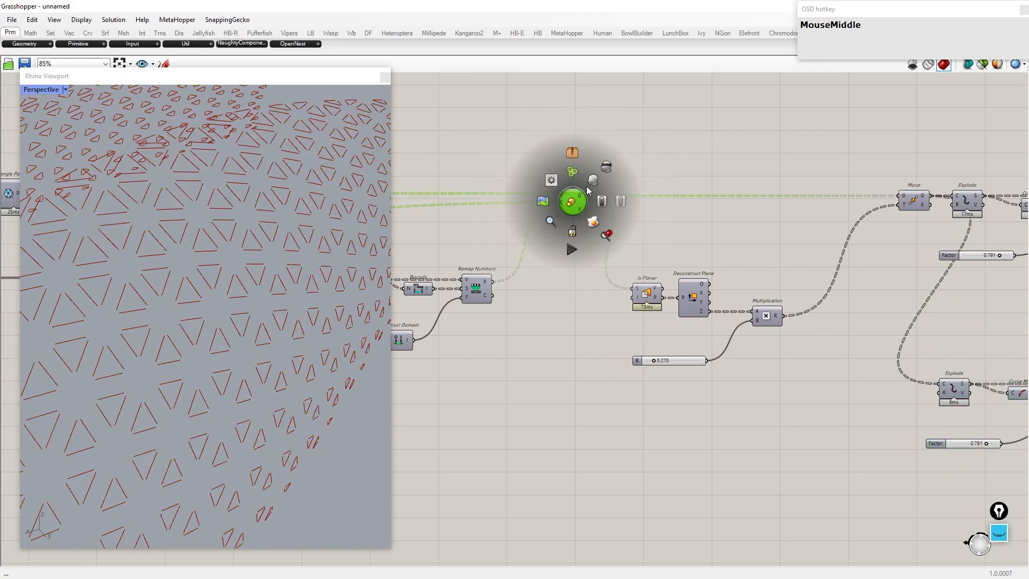
left_click(592, 182)
middle_click(560, 208)
left_click(594, 174)
Step: Copy the panel geometry parameter and paste a duplicate near the second branch
right_click_drag(476, 296, 743, 256)
right_click_drag(511, 237, 591, 230)
left_click(514, 157)
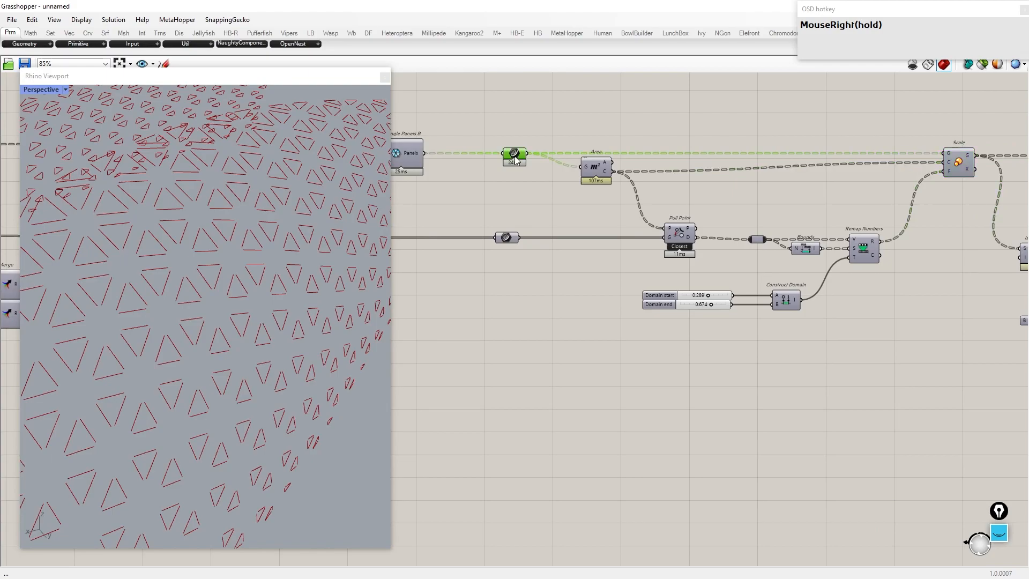
key("ctrl+c")
key("ctrl+v")
left_click_drag(517, 168, 721, 327)
Step: Wire the pasted panels into the second branch's Explode and adjust that branch's previews
middle_click(571, 414)
left_click(590, 394)
scroll(592, 407, "down", 3)
scroll(846, 377, "up", 4)
scroll(846, 408, "down", 1)
left_click_drag(875, 430, 714, 397)
right_click_drag(910, 285, 654, 307)
left_click(766, 281)
right_click_drag(532, 429, 618, 366)
left_click_drag(738, 410, 702, 355)
left_click_drag(795, 396, 677, 105, "shift")
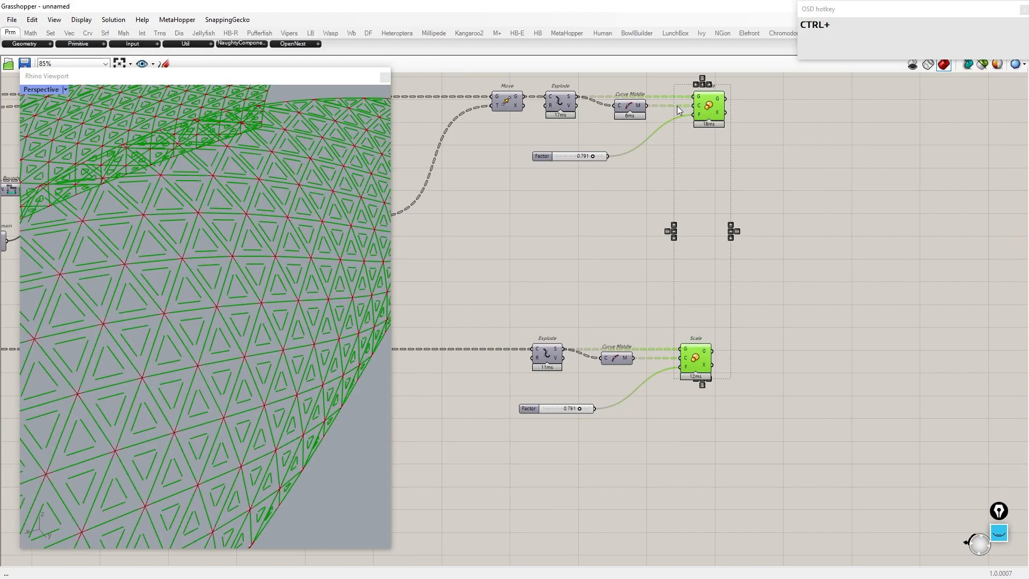
key("ctrl+shift+i")
middle_click(642, 218)
left_click(674, 188)
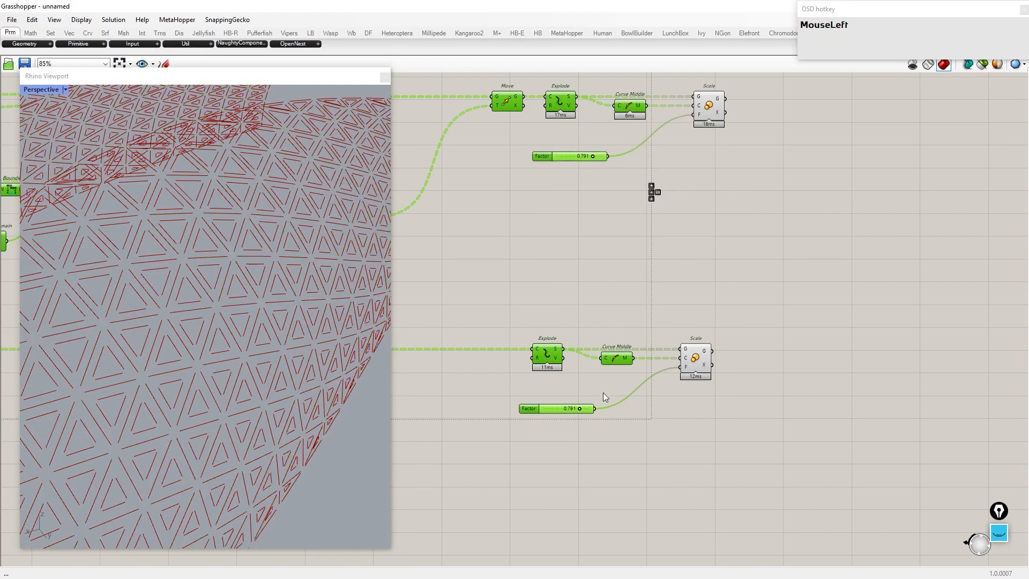
Step: Set the second branch's Factor slider to about 0.840
scroll(545, 375, "up", 8)
mouse_move(561, 440)
left_mouse_down()
mouse_move(513, 444)
mouse_move(590, 443)
mouse_move(580, 442)
left_mouse_up()
scroll(573, 417, "down", 7)
right_click_drag(849, 318, 721, 397)
Step: Add a Merge component and feed both Scale outputs into its first two inputs
double_click(740, 281)
type("merge")
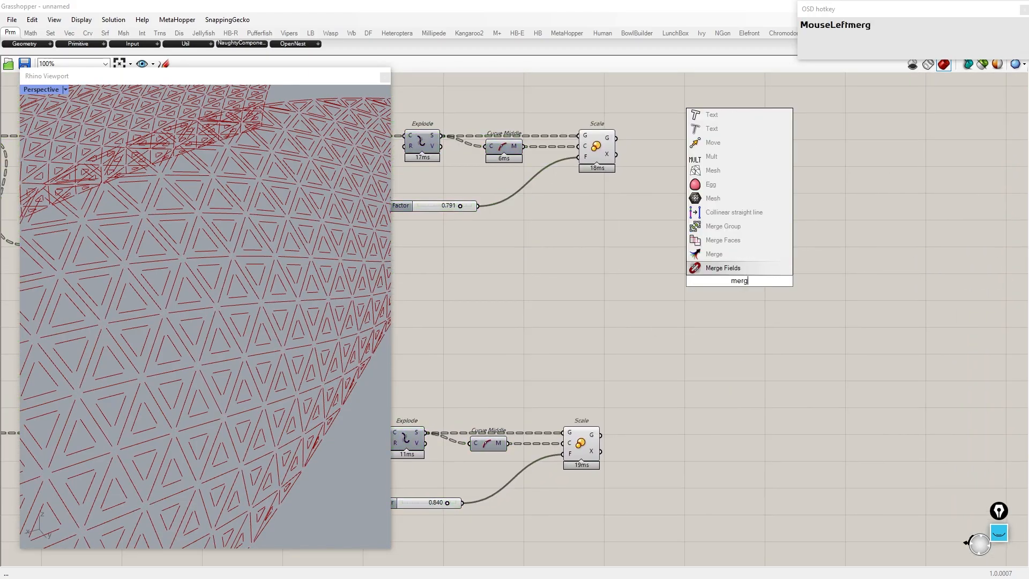
key("Return")
scroll(741, 283, "up", 1)
left_click_drag(593, 115, 577, 462)
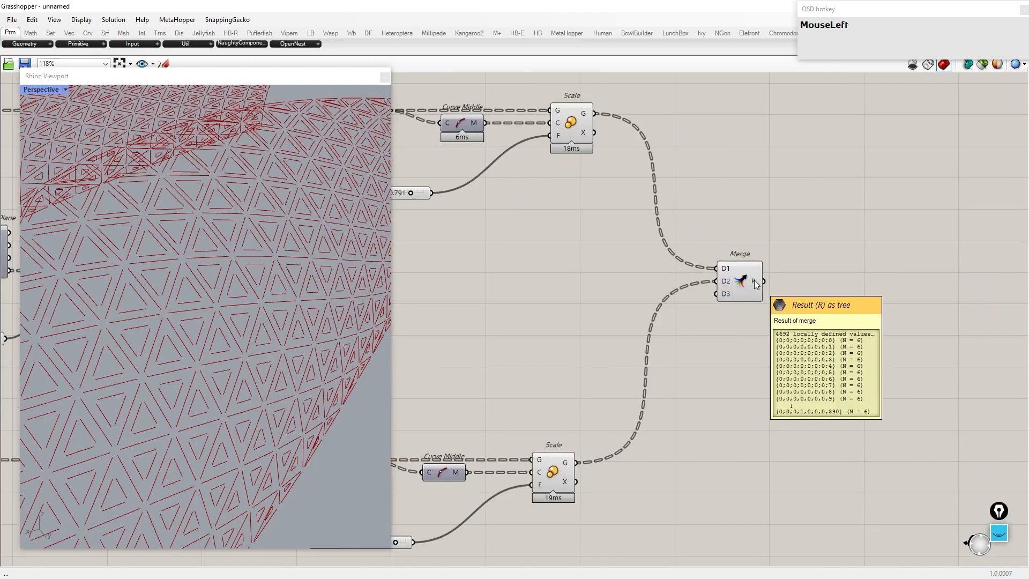
Step: Graft both Merge inputs
right_click(722, 269)
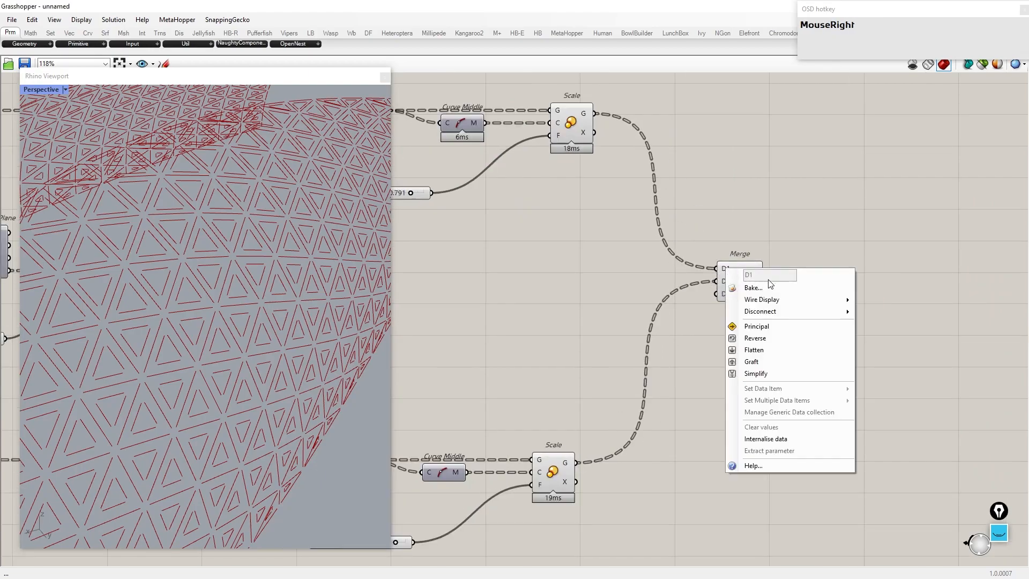
left_click(749, 361)
right_click(716, 282)
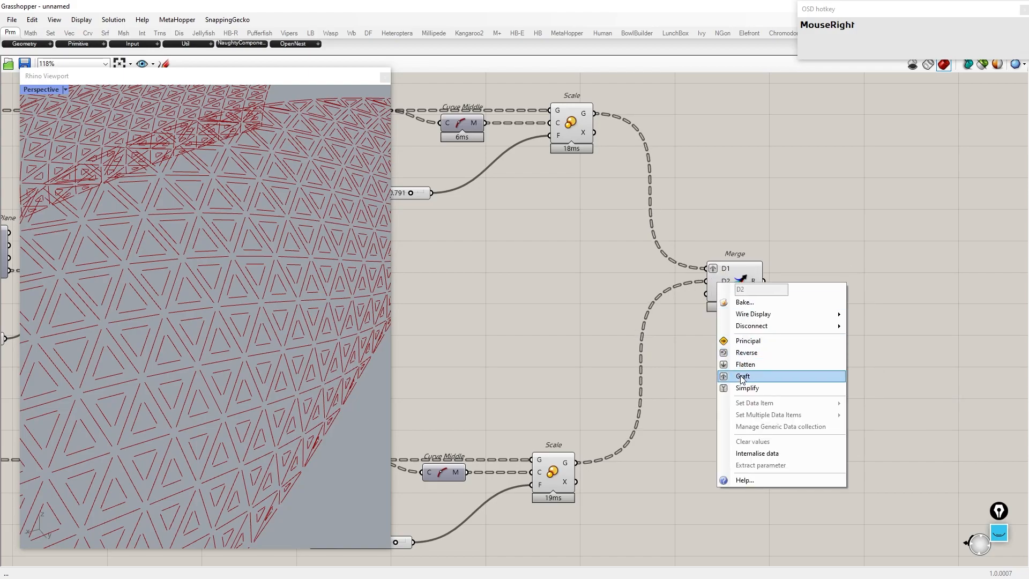
left_click(746, 376)
Step: Add a Mesh Loft component and feed it the merged result
right_click_drag(867, 279, 738, 291)
double_click(739, 290)
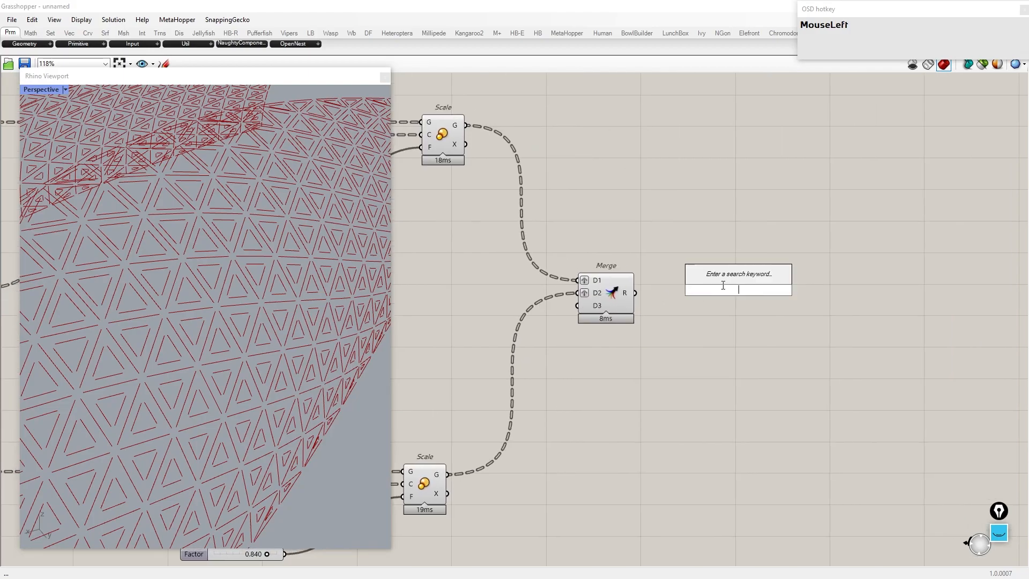
type("mesh loft")
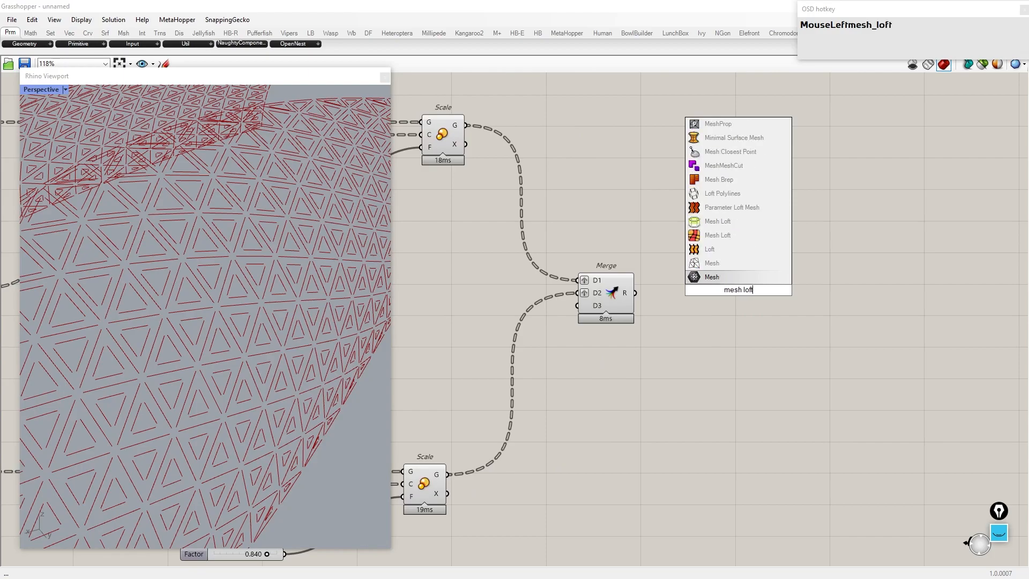
left_click(715, 268)
left_click_drag(634, 294, 808, 293)
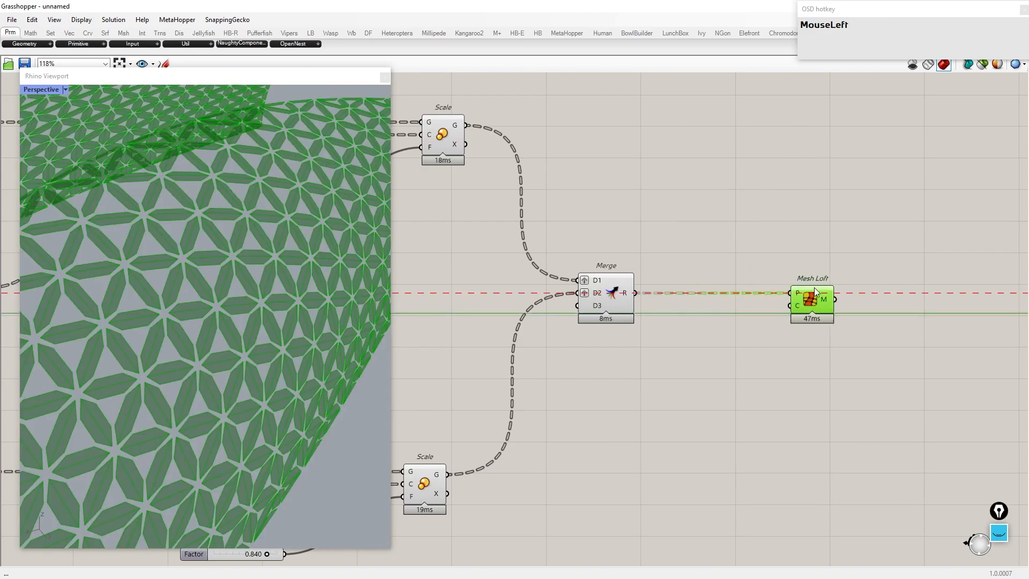
Step: Place the two Factor sliders stacked together and hide the extra previews
scroll(847, 302, "down", 5)
left_click_drag(803, 476, 6, 177)
middle_click(573, 267)
left_click(609, 232)
scroll(241, 279, "down", 6)
right_click_drag(236, 284, 198, 300)
scroll(198, 300, "up", 6)
scroll(721, 383, "up", 4)
left_click(596, 391)
left_click_drag(584, 381, 590, 214)
left_click_drag(581, 170, 580, 208)
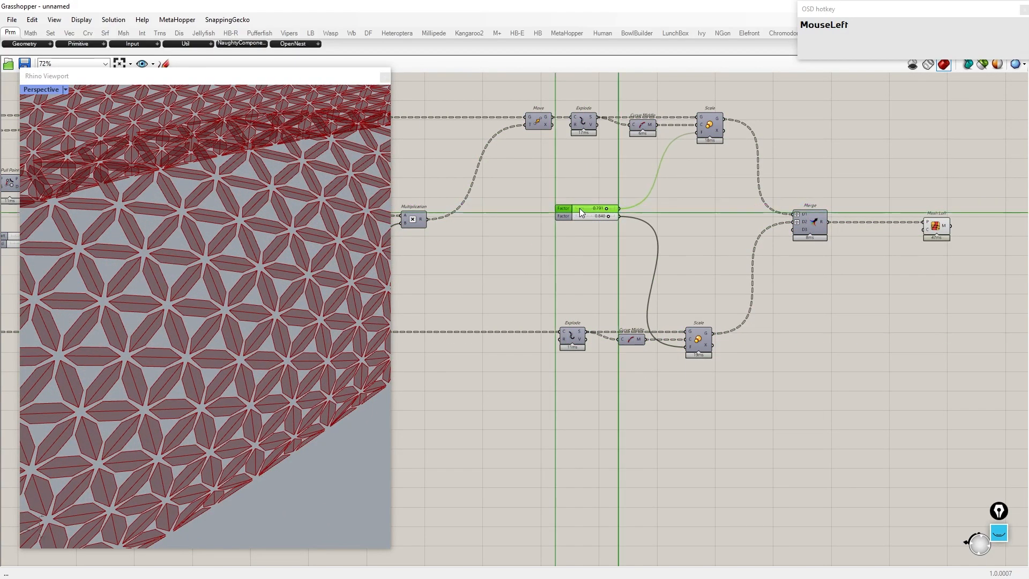
Step: Adjust the two Factor sliders to about 0.813 and 0.893
scroll(579, 196, "up", 5)
left_click(600, 254)
left_click(633, 199)
right_click_drag(636, 202, 675, 263)
scroll(716, 291, "up", 4)
left_click_drag(700, 293, 758, 293)
scroll(113, 299, "up", 3)
left_click_drag(711, 347, 738, 347)
left_click_drag(751, 293, 706, 294)
mouse_move(735, 347)
left_mouse_down()
mouse_move(704, 349)
mouse_move(726, 348)
left_mouse_up()
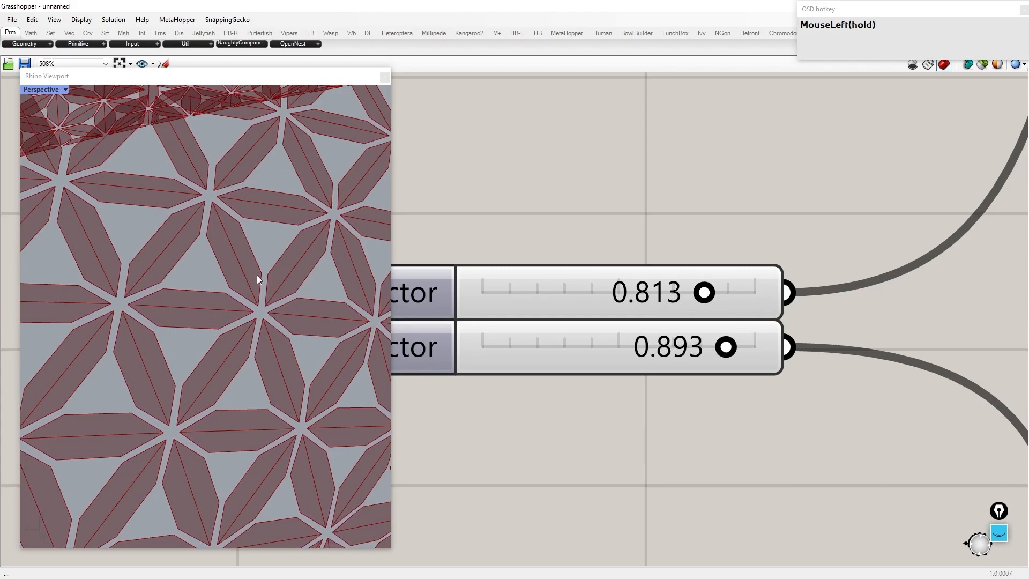
Step: Inspect the framed panels in the viewport from several angles
scroll(322, 295, "down", 3)
right_click_drag(274, 298, 282, 194)
scroll(168, 253, "down", 4)
scroll(167, 248, "down", 3)
right_click_drag(167, 248, 274, 217)
scroll(857, 271, "down", 6)
scroll(605, 321, "up", 8)
scroll(606, 340, "up", 4)
left_click_drag(588, 345, 903, 346)
right_click_drag(177, 300, 216, 301)
scroll(217, 301, "up", 5)
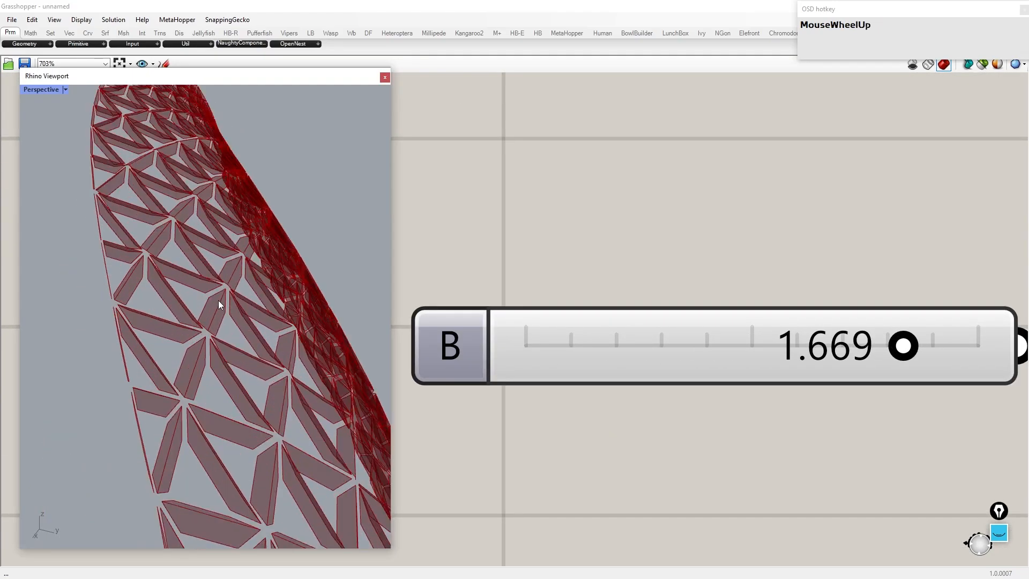
scroll(735, 326, "down", 2)
left_click_drag(768, 324, 707, 324)
right_click_drag(215, 290, 174, 270)
scroll(632, 282, "down", 11)
right_click_drag(852, 248, 654, 265)
right_click_drag(1019, 267, 641, 265)
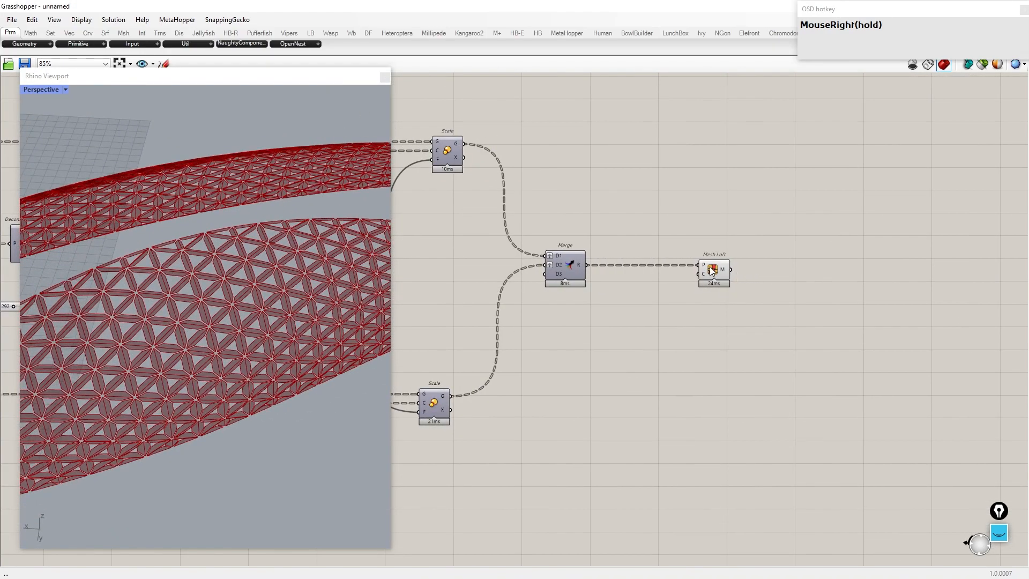
Step: Add Weaverbird's Join Meshes and Weld component beside the Mesh Loft
left_click(714, 268)
scroll(802, 267, "up", 3)
right_click_drag(795, 262, 710, 253)
scroll(204, 277, "up", 3)
left_click(204, 277)
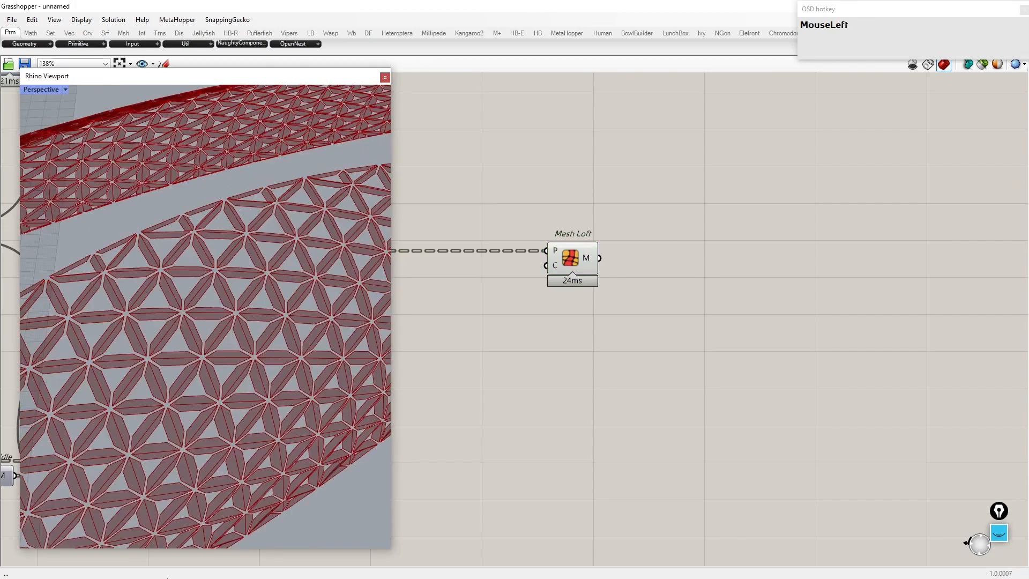
double_click(706, 265)
type("join adn w")
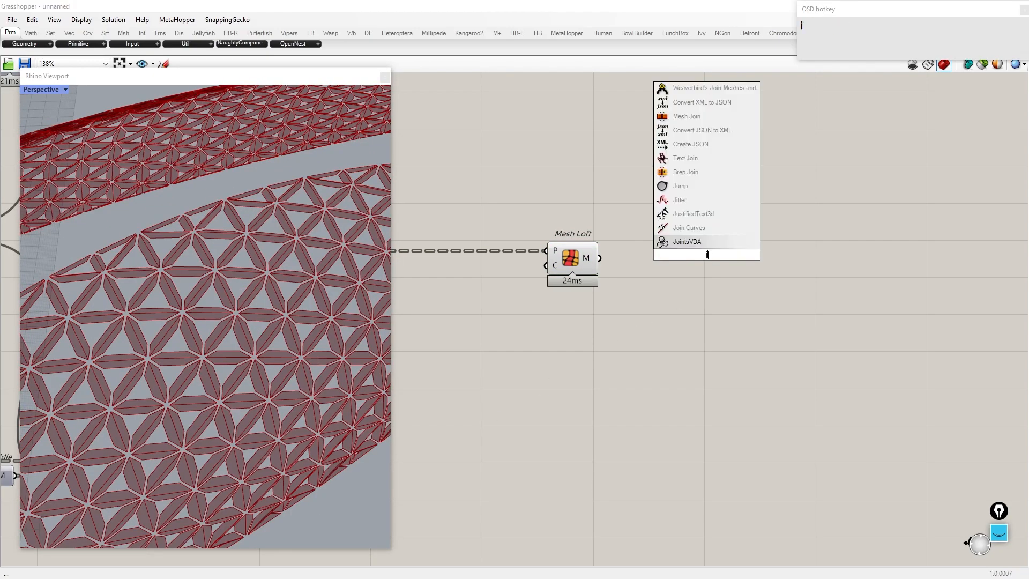
type("eld")
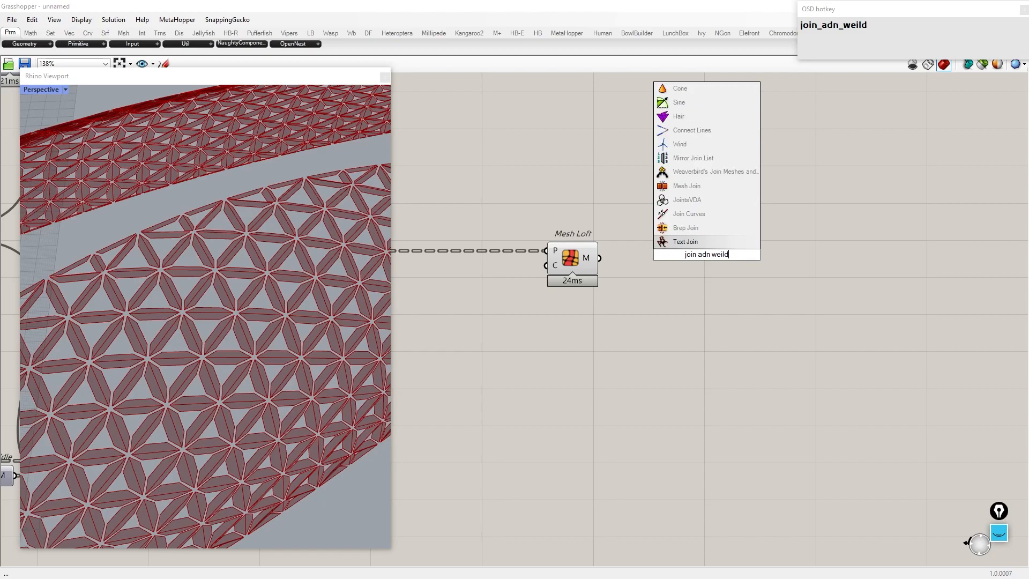
left_click(691, 174)
left_click_drag(715, 253, 825, 279)
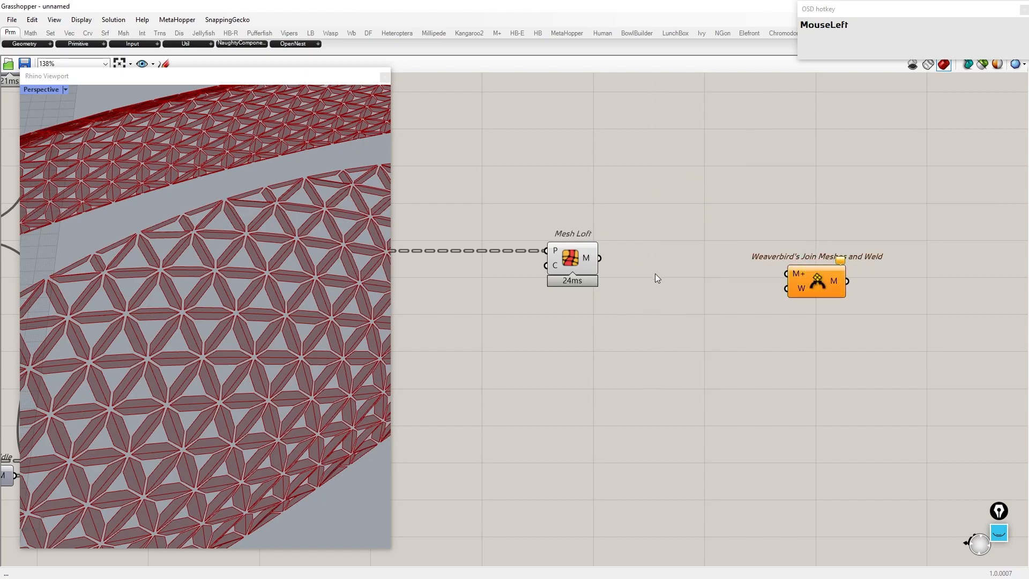
Step: Add a Shift Paths component and feed it the Mesh Loft output
double_click(655, 275)
type("shif path")
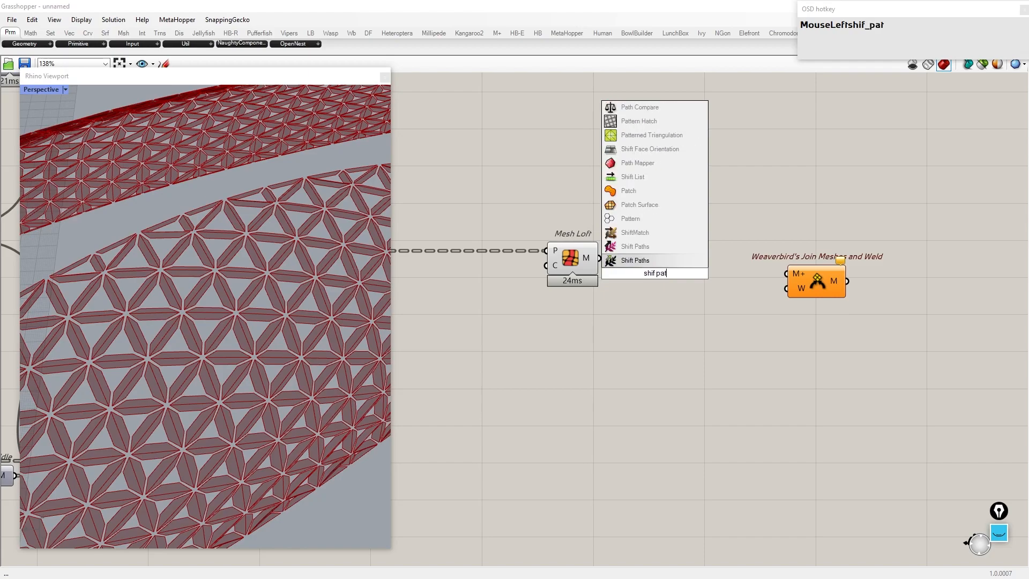
key("Return")
left_click(599, 263)
left_click_drag(602, 263, 483, 259)
left_click_drag(665, 273, 639, 262)
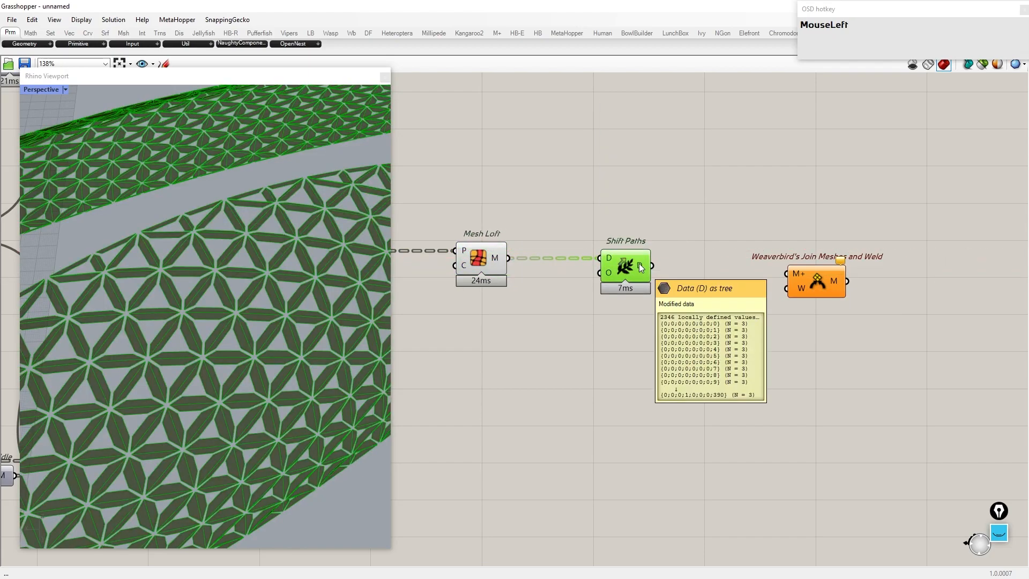
Step: Add a number slider below the Shift Paths component
double_click(526, 345)
type("3")
key("Return")
left_click_drag(526, 345, 469, 350)
left_click(596, 358)
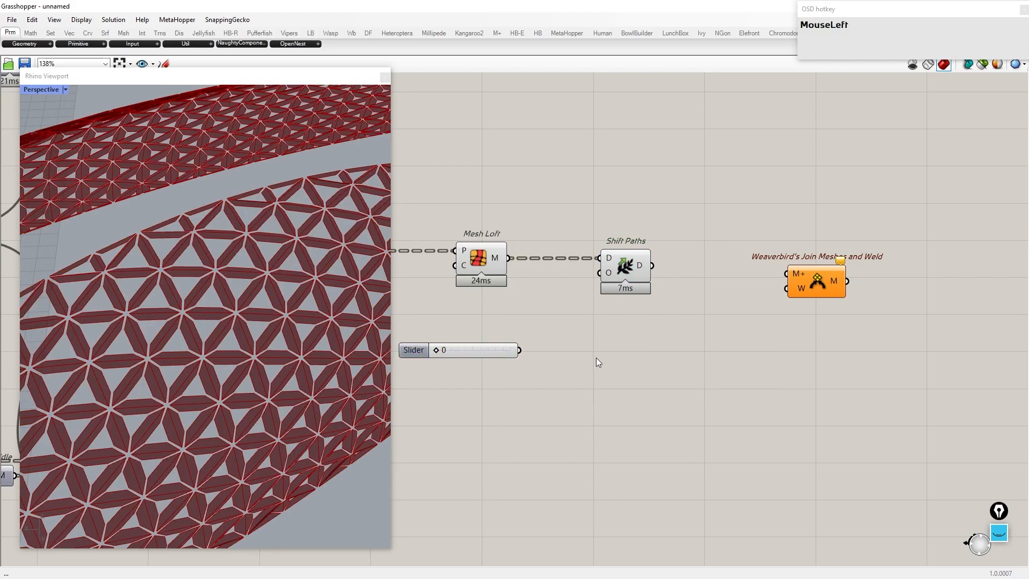
Step: Add a Negative component and wire the slider through it into the Shift Paths offset input
double_click(596, 363)
type("negative")
key("Return")
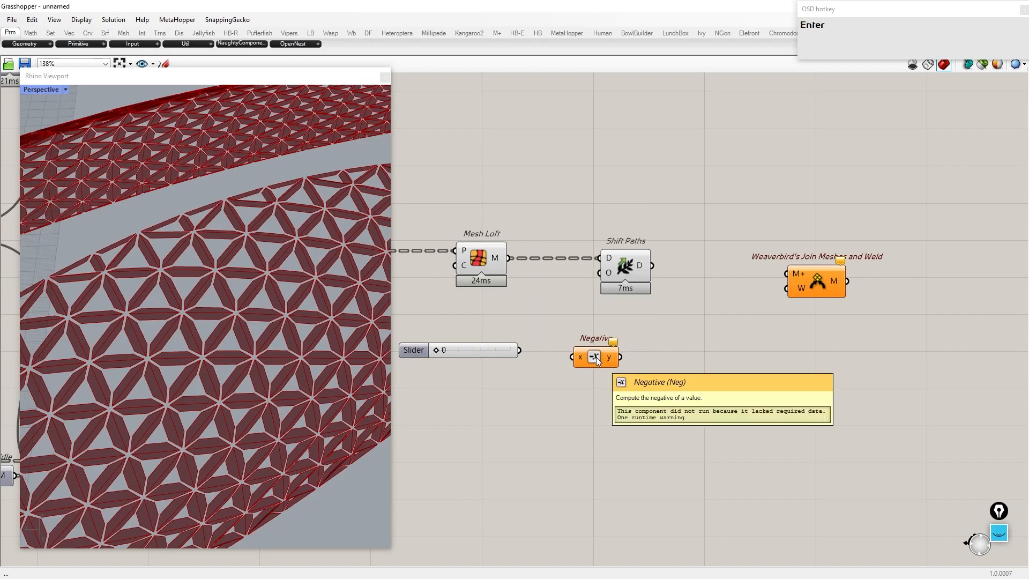
left_click_drag(519, 350, 562, 354)
left_click_drag(569, 381, 478, 323)
left_click_drag(558, 358, 620, 272)
Step: Set the slider to 2
left_click(396, 349)
left_click_drag(396, 348, 389, 349)
right_click_drag(405, 367, 429, 368)
scroll(429, 369, "up", 1)
left_click(428, 369)
left_click_drag(416, 349, 435, 348)
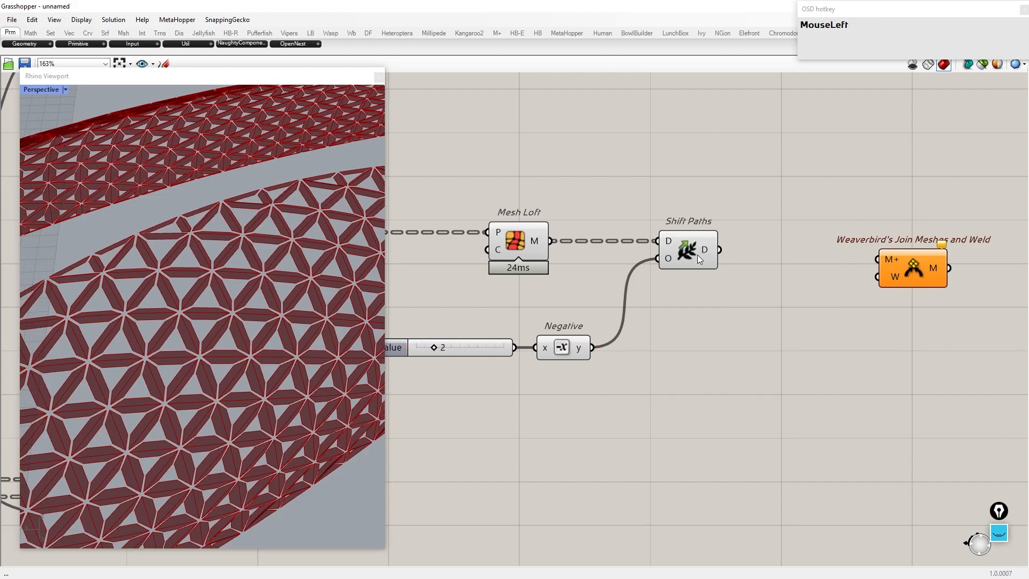
Step: Connect the Shift Paths output to the Join Meshes and Weld mesh input
scroll(761, 266, "down", 2)
scroll(762, 266, "up", 2)
left_click_drag(670, 264, 771, 272)
Step: Bake the joined and welded mesh with default attributes
right_click(772, 271)
left_click(798, 321)
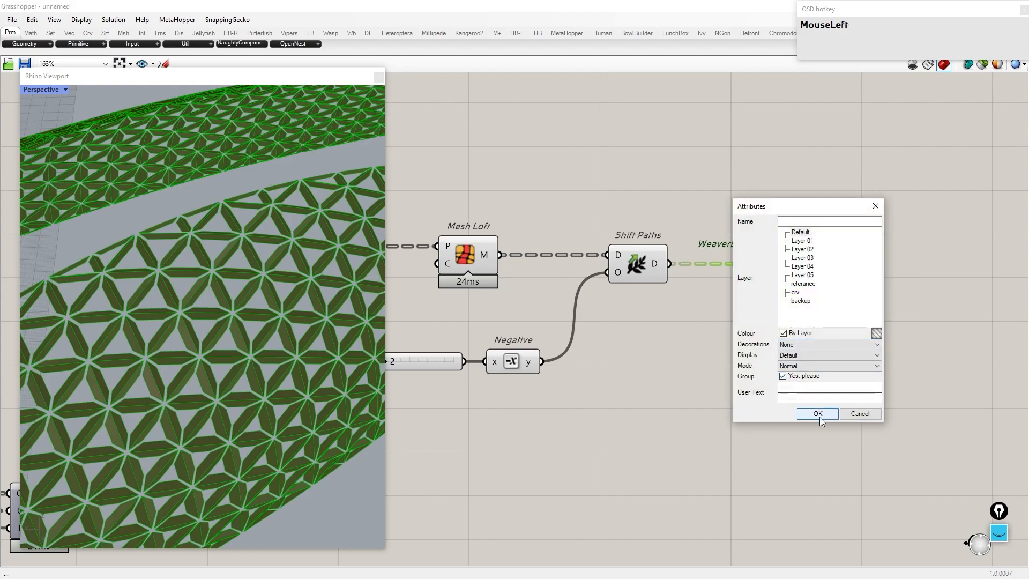
left_click(818, 413)
Step: Hide the previews of the Merge, Mesh Loft, Shift Paths and Join components
scroll(819, 417, "down", 3)
left_click_drag(902, 413, 487, 207)
middle_click(653, 265)
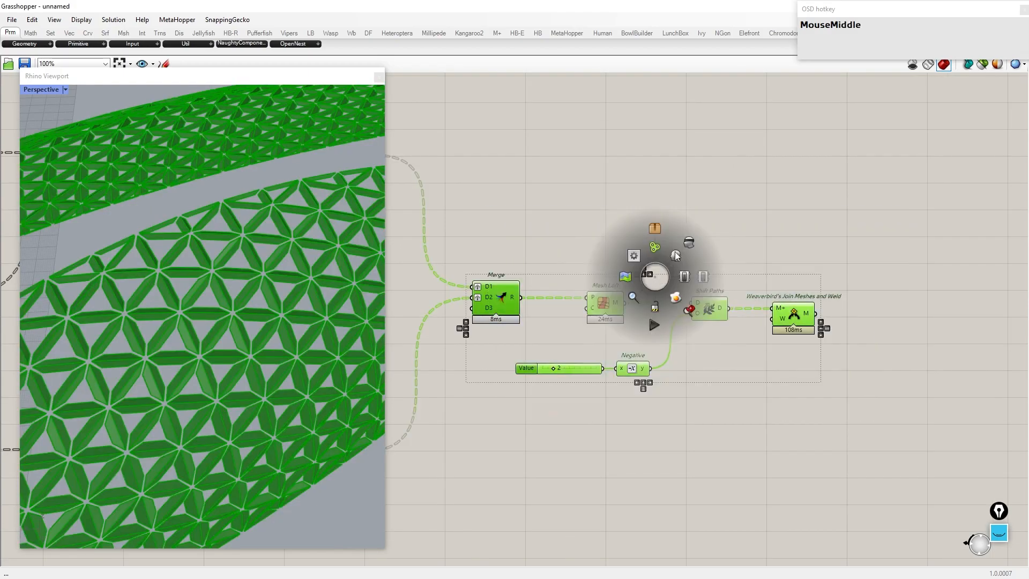
left_click(636, 235)
Step: Select and delete the baked mesh in the maximized viewport
double_click(207, 73)
right_click_drag(294, 198, 387, 255)
left_click(387, 255)
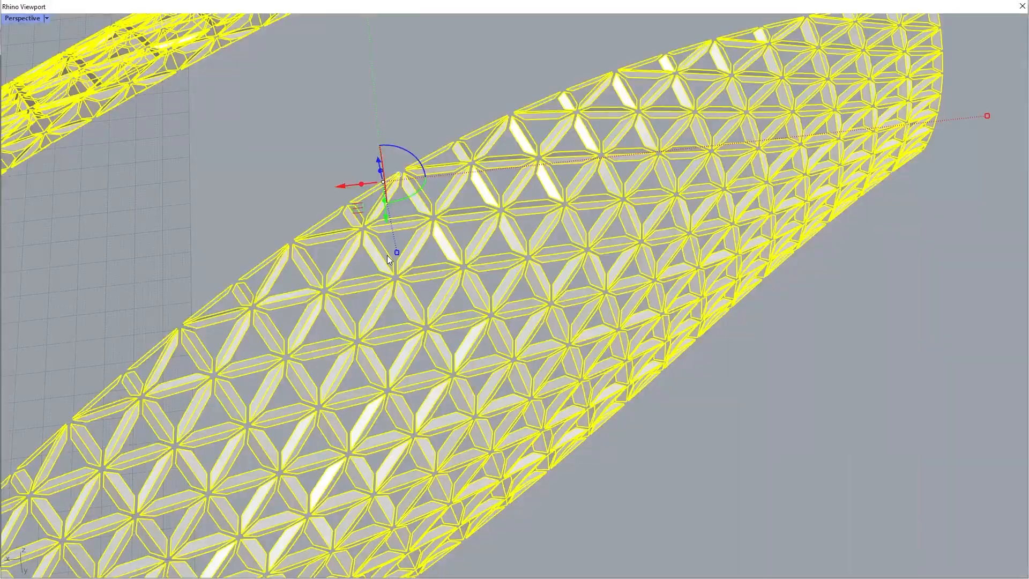
key("Delete")
double_click(184, 4)
left_click(623, 143)
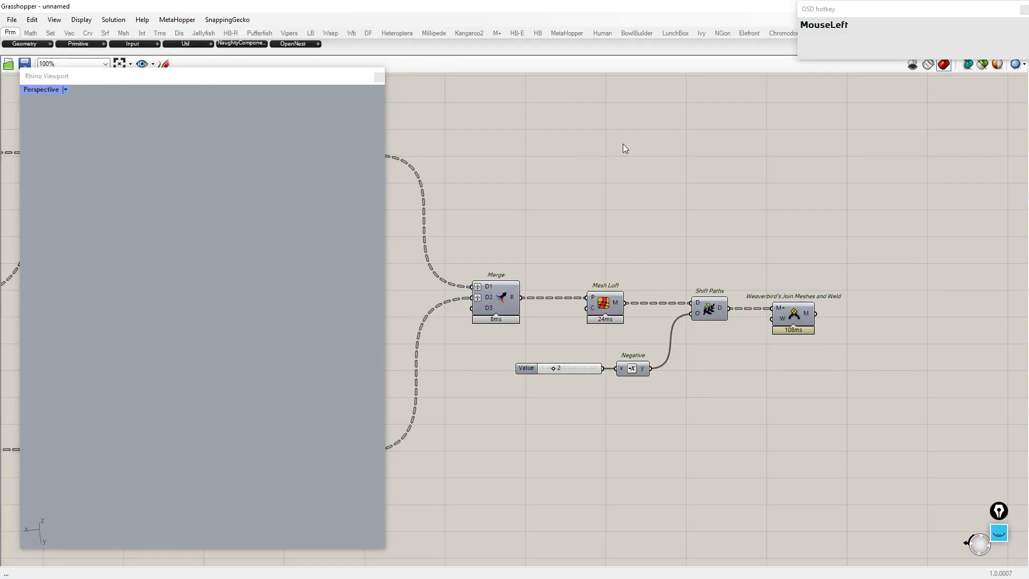
Step: Turn on the preview of the Join Meshes and Weld component
middle_click(783, 276)
left_click(806, 257)
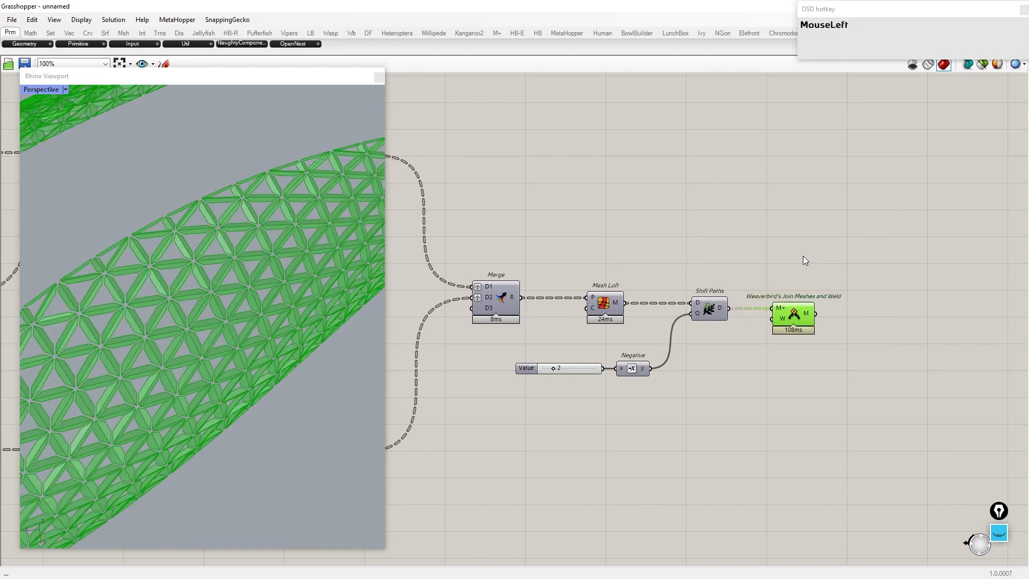
right_click_drag(215, 330, 252, 297)
scroll(252, 297, "up", 6)
scroll(934, 317, "up", 2)
Step: Add Weaverbird's Mesh Thicken component and feed it the joined mesh
right_click_drag(934, 317, 716, 285)
double_click(722, 305)
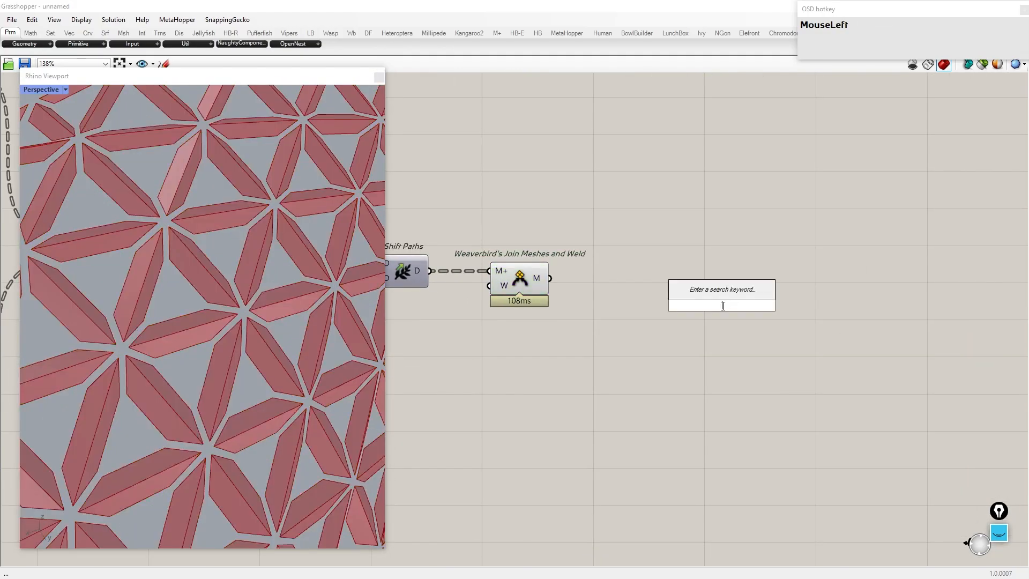
type("wb mesh thicken")
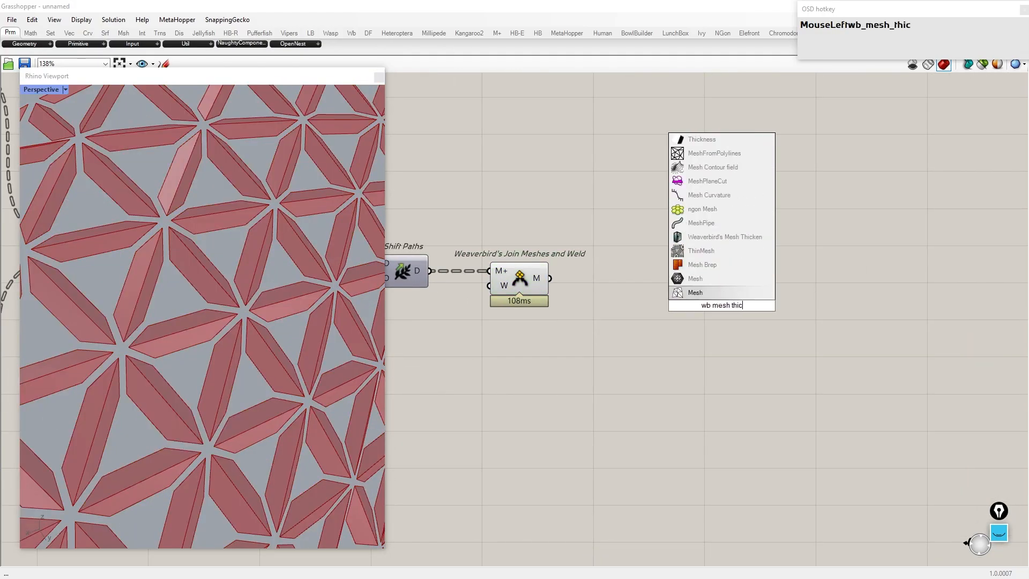
left_click(747, 265)
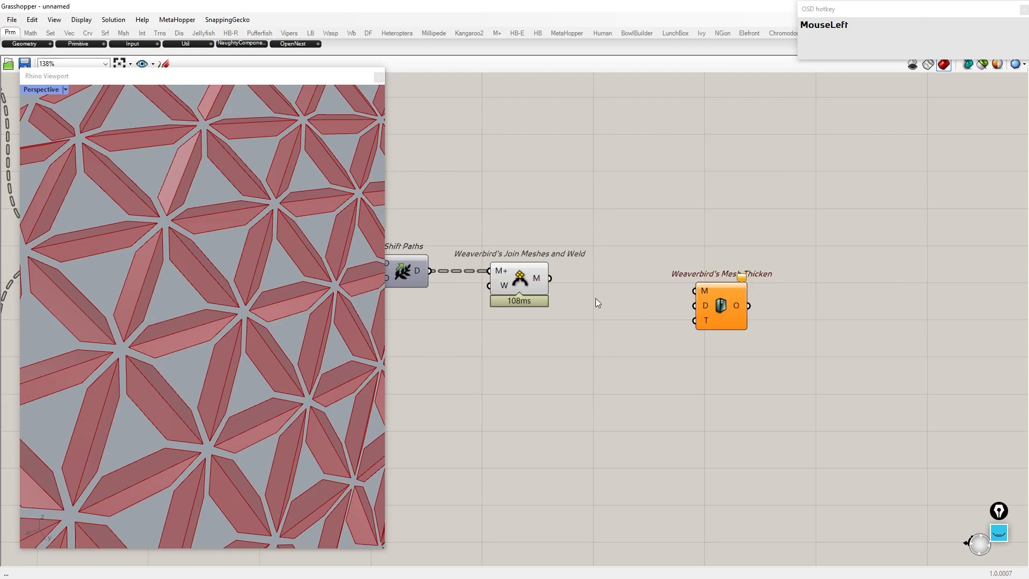
left_click_drag(650, 282, 776, 299)
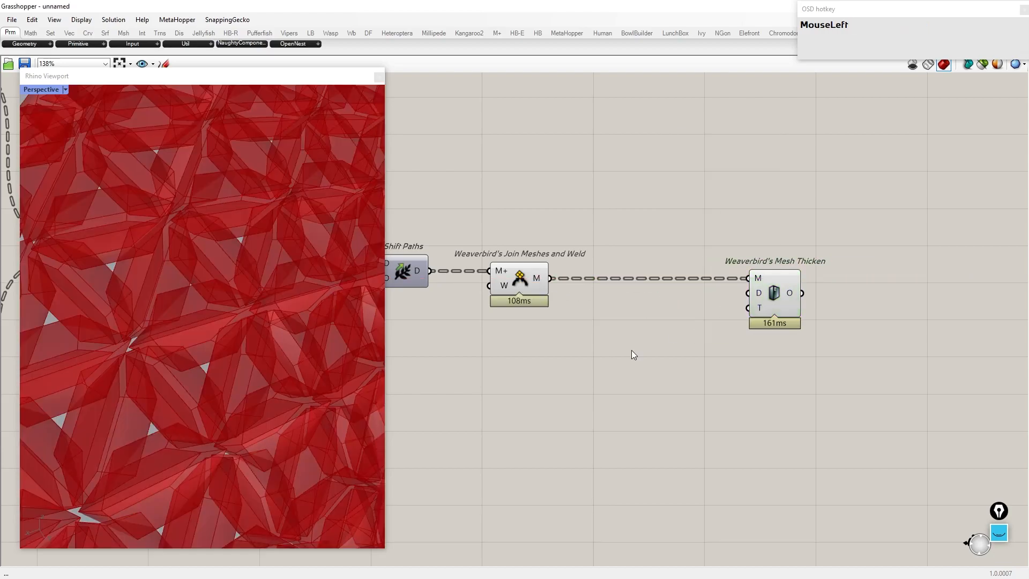
Step: Add a Distance slider of 0.12 and connect it to the Mesh Thicken distance input
double_click(631, 349)
type("0.12")
key("Return")
left_click_drag(692, 350, 745, 295)
Step: Hide the previews of the Shift Paths, Join and Distance components
left_click_drag(644, 481, 332, 236)
middle_click(460, 253)
left_click(488, 221)
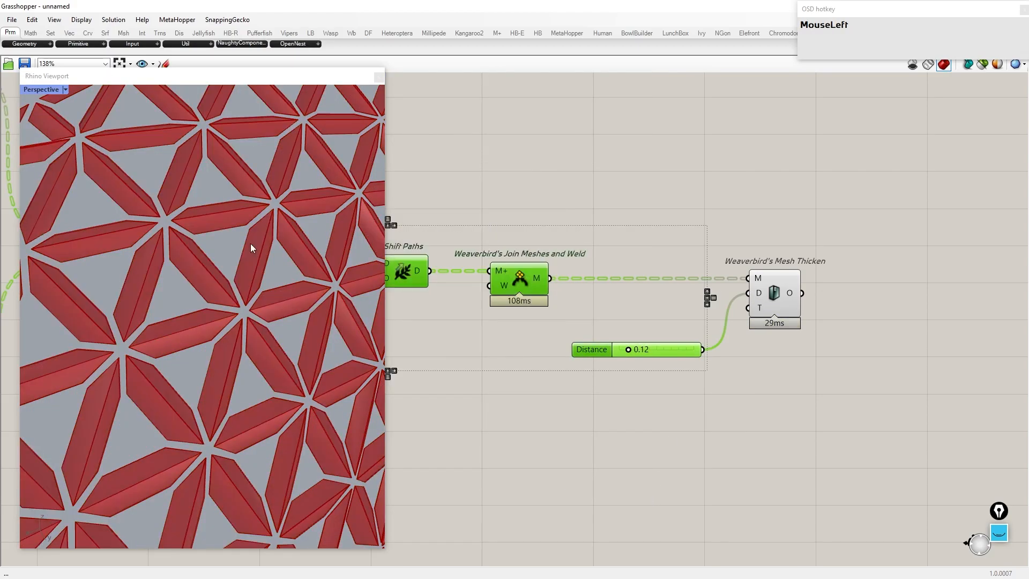
Step: Adjust the Distance slider to about 0.46
right_click_drag(235, 273, 156, 228)
scroll(198, 228, "up", 6)
scroll(603, 375, "up", 5)
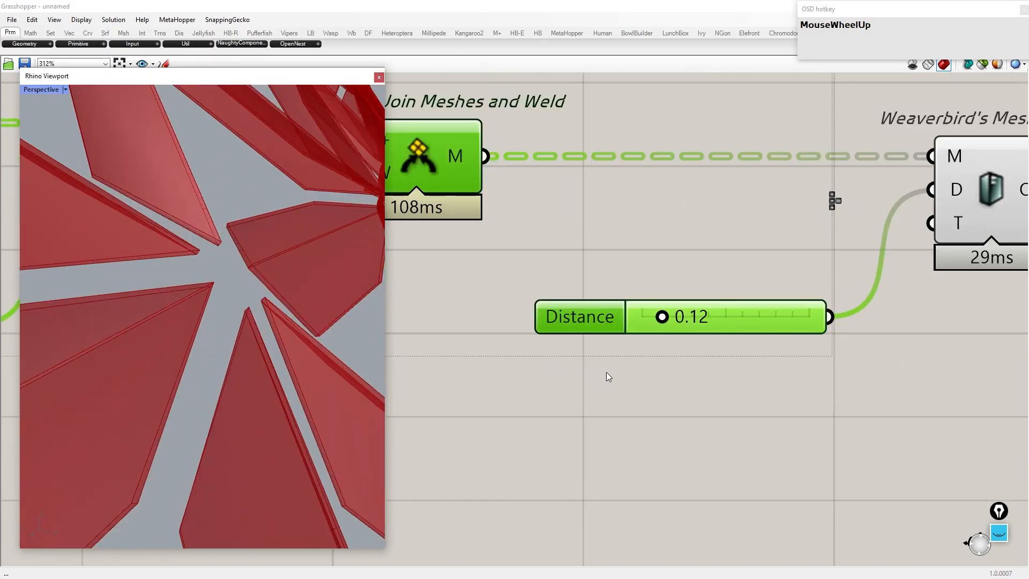
left_click_drag(654, 319, 676, 319)
scroll(675, 319, "down", 5)
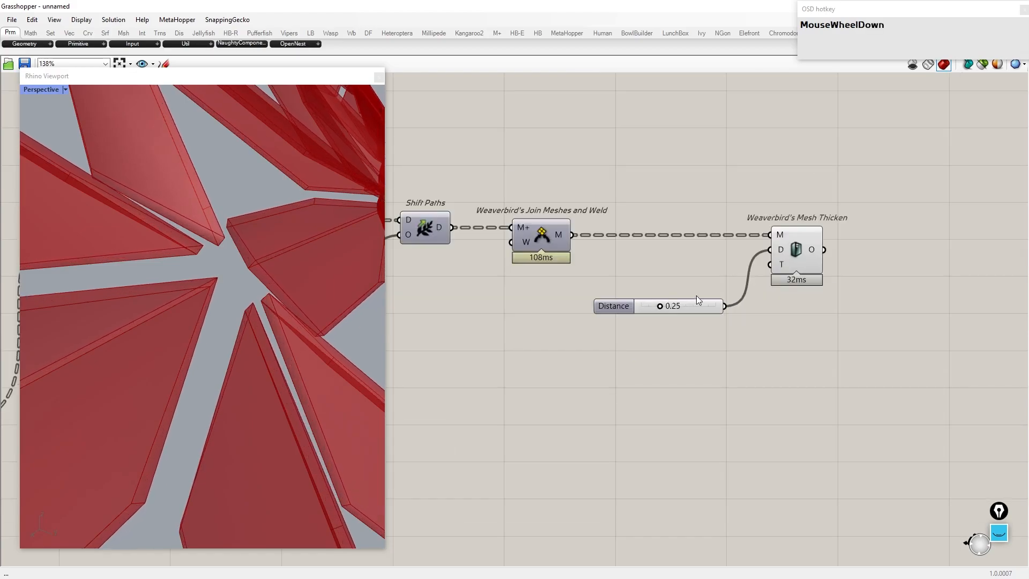
scroll(245, 264, "down", 6)
scroll(110, 214, "up", 6)
scroll(690, 301, "up", 5)
left_click_drag(626, 315, 655, 321)
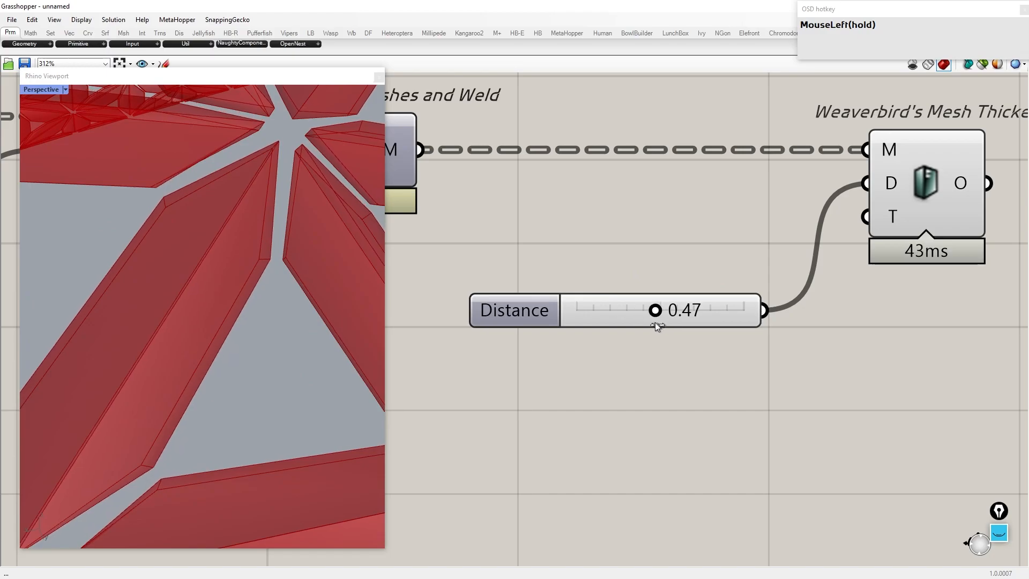
scroll(675, 308, "down", 4)
Step: Apply the expression -x to the Mesh Thicken distance input
right_click(784, 237)
mouse_move(818, 343)
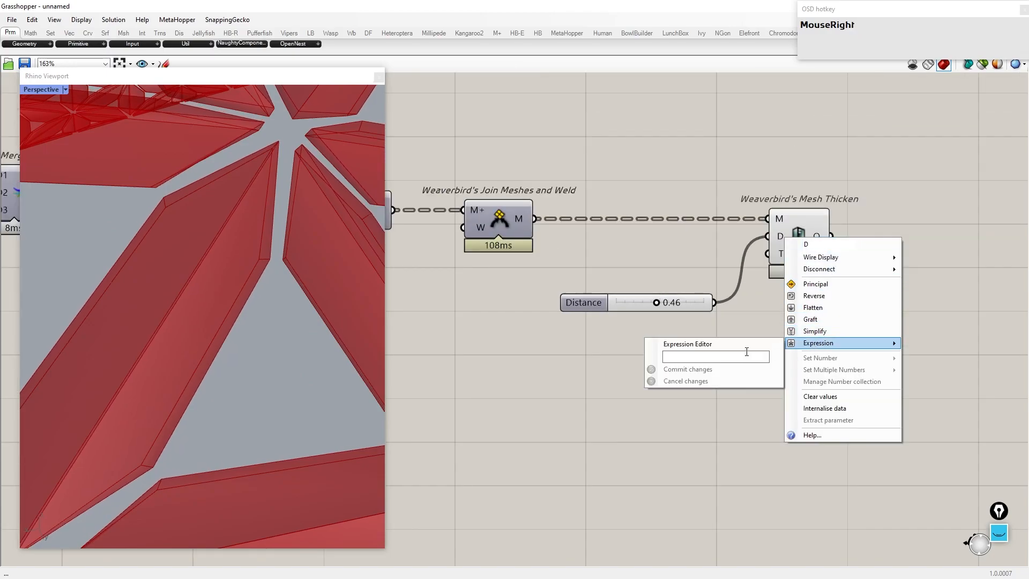
key("BackSpace")
type("-x")
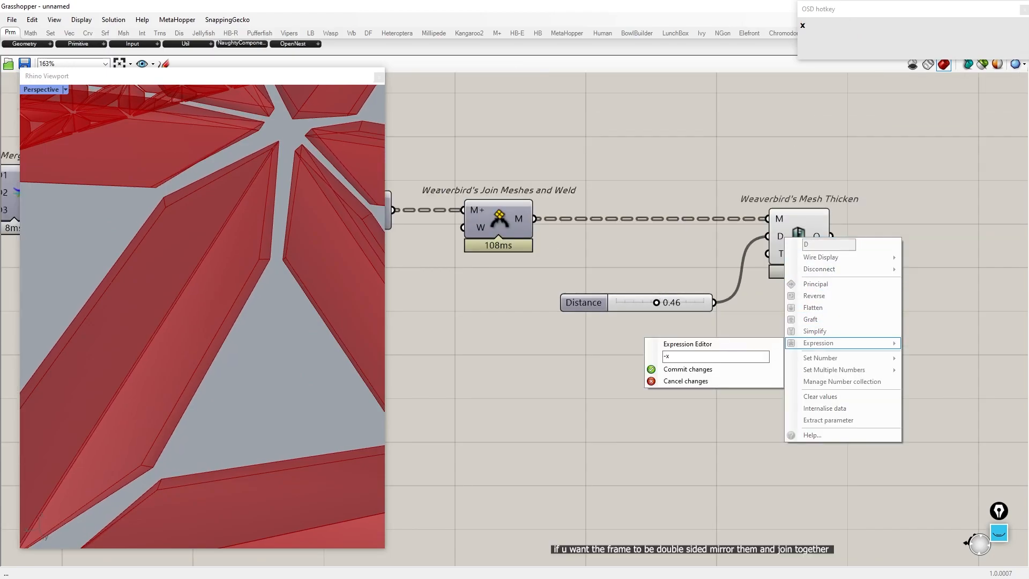
left_click(719, 367)
Step: Bake the Mesh Thicken result
scroll(236, 250, "up", 2)
scroll(234, 247, "up", 2)
right_click_drag(234, 247, 268, 244)
scroll(751, 255, "down", 5)
left_click_drag(719, 424, 268, 129)
middle_click(489, 187)
left_click(526, 155)
scroll(804, 256, "up", 2)
left_click(762, 240)
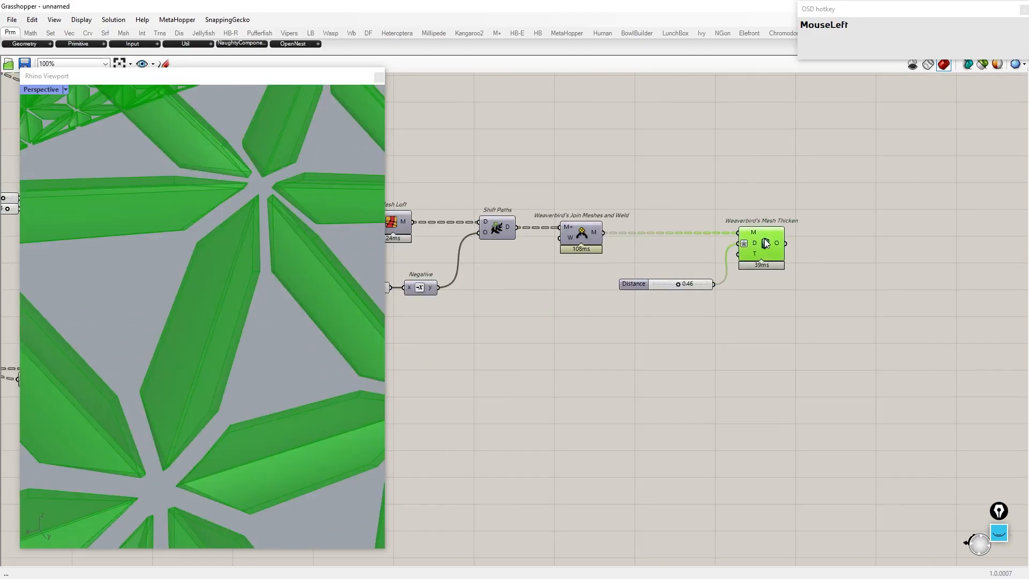
right_click(761, 237)
left_click(784, 284)
left_click(802, 384)
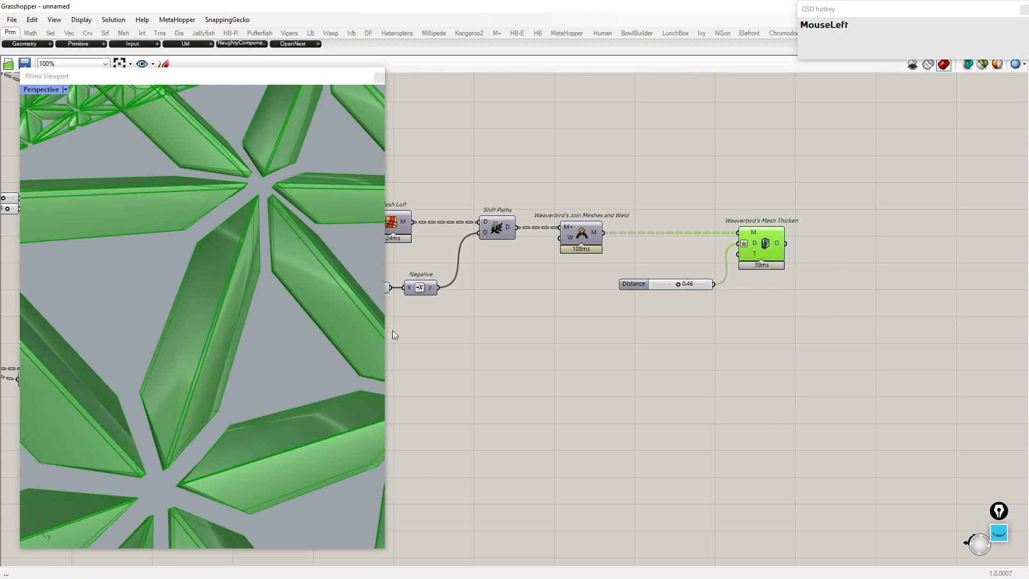
Step: Hide the previews of all components
key("ctrl+a")
middle_click(711, 157)
left_click(742, 130)
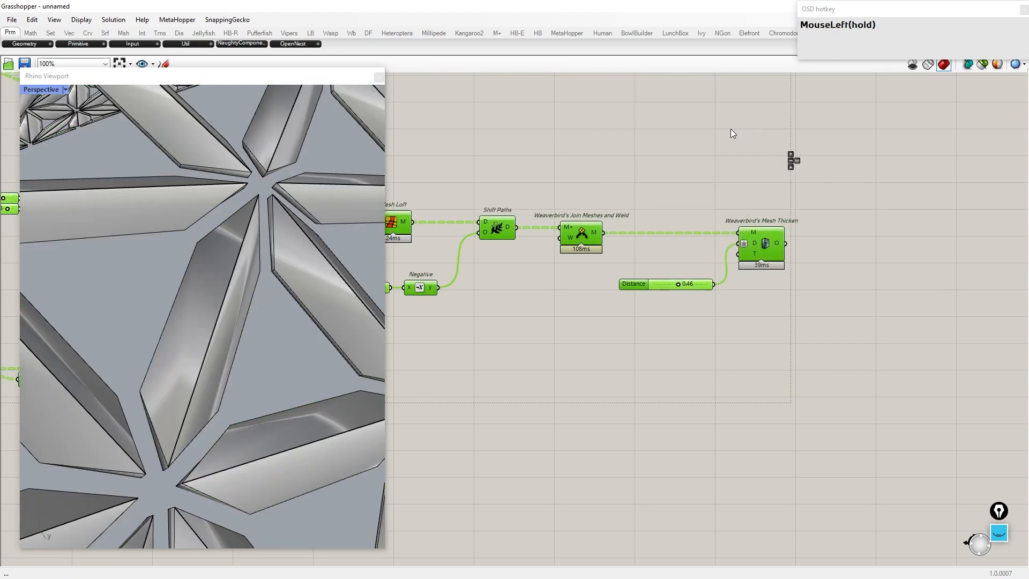
Step: Maximize the viewport and view the panels in the RE2 display mode
double_click(244, 81)
scroll(245, 82, "down", 7)
right_click_drag(478, 232, 346, 209)
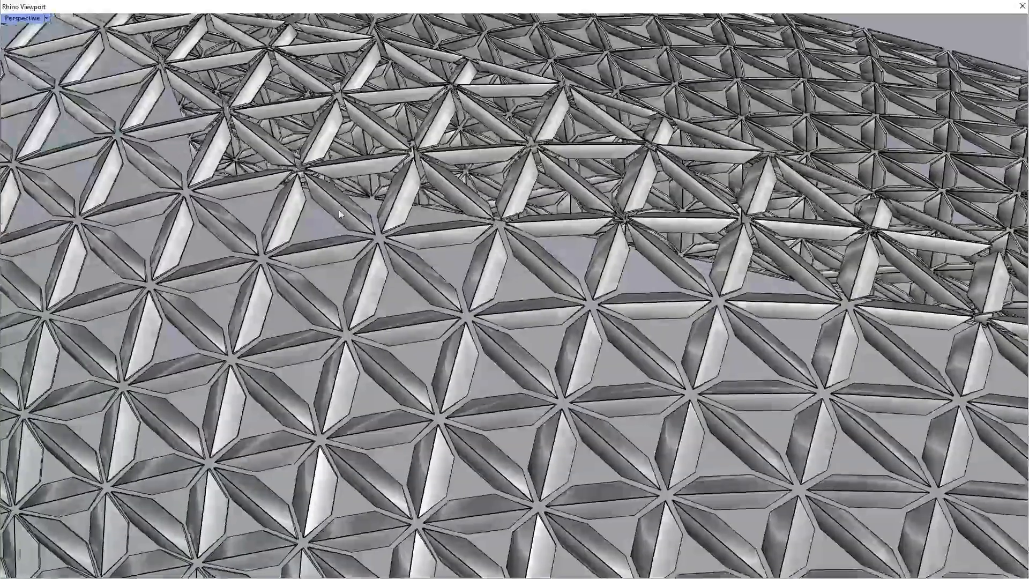
left_click(47, 19)
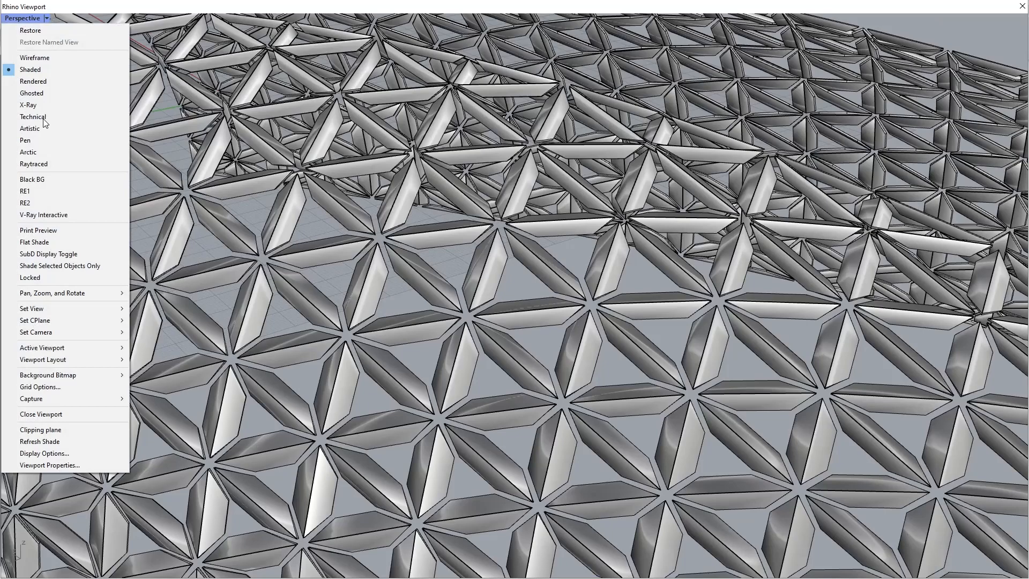
left_click(44, 194)
scroll(500, 201, "down", 6)
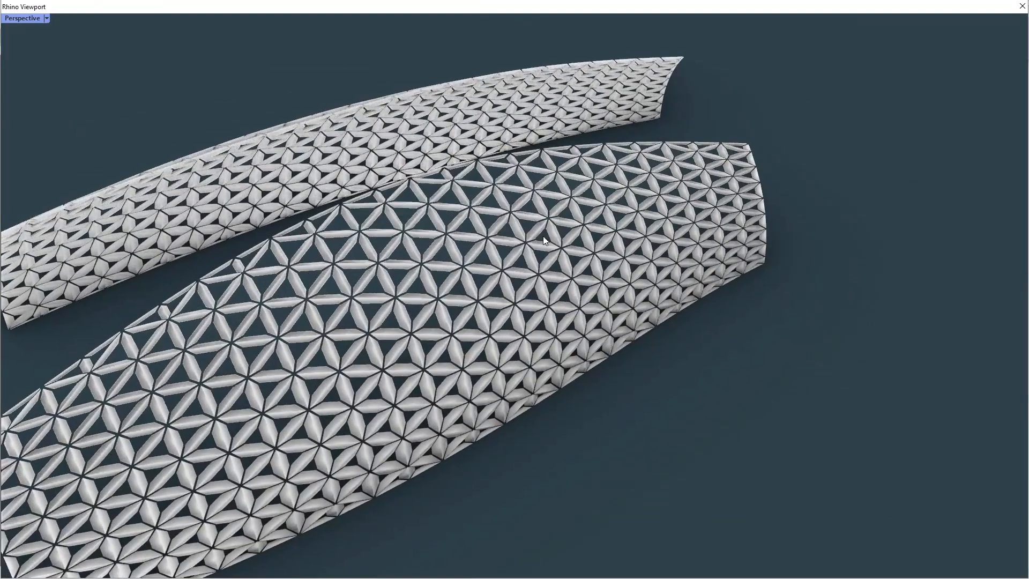
scroll(545, 233, "up", 6)
scroll(494, 245, "down", 3)
Step: Delete the baked panels from the viewport
left_click(478, 255)
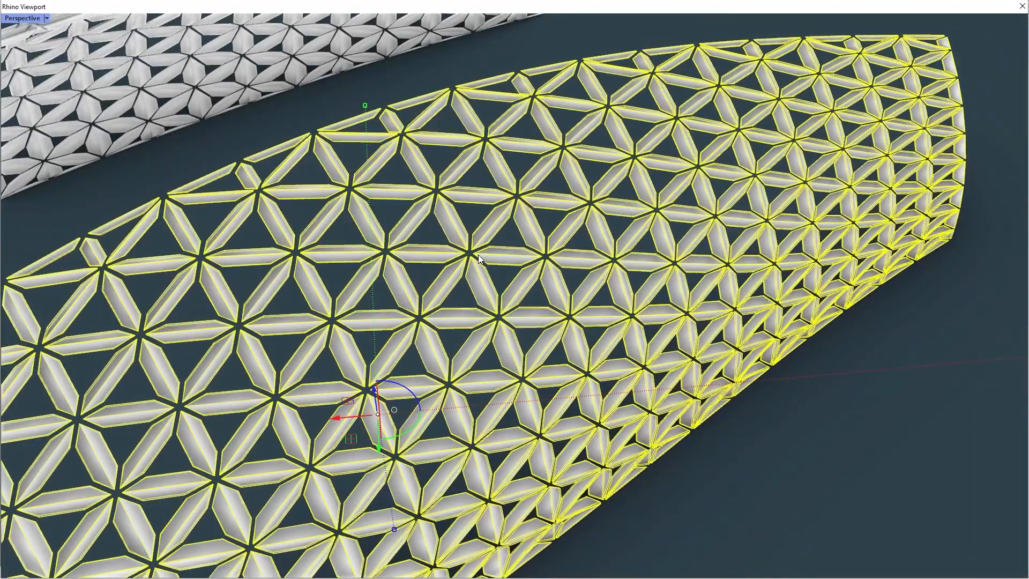
key("Delete")
left_click(201, 53)
key("Delete")
Step: Restore the viewport, set it to Shaded display and turn the Mesh Thicken preview back on
double_click(257, 10)
left_click(66, 89)
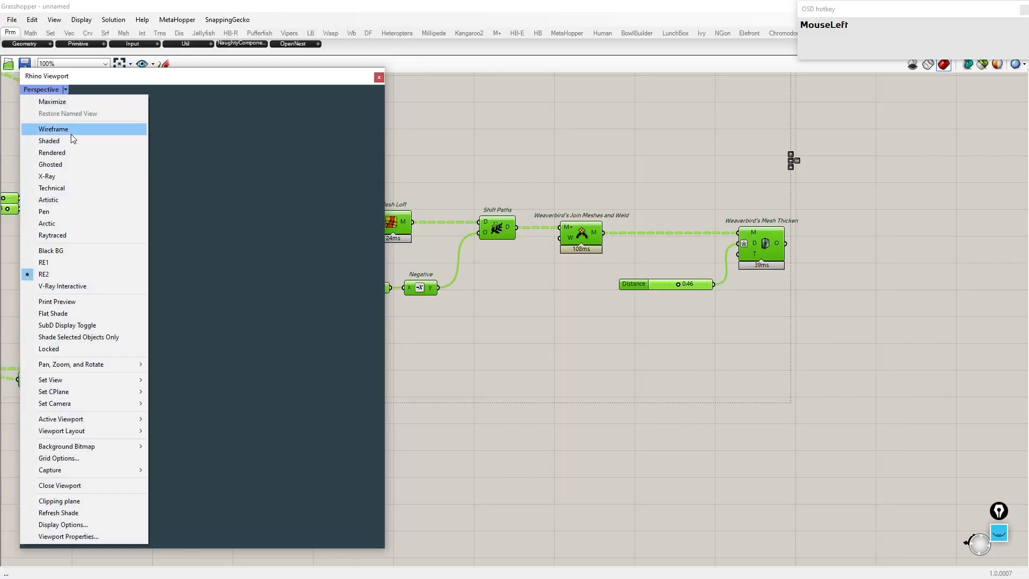
left_click(70, 140)
middle_click(772, 241)
right_click_drag(880, 238, 769, 267)
Step: Add an Unweld Mesh component and connect the Mesh Thicken output to its mesh input
double_click(769, 266)
type("unweild")
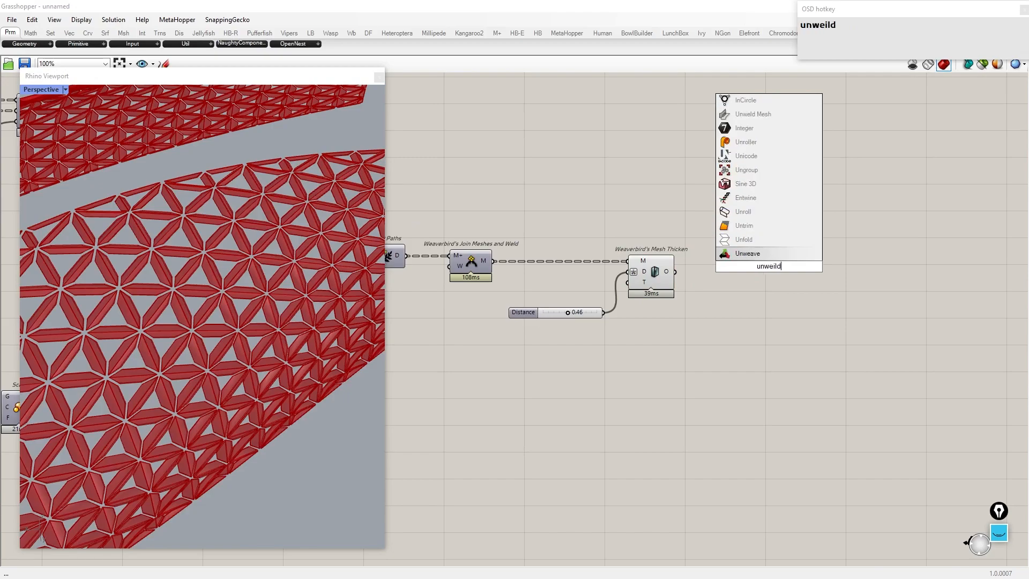
left_click(753, 115)
left_click_drag(675, 272, 800, 279)
scroll(788, 281, "up", 3)
Step: Create a number slider set to 24 and connect it to the Unweld Mesh angle input
right_click(785, 284)
left_click(819, 377)
double_click(629, 414)
type("30")
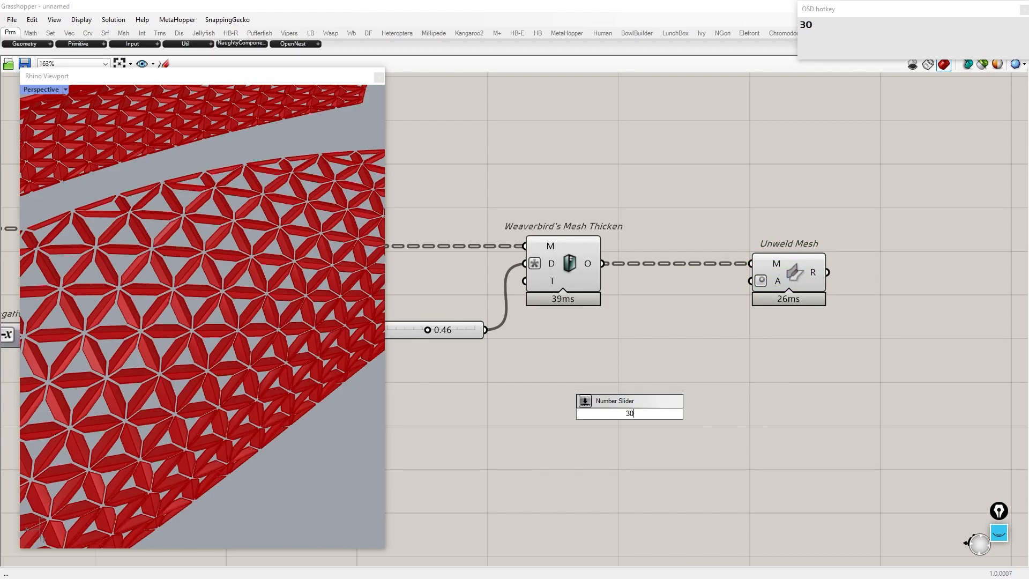
key("Return")
left_click_drag(632, 414, 750, 280)
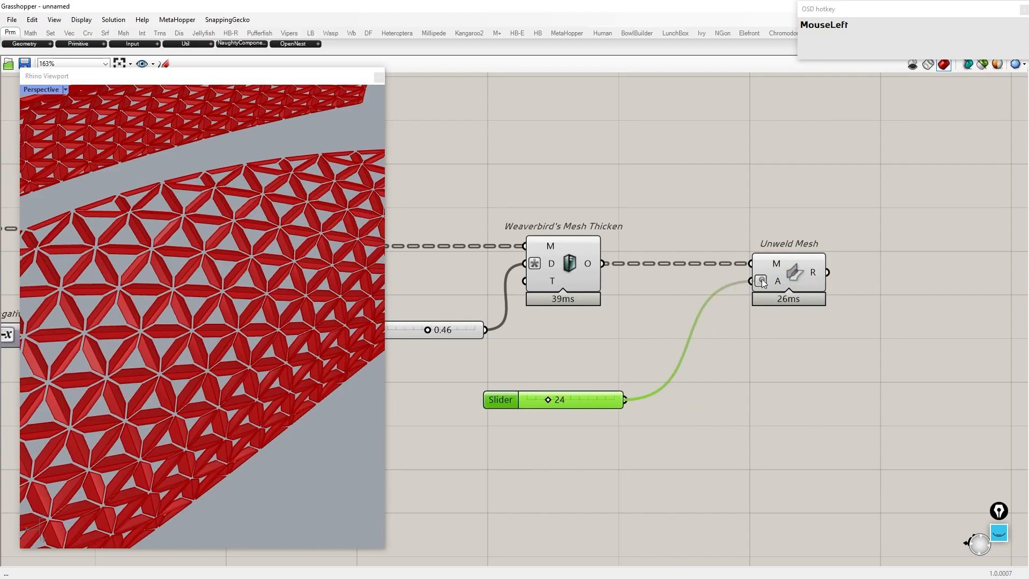
Step: Bake the Unweld Mesh result into Rhino with grouping enabled
left_click(788, 272)
right_click(788, 271)
left_click(798, 310)
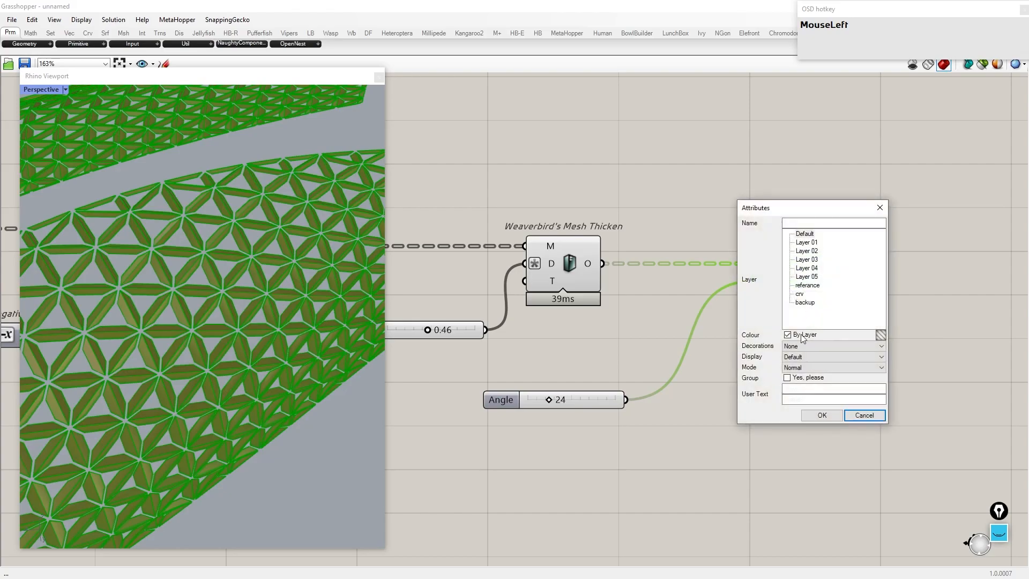
left_click(788, 378)
left_click(820, 415)
Step: Hide the previews of the selected Grasshopper components
left_click_drag(778, 467, 477, 237)
middle_click(513, 243)
left_click(542, 212)
Step: Maximize the viewport and view the baked panels in the RE2 display mode
right_click_drag(233, 294, 193, 273)
double_click(208, 81)
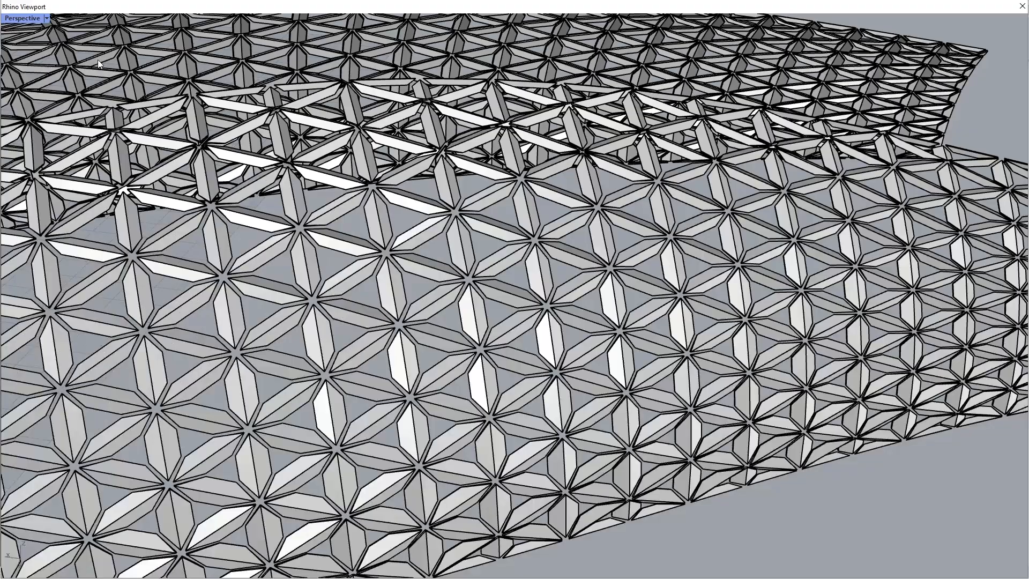
left_click(46, 20)
left_click(40, 200)
scroll(446, 226, "down", 5)
right_click_drag(345, 239, 232, 290)
scroll(275, 239, "up", 8)
Step: Switch the viewport to Shaded display and inspect the panels up close
left_click(46, 18)
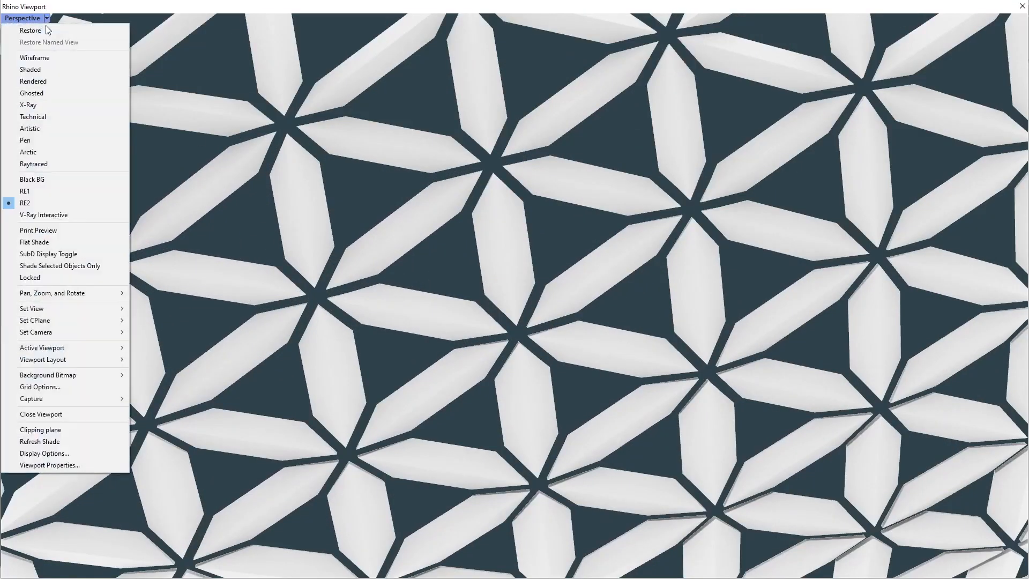
left_click(40, 71)
mouse_move(287, 230)
right_mouse_down()
mouse_move(414, 370)
mouse_move(181, 272)
right_mouse_up()
scroll(247, 292, "down", 7)
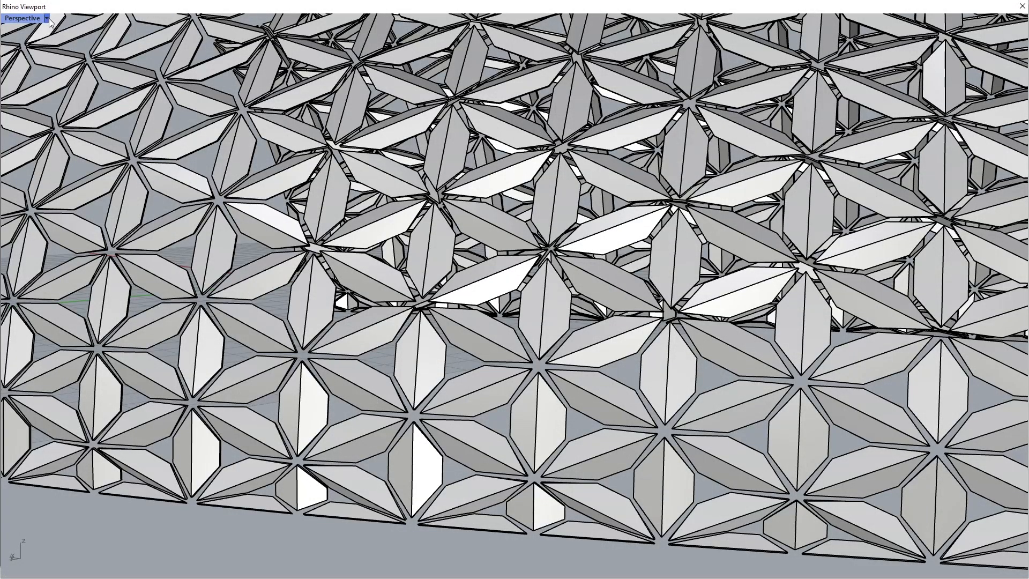
Step: Switch the viewport to Rendered display and orbit around the baked bridge panels
left_click(47, 19)
left_click(53, 81)
right_click_drag(433, 232, 511, 201)
scroll(623, 275, "down", 6)
scroll(512, 202, "up", 6)
right_click_drag(552, 153, 536, 177)
scroll(493, 236, "down", 6)
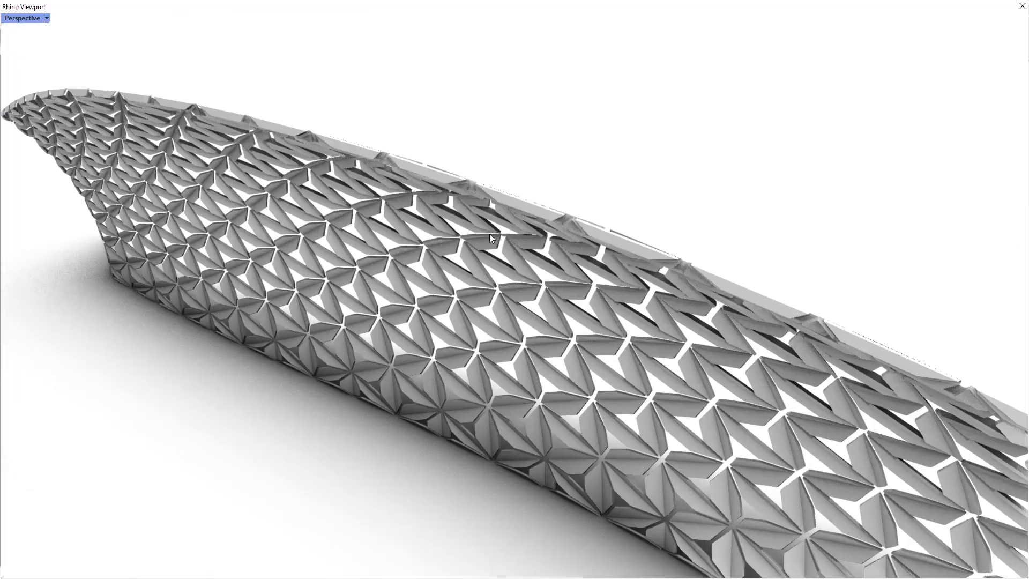
right_click_drag(493, 235, 552, 202)
scroll(551, 202, "up", 3)
right_click_drag(545, 139, 383, 217)
scroll(407, 231, "down", 6)
right_click_drag(431, 246, 417, 322)
Step: Delete the baked panels and set the viewport back to Shaded display
left_click(417, 322)
key("Delete")
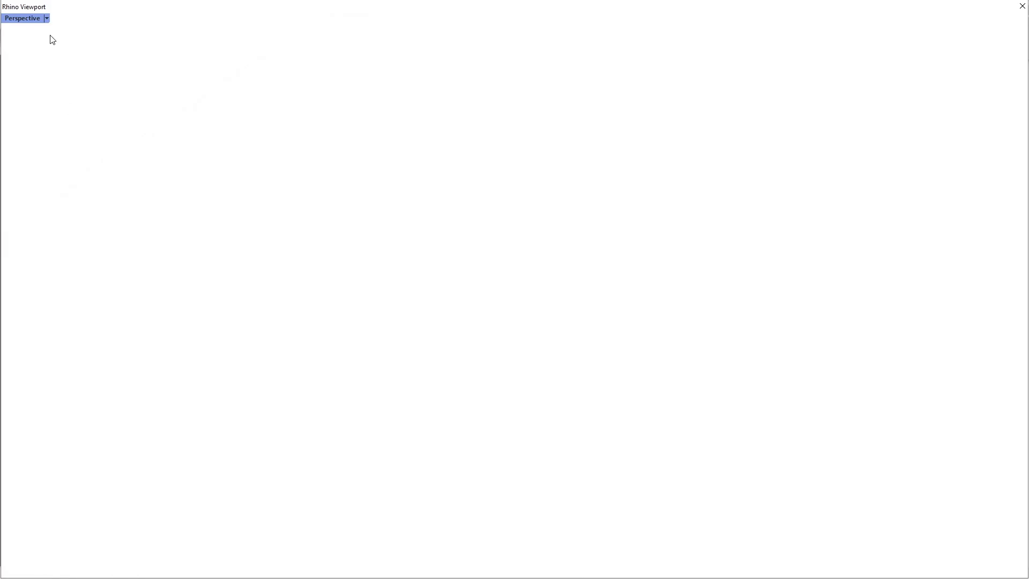
left_click(47, 19)
left_click(43, 69)
Step: Restore the viewport to its normal size in Shaded display
double_click(134, 9)
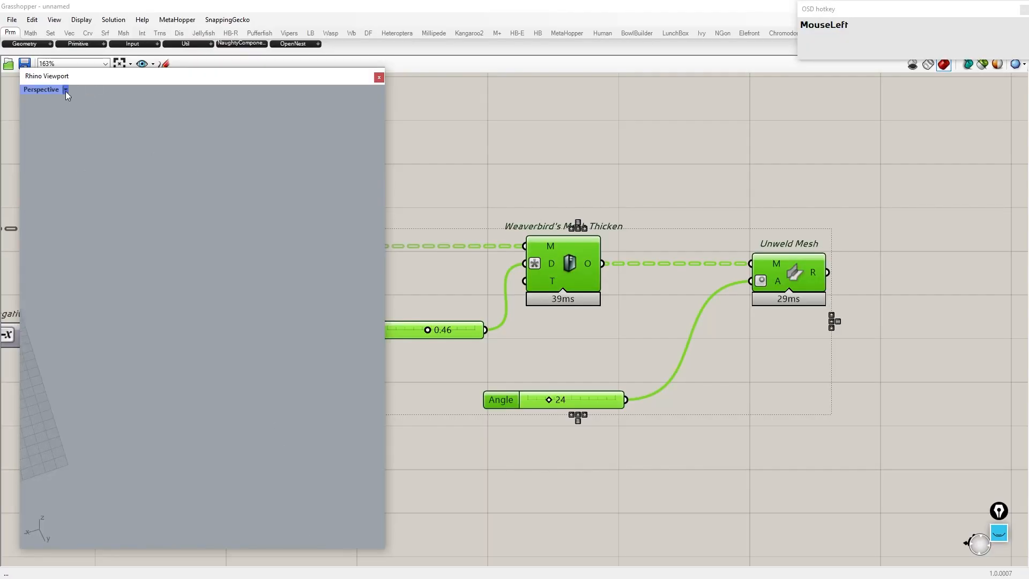
left_click(65, 89)
left_click(71, 139)
Step: Turn off the preview of the Unweld Mesh component
left_click(770, 256)
middle_click(771, 253)
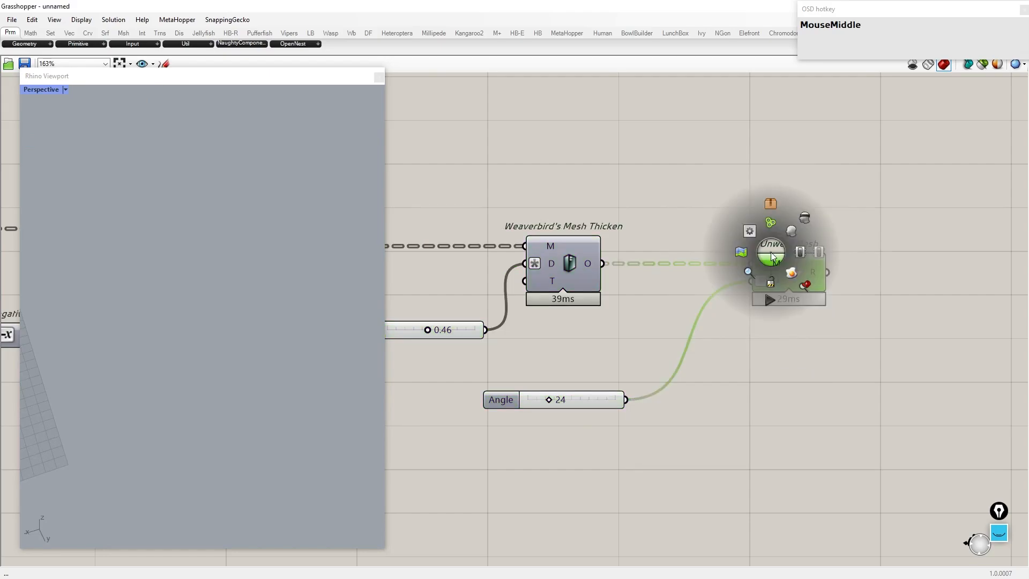
left_click(792, 235)
Step: Move the lower Merge component down, apart from the upper Merge component
scroll(246, 285, "down", 8)
scroll(178, 336, "up", 8)
right_click_drag(179, 336, 164, 329)
scroll(861, 295, "down", 8)
right_click_drag(608, 316, 893, 289)
right_click_drag(642, 294, 900, 279)
right_click_drag(619, 287, 866, 261)
scroll(703, 233, "up", 5)
right_click_drag(703, 233, 687, 223)
left_click_drag(688, 288, 627, 415)
scroll(596, 156, "down", 3)
right_click_drag(627, 416, 597, 249)
scroll(645, 268, "up", 2)
left_click(645, 268)
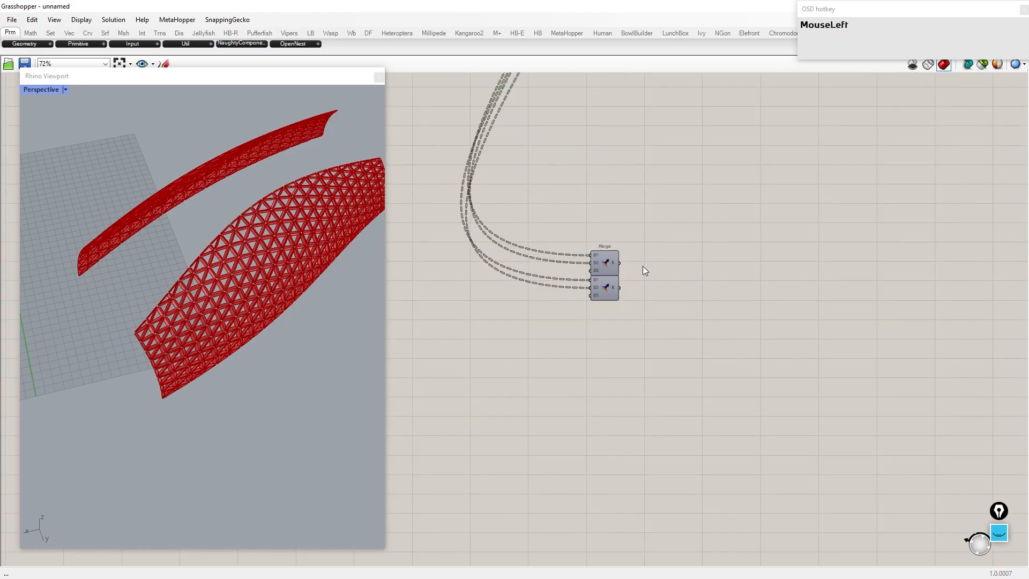
scroll(173, 347, "down", 2)
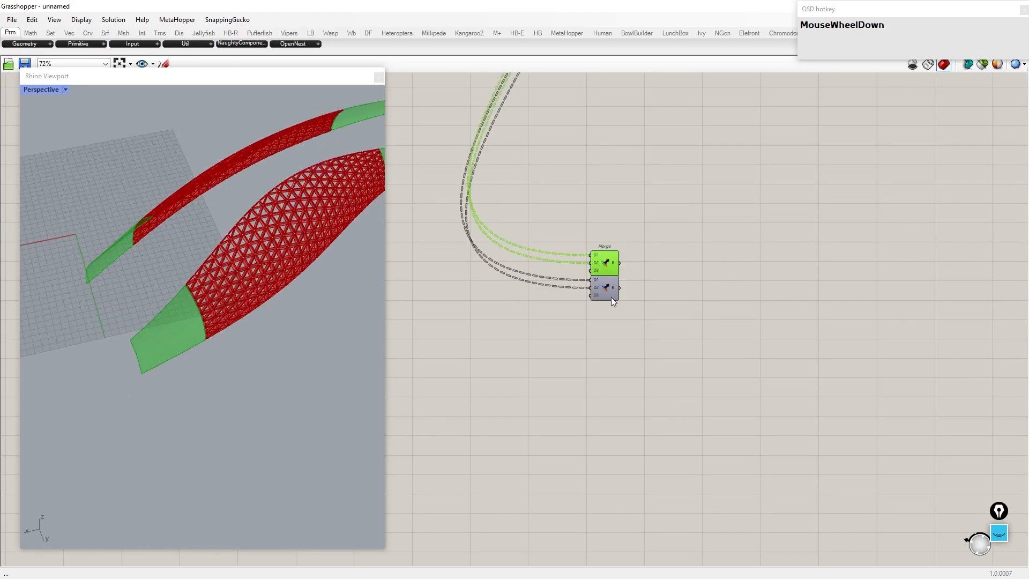
left_click_drag(614, 303, 611, 460)
Step: Copy the Triangle Panels B component with its U and V Divisions sliders and paste the copy below
left_click(604, 259)
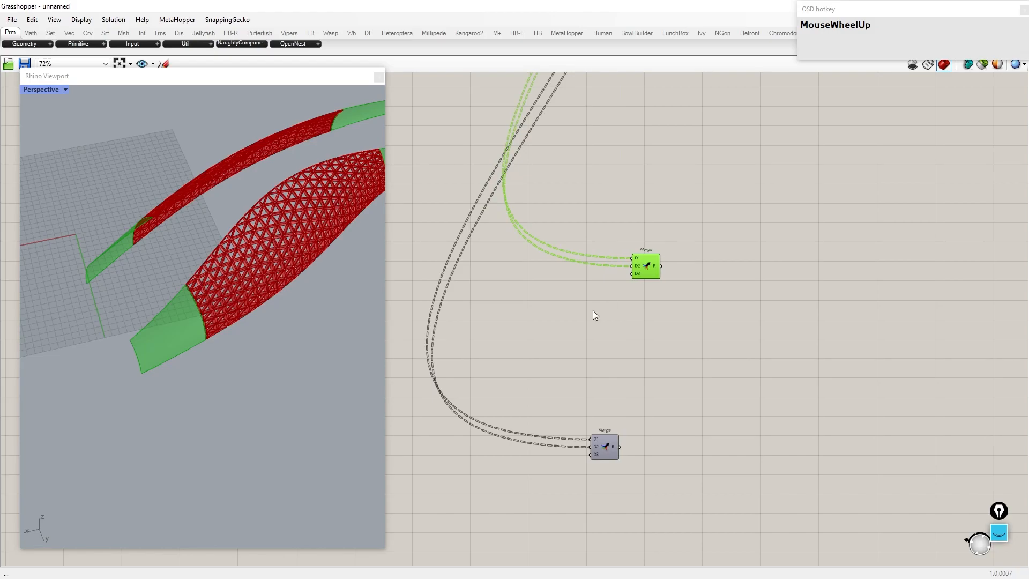
scroll(574, 316, "down", 4)
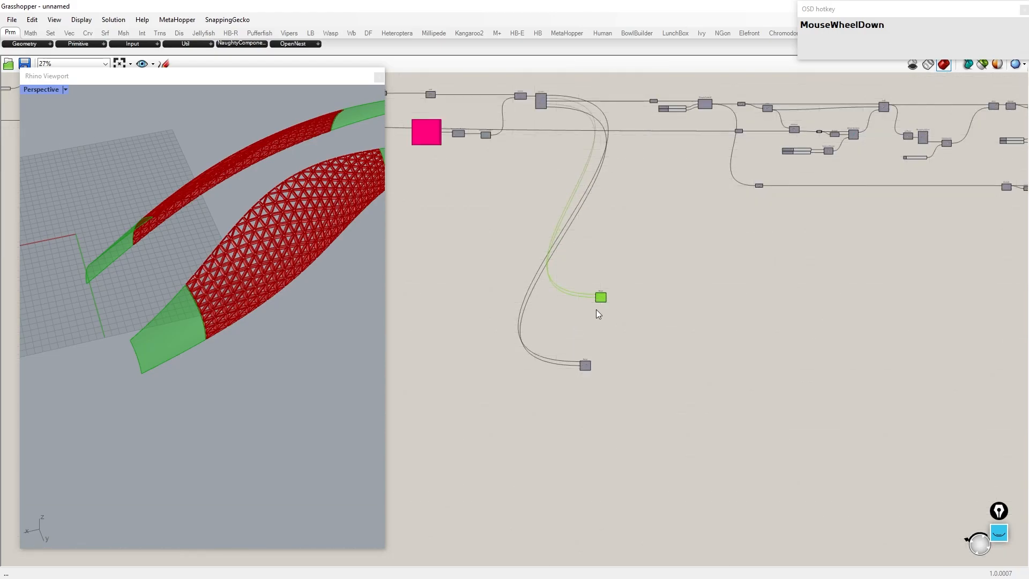
scroll(691, 108, "up", 5)
right_click_drag(715, 111, 744, 163)
left_click_drag(749, 179, 663, 113)
key("ctrl+c")
key("ctrl+v")
left_click_drag(732, 145, 733, 313)
Step: Turn on the preview of the copied Triangle Panels B component
scroll(684, 175, "down", 5)
scroll(666, 434, "up", 3)
scroll(594, 308, "up", 2)
left_click(499, 272)
middle_click(738, 302)
left_click(758, 284)
right_click_drag(103, 382, 91, 370)
scroll(208, 301, "up", 7)
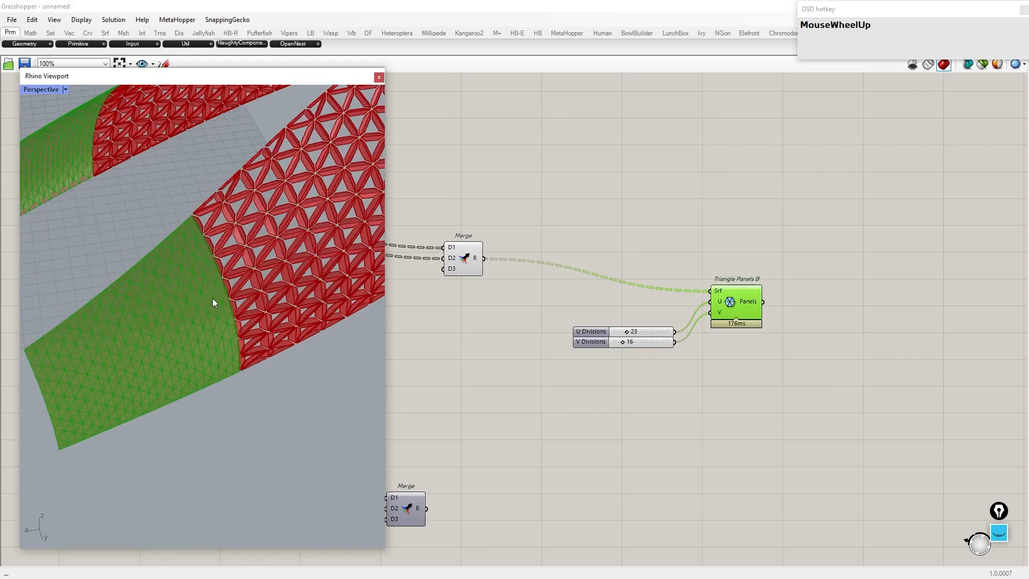
scroll(212, 299, "up", 2)
scroll(638, 328, "up", 3)
Step: Set the copy's U Divisions slider to 13
left_click(614, 338)
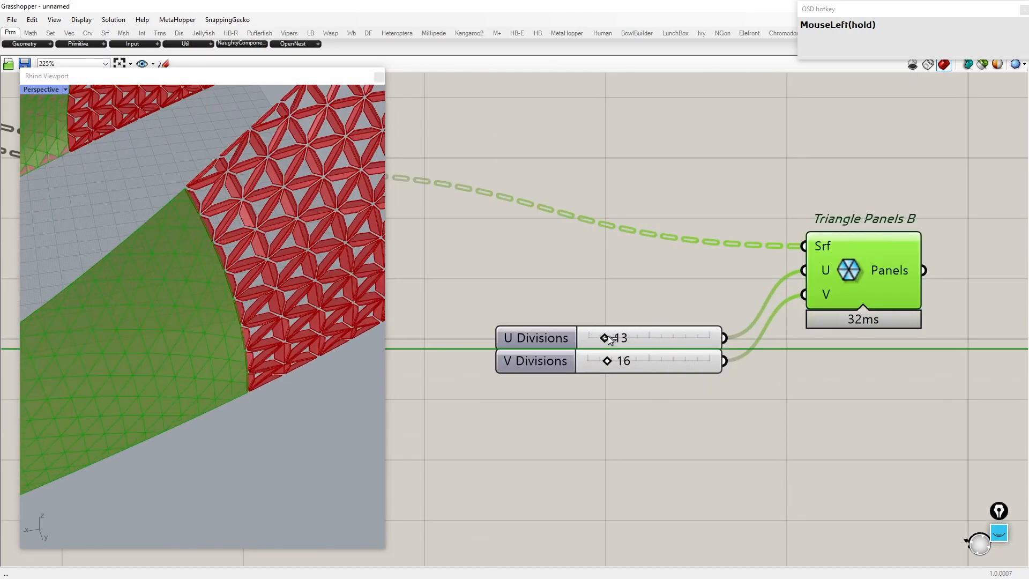
scroll(300, 313, "down", 3)
scroll(259, 306, "up", 3)
right_click_drag(259, 306, 267, 299)
scroll(691, 313, "down", 4)
Step: Rearrange the copied Triangle Panels B and its division sliders on the canvas
left_click_drag(680, 354, 556, 323)
left_click_drag(765, 302, 689, 273)
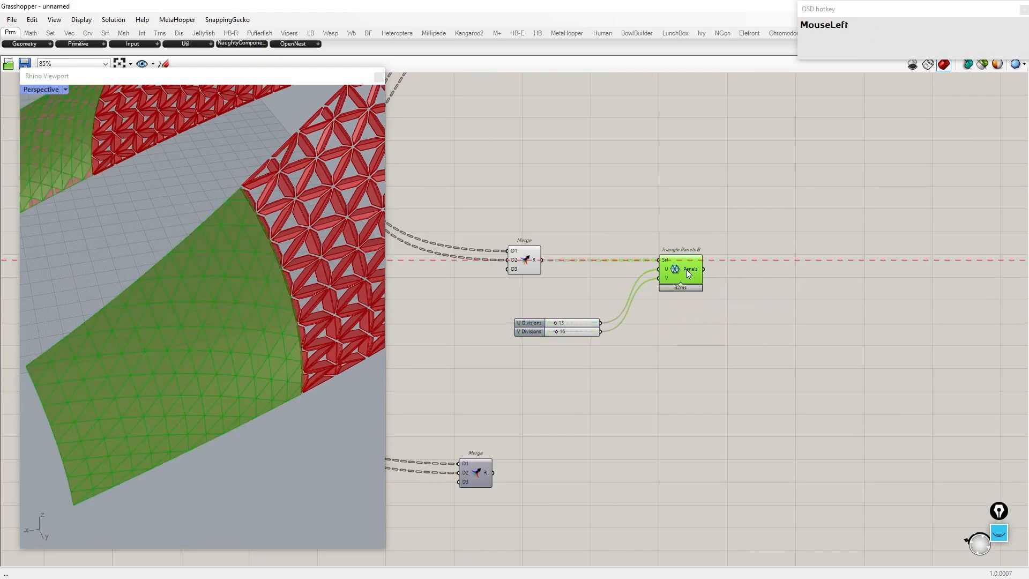
scroll(625, 379, "down", 5)
right_click_drag(792, 177, 729, 314)
scroll(665, 256, "up", 5)
right_click_drag(665, 256, 543, 243)
scroll(543, 244, "down", 2)
scroll(732, 255, "up", 2)
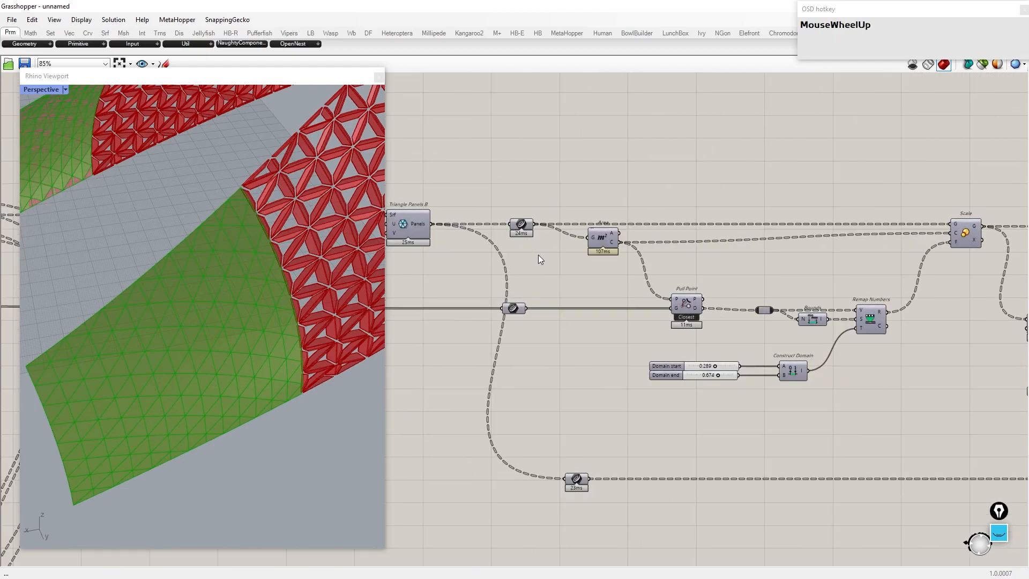
Step: Select the copied framing components and move them into place beside the new Triangle Panels B
left_click_drag(963, 394, 506, 186)
key("ctrl+v")
left_click_drag(607, 247, 595, 353)
scroll(633, 202, "down", 3)
scroll(635, 198, "down", 5)
scroll(595, 353, "up", 7)
right_click_drag(465, 307, 480, 276)
scroll(480, 277, "up", 2)
left_click(480, 276)
scroll(543, 307, "down", 5)
scroll(825, 326, "up", 3)
Step: Turn on the preview of the copied Scale component
left_click(754, 311)
middle_click(753, 311)
left_click(771, 293)
Step: Adjust the copy's Domain start and Domain end sliders to resize the inner triangles
scroll(718, 375, "up", 8)
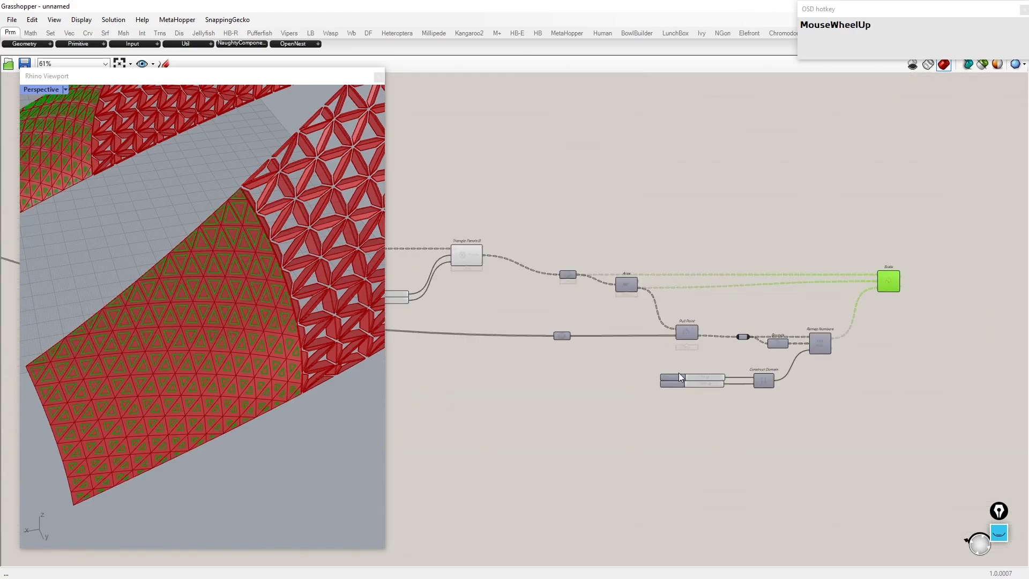
left_click_drag(718, 372, 687, 372)
left_click_drag(731, 411, 791, 411)
left_click_drag(688, 372, 647, 378)
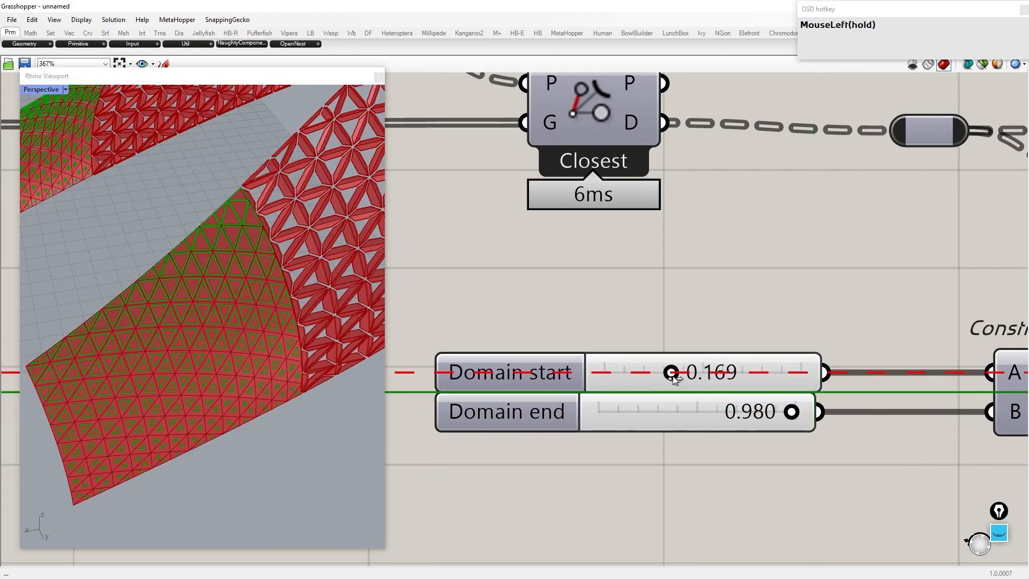
scroll(673, 377, "down", 1)
left_click_drag(781, 412, 643, 417)
left_click_drag(678, 376, 697, 376)
Step: Add a Merge component fed by the copied panel outlines and the copied Scale output
scroll(693, 374, "down", 7)
right_click_drag(770, 300, 736, 335)
scroll(727, 335, "down", 4)
scroll(579, 281, "up", 2)
right_click_drag(693, 246, 661, 236)
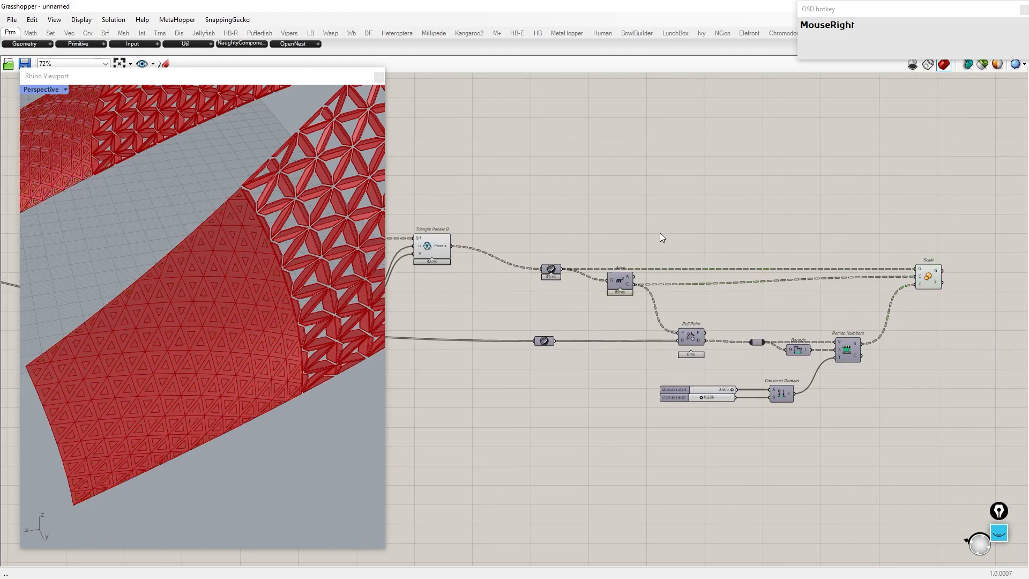
type("merge")
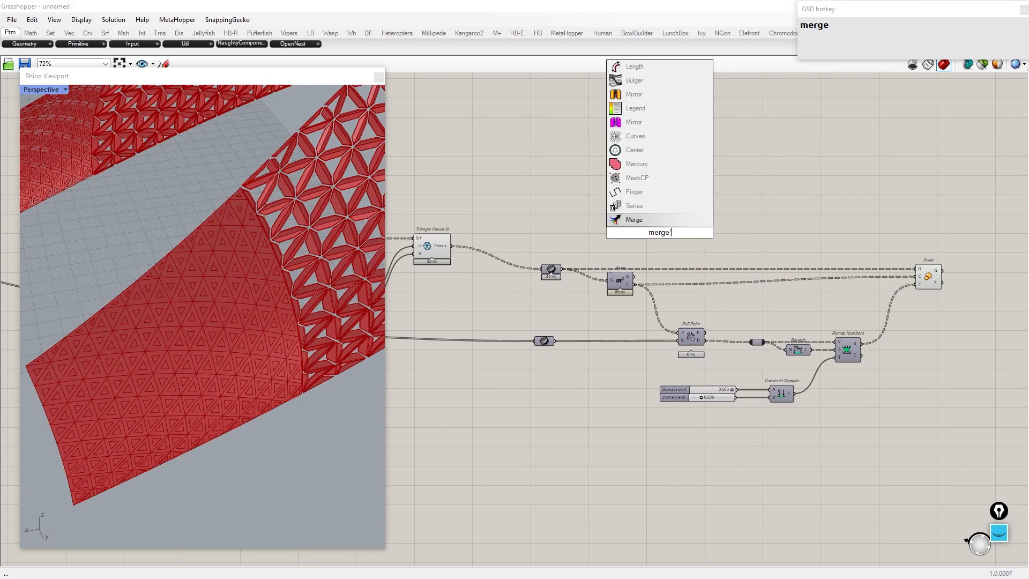
left_click(648, 223)
left_click_drag(552, 267, 972, 266)
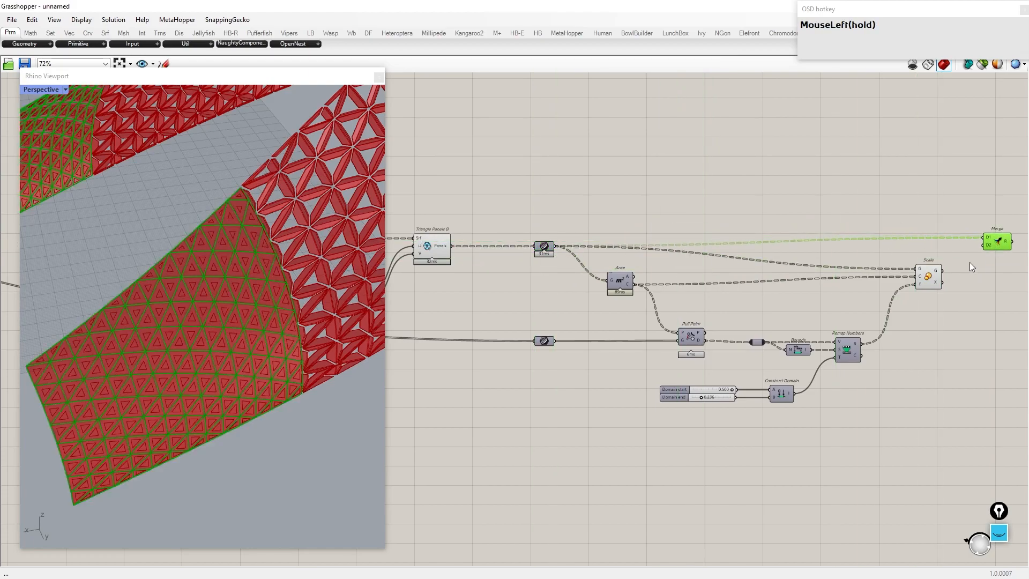
right_click_drag(982, 252, 834, 254)
Step: Inspect the data tree of the new Merge component's result
scroll(706, 261, "up", 5)
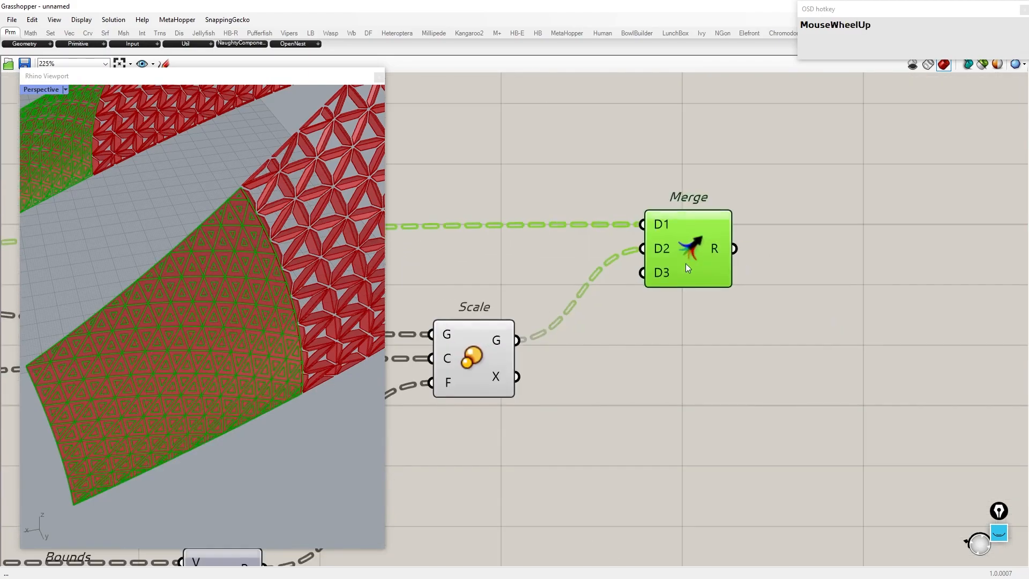
left_click(689, 283)
scroll(689, 271, "down", 3)
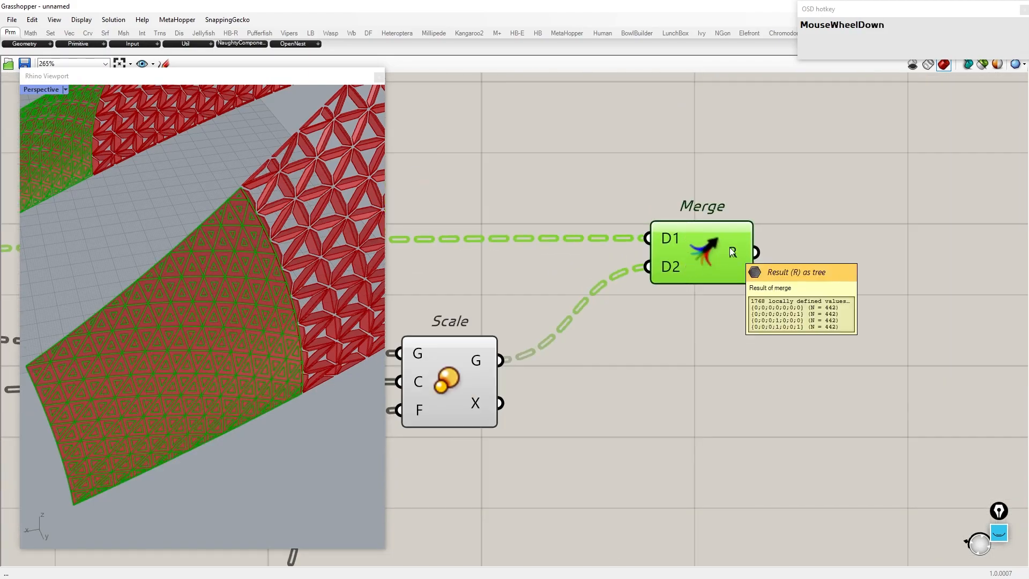
scroll(729, 249, "down", 3)
Step: Hide the previews of the copied framing components
left_click_drag(631, 474, 214, 145)
middle_click(604, 207)
left_click(633, 179)
left_click(836, 266)
scroll(837, 268, "down", 3)
left_click(600, 397)
right_click_drag(630, 430, 745, 398)
left_click_drag(746, 398, 301, 99)
middle_click(529, 265)
left_click(558, 236)
right_click_drag(812, 242, 738, 242)
scroll(699, 243, "up", 5)
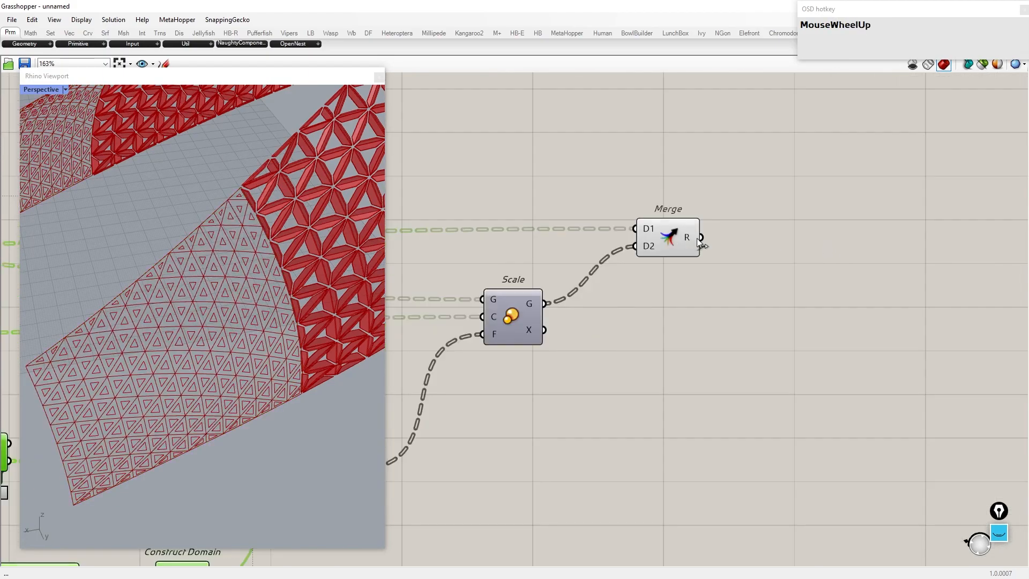
Step: Graft both inputs of the new Merge component
right_click(648, 229)
left_click(669, 321)
right_click(648, 246)
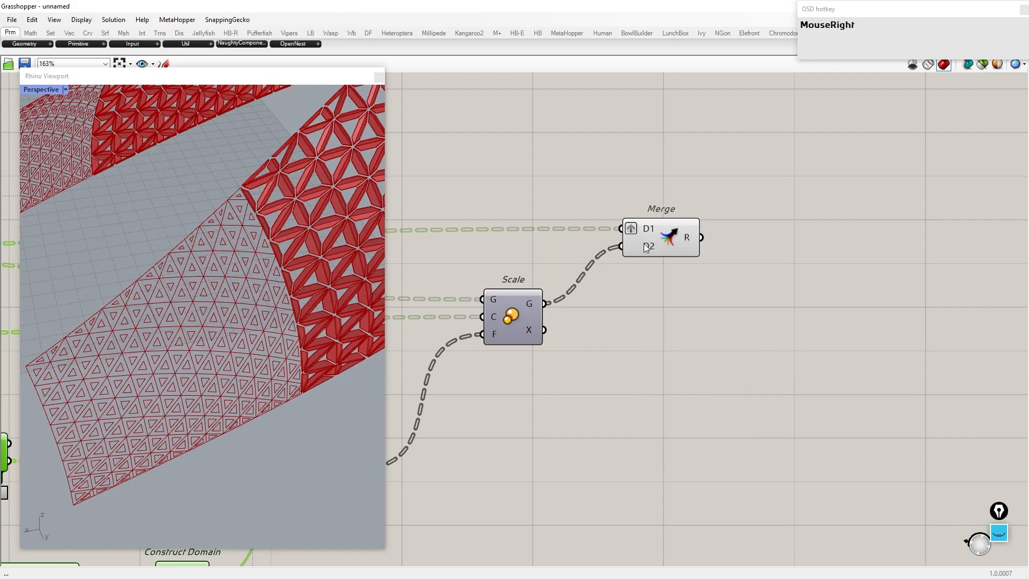
left_click(669, 339)
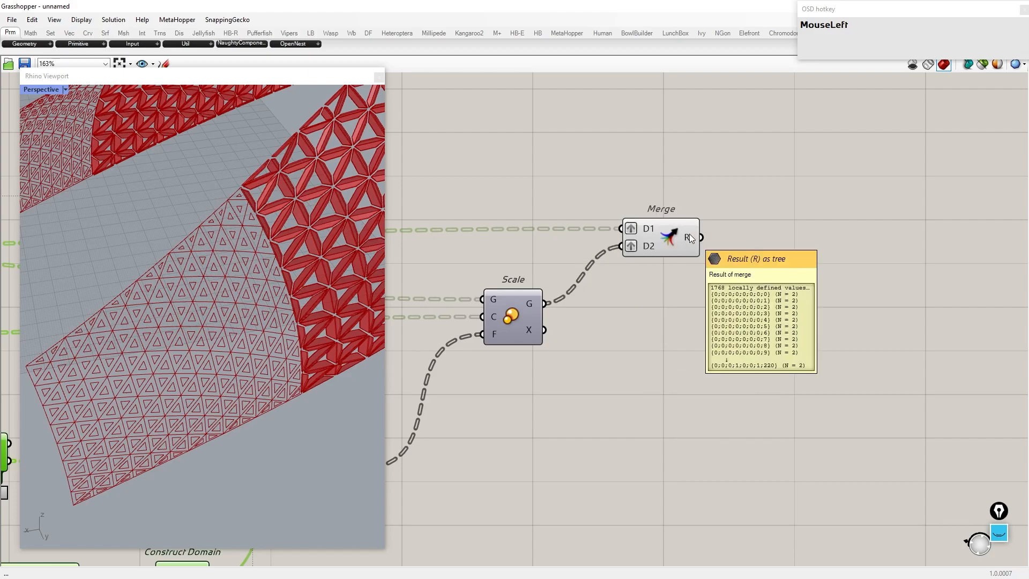
Step: Add a Mesh Loft component to the canvas
double_click(858, 258)
type("mesh l")
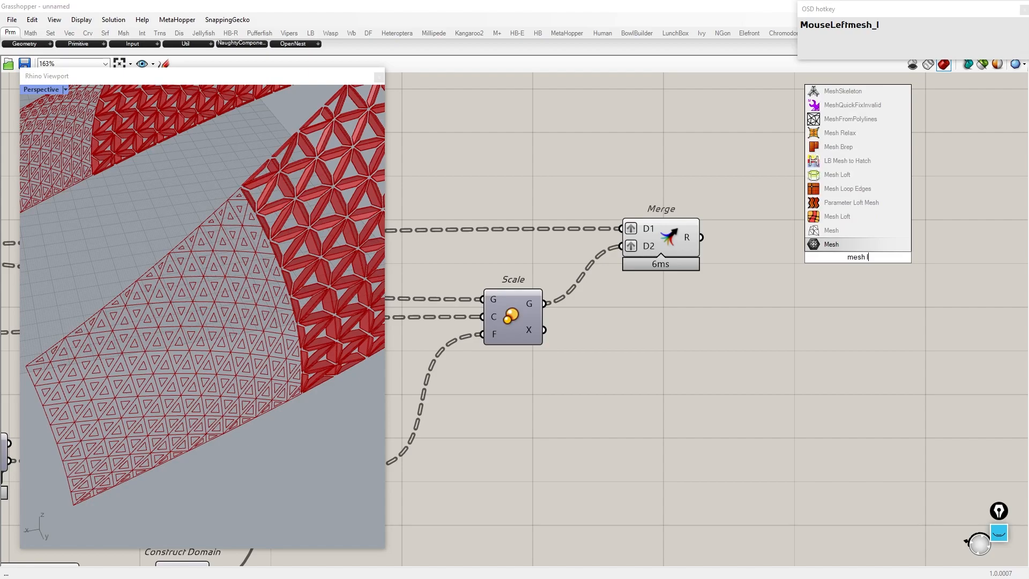
type("oft")
key("Up")
key("Return")
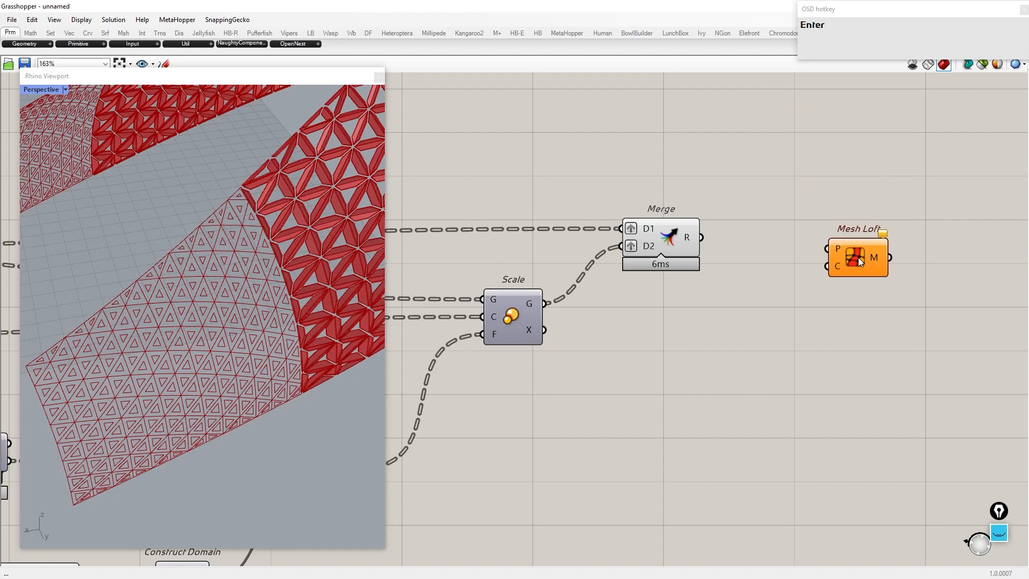
Step: Turn the previews of the copied framing components back on
left_click_drag(823, 242, 806, 244)
scroll(806, 245, "down", 4)
left_click_drag(725, 410, 480, 171)
middle_click(627, 207)
left_click(855, 207)
scroll(588, 314, "down", 3)
scroll(645, 338, "up", 10)
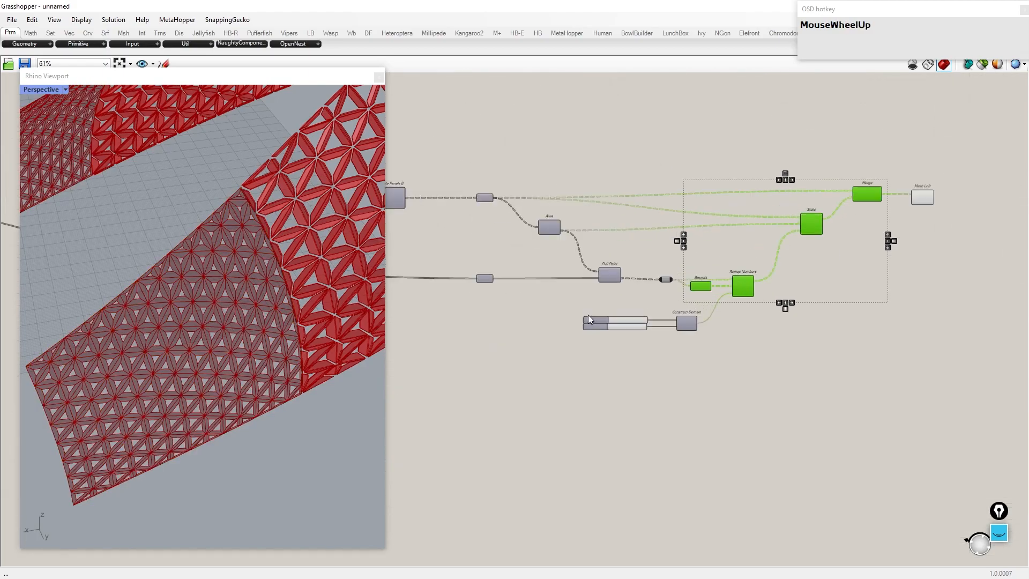
scroll(644, 339, "up", 1)
Step: Adjust the copied Domain start slider to about 0.393
left_click_drag(629, 342, 590, 347)
left_click_drag(815, 296, 840, 306)
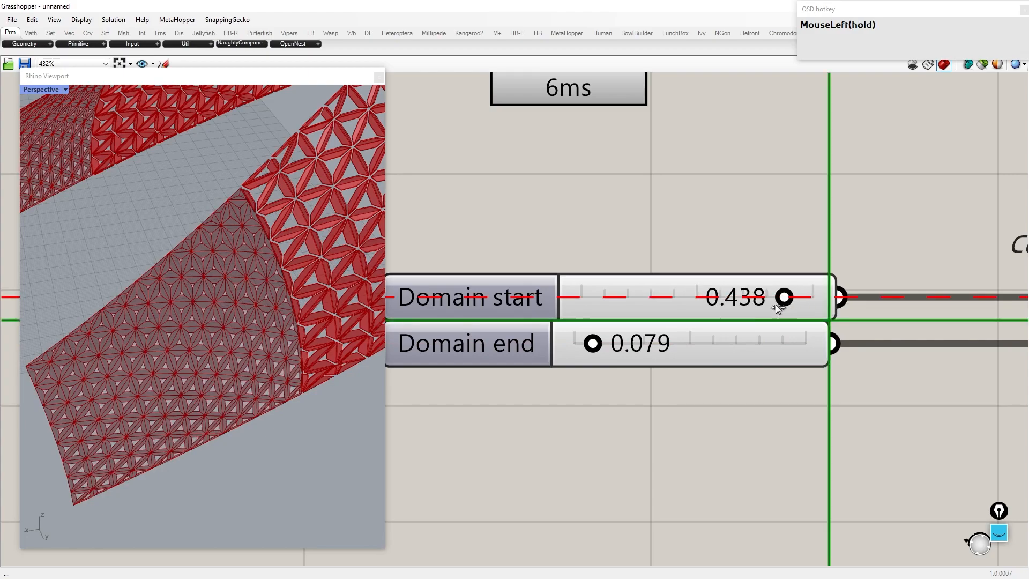
left_click_drag(761, 311, 763, 308)
Step: Turn on the preview of the new Merge component holding the second set of deck surfaces
scroll(761, 306, "down", 15)
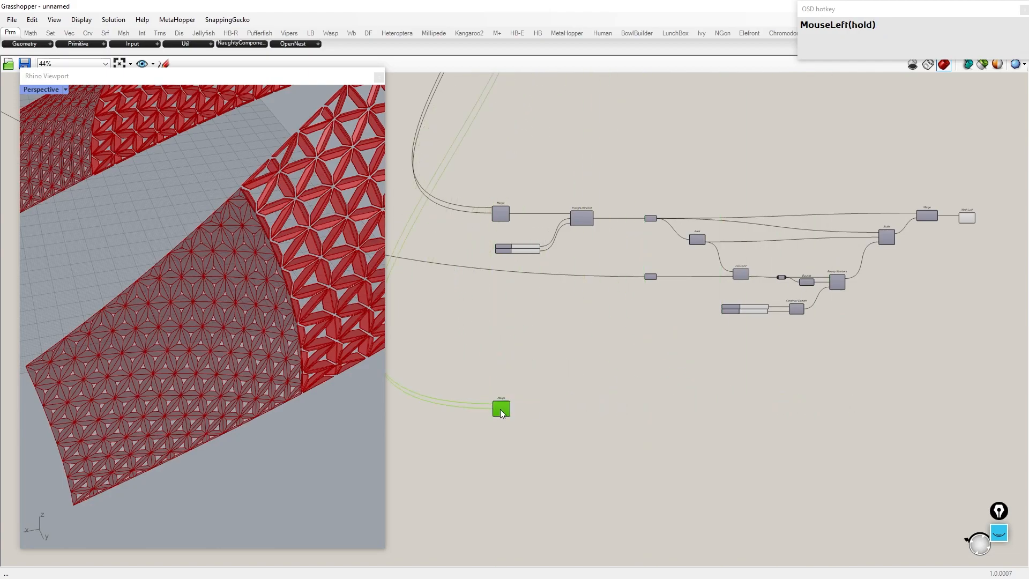
scroll(501, 410, "up", 3)
middle_click(502, 409)
left_click(523, 388)
Step: Copy Triangle Panels B with its U and V Divisions sliders and feed the new Merge result into its surface input
scroll(321, 348, "down", 10)
scroll(252, 363, "up", 3)
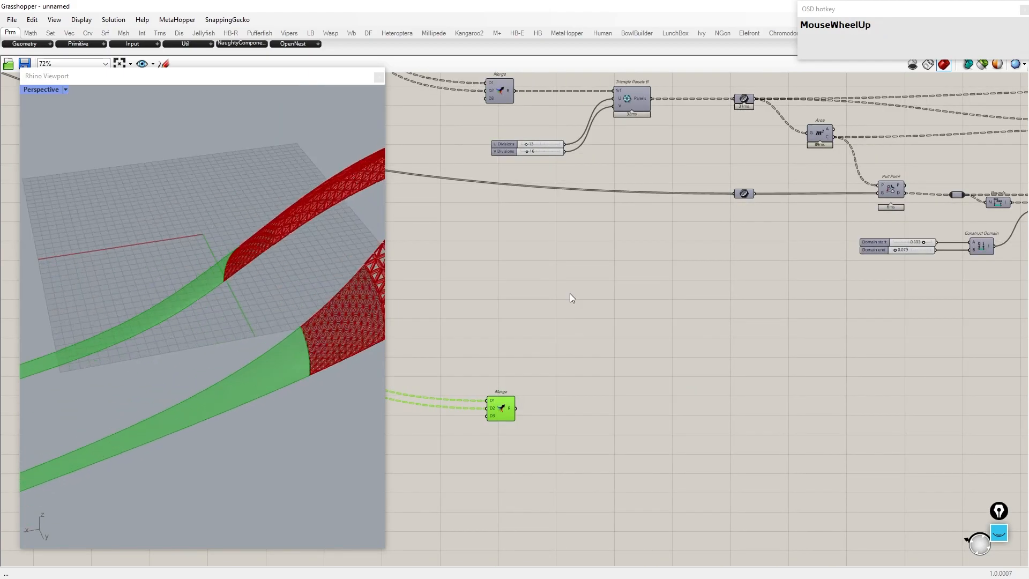
scroll(613, 115, "up", 1)
left_click_drag(630, 254, 516, 131)
key("ctrl+c")
key("ctrl+v")
right_click_drag(593, 263, 589, 153)
left_click_drag(620, 80, 578, 456)
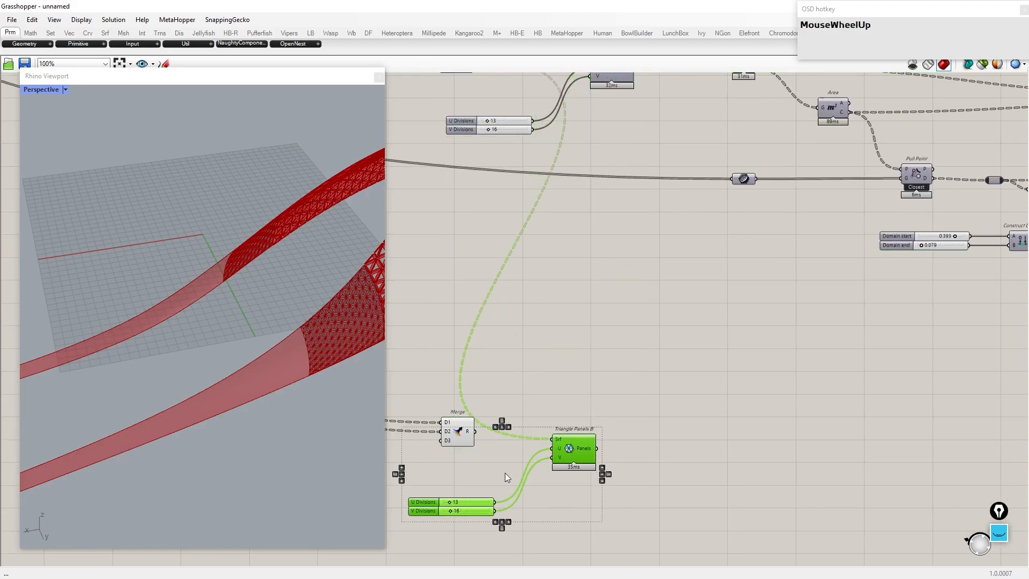
scroll(505, 473, "up", 4)
left_click(457, 398)
left_click_drag(597, 401, 600, 406)
right_click_drag(606, 409, 632, 324)
left_click(663, 342)
middle_click(663, 342)
left_click(686, 326)
left_click_drag(666, 358, 683, 344)
right_click_drag(300, 387, 260, 393)
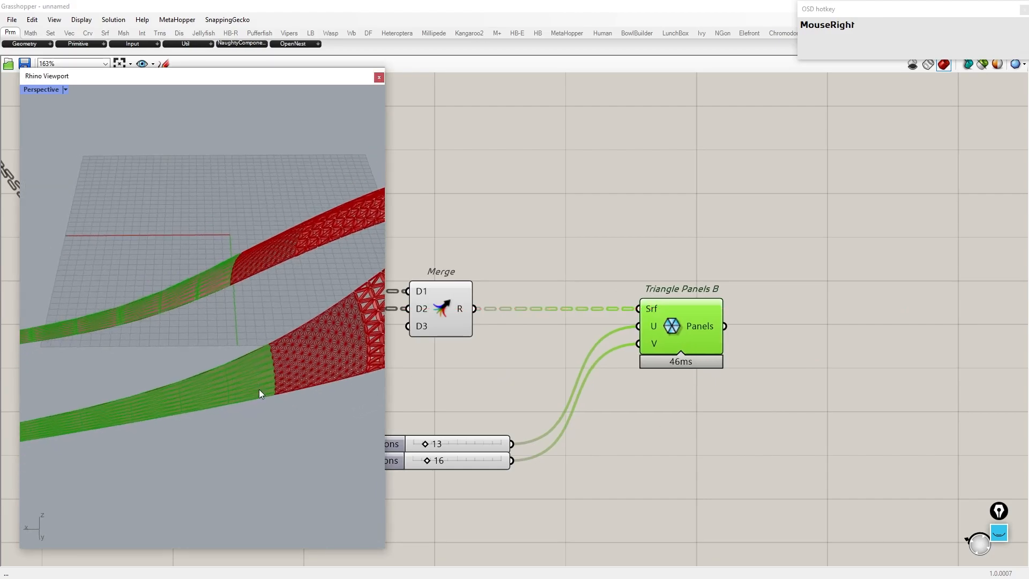
Step: Set the copied U Divisions slider to 76
scroll(255, 401, "up", 6)
right_click_drag(679, 376, 783, 294)
scroll(515, 381, "up", 6)
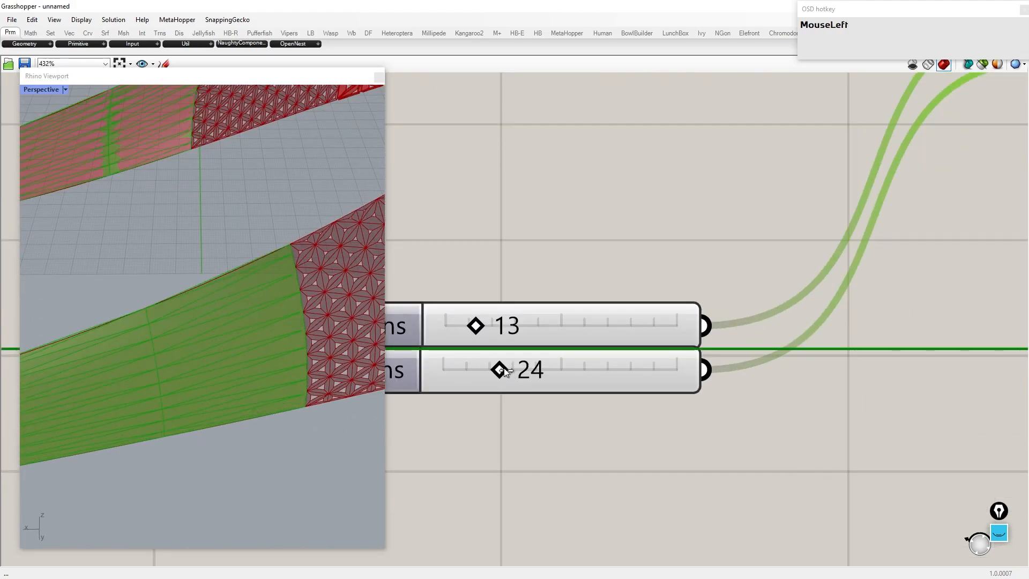
scroll(517, 376, "down", 3)
scroll(454, 354, "up", 1)
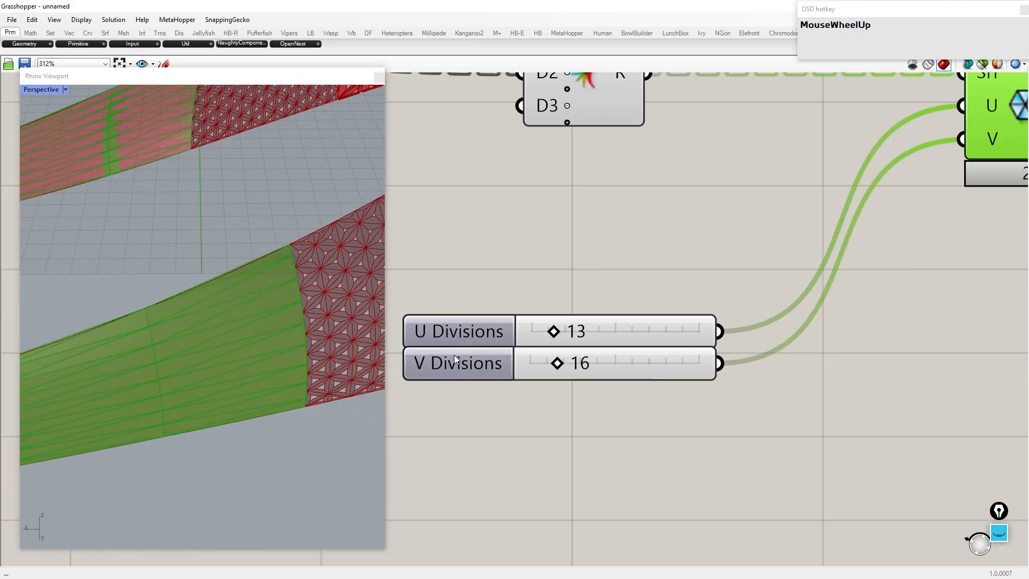
left_click_drag(543, 335, 657, 340)
right_click_drag(370, 343, 616, 397)
scroll(686, 455, "down", 5)
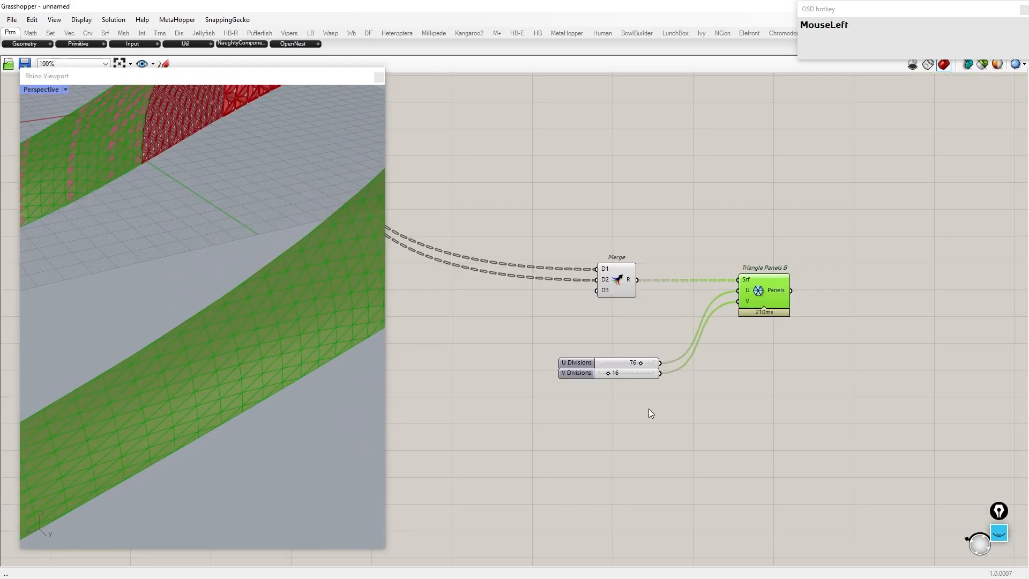
Step: Add a Simple Mesh component fed by the new Triangle Panels B panels
left_click_drag(686, 455, 515, 293)
middle_click(516, 301)
left_click(545, 265)
scroll(679, 297, "down", 2)
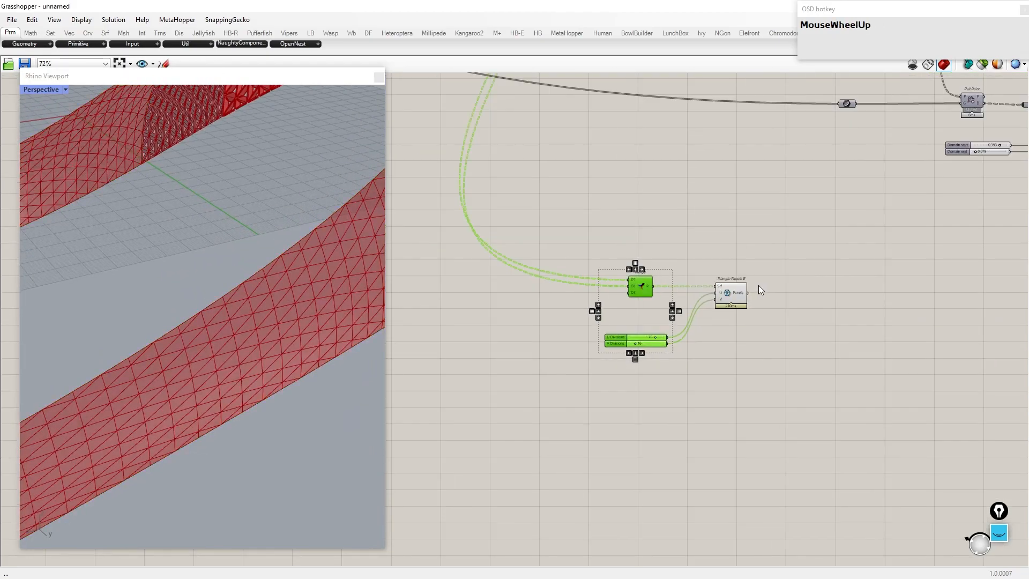
scroll(758, 289, "up", 3)
left_click(737, 293)
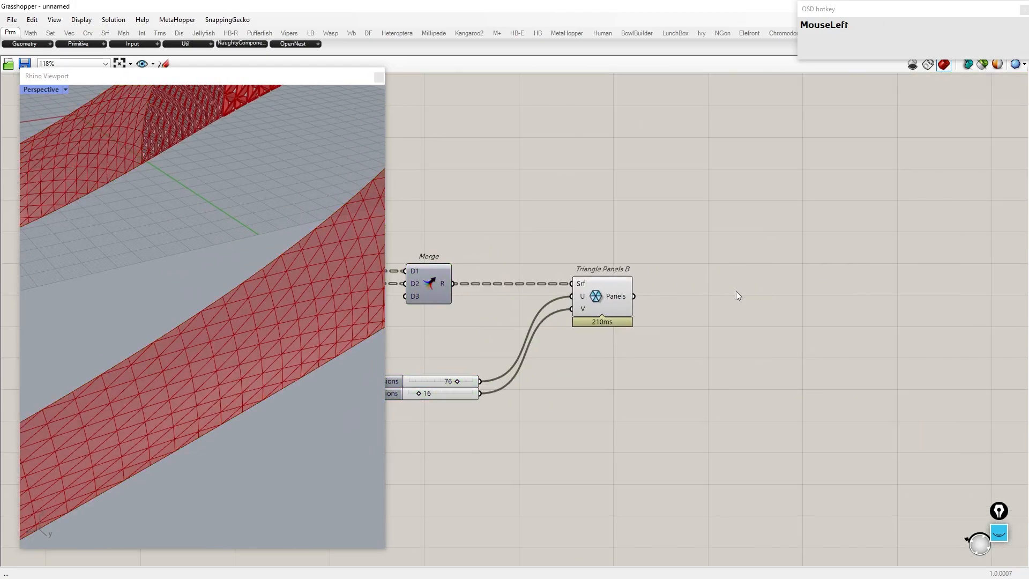
double_click(735, 291)
type("simple mesh")
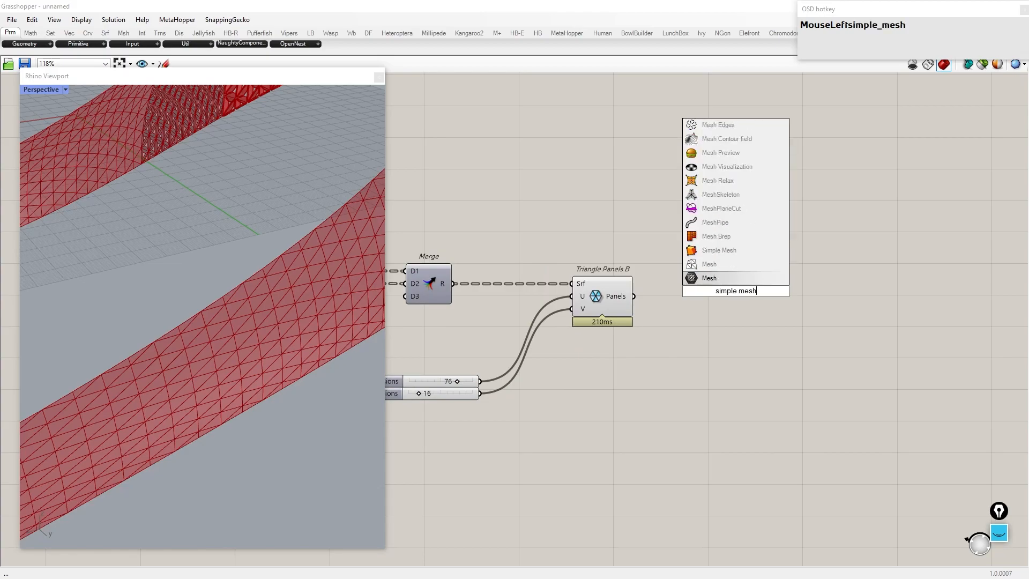
left_click(719, 250)
left_click_drag(708, 288, 712, 290)
left_click_drag(738, 288, 777, 293)
Step: Hide the previews of the new panel group and move the Simple Mesh next to the Mesh Loft
left_click_drag(688, 413, 431, 226)
middle_click(545, 254)
left_click(572, 231)
scroll(802, 276, "down", 5)
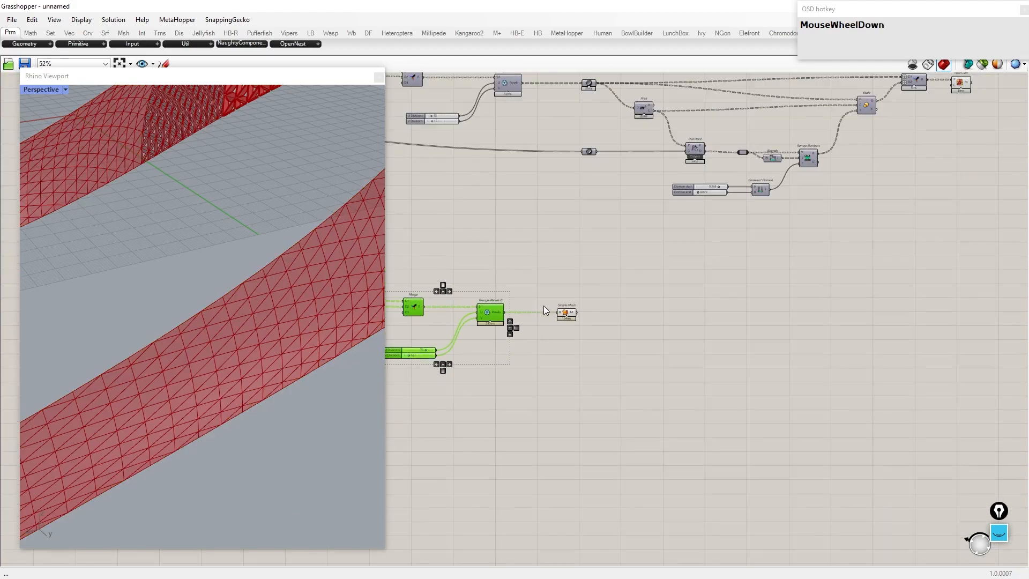
left_click_drag(555, 315, 901, 320)
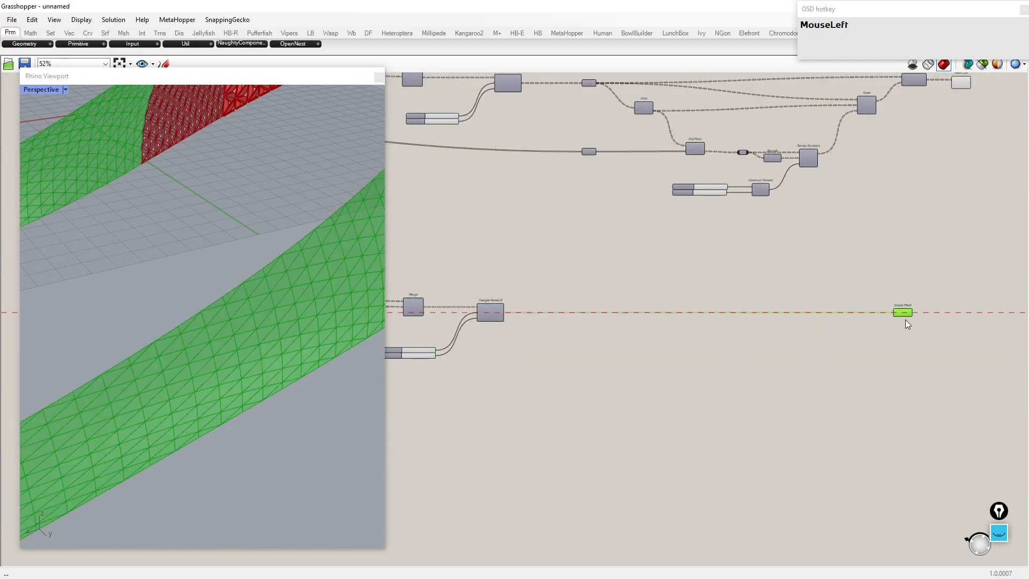
Step: Connect the earlier Merge result of the scaled frames to the Mesh Loft's input
right_click_drag(954, 159, 739, 183)
scroll(745, 135, "up", 4)
left_click_drag(753, 80, 730, 410)
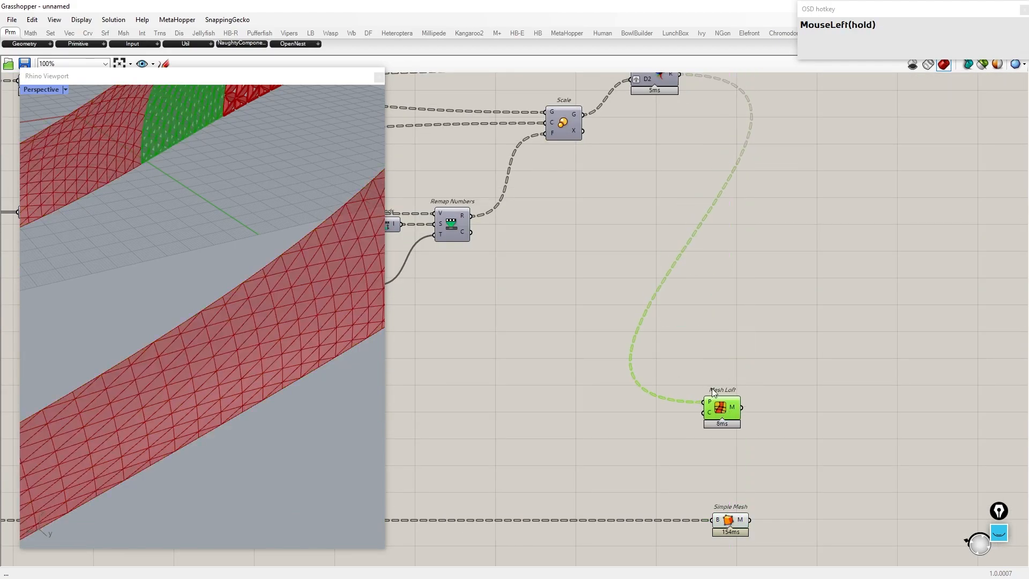
right_click_drag(730, 410, 614, 273)
scroll(613, 274, "up", 1)
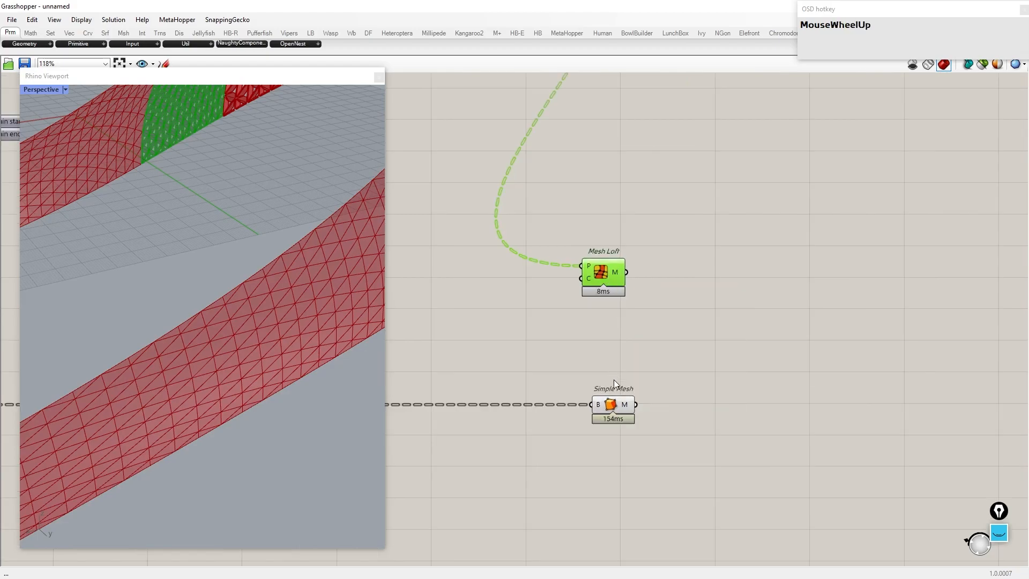
Step: Add a Shift Paths component after the Mesh Loft output
double_click(719, 322)
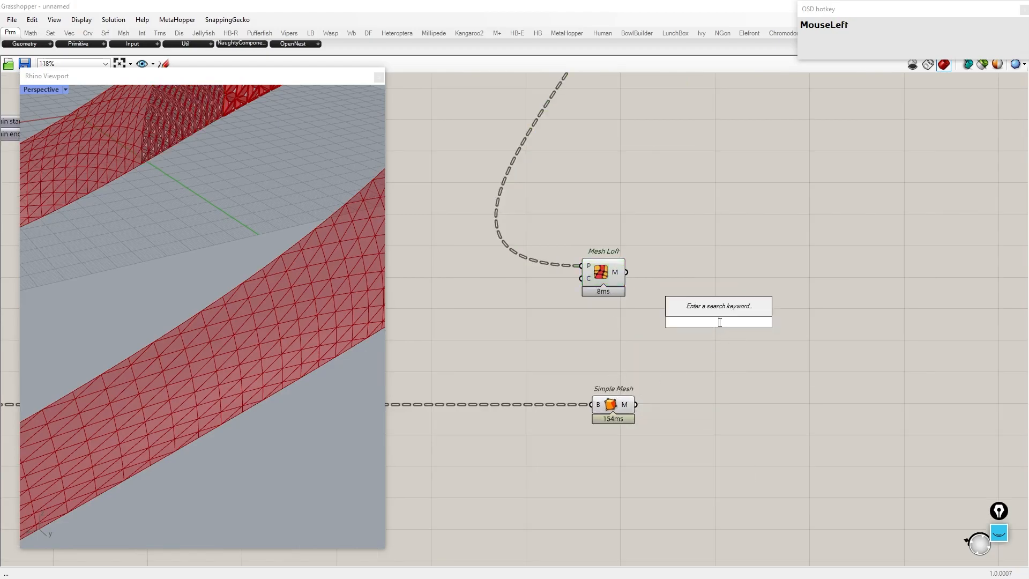
type("shift path")
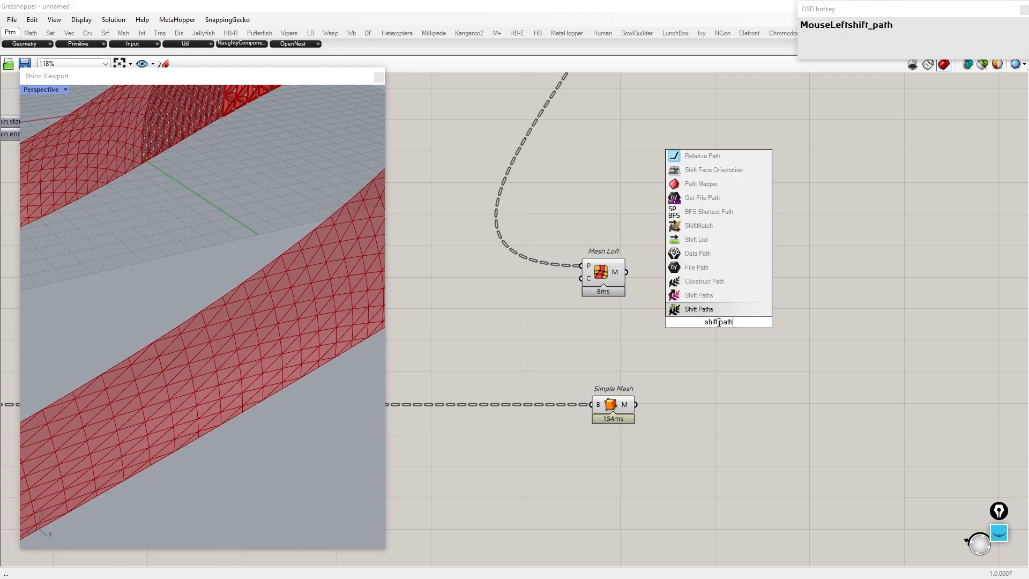
key("Return")
left_click_drag(690, 304, 693, 309)
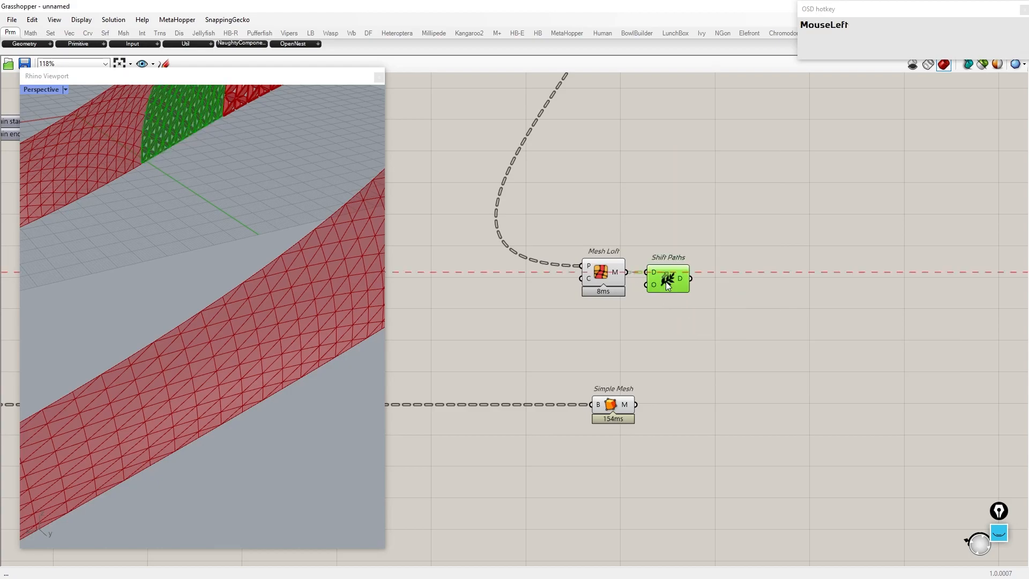
left_click_drag(611, 408, 670, 395)
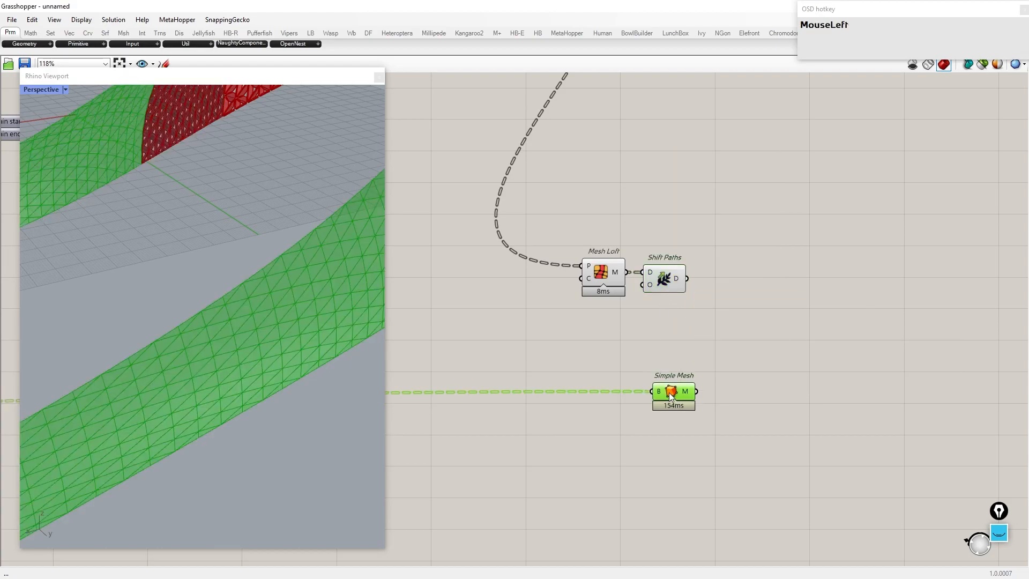
Step: Add a Merge component combining the Shift Paths output and the Simple Mesh output
double_click(790, 312)
type("merge")
key("Return")
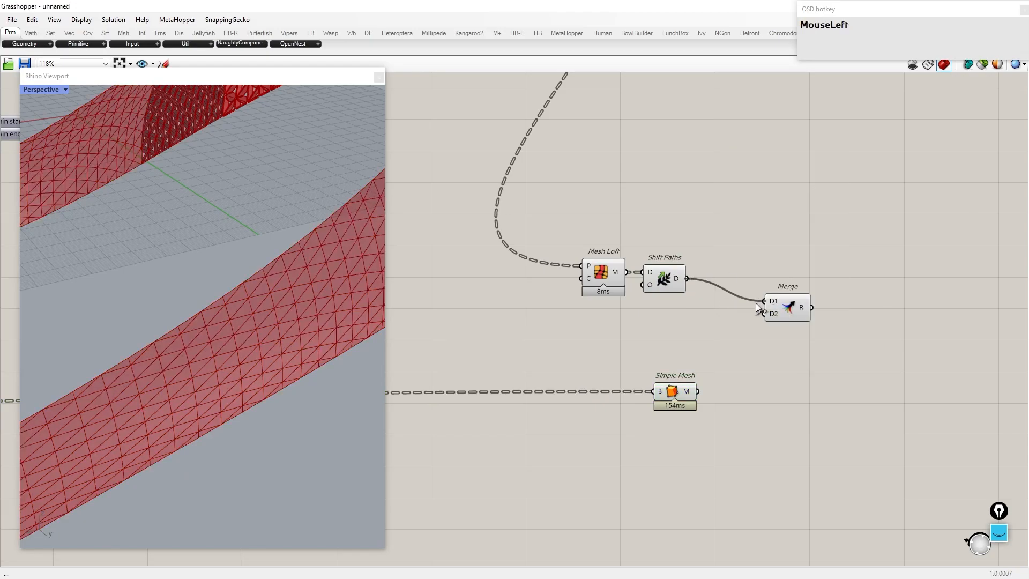
left_click_drag(795, 312, 798, 295)
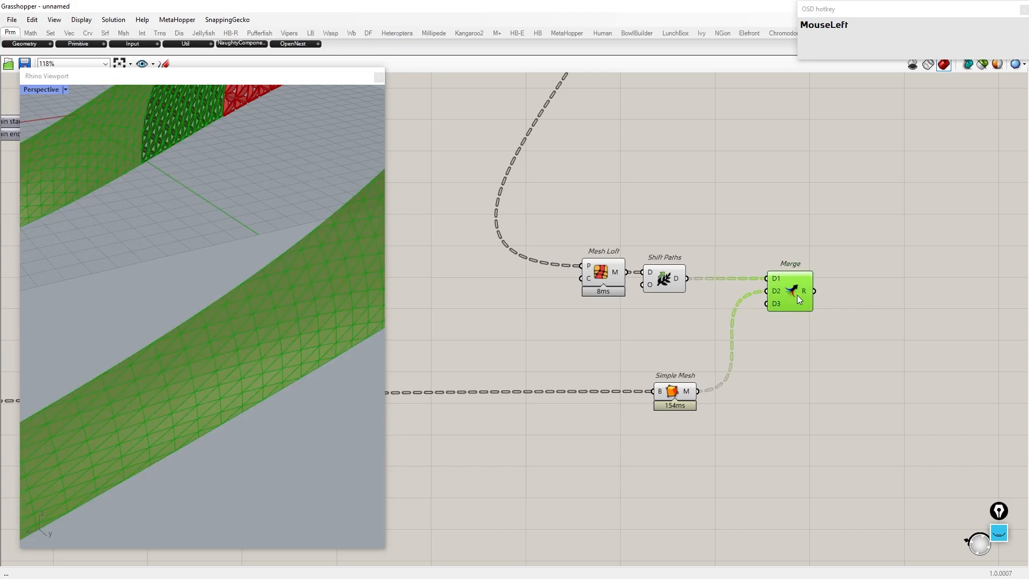
Step: Add Weaverbird's Join Meshes and Weld and feed it the merged meshes
left_click_drag(725, 458, 416, 193)
middle_click(542, 281)
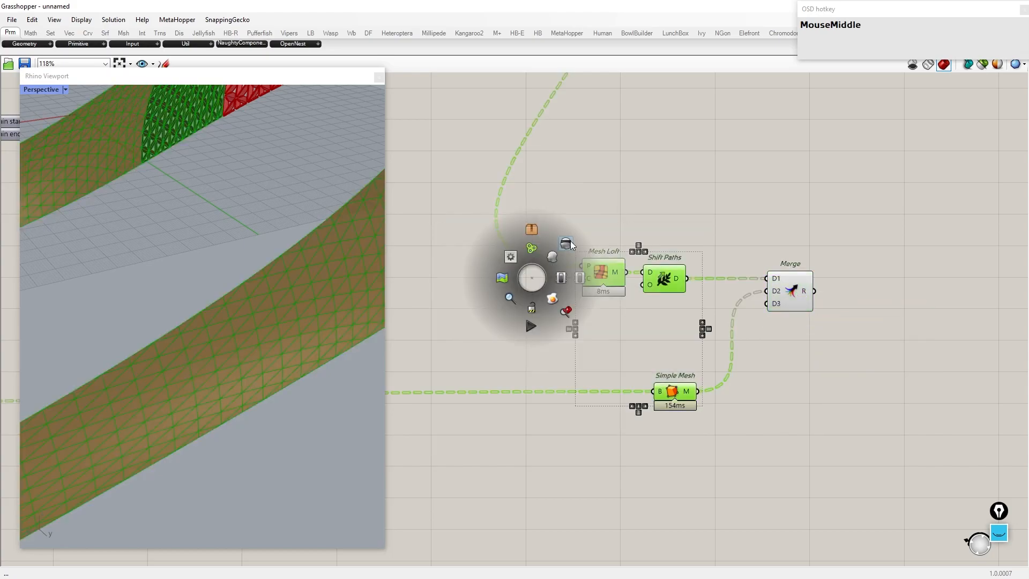
right_click_drag(845, 272, 673, 269)
key("ctrl+a")
type("wb")
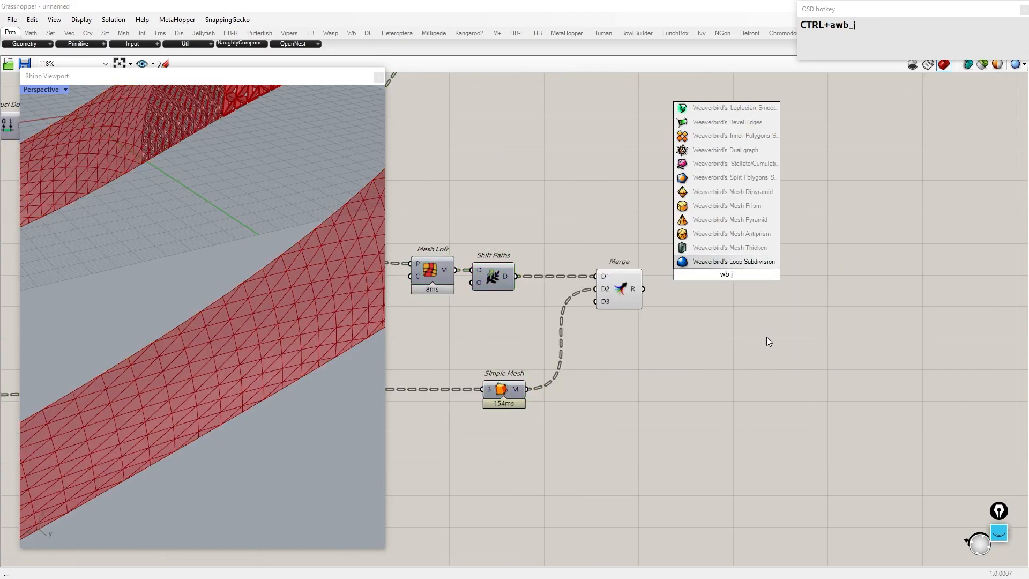
type(" joi")
left_click(761, 206)
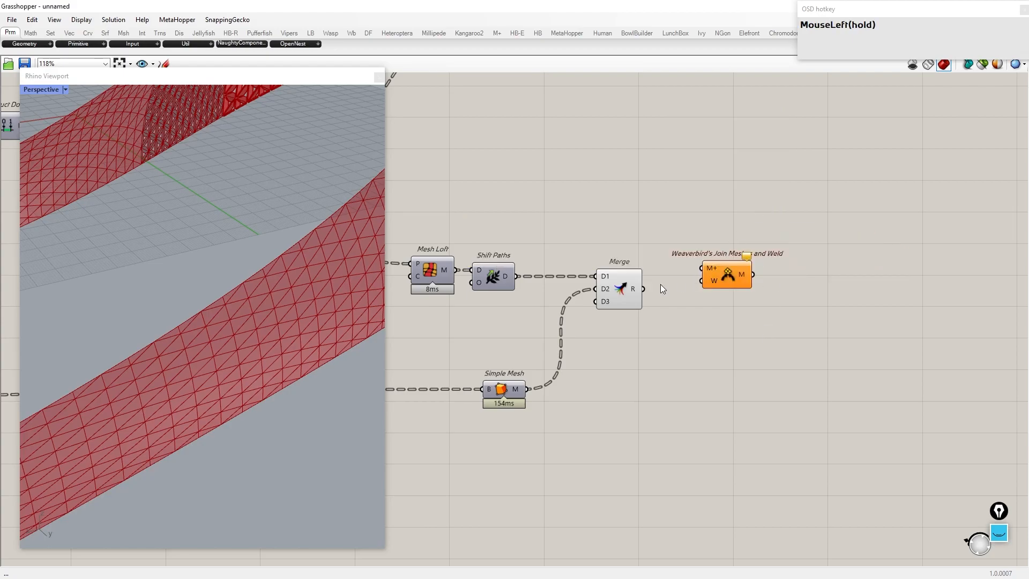
left_click_drag(699, 262, 733, 301)
Step: Hide the previews of the Mesh Loft, Shift Paths, Simple Mesh and Merge components
left_click_drag(686, 399, 432, 236)
middle_click(568, 215)
left_click(603, 179)
scroll(236, 296, "down", 8)
scroll(244, 309, "up", 9)
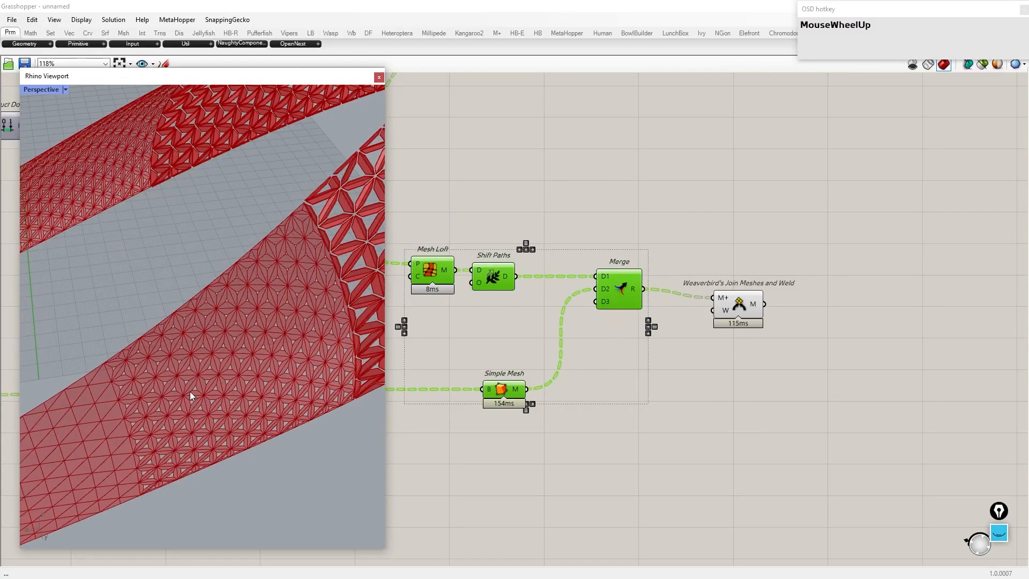
Step: Bake the welded mesh from Join Meshes and Weld into Rhino
left_click(733, 300)
right_click(715, 292)
left_click(748, 338)
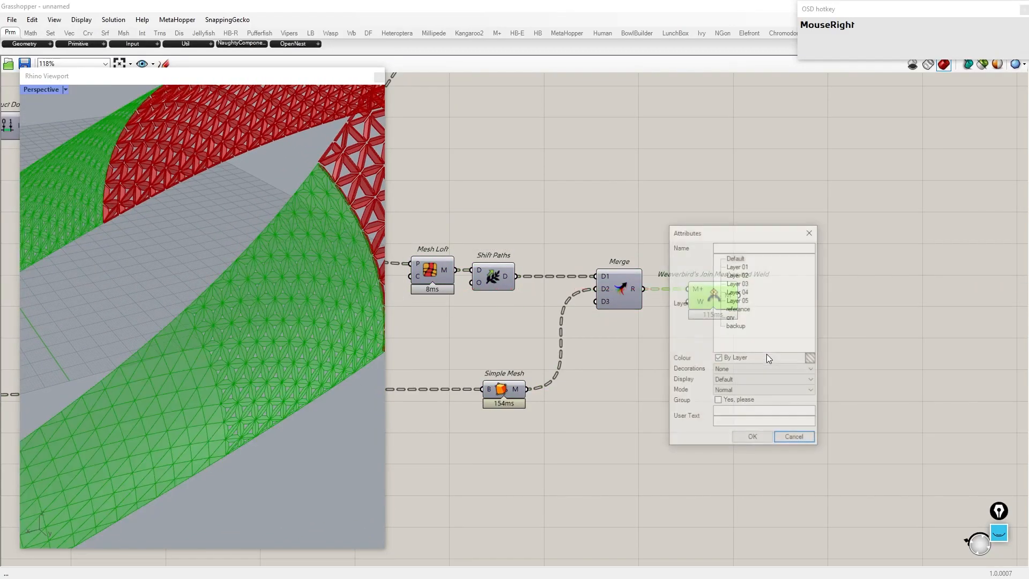
left_click(753, 440)
Step: Turn off the previews of all Grasshopper components
key("ctrl+a")
middle_click(738, 419)
left_click(733, 378)
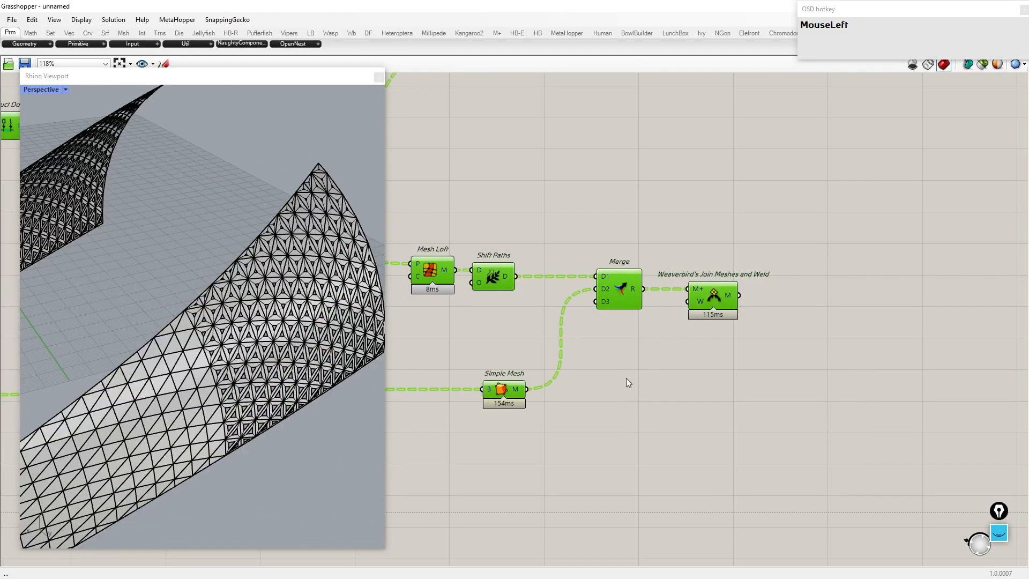
Step: Change the Perspective viewport's display mode and orbit around to inspect the baked mesh
left_click(250, 332)
scroll(257, 343, "down", 7)
scroll(291, 413, "up", 2)
left_click(292, 413)
left_click(66, 90)
left_click(81, 138)
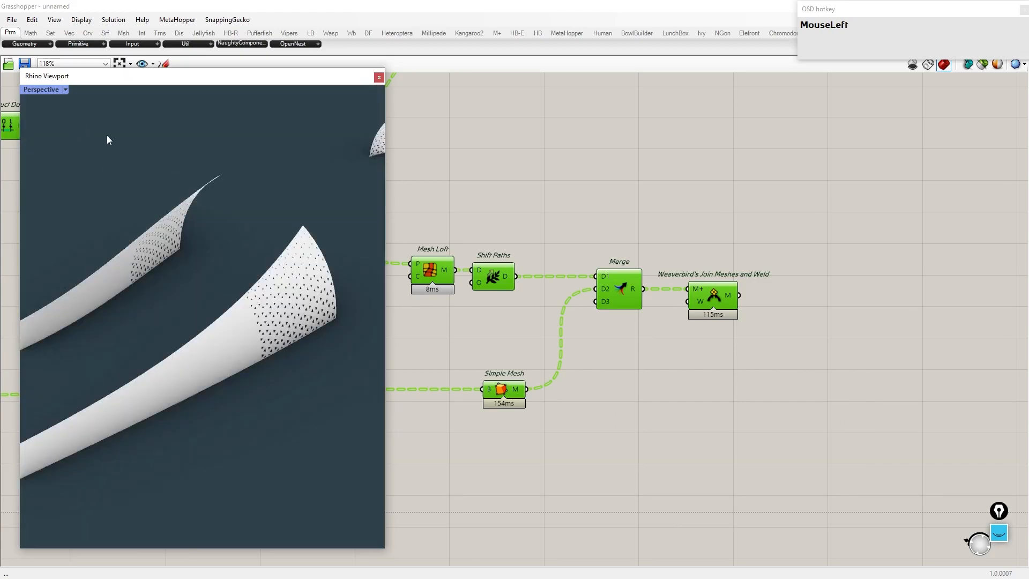
right_click_drag(214, 257, 156, 275)
scroll(156, 284, "up", 7)
scroll(186, 309, "down", 9)
scroll(186, 310, "up", 1)
right_click_drag(166, 314, 82, 291)
left_click(194, 310)
left_click(208, 361)
scroll(230, 316, "up", 7)
scroll(193, 317, "down", 11)
scroll(152, 298, "up", 7)
scroll(82, 292, "down", 12)
left_click(143, 337)
scroll(179, 382, "down", 8)
left_click(195, 400)
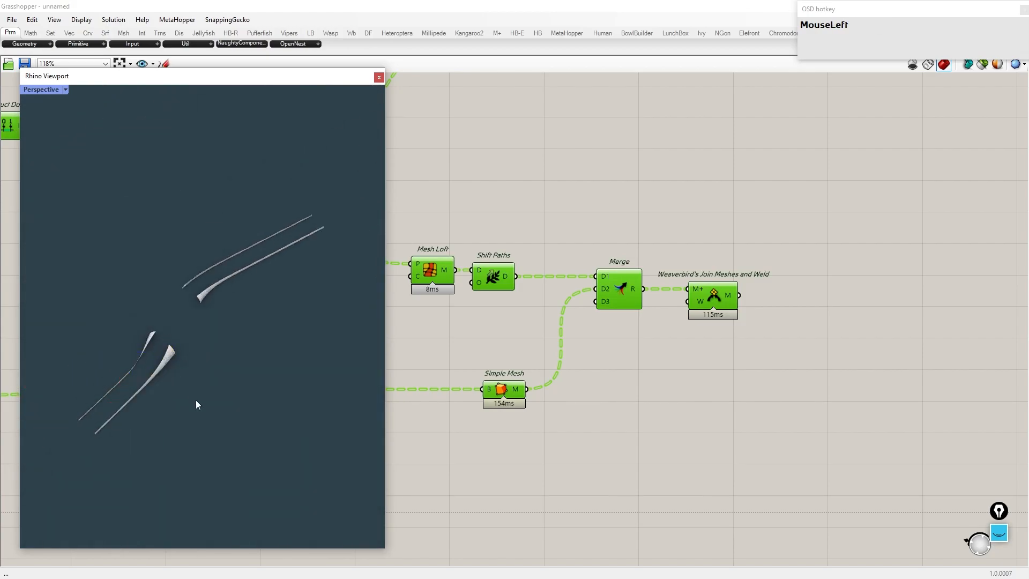
Step: Delete the baked mesh and set the Perspective viewport back to Shaded display
key("Delete")
left_click(67, 91)
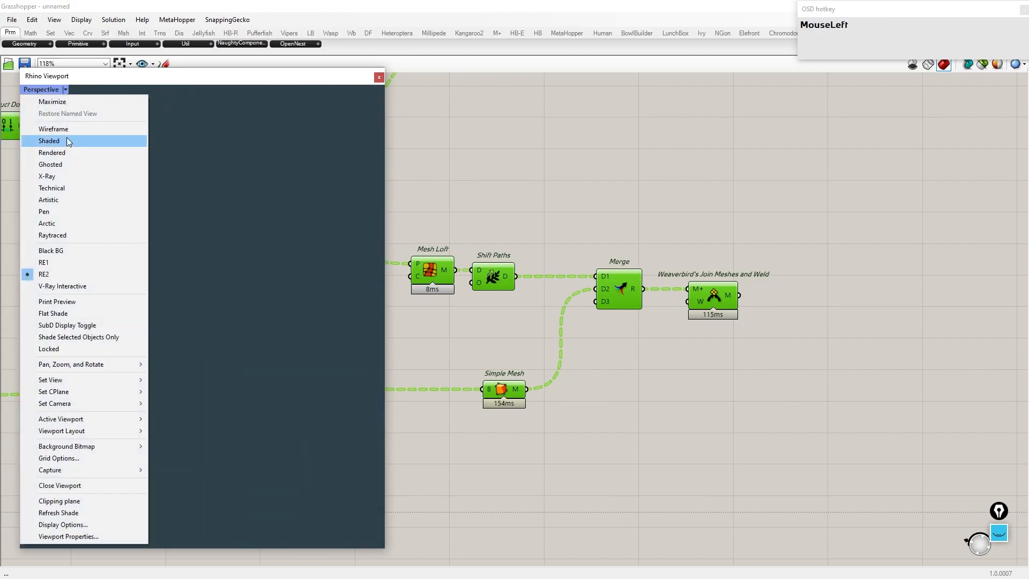
left_click(66, 138)
Step: Turn the Join Meshes and Weld component's preview back on
scroll(590, 354, "down", 4)
middle_click(651, 303)
left_click(671, 281)
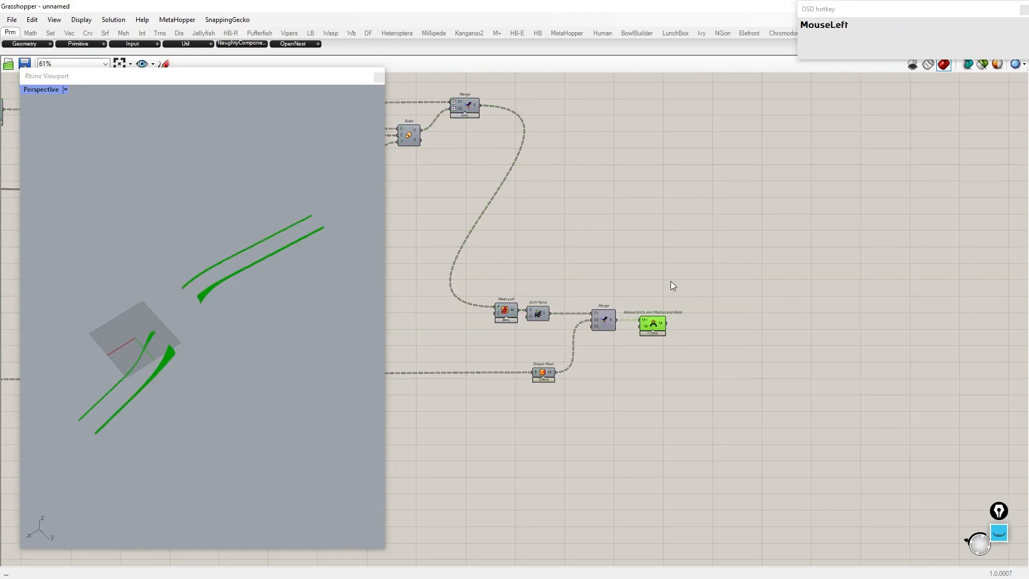
scroll(53, 351, "up", 3)
right_click_drag(53, 352, 622, 337)
scroll(799, 242, "down", 6)
scroll(799, 243, "up", 6)
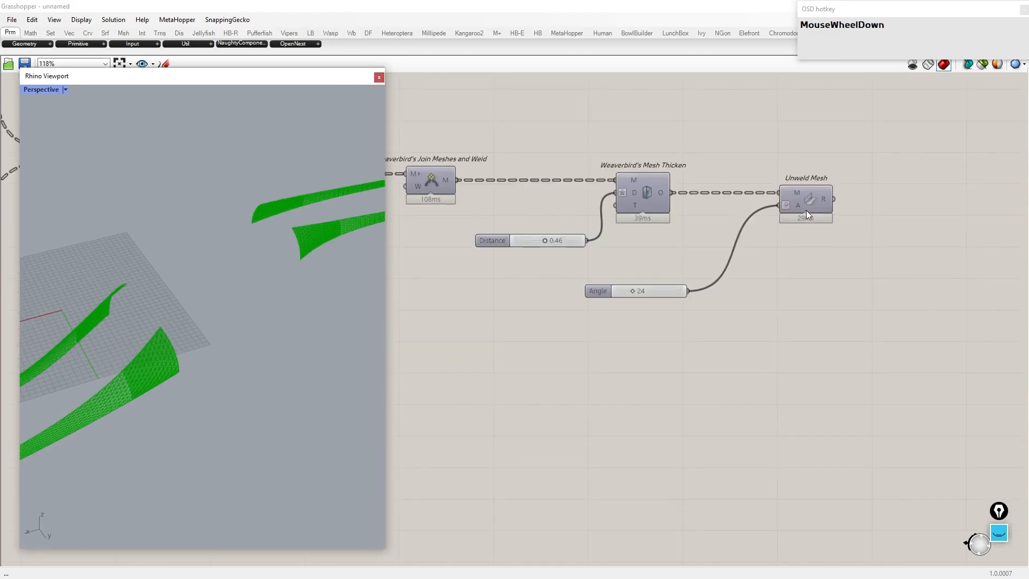
Step: Copy the Mesh Thicken and Unweld Mesh components with their Distance and Angle sliders and paste them beside the new weld
left_click(802, 198)
left_click_drag(849, 332, 544, 134)
scroll(660, 152, "down", 4)
key("ctrl+c")
key("ctrl+v")
scroll(691, 331, "up", 8)
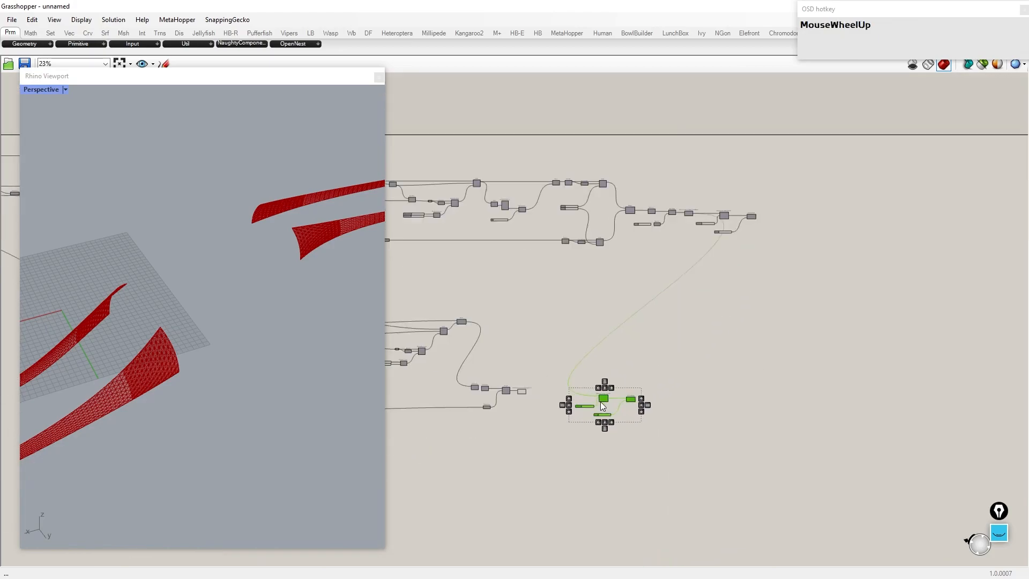
right_click_drag(609, 369, 666, 304)
left_click(665, 303)
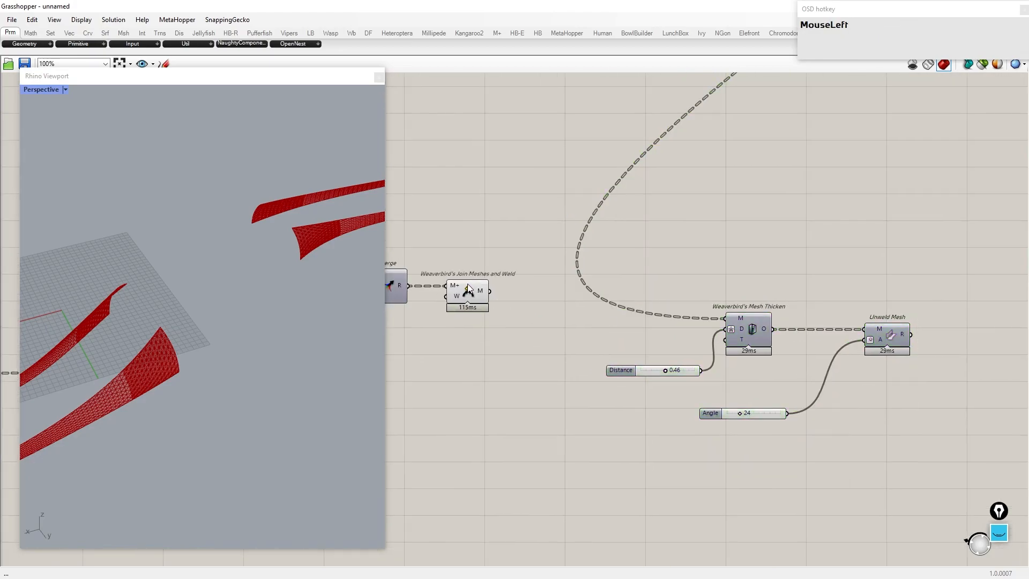
Step: Connect the new Join Meshes and Weld output to the copied Mesh Thicken and position the copied components
left_click_drag(898, 427, 651, 292)
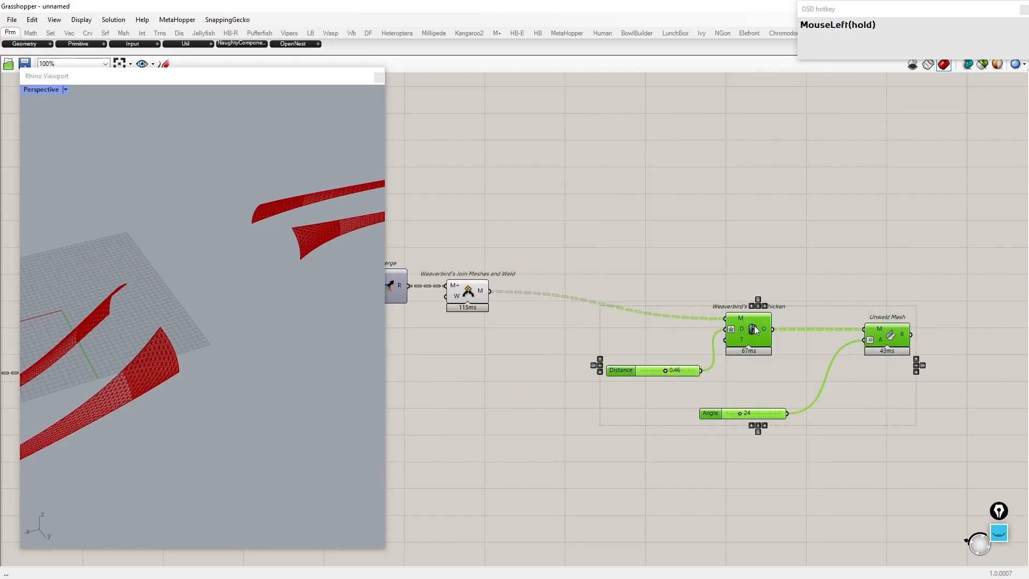
scroll(828, 288, "down", 1)
right_click_drag(826, 283, 751, 269)
left_click_drag(751, 363, 679, 286)
Step: Turn on the Unweld Mesh component's preview to show the thickened panels in the viewport
middle_click(685, 306)
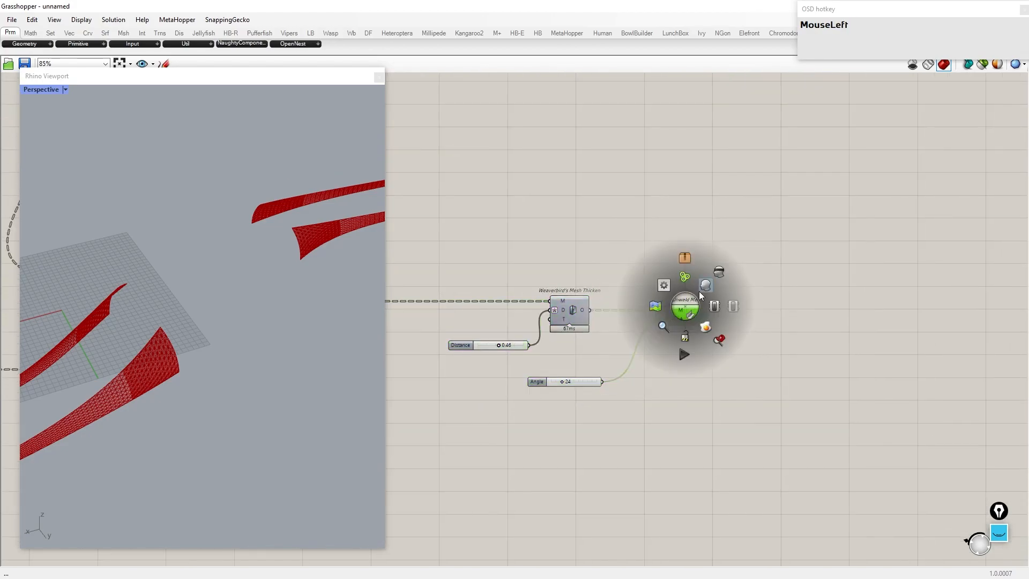
left_click(705, 292)
right_click_drag(229, 352, 287, 270)
scroll(225, 331, "up", 3)
scroll(287, 270, "up", 2)
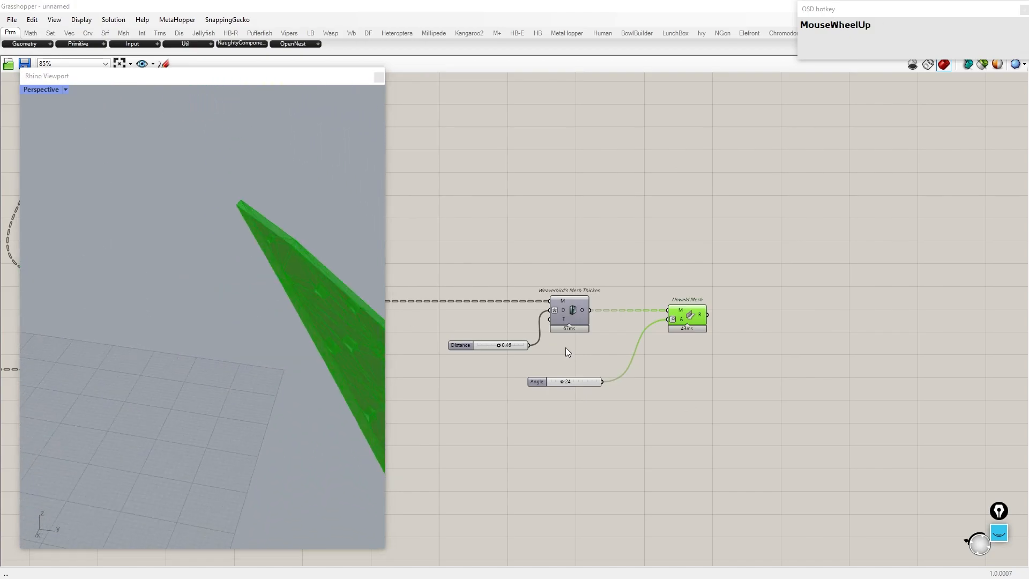
scroll(565, 348, "up", 5)
Step: Set the copied Unweld Mesh Angle slider to 90 and bake the Unweld Mesh result
double_click(664, 349)
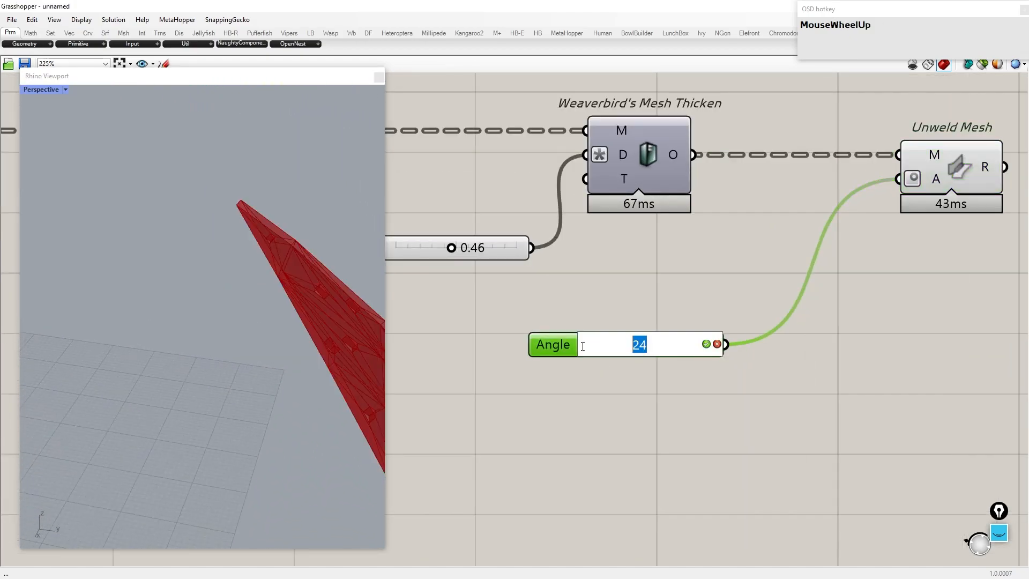
type("90")
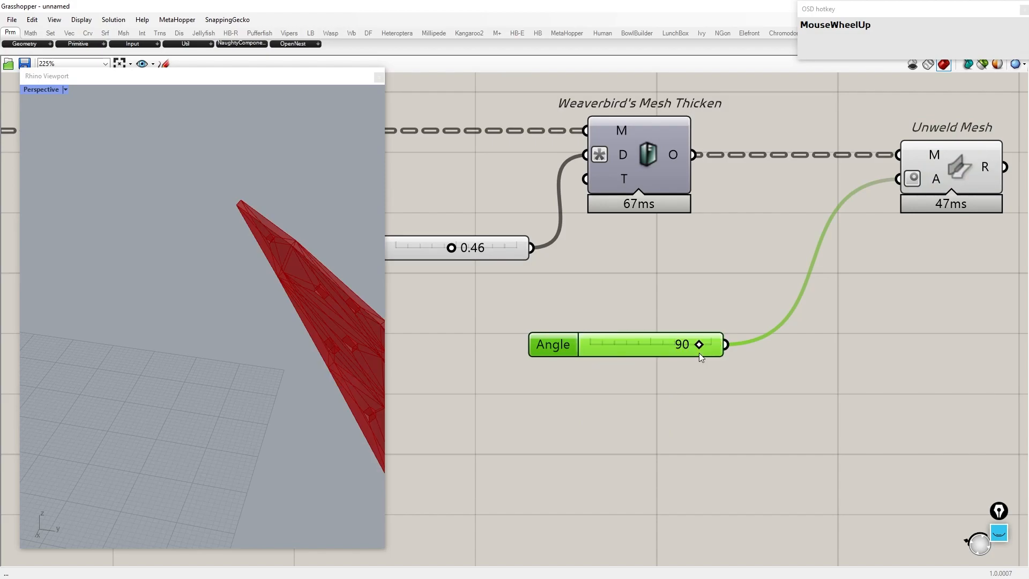
scroll(699, 353, "up", 1)
scroll(588, 310, "up", 8)
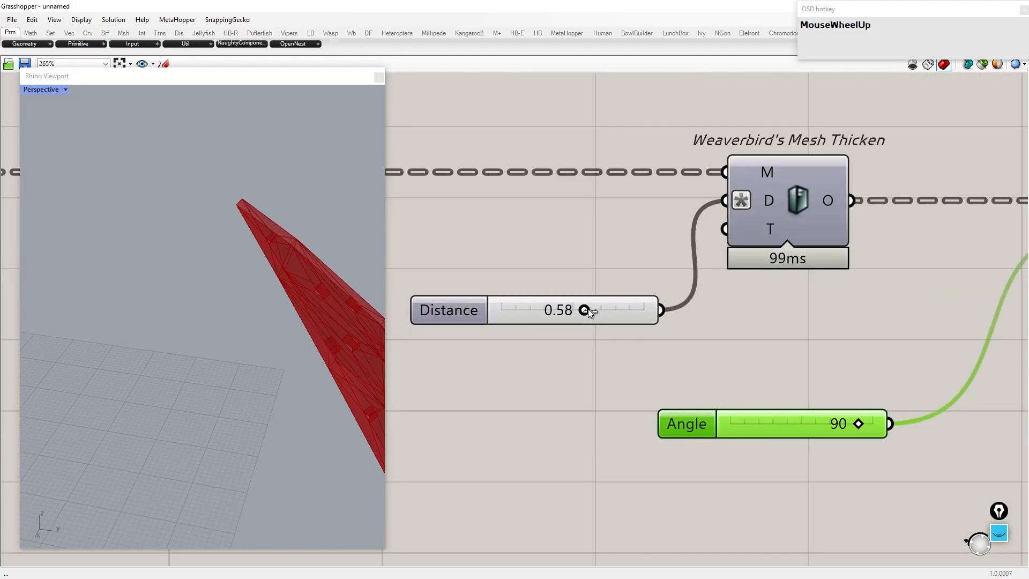
scroll(697, 300, "down", 6)
left_click(687, 283)
left_click(694, 329)
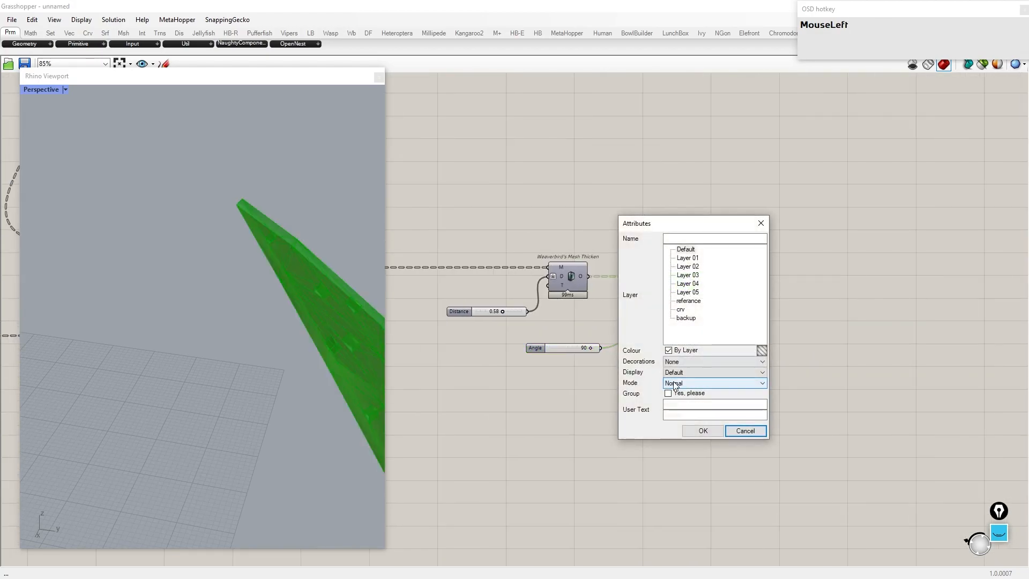
left_click(703, 431)
Step: Delete the baked mesh and bake the Unweld Mesh result again
left_click(656, 392)
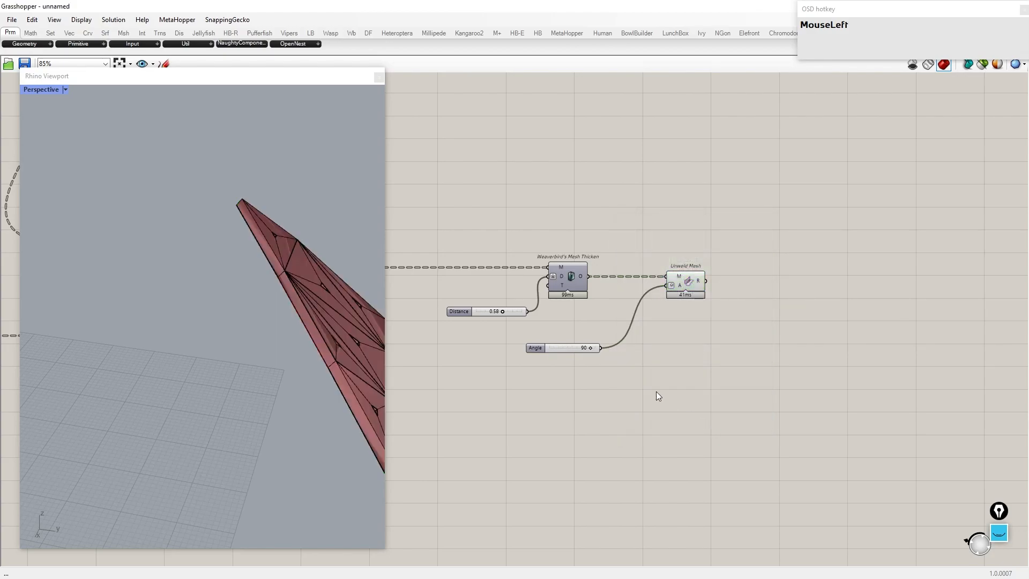
key("Delete")
right_click(696, 283)
left_click(718, 330)
left_click(702, 431)
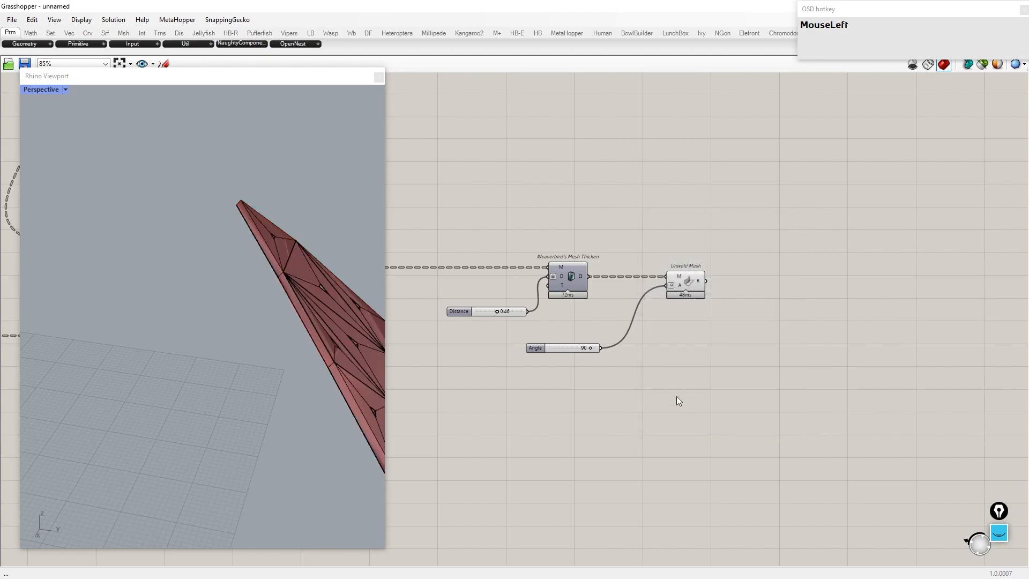
Step: Turn off the Unweld Mesh component's preview
scroll(672, 379, "down", 3)
scroll(744, 227, "up", 4)
scroll(746, 231, "up", 1)
right_click(726, 216)
left_click(751, 266)
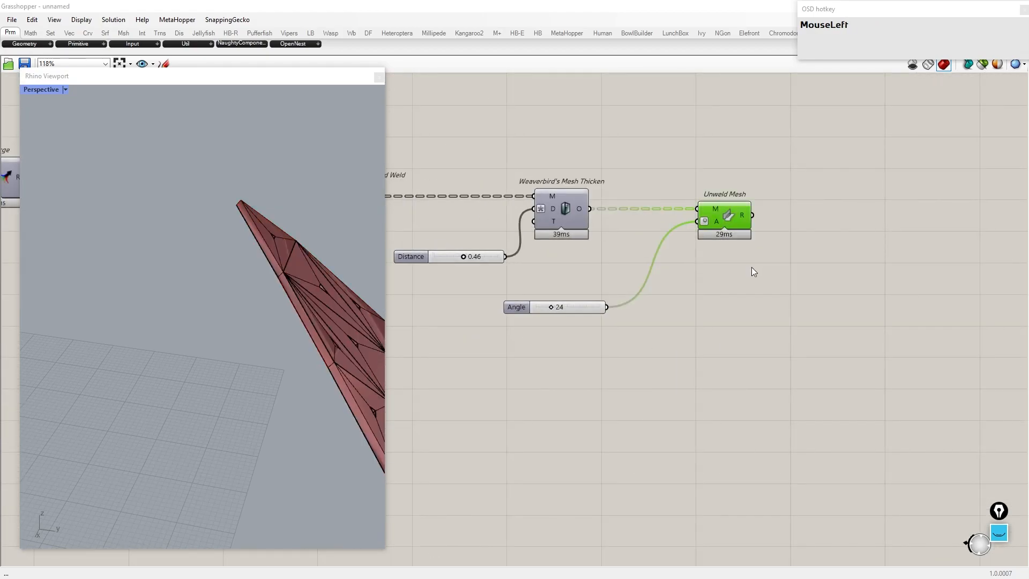
left_click(760, 367)
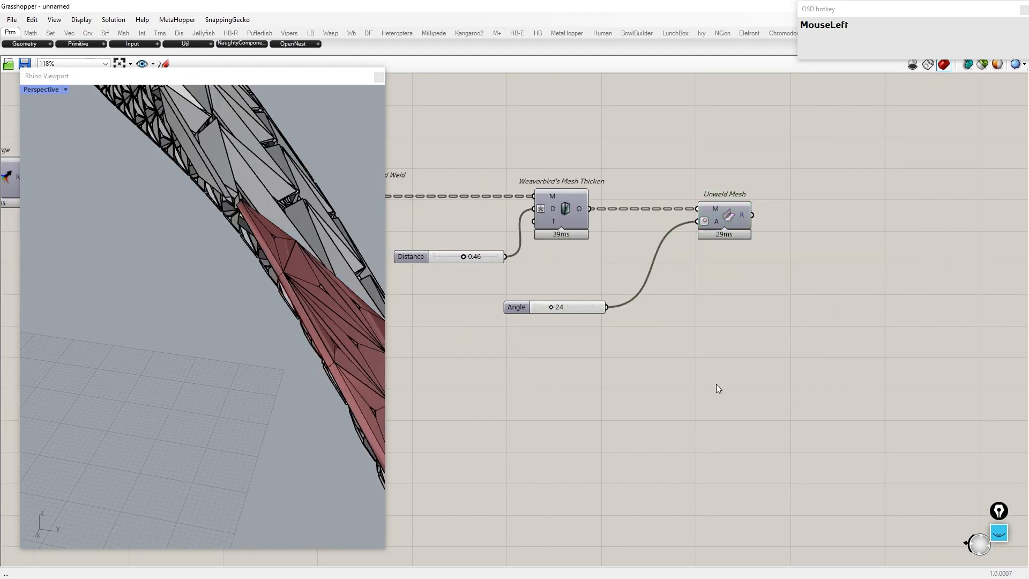
Step: Select all components and turn their preview on
key("ctrl+a")
middle_click(716, 363)
left_click(751, 328)
scroll(104, 283, "up", 5)
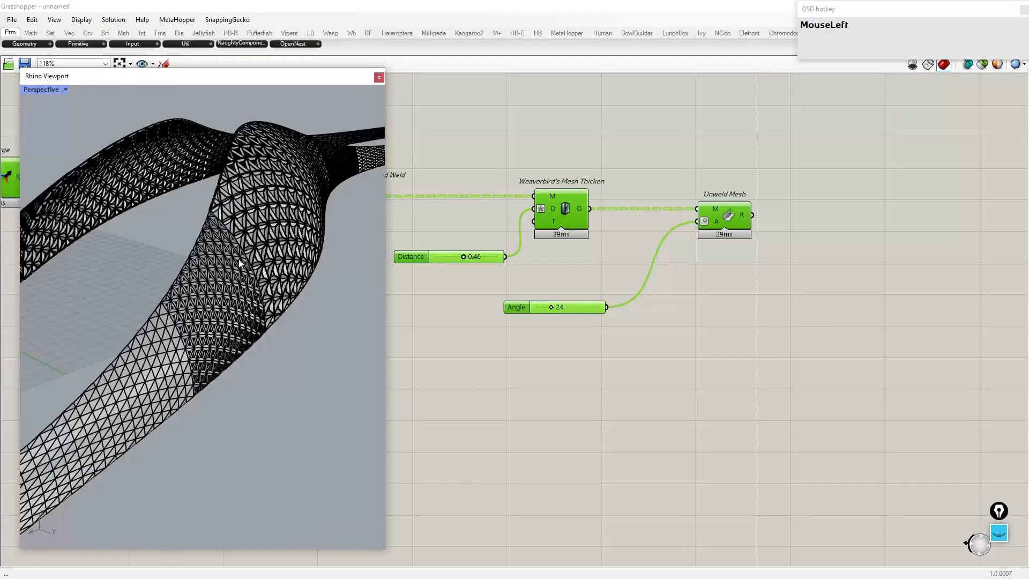
Step: Maximize the Rhino viewport and orbit around the rendered bridge decks to inspect them
double_click(255, 82)
scroll(396, 231, "down", 8)
right_click_drag(397, 231, 441, 316)
scroll(364, 296, "up", 8)
right_click_drag(364, 296, 201, 60)
scroll(683, 130, "down", 8)
right_click_drag(231, 316, 541, 275)
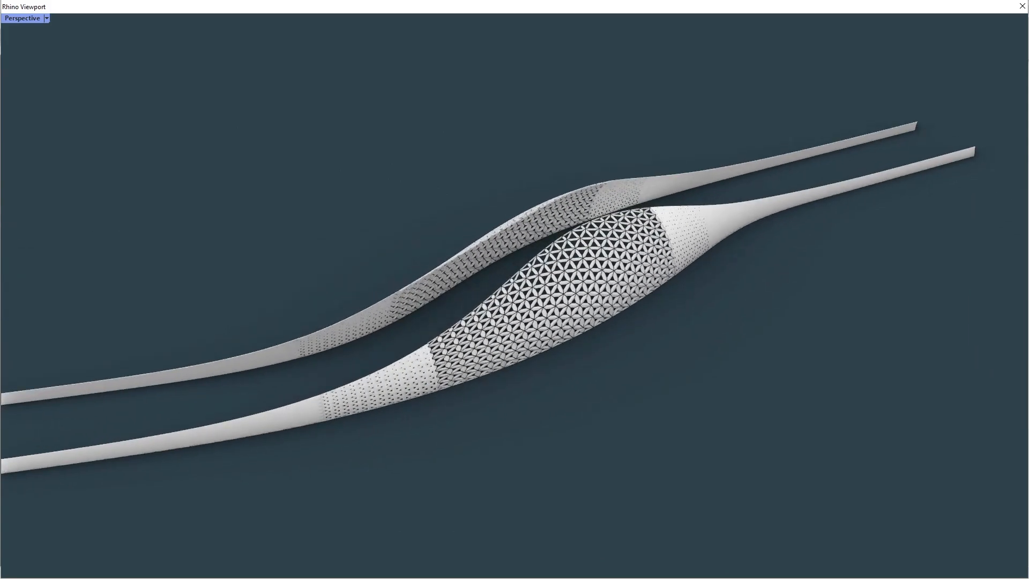
Step: Select all curves with SelCrv and hide them
key("Return")
type("selcr")
key("Return")
type("hide")
key("Return")
Step: Orbit and zoom around the bridge decks to inspect the panels
right_click_drag(400, 307, 739, 278)
scroll(525, 243, "down", 2)
right_click_drag(478, 258, 346, 252)
scroll(346, 254, "down", 6)
right_click_drag(477, 259, 682, 221)
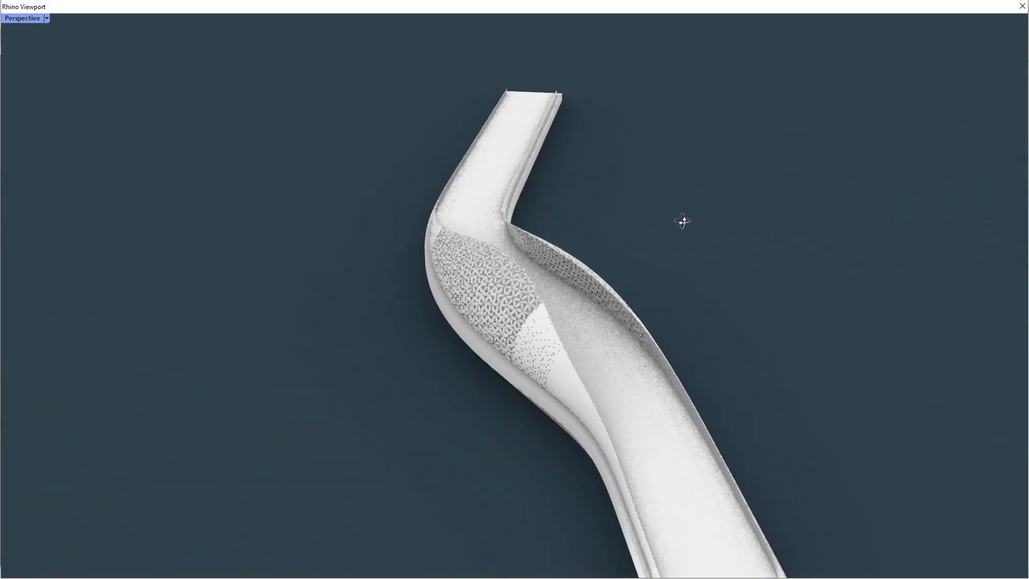
Step: Switch the Perspective viewport to Shaded display and restore the viewport window size
left_click(537, 307)
left_click(23, 18)
left_click(32, 69)
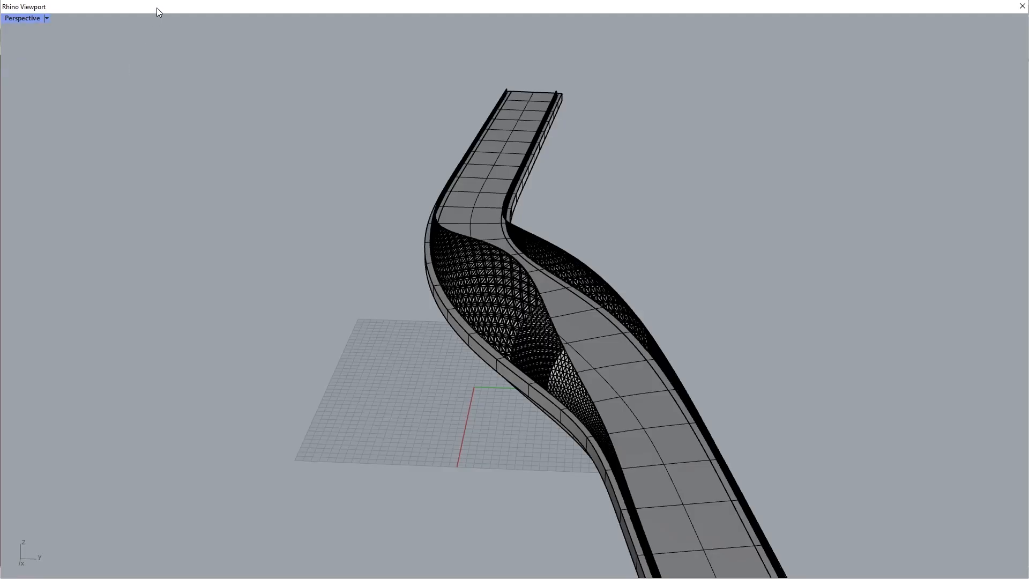
double_click(156, 8)
Step: Add a Custom Preview component beside the Unweld Mesh component
left_click(329, 227, "ctrl")
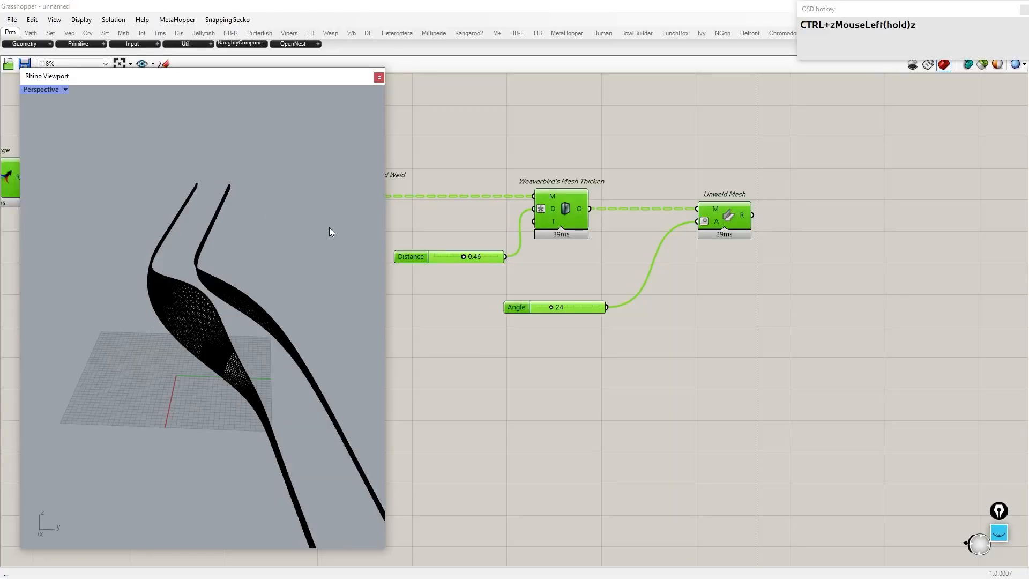
scroll(658, 246, "down", 3)
left_click(699, 228)
middle_click_drag(700, 225, 716, 208)
double_click(830, 255)
type("custom preview")
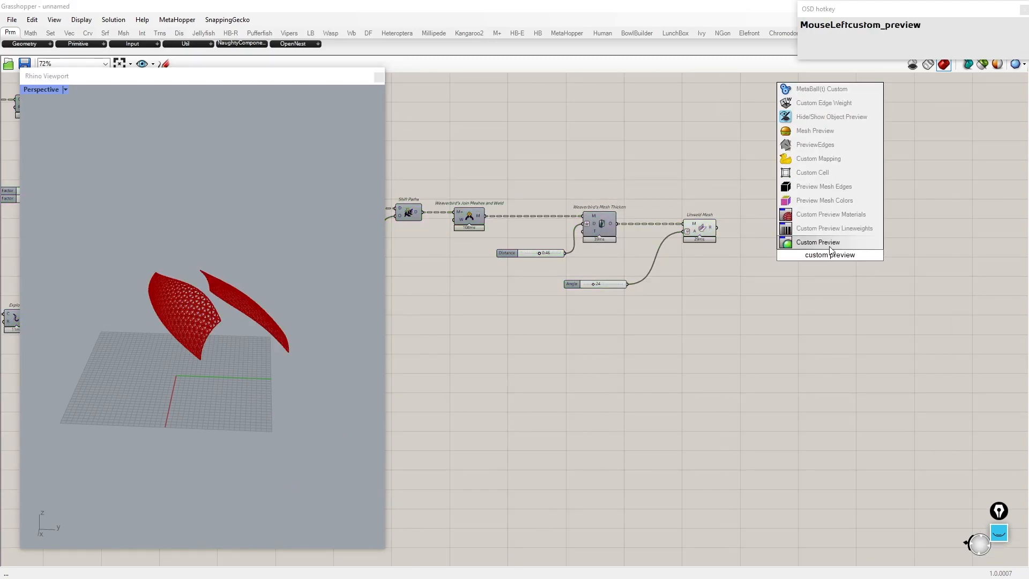
left_click(830, 246)
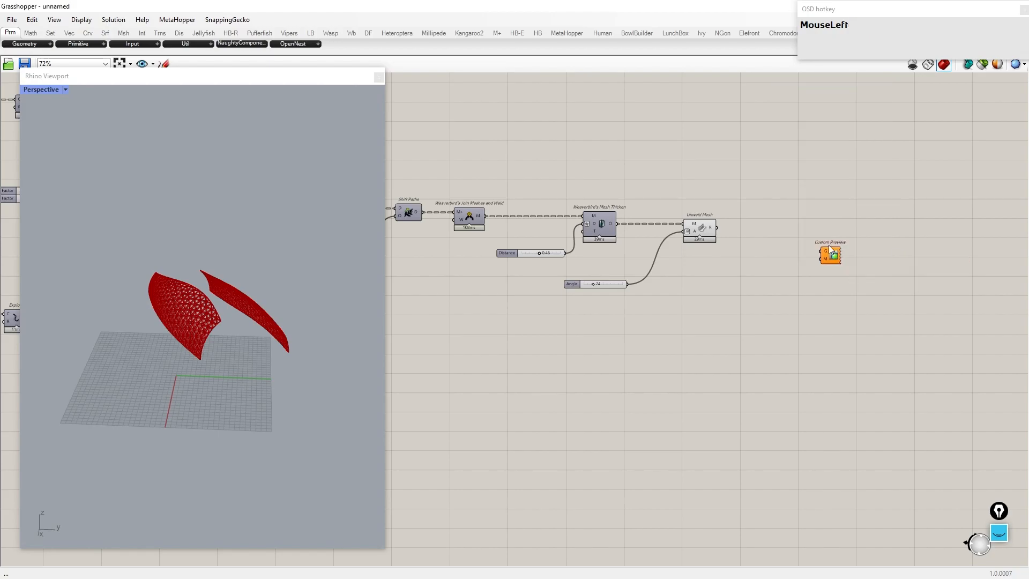
Step: Add a Swatch and wire it into the Custom Preview's material input
double_click(773, 279)
type("swatc")
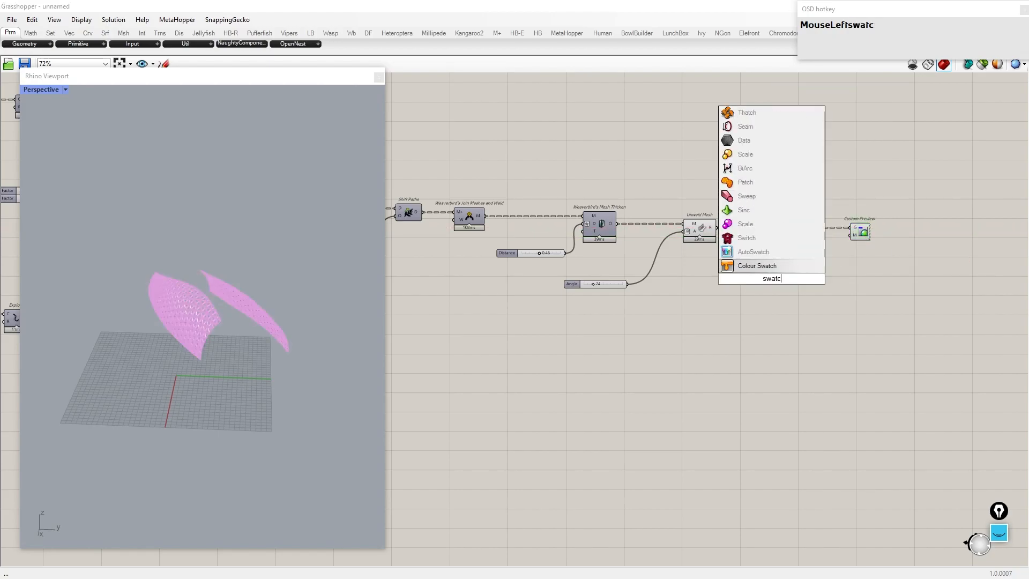
left_click(779, 266)
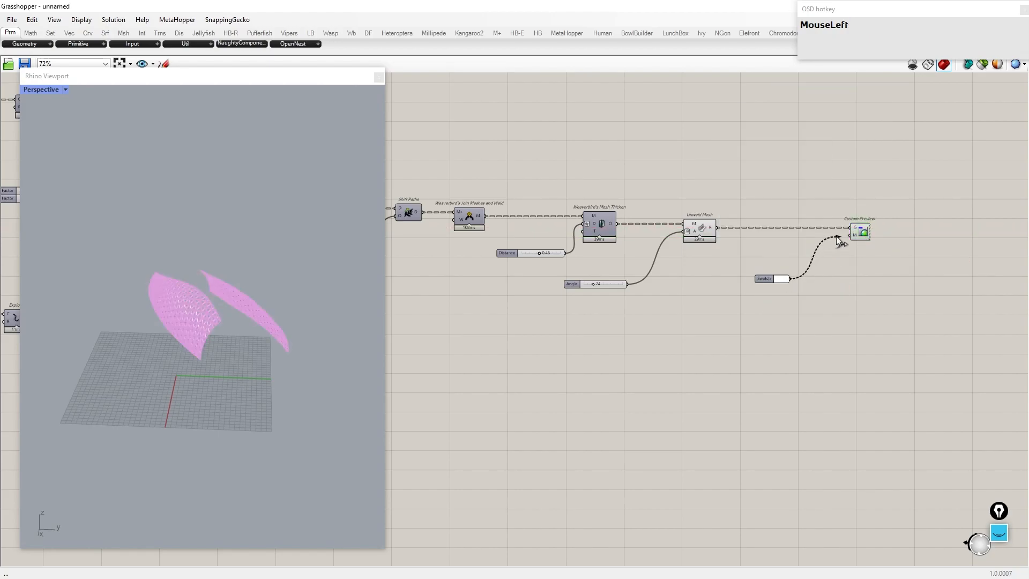
scroll(913, 284, "down", 3)
right_click_drag(831, 284, 800, 256)
Step: Copy the Custom Preview and Swatch components and paste them for the second panel chain
left_click_drag(879, 287, 765, 171)
key("ctrl+c")
key("ctrl+v")
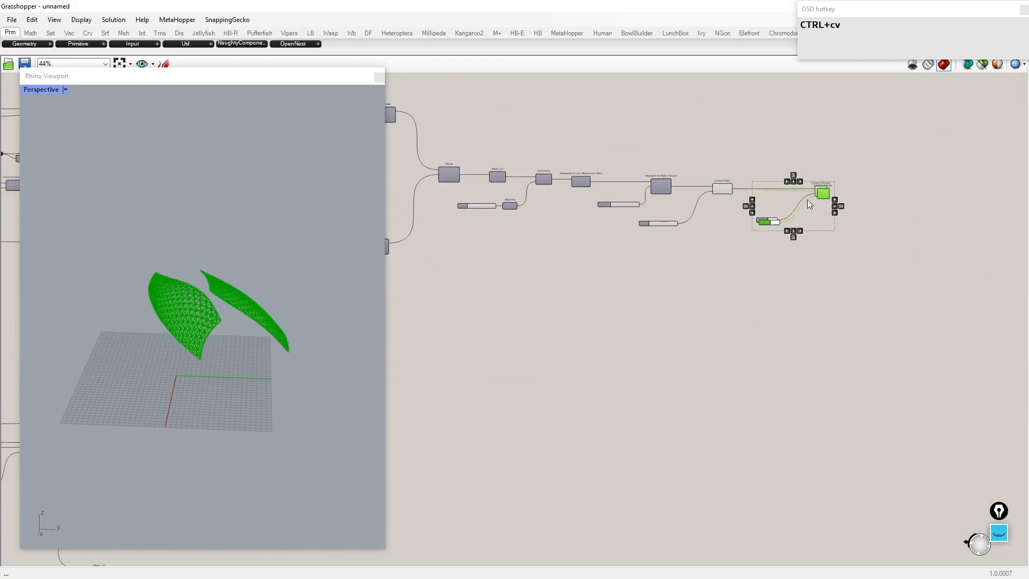
scroll(804, 244, "down", 1)
scroll(703, 295, "up", 4)
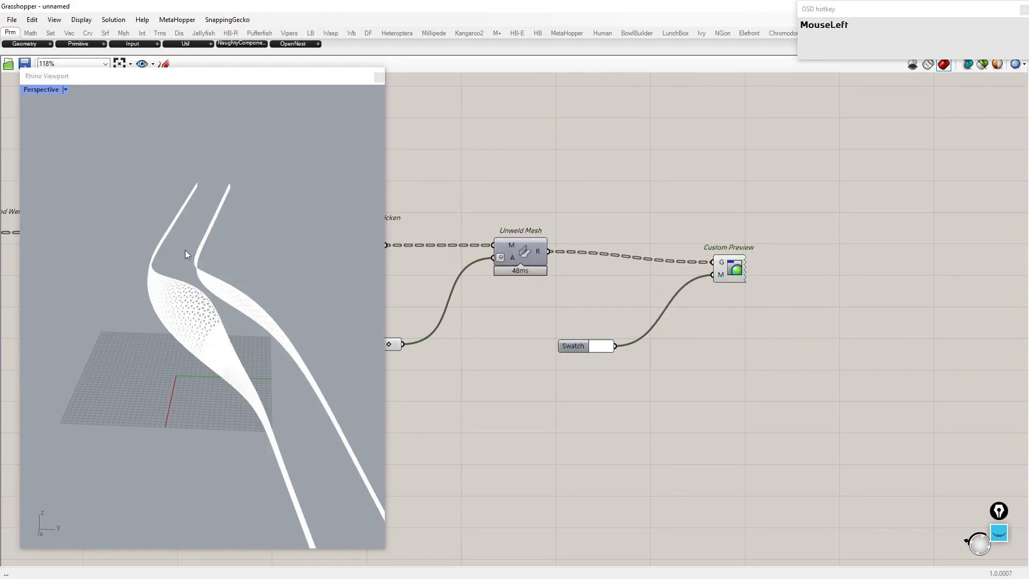
Step: Switch the viewport to Rendered display and turn on preview for all components
left_click(72, 93)
left_click(61, 274)
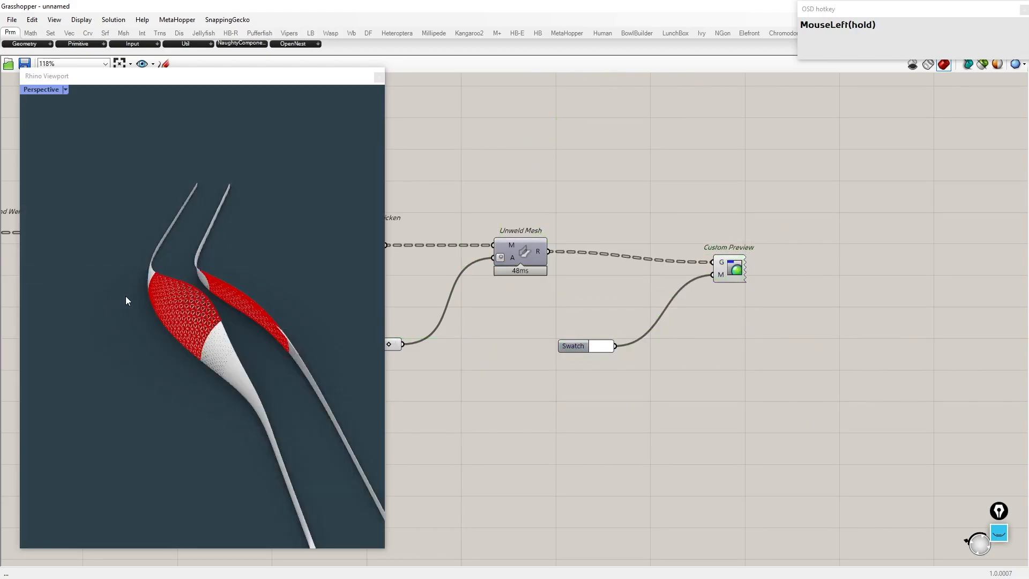
key("ctrl+a")
middle_click(742, 351)
left_click(720, 328)
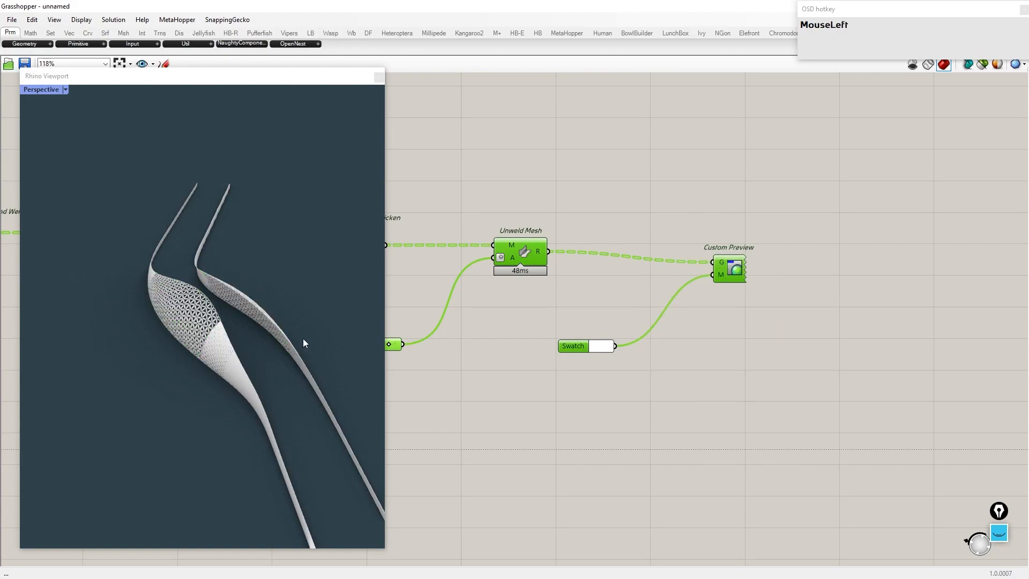
Step: Orbit the viewport and pan the canvas to examine the panel pattern and its domain sliders
right_click_drag(317, 343, 169, 339)
scroll(223, 364, "up", 5)
mouse_move(222, 365)
right_mouse_down()
mouse_move(236, 377)
mouse_move(214, 351)
right_mouse_up()
scroll(745, 333, "down", 5)
right_click_drag(526, 308, 874, 300)
scroll(808, 285, "down", 5)
right_click_drag(808, 284, 748, 271)
scroll(651, 217, "up", 10)
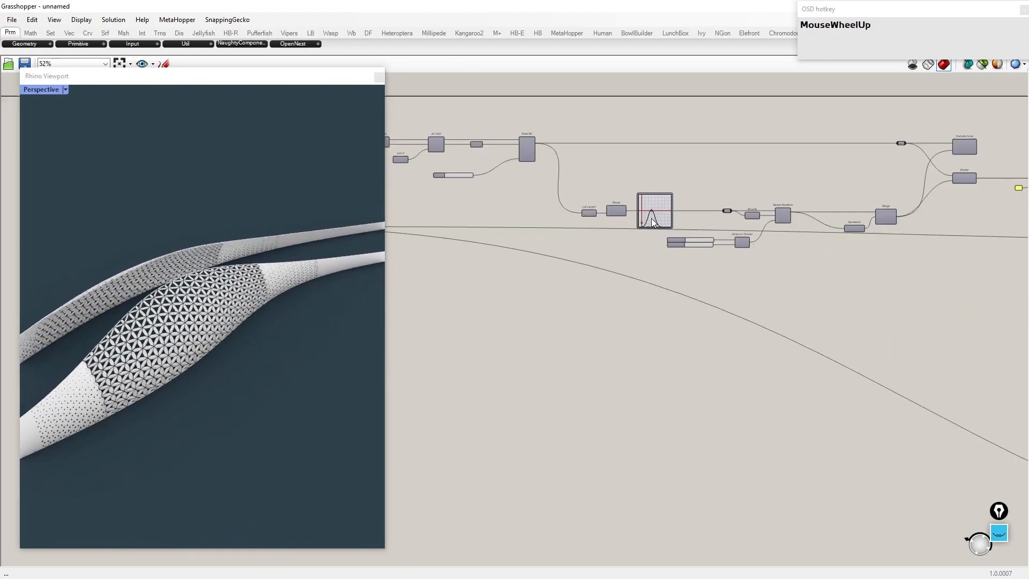
Step: Set the Domain end slider feeding Construct Domain to 0.45
scroll(599, 285, "up", 5)
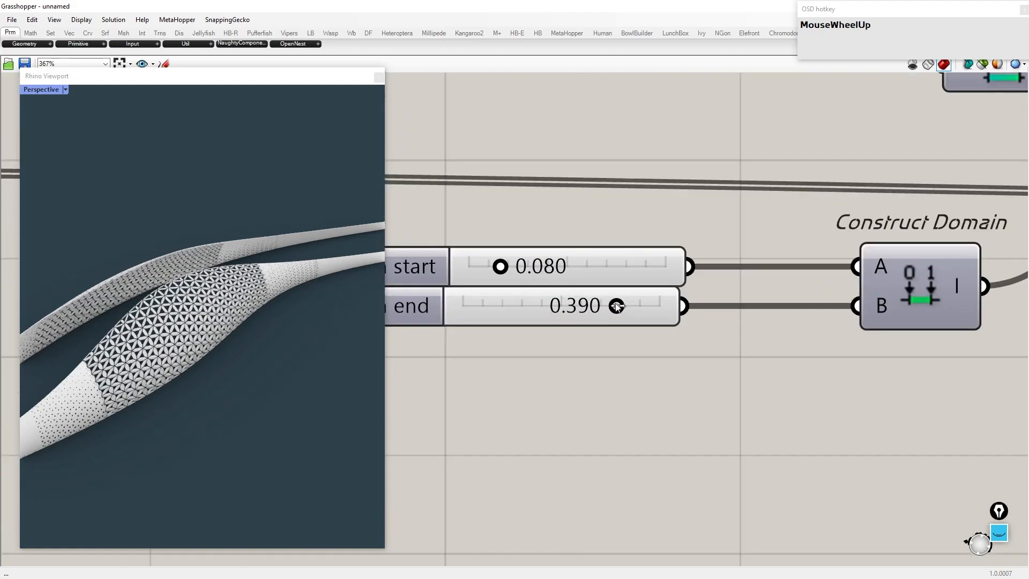
left_click_drag(631, 310, 643, 308)
right_click_drag(252, 343, 291, 361)
double_click(575, 306)
left_click_drag(575, 306, 554, 308)
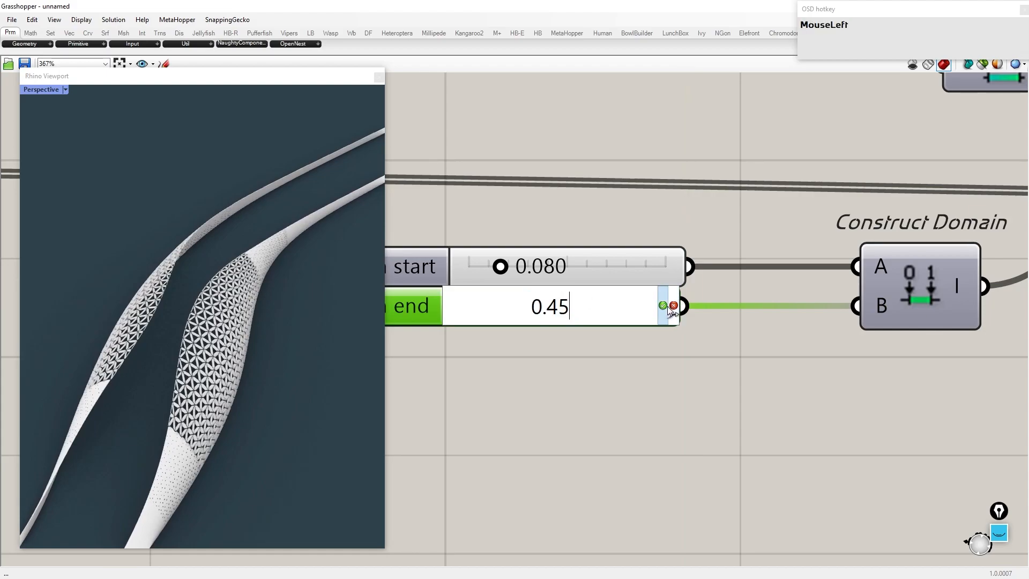
Step: Orbit the viewport and navigate the canvas to the next set of domain sliders
right_click_drag(106, 350, 156, 358)
scroll(155, 358, "up", 2)
right_click_drag(156, 359, 193, 354)
scroll(193, 354, "up", 3)
scroll(570, 297, "down", 12)
right_click_drag(788, 283, 631, 241)
scroll(648, 255, "up", 5)
scroll(631, 250, "down", 5)
right_click_drag(913, 355, 651, 314)
scroll(855, 267, "up", 3)
scroll(731, 234, "up", 2)
Step: Set the Domain start slider next to Pull Point to 0.100
right_click_drag(764, 237, 626, 279)
scroll(563, 271, "up", 4)
right_click_drag(517, 278, 564, 310)
scroll(564, 311, "up", 2)
double_click(552, 307)
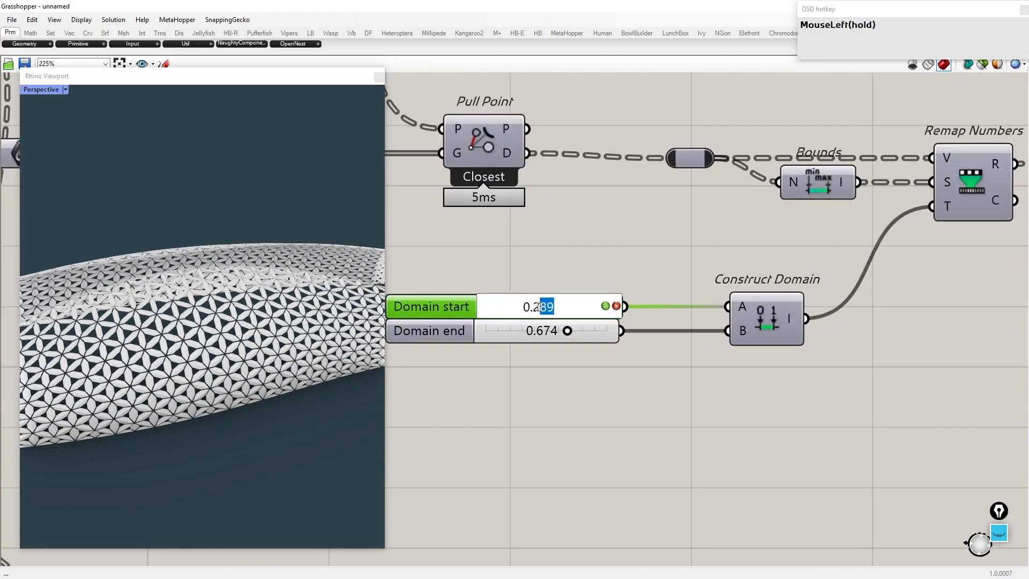
left_click(607, 307)
Step: Orbit the viewport and navigate the canvas to inspect the pattern and the remaining domain sliders
right_click_drag(279, 332, 252, 370)
scroll(273, 348, "up", 3)
scroll(289, 356, "up", 2)
scroll(238, 372, "down", 2)
scroll(631, 311, "up", 1)
scroll(616, 308, "up", 1)
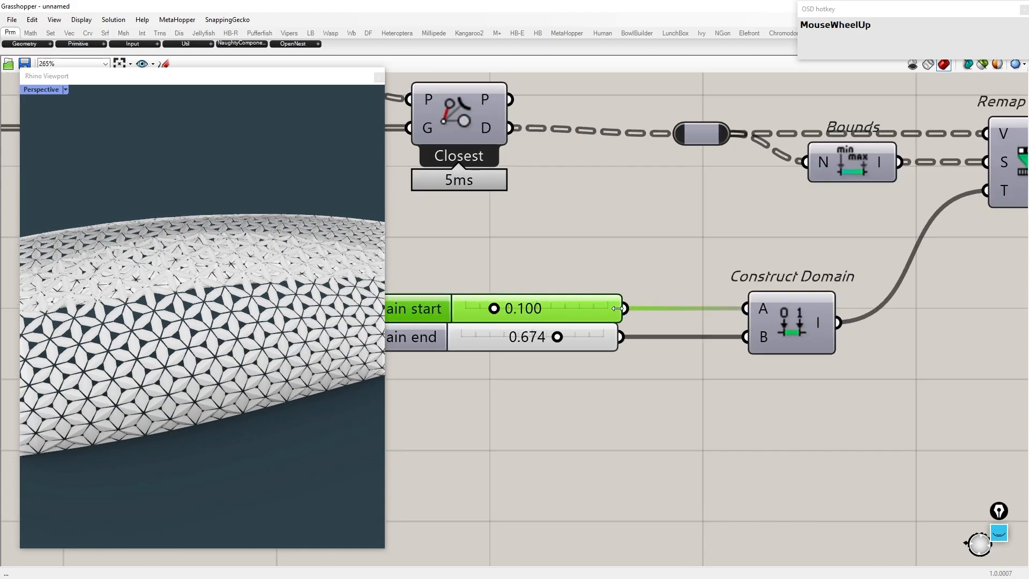
left_click_drag(722, 326, 746, 337)
left_click_drag(623, 350, 621, 343)
right_click_drag(231, 333, 296, 323)
scroll(268, 375, "down", 5)
scroll(282, 387, "up", 5)
scroll(184, 360, "down", 3)
scroll(251, 330, "up", 4)
scroll(251, 329, "up", 3)
scroll(672, 310, "down", 5)
scroll(672, 311, "down", 3)
scroll(651, 403, "up", 5)
scroll(648, 380, "up", 5)
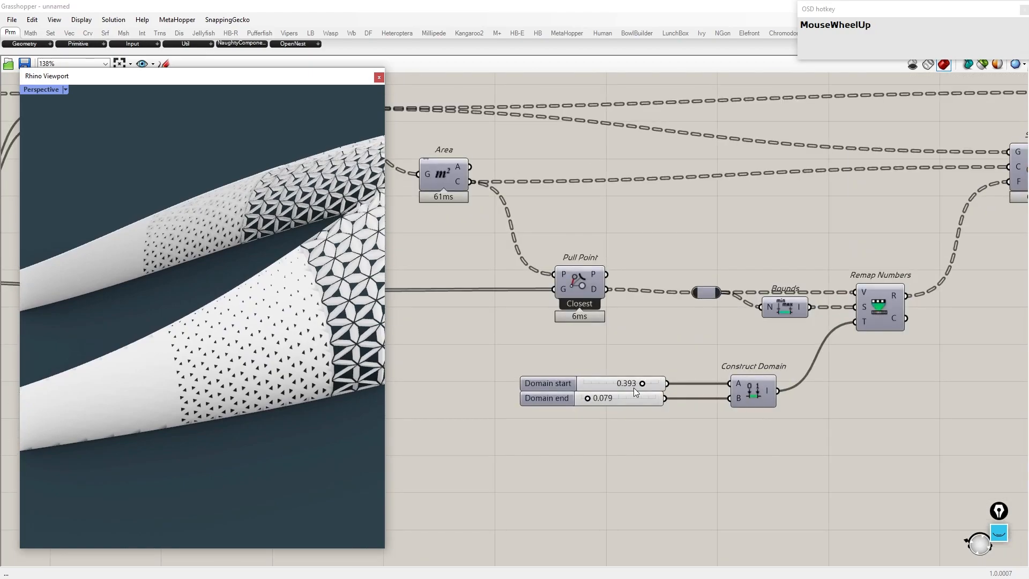
Step: Set the Domain start slider of the Area-driven domain to 0.9
scroll(632, 415, "down", 5)
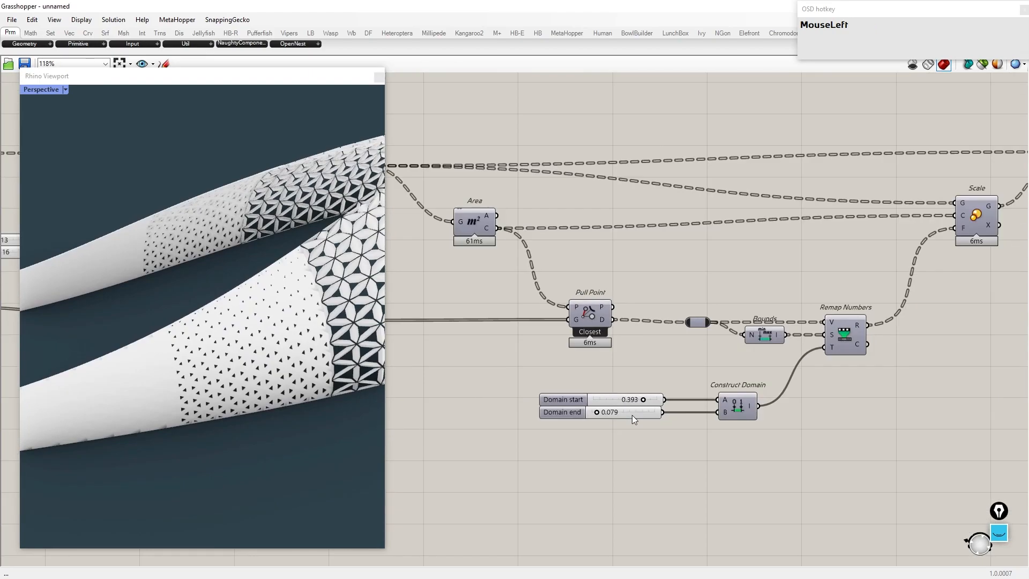
scroll(632, 415, "up", 5)
double_click(604, 410)
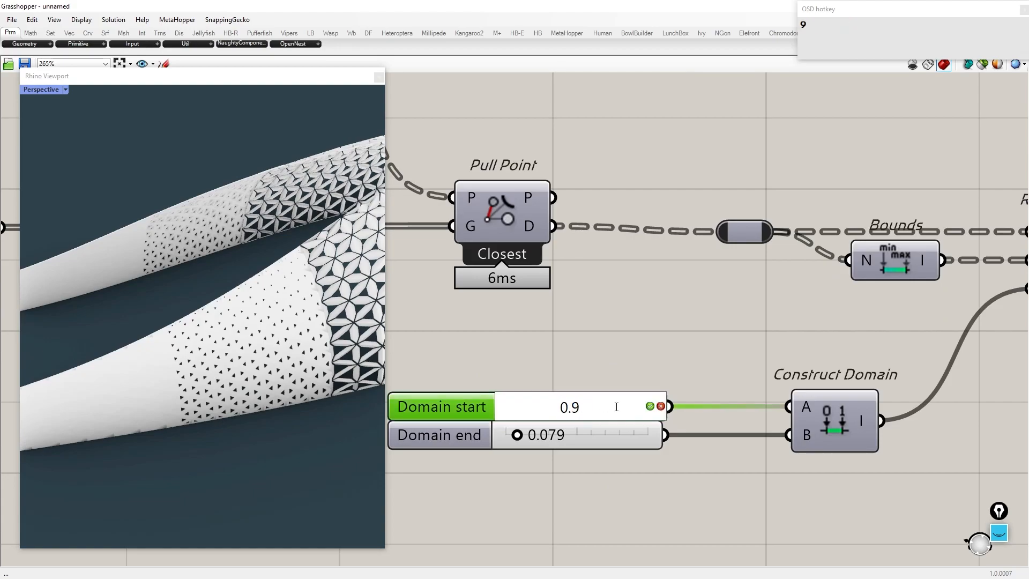
scroll(208, 366, "down", 4)
Step: Orbit the viewport and pan the canvas toward the Graph Mapper component
right_click_drag(211, 362, 348, 348)
scroll(328, 327, "down", 2)
scroll(328, 326, "up", 1)
scroll(896, 352, "down", 8)
right_click_drag(579, 314, 822, 368)
right_click_drag(579, 226, 946, 400)
scroll(558, 235, "up", 5)
right_click_drag(64, 410, 143, 304)
scroll(133, 368, "up", 2)
scroll(592, 316, "up", 4)
Step: Open the Graph Mapper's graph editor to review the Gaussian curve and confirm it
double_click(591, 297)
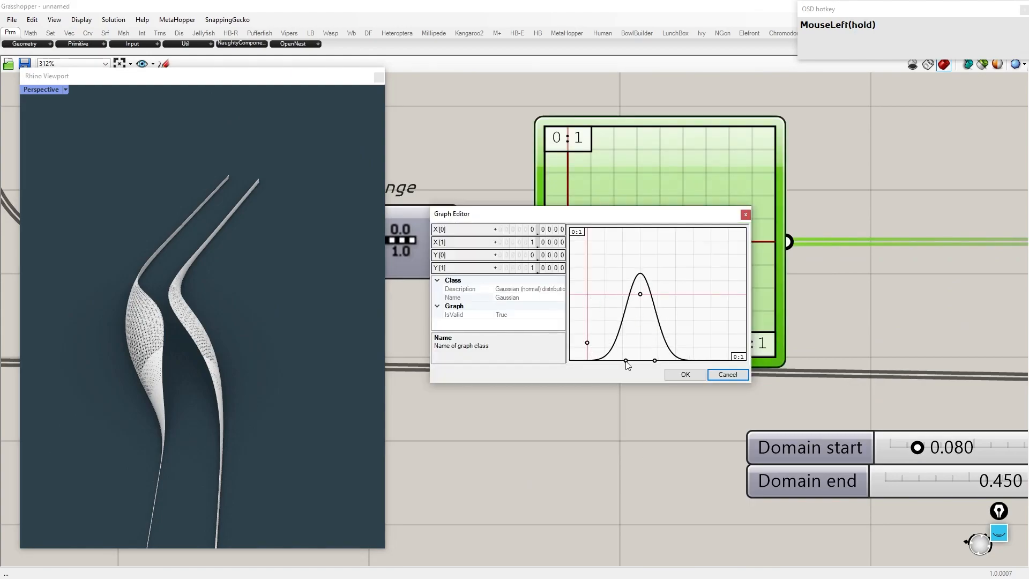
left_click(684, 375)
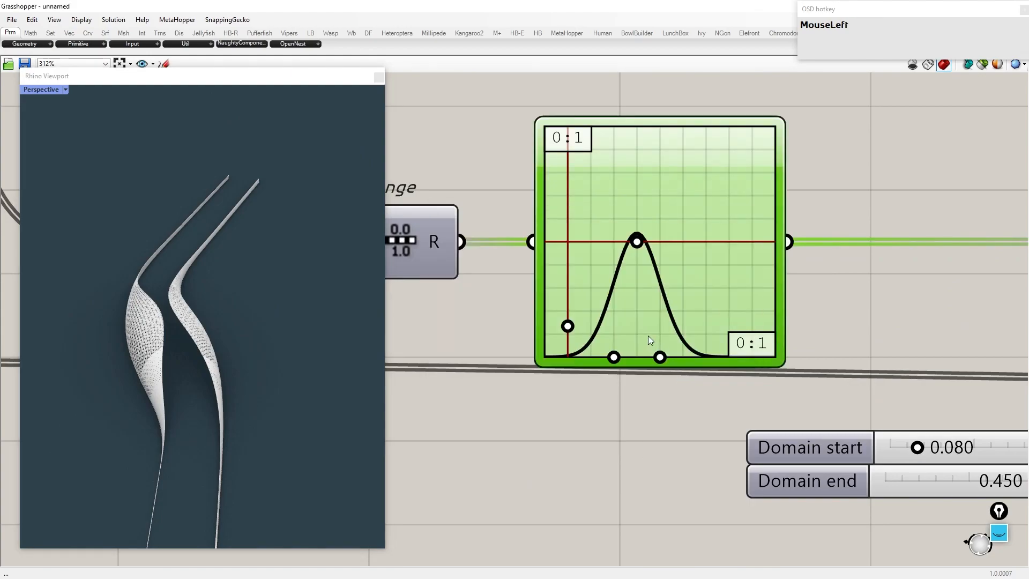
scroll(648, 335, "down", 3)
right_click_drag(370, 338, 188, 451)
scroll(196, 386, "down", 4)
scroll(199, 375, "up", 3)
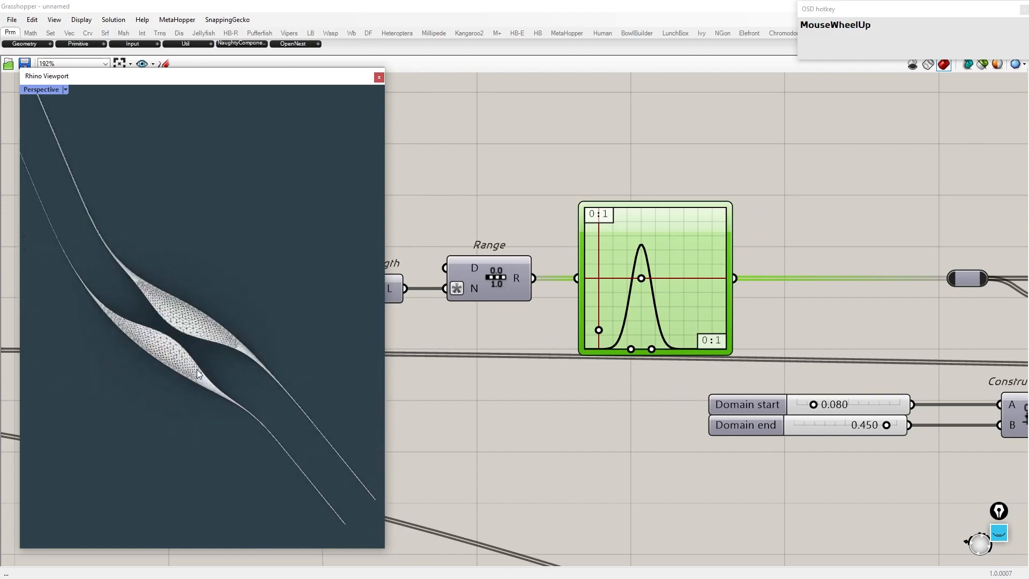
Step: Select all curves in the model and hide them
right_click_drag(199, 375, 171, 328)
key("Return")
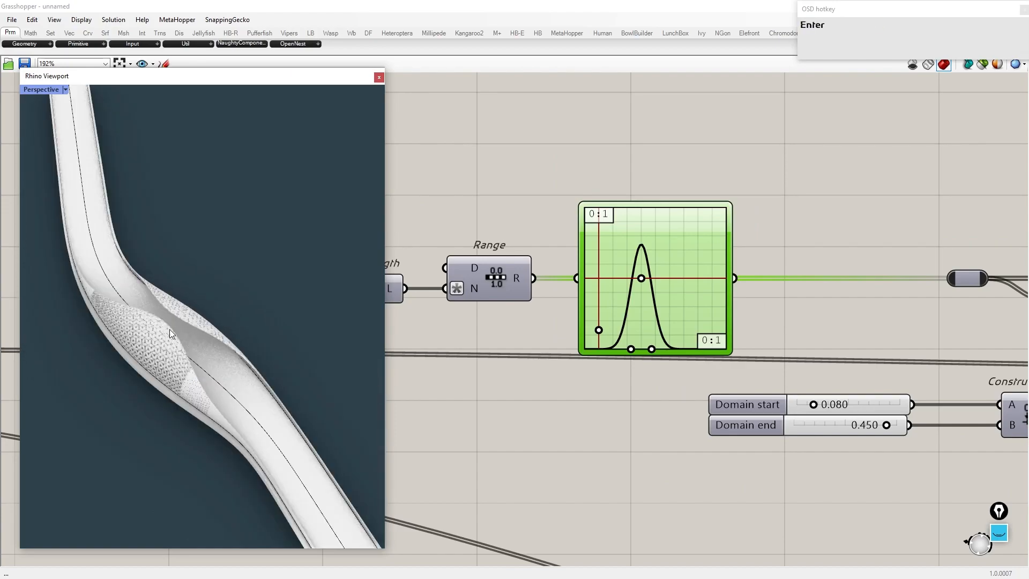
type("selcrv")
key("Return")
type("hide")
key("Return")
Step: Orbit and zoom around the bridge to examine the patterned panel canopy along the deck
right_click_drag(169, 329, 193, 343)
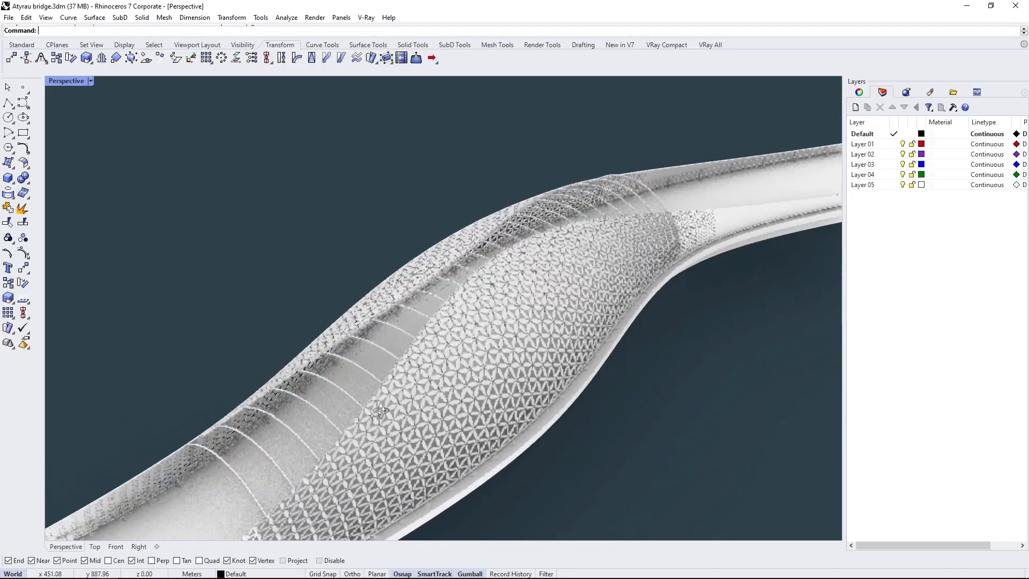
right_click_drag(332, 376, 410, 376)
scroll(442, 384, "down", 9)
scroll(483, 307, "up", 12)
scroll(510, 272, "down", 2)
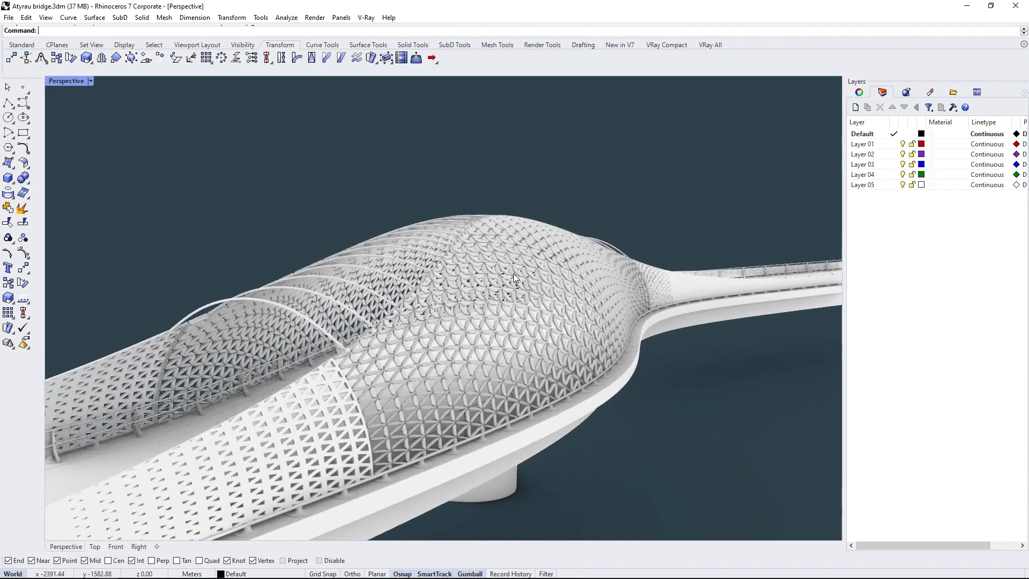
scroll(513, 275, "down", 5)
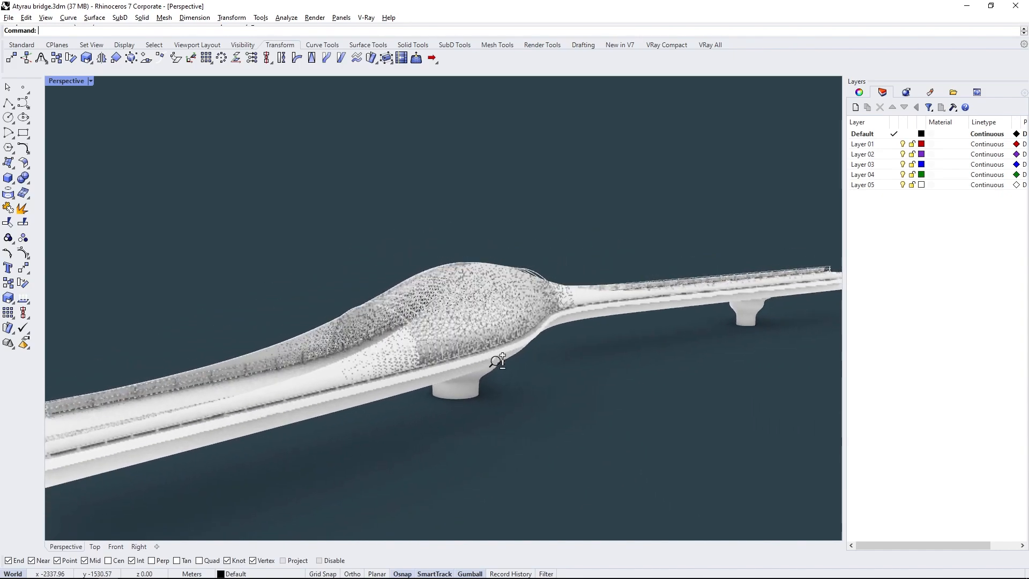
scroll(495, 367, "down", 2)
scroll(488, 386, "down", 3)
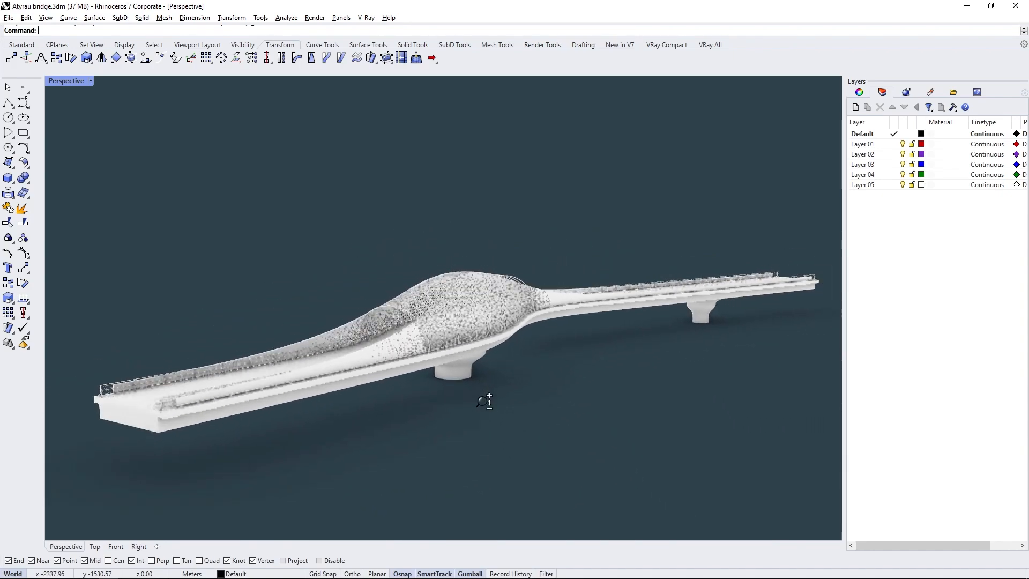
scroll(487, 382, "up", 3)
scroll(490, 381, "up", 5)
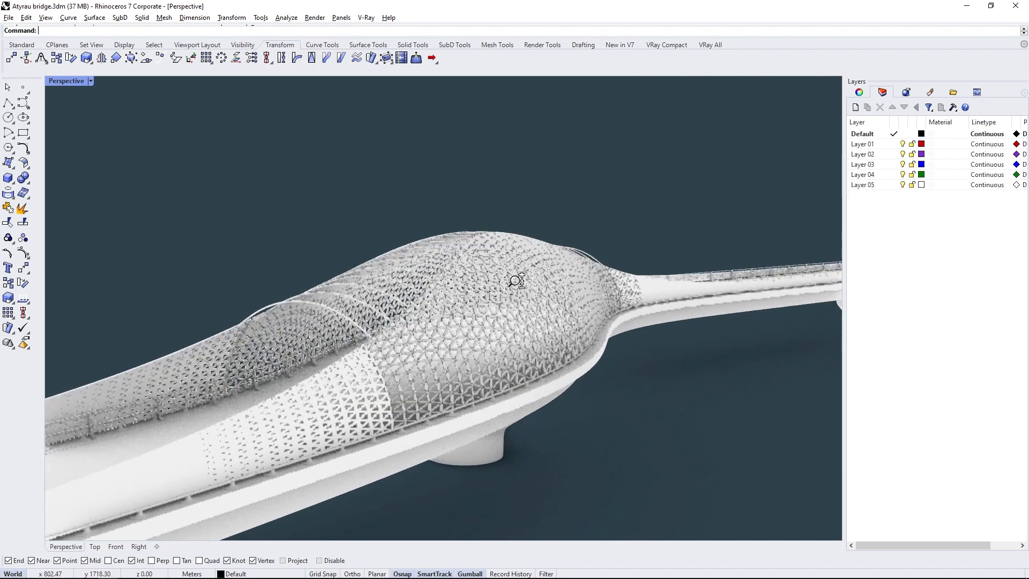
right_click_drag(544, 261, 576, 260)
right_click_drag(576, 261, 362, 309)
scroll(523, 286, "down", 10)
right_click_drag(820, 289, 411, 331)
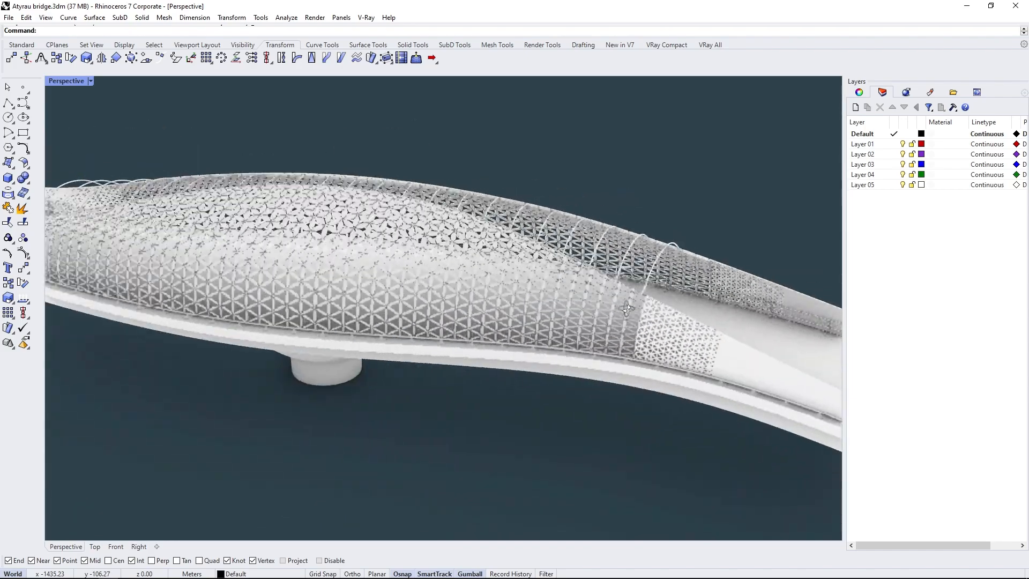
scroll(412, 331, "up", 10)
scroll(423, 342, "down", 15)
scroll(422, 342, "up", 6)
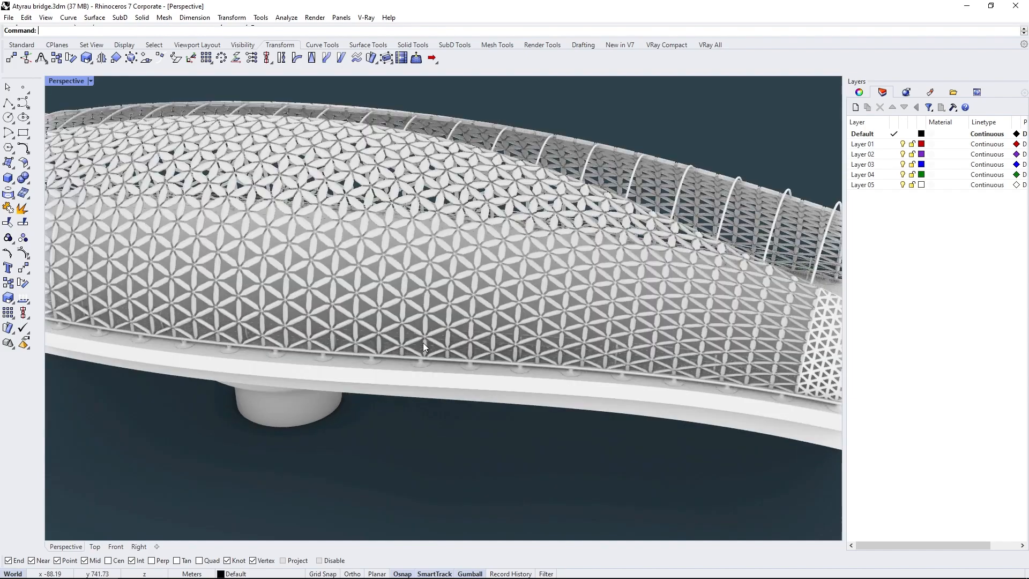